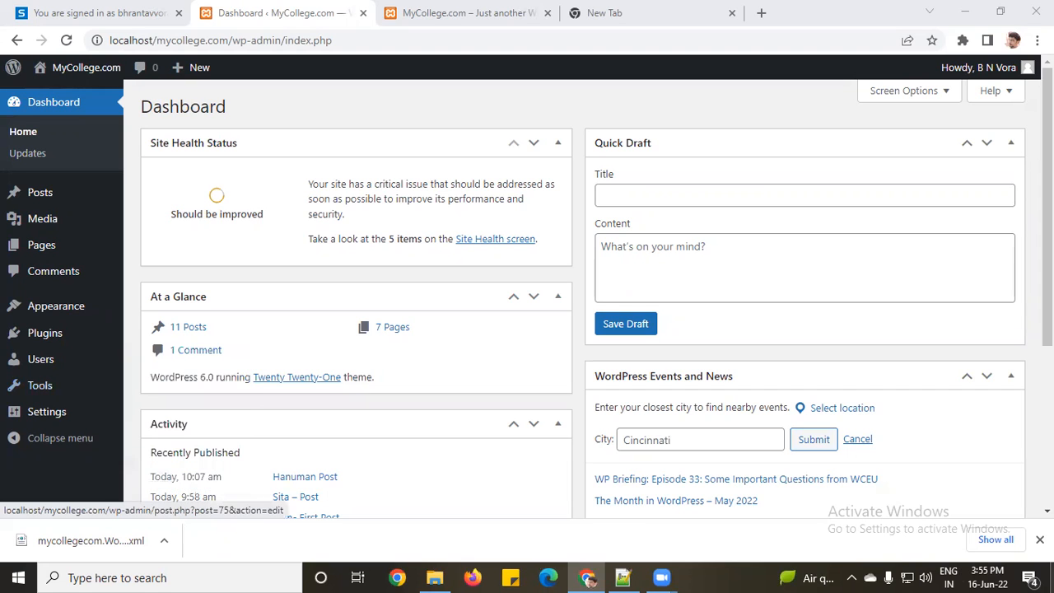
Step: Open Tools > Export and try the Posts, Pages and Media export options
left_click(1040, 540)
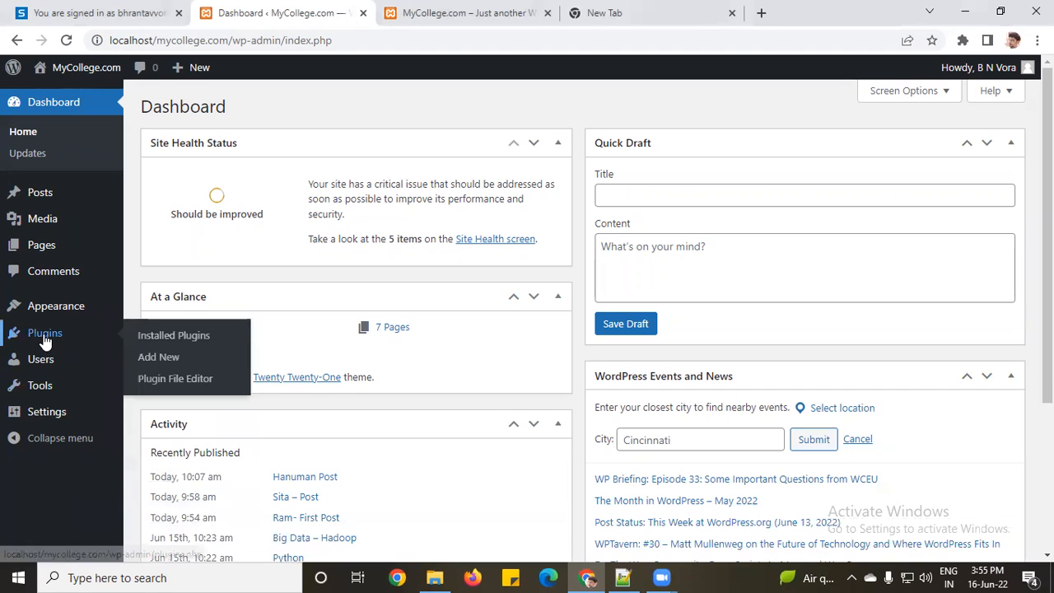
mouse_move(37, 392)
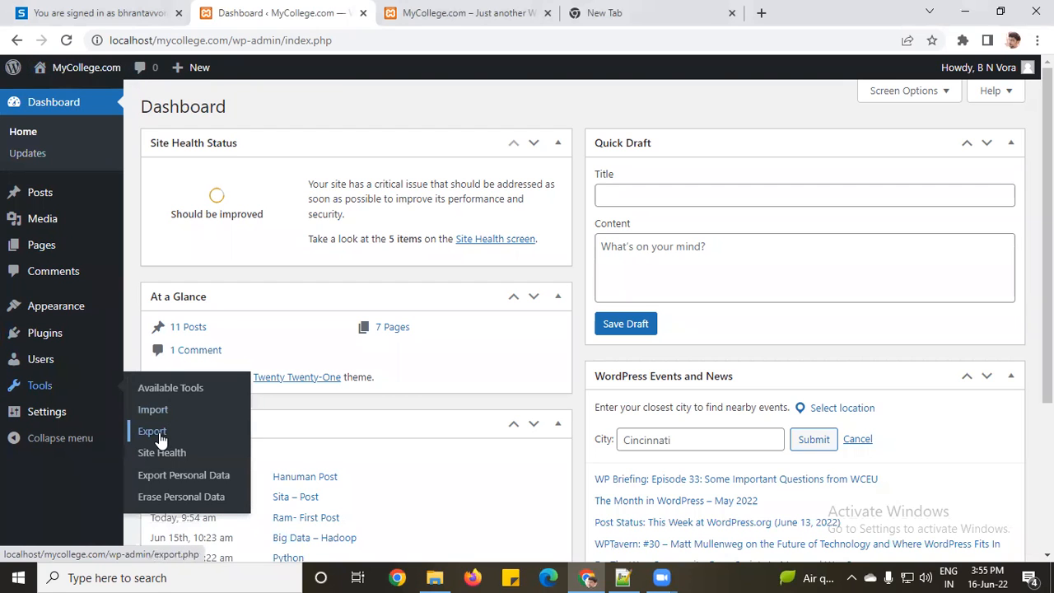
left_click(158, 434)
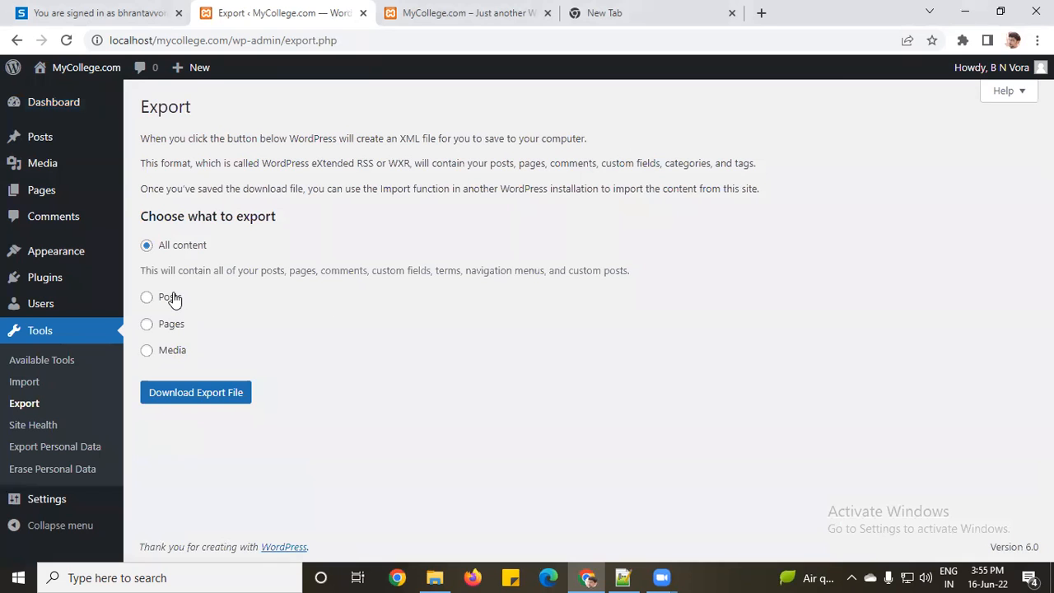
left_click(172, 297)
left_click(182, 444)
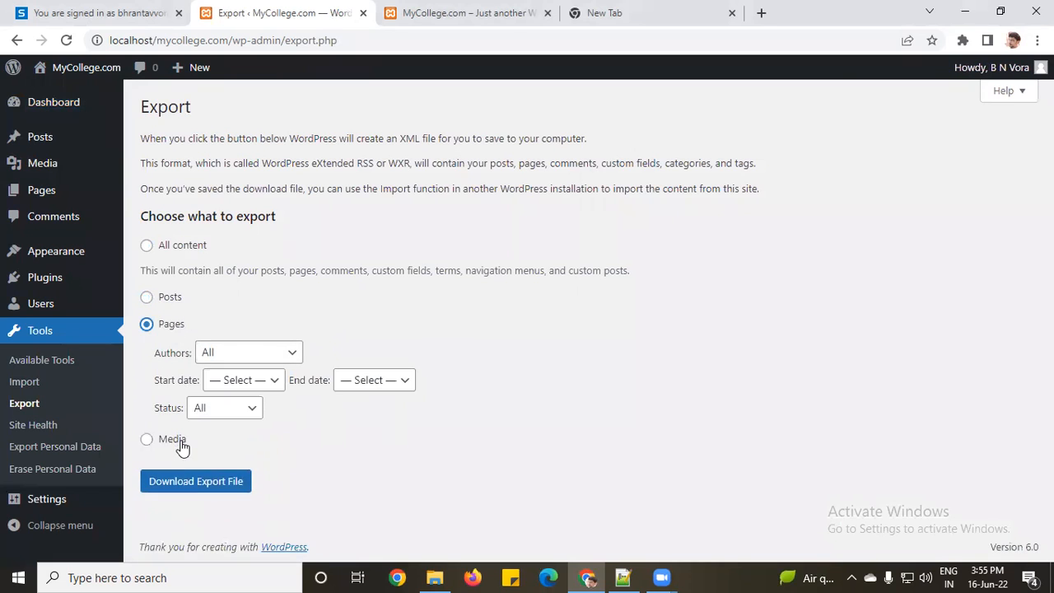
left_click(172, 444)
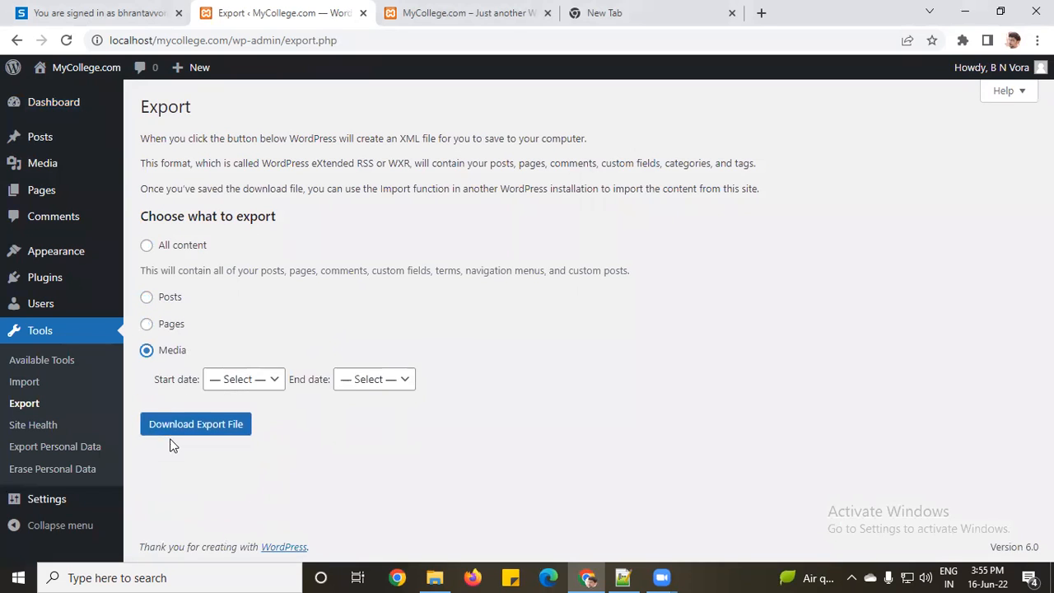
left_click(172, 299)
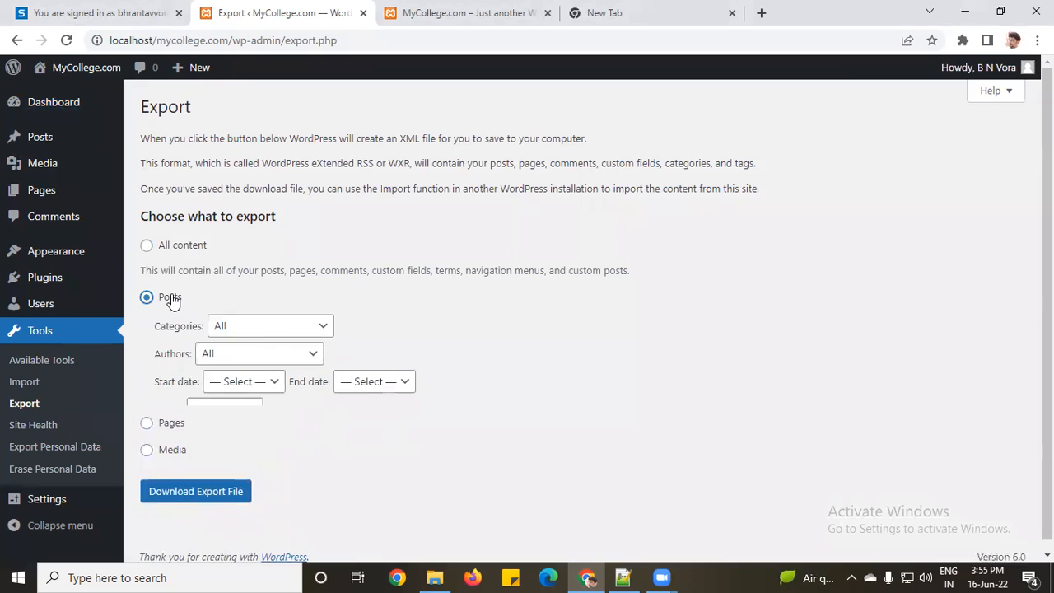
Step: Check the post category and author filters, then download an All content export file
left_click(245, 326)
left_click(517, 332)
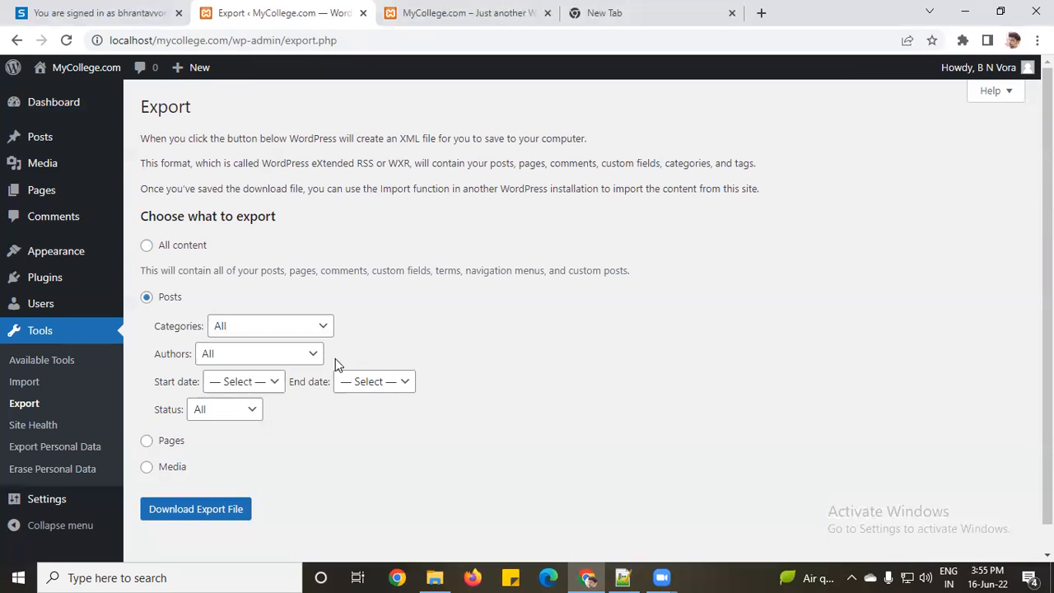
left_click(308, 354)
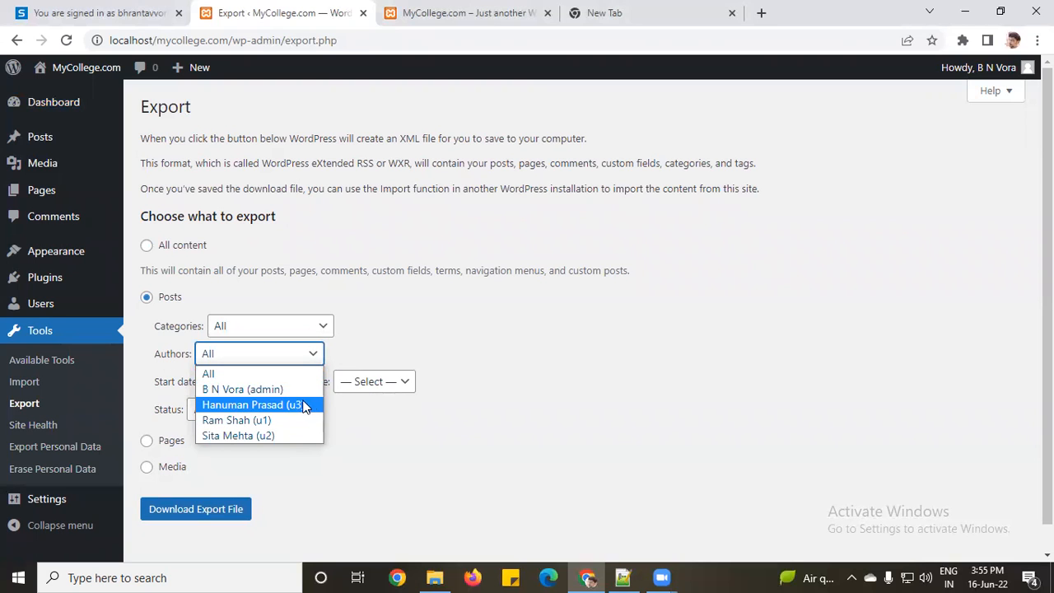
left_click(466, 346)
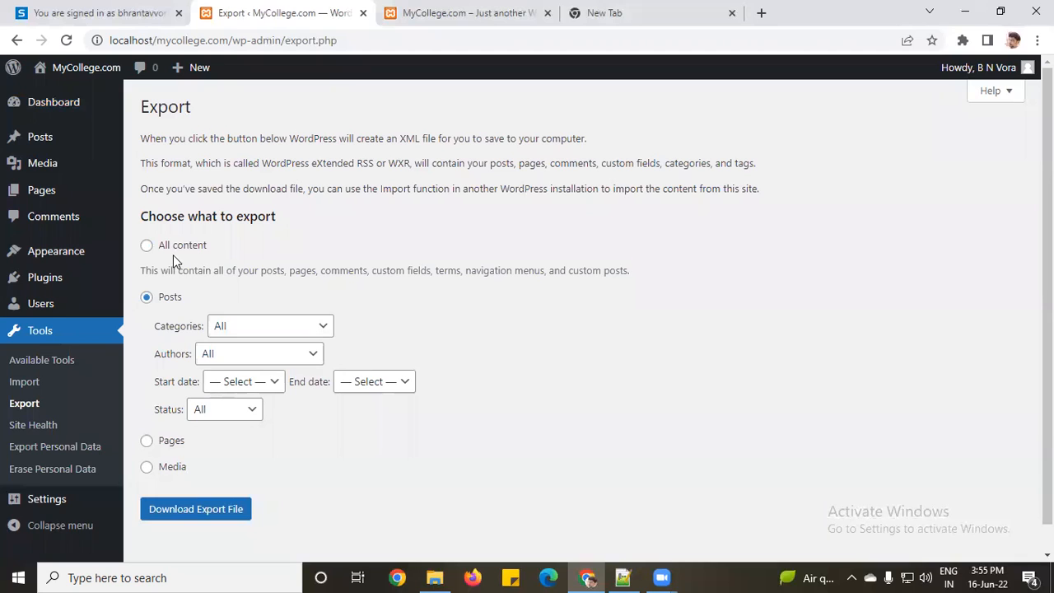
left_click(148, 245)
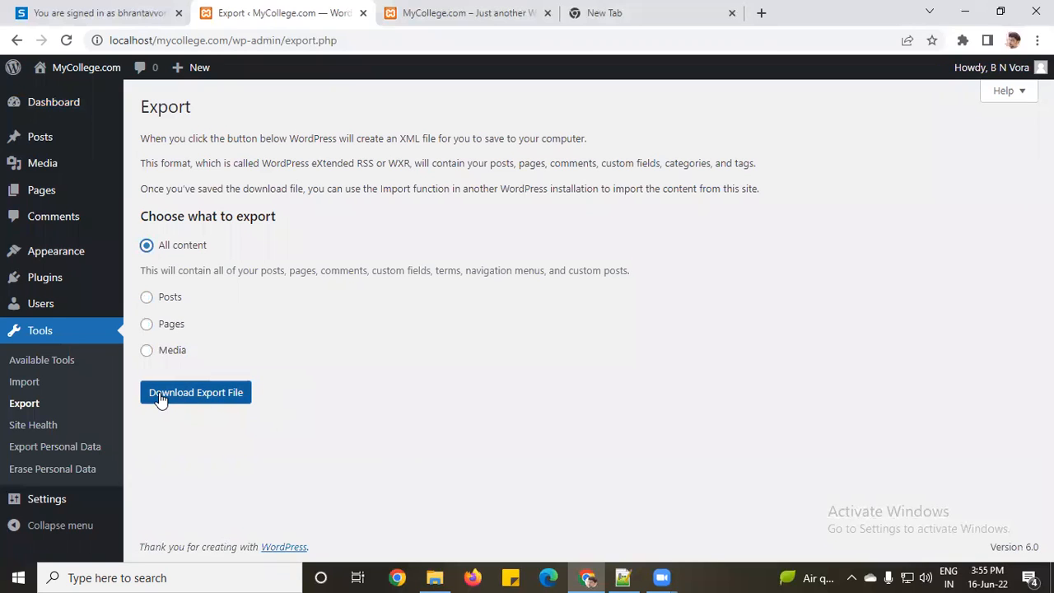
left_click(202, 395)
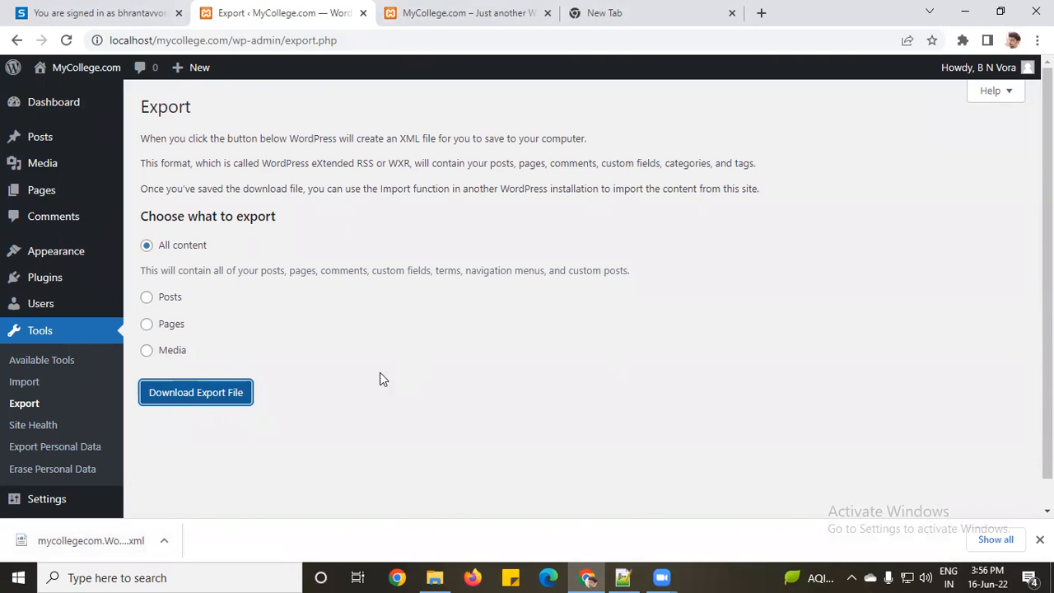
Step: Look at the ex1 and ex2 folders in htdocs, then return to the MyCollege.com tab in Chrome
left_click(439, 575)
left_click(331, 422)
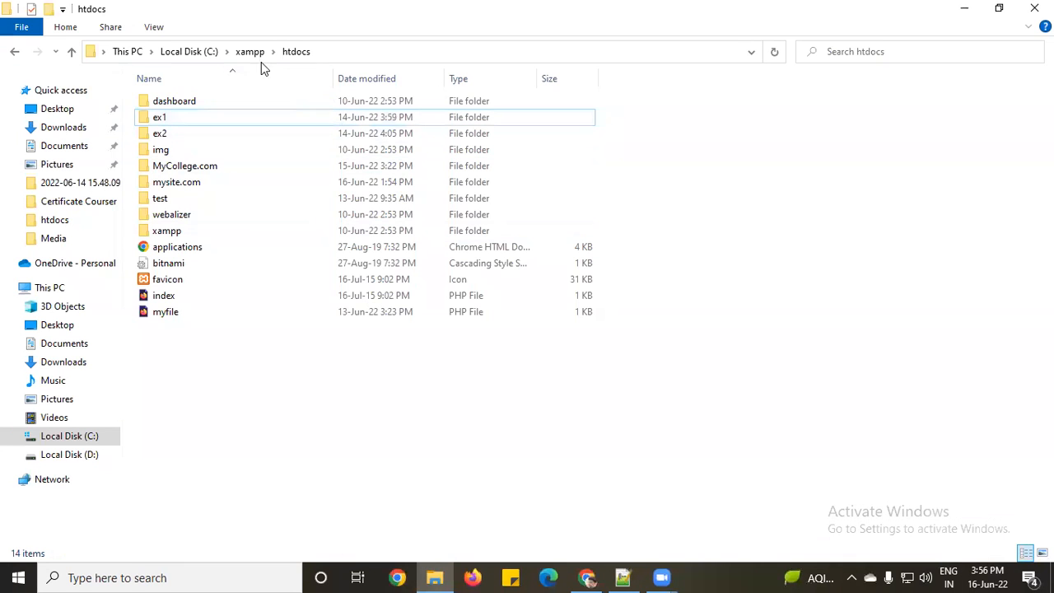
left_click(160, 121)
left_click(161, 136)
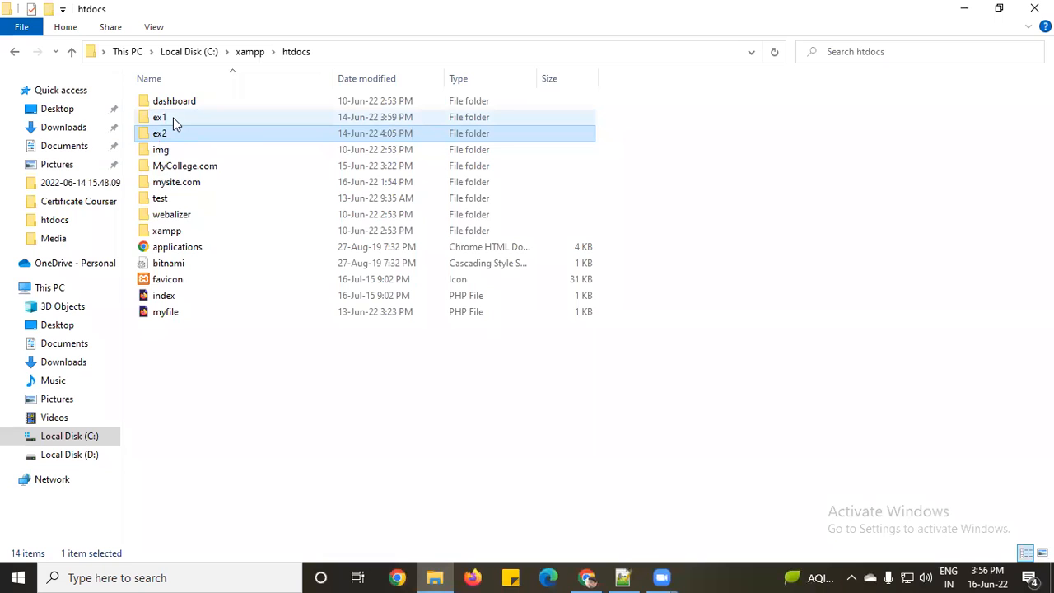
mouse_move(173, 118)
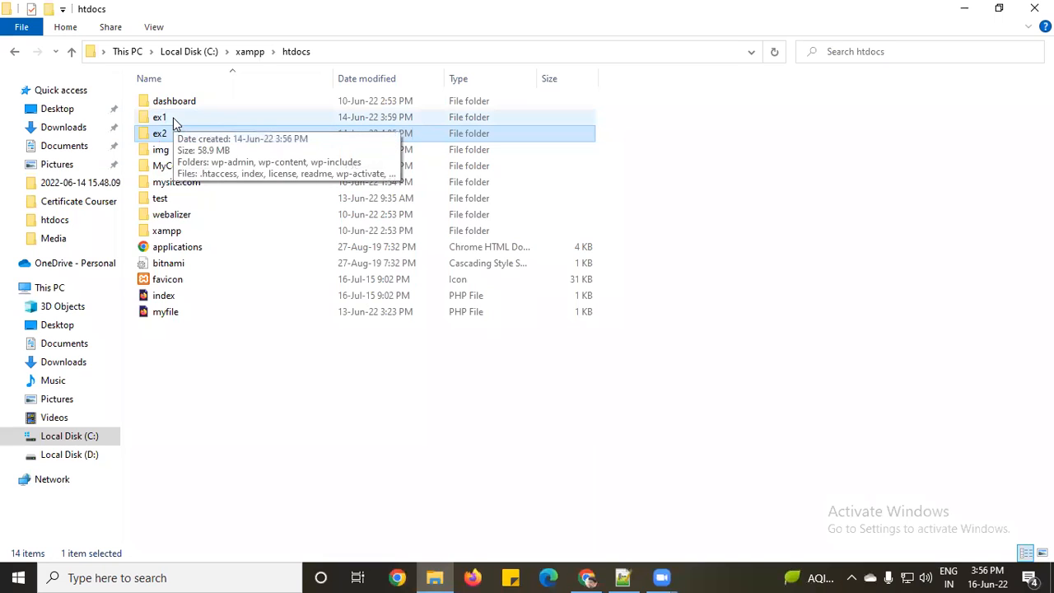
left_click(586, 577)
left_click(508, 10)
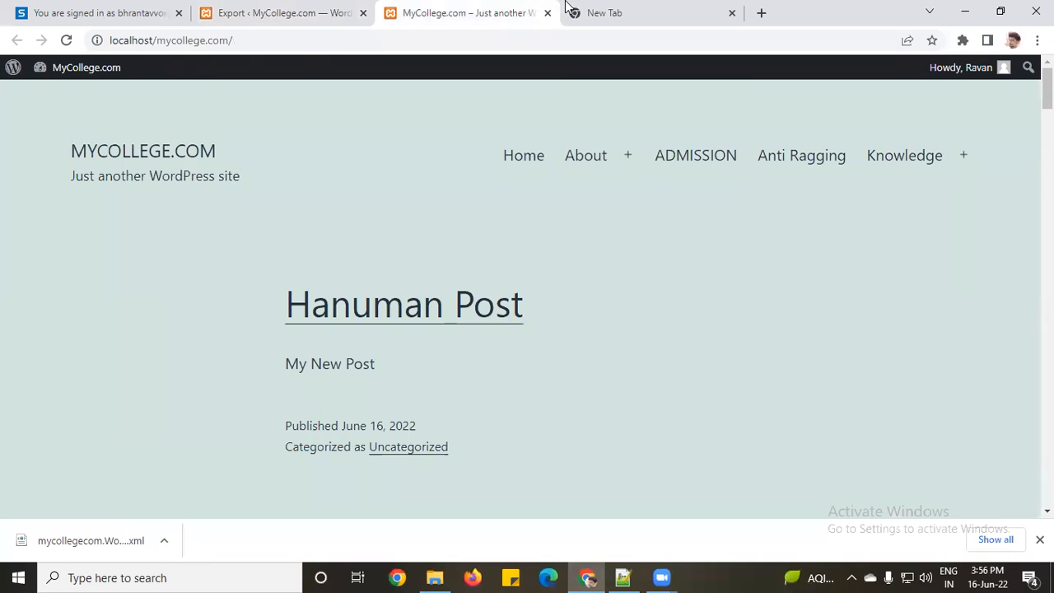
Step: Load localhost/ex1 in the empty new Chrome tab
left_click(624, 11)
type("local")
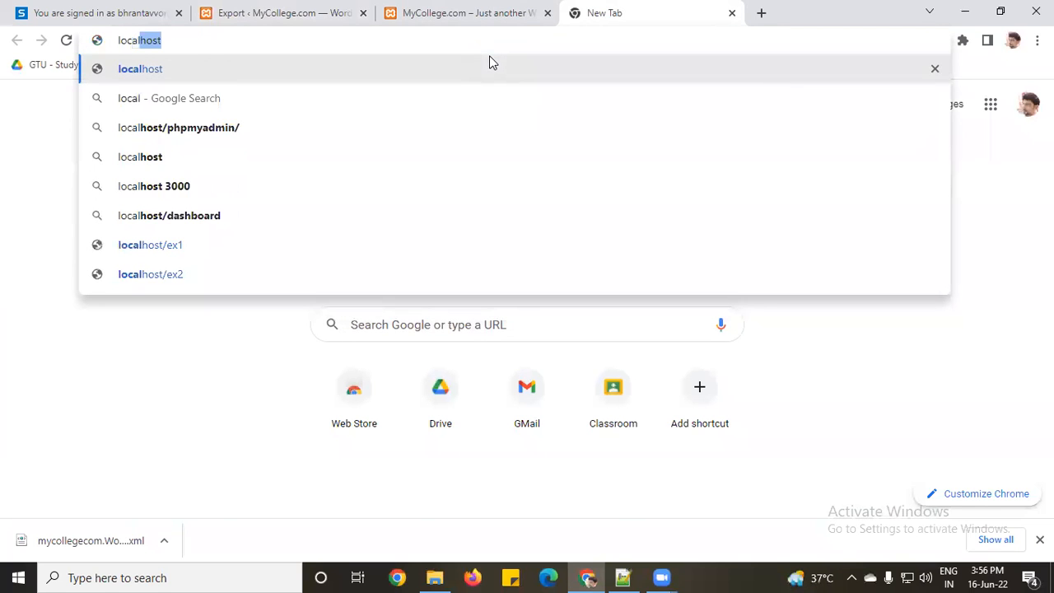
type("host")
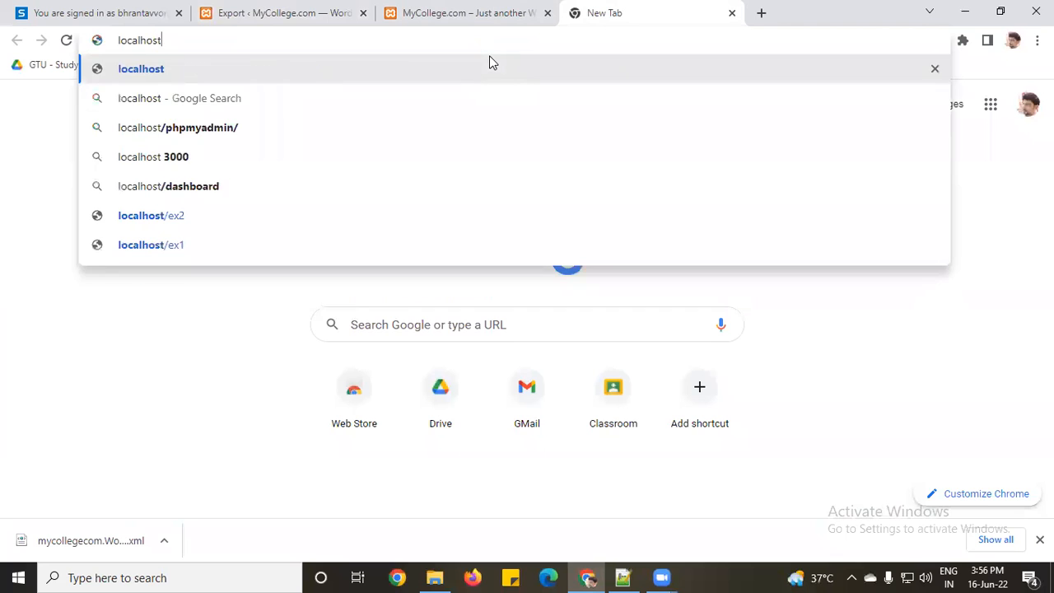
type("/ext")
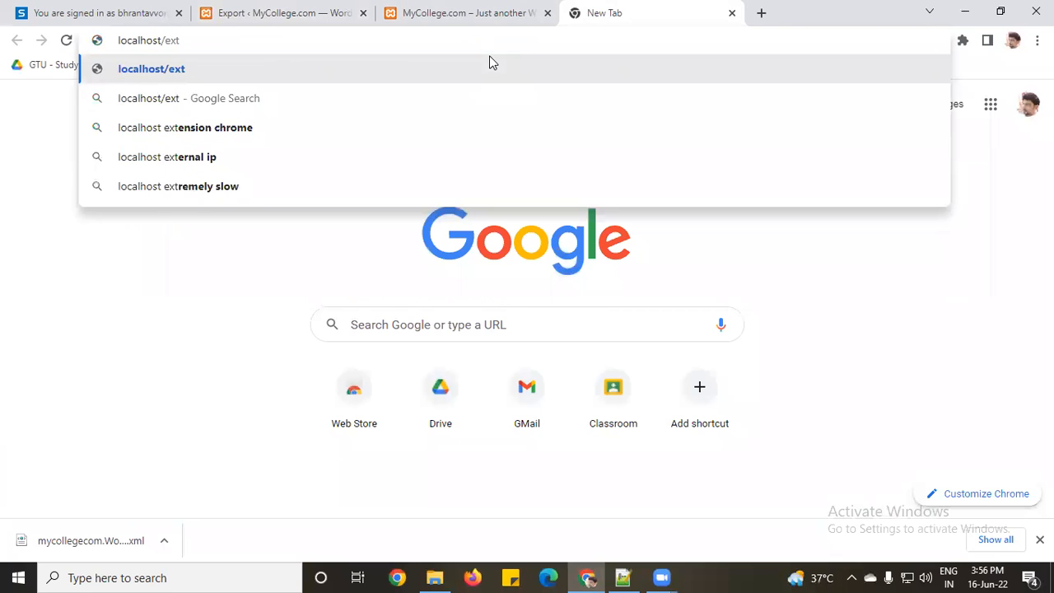
key("BackSpace")
type("1")
key("Return")
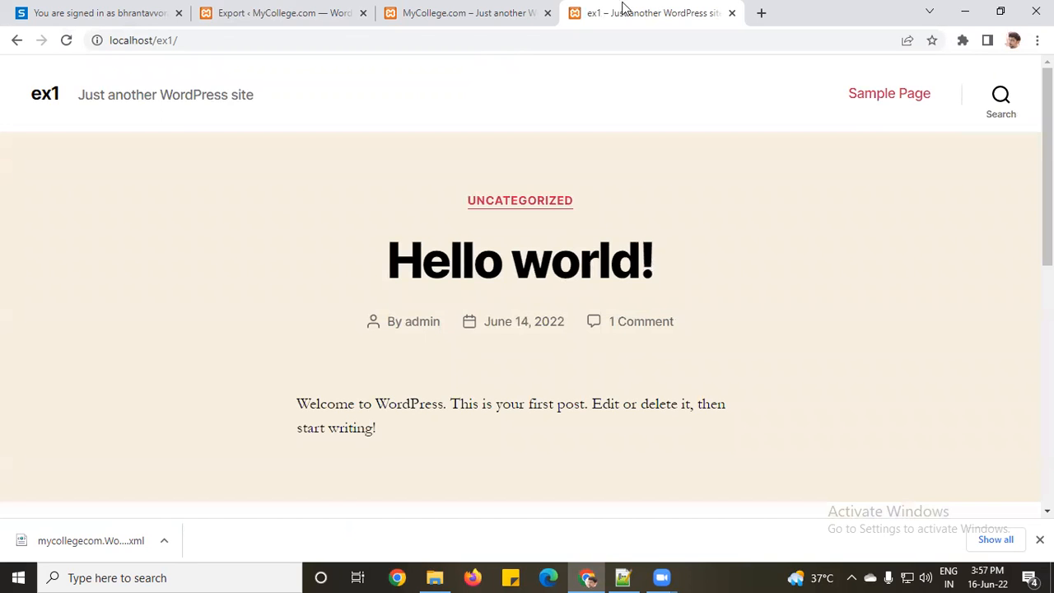
Step: Go to localhost/ex1/wp-admin and log in with the admin account and its password
triple_click(305, 46)
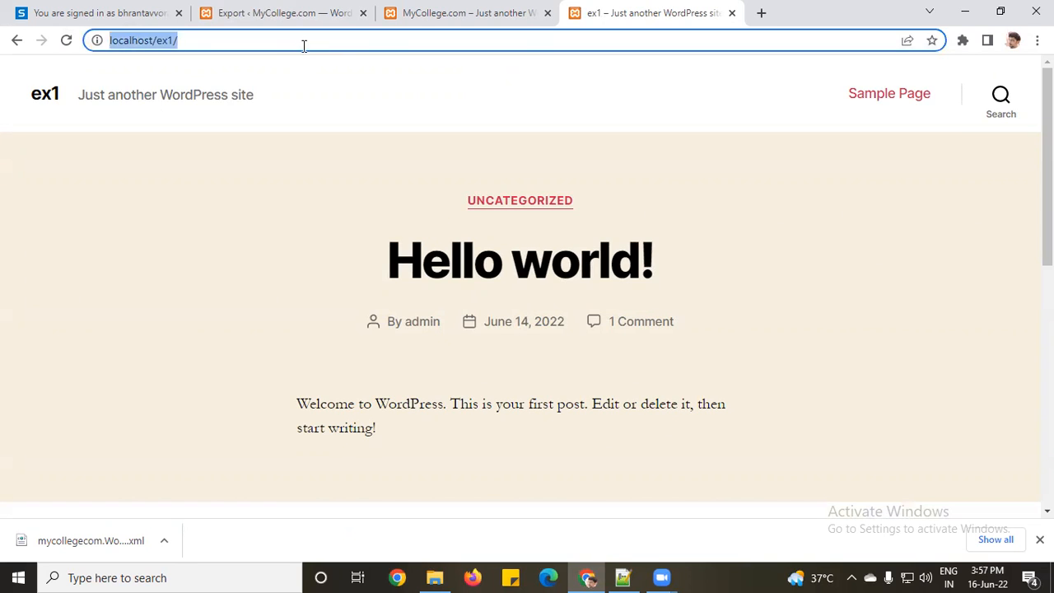
left_click(309, 45)
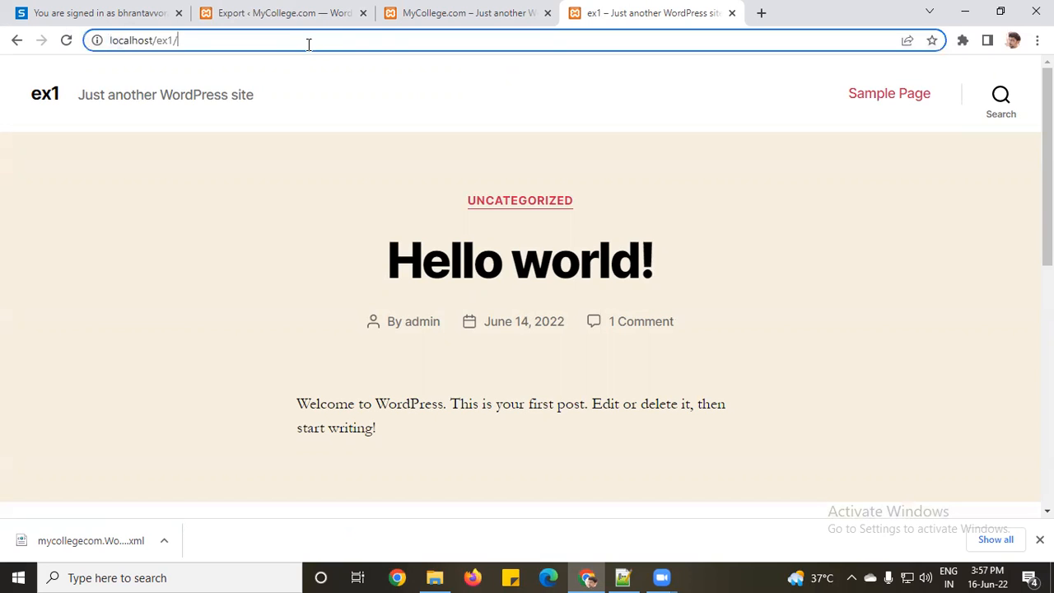
type("wp-admin")
key("Return")
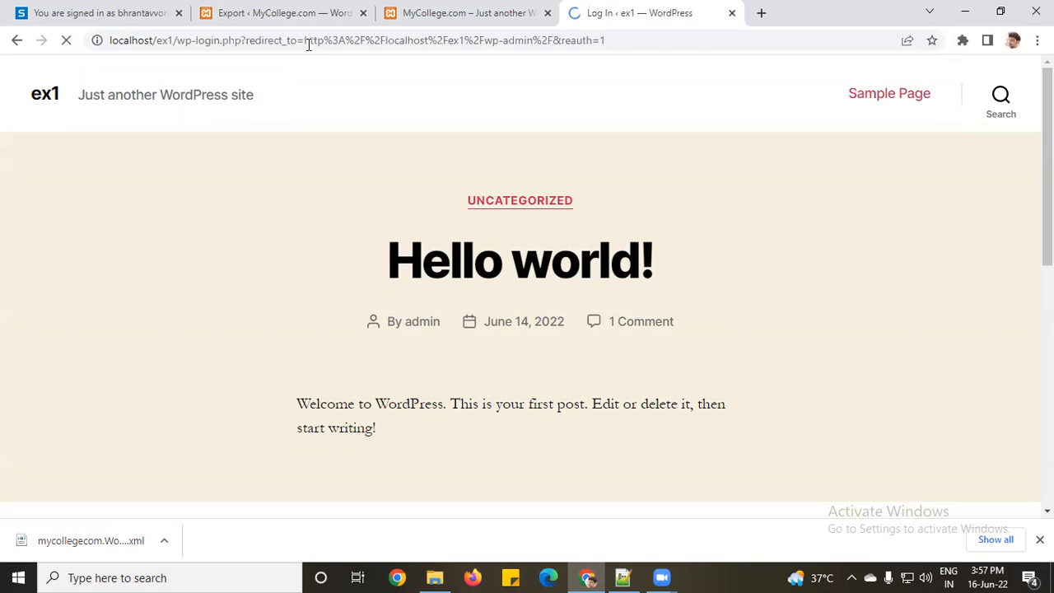
type("admin")
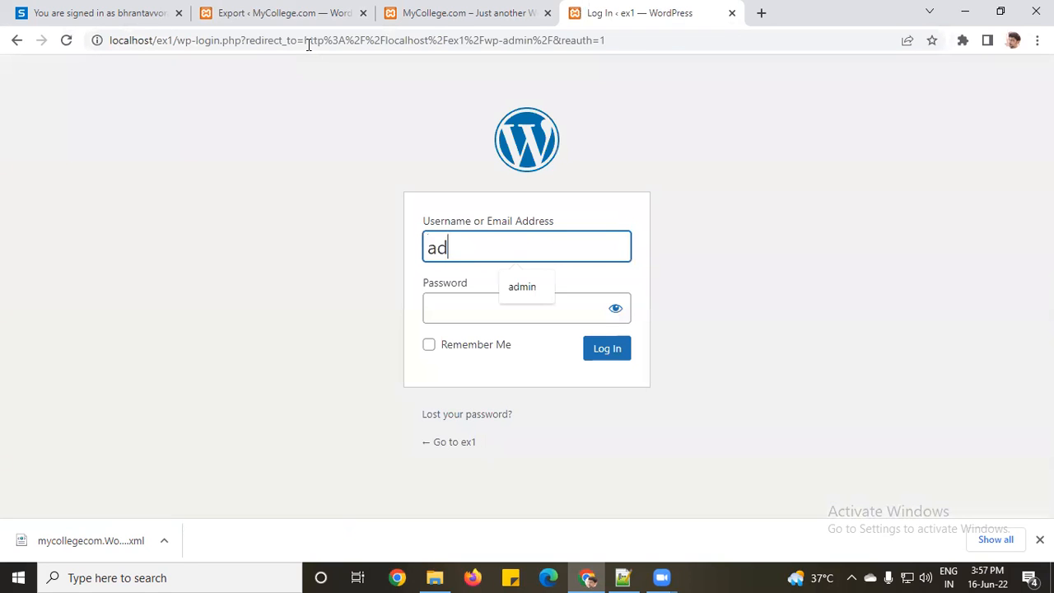
key("Tab")
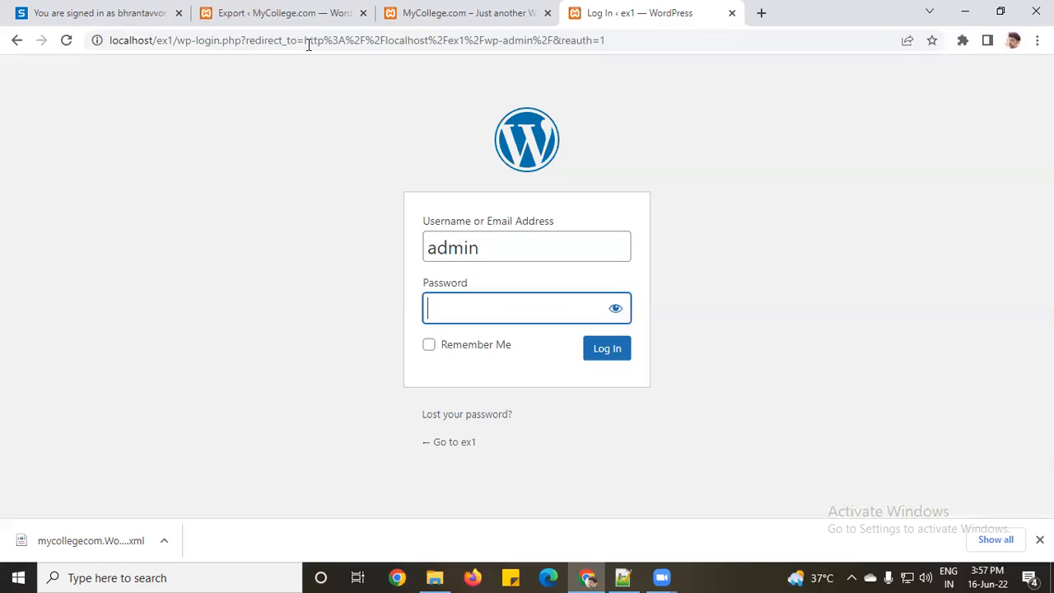
type("•••••")
key("Return")
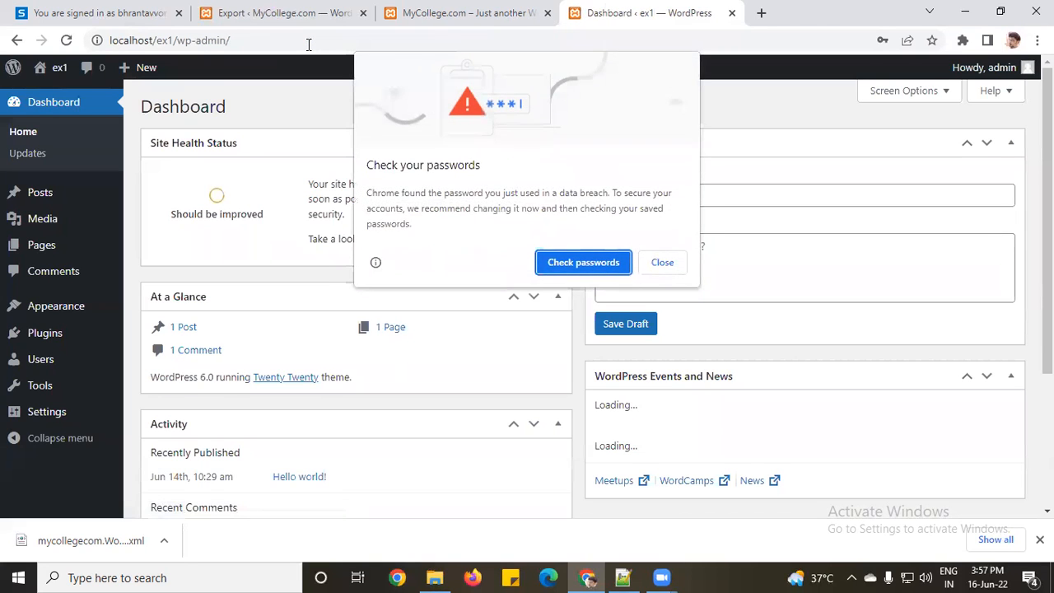
Step: Dismiss the browser's password prompts and view the ex1 Posts and Pages lists
left_click(662, 262)
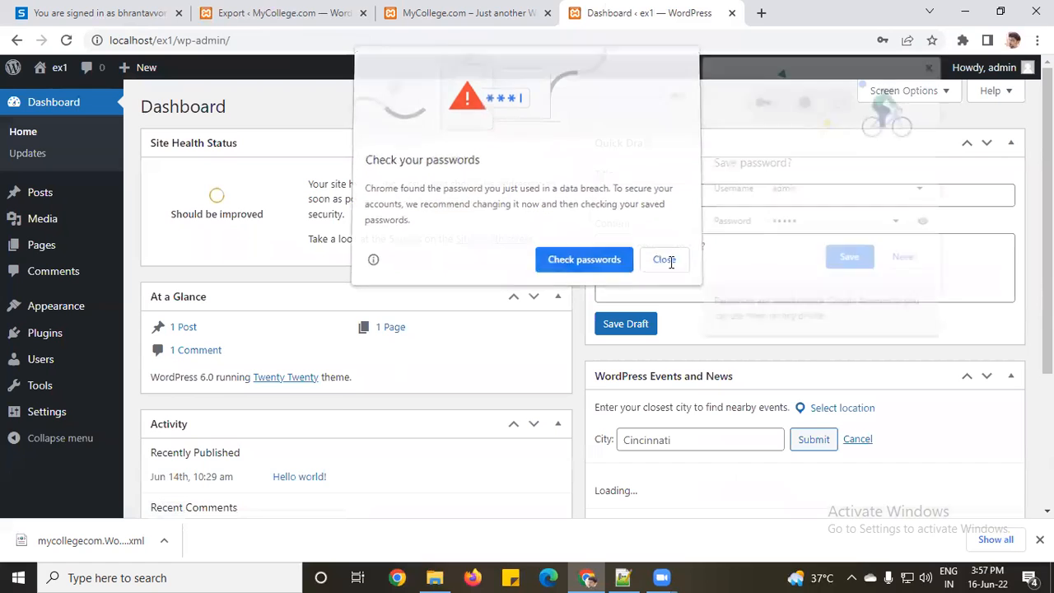
left_click(901, 261)
mouse_move(56, 72)
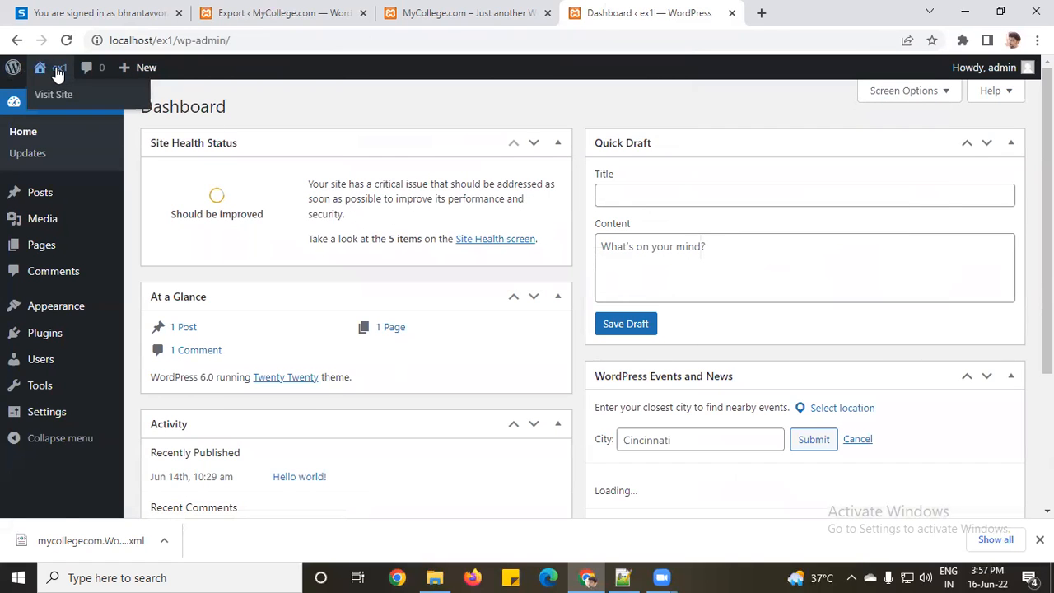
left_click(39, 194)
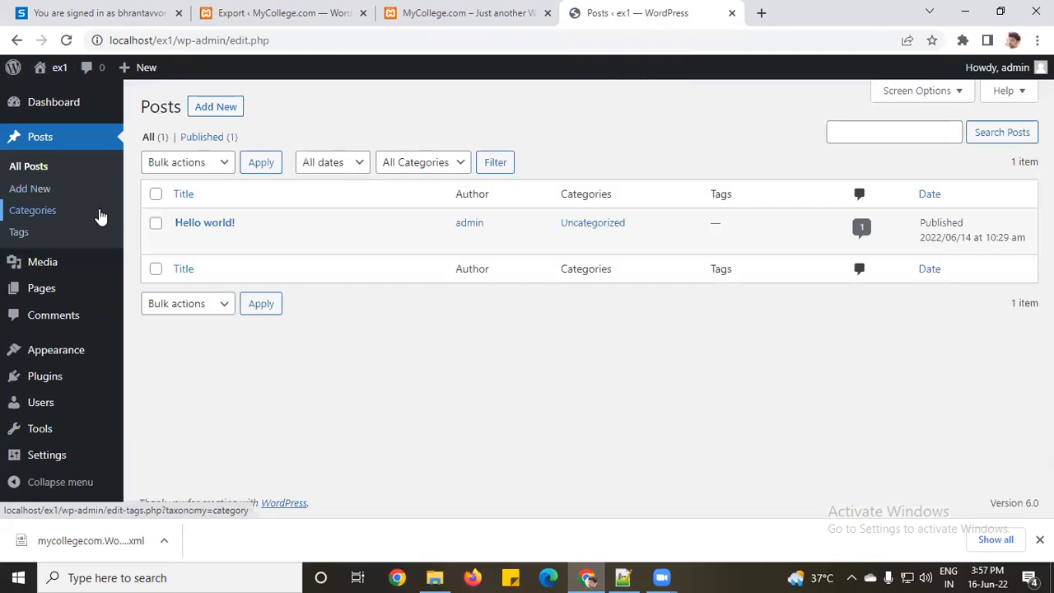
left_click(45, 290)
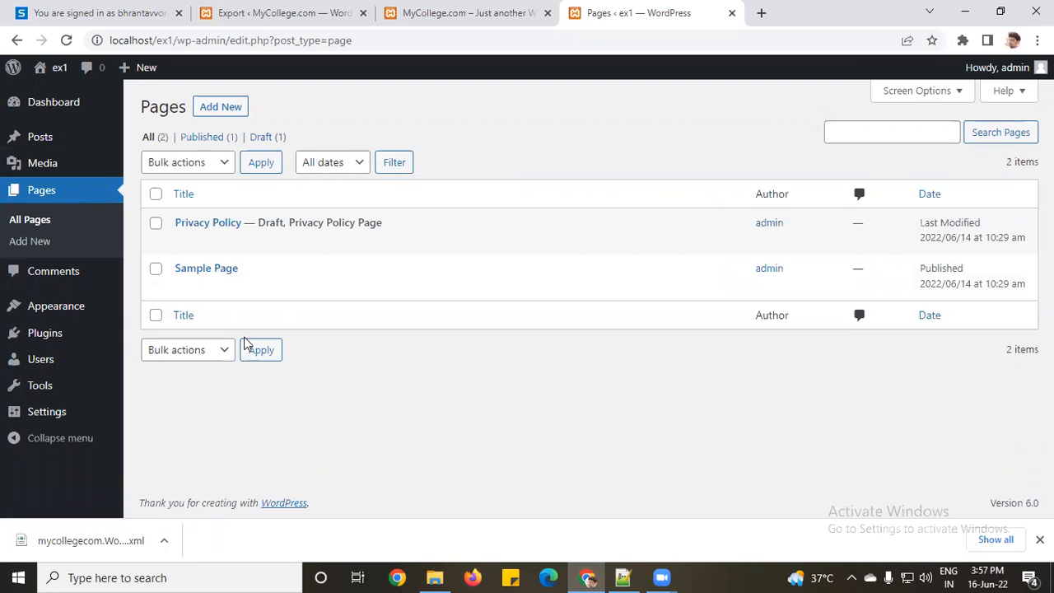
mouse_move(45, 395)
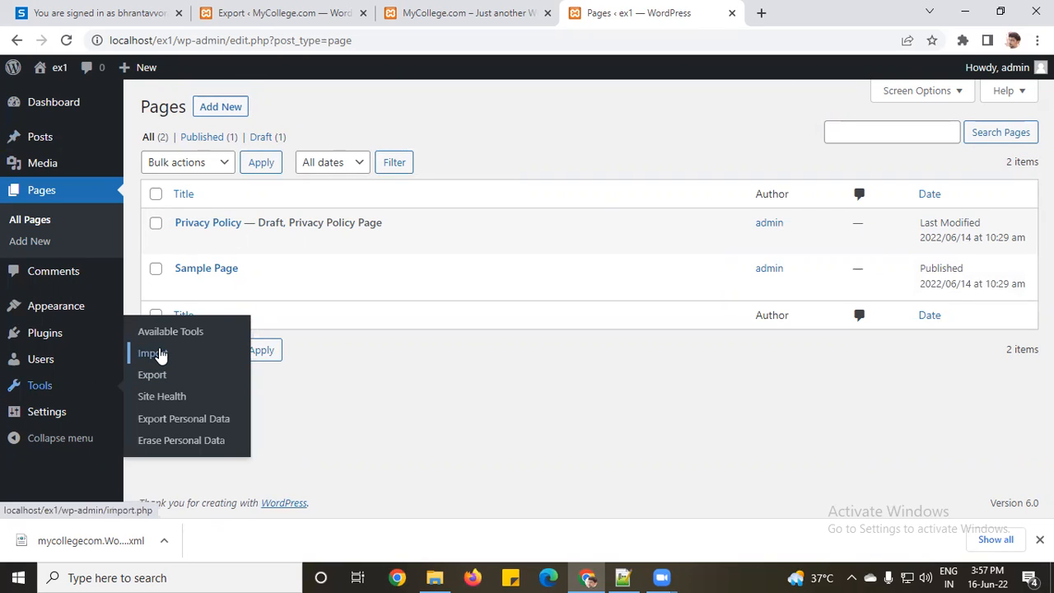
Step: Open Tools > Import and look through the available importers, including WordPress
left_click(153, 354)
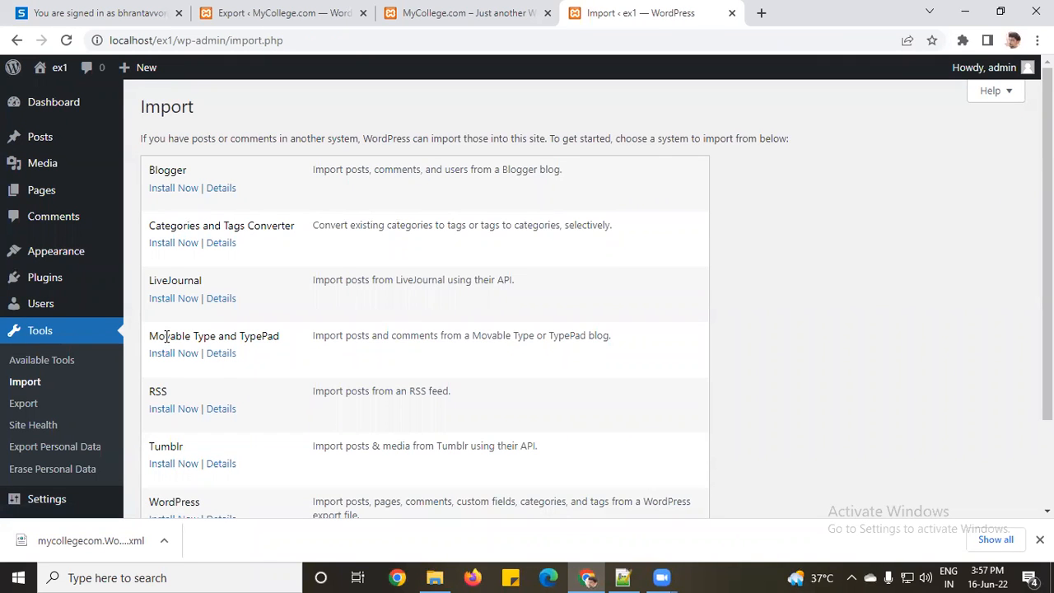
scroll(333, 392, "down", 3)
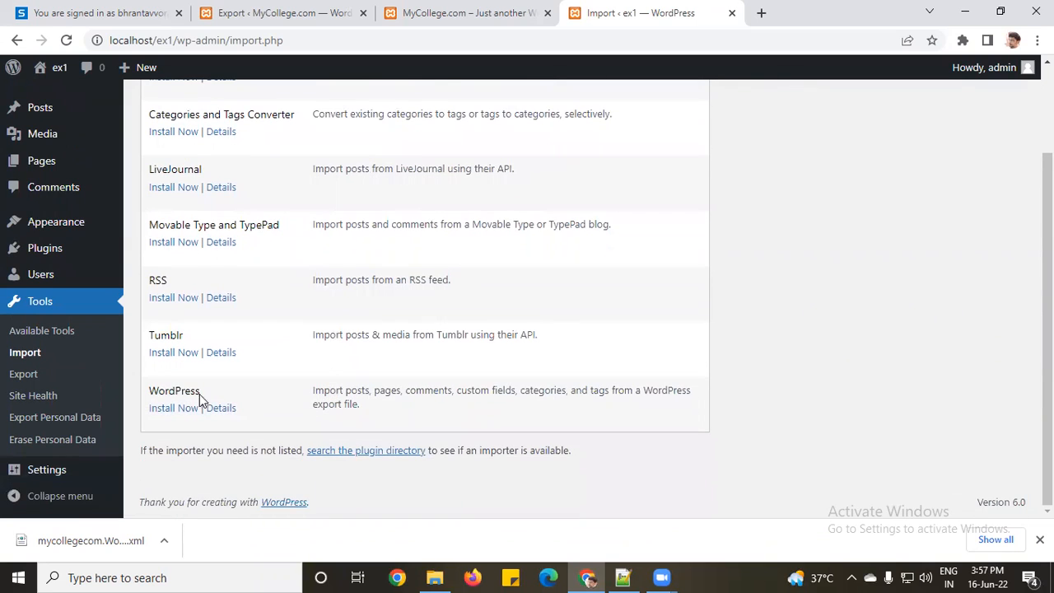
double_click(162, 391)
scroll(163, 381, "up", 3)
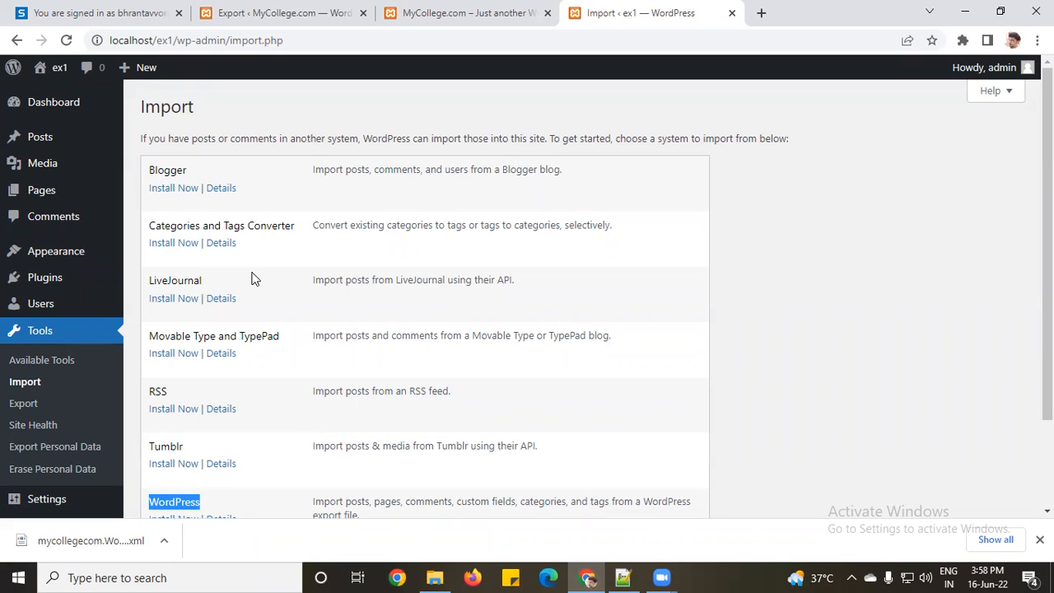
scroll(252, 277, "down", 3)
scroll(228, 277, "up", 3)
scroll(138, 392, "down", 1)
scroll(144, 395, "down", 1)
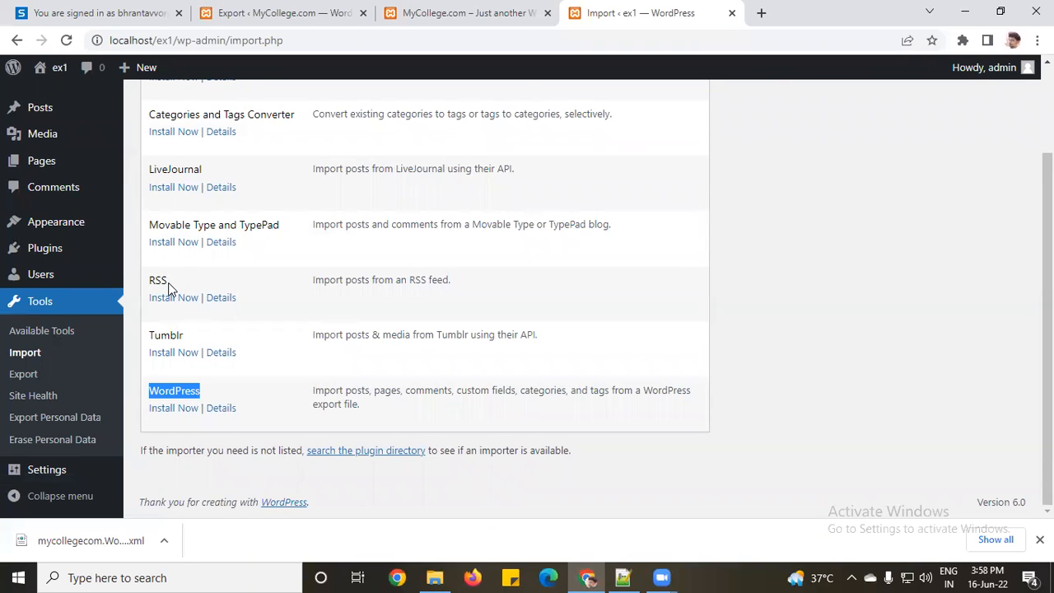
scroll(168, 288, "up", 1)
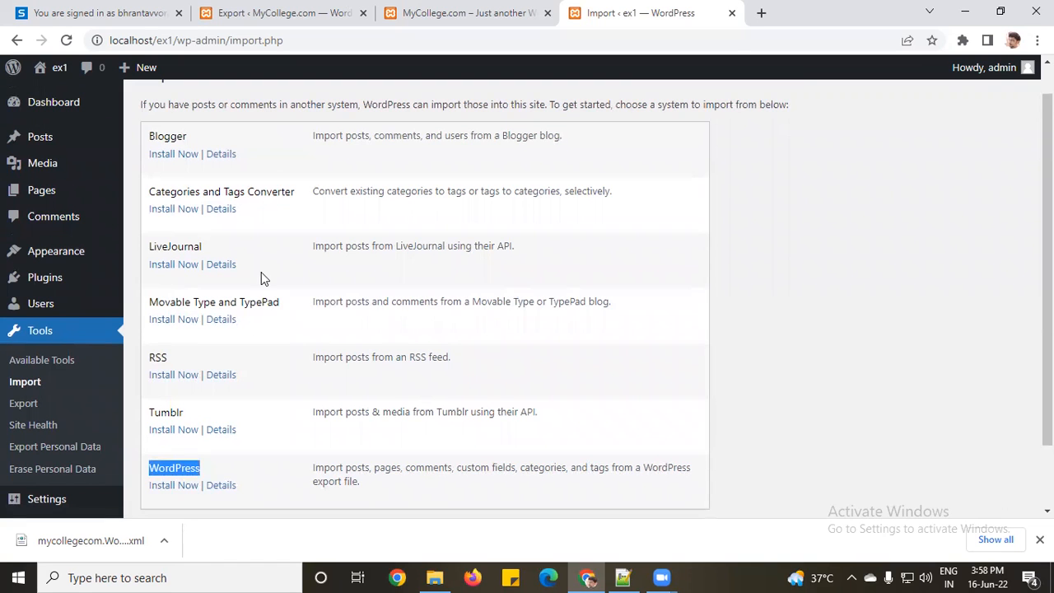
scroll(284, 297, "down", 2)
Step: Install the WordPress importer and run it
left_click(184, 421)
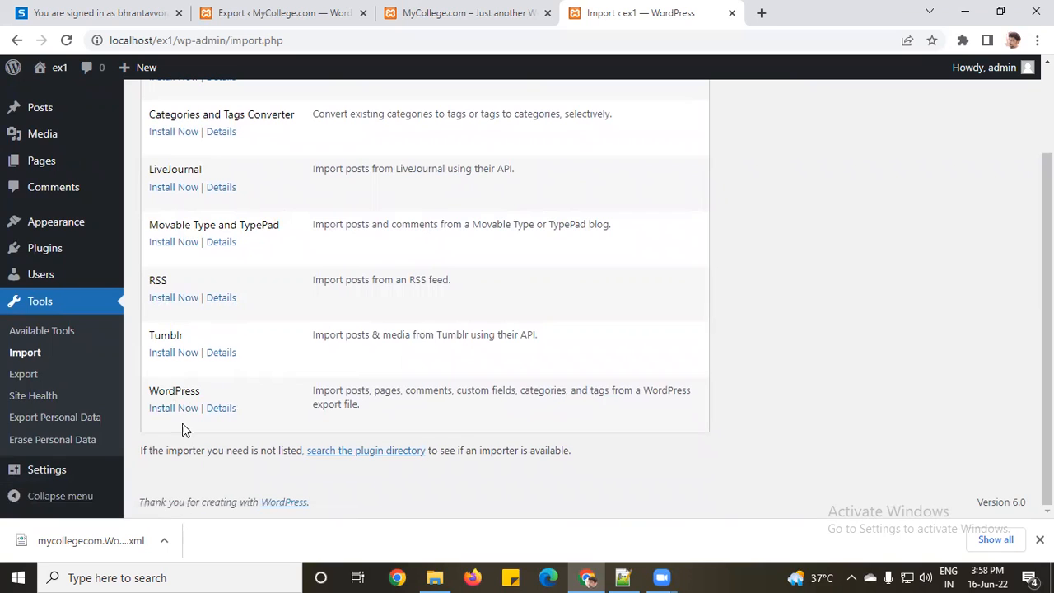
left_click(171, 412)
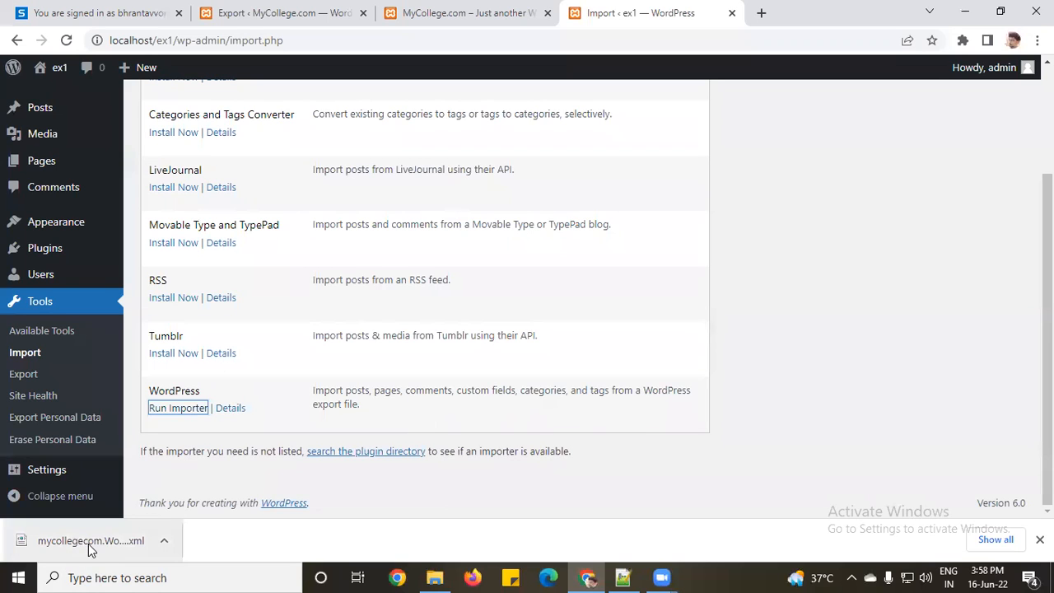
left_click(179, 408)
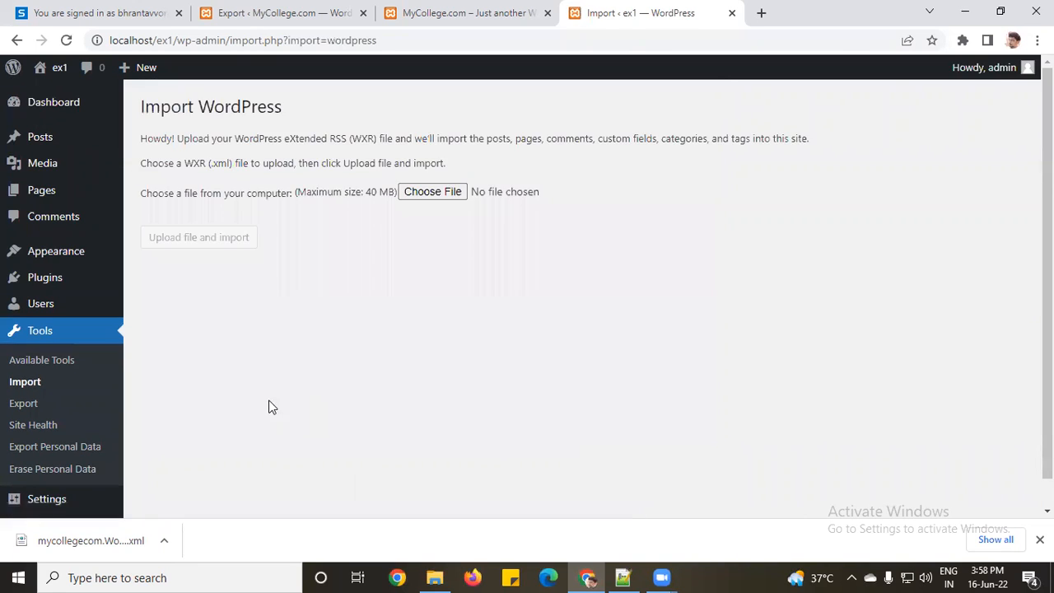
Step: Show mycollegecom.WordPress.2022-06-16 in the Downloads folder and open it with Notepad++
left_click(431, 192)
left_click(162, 542)
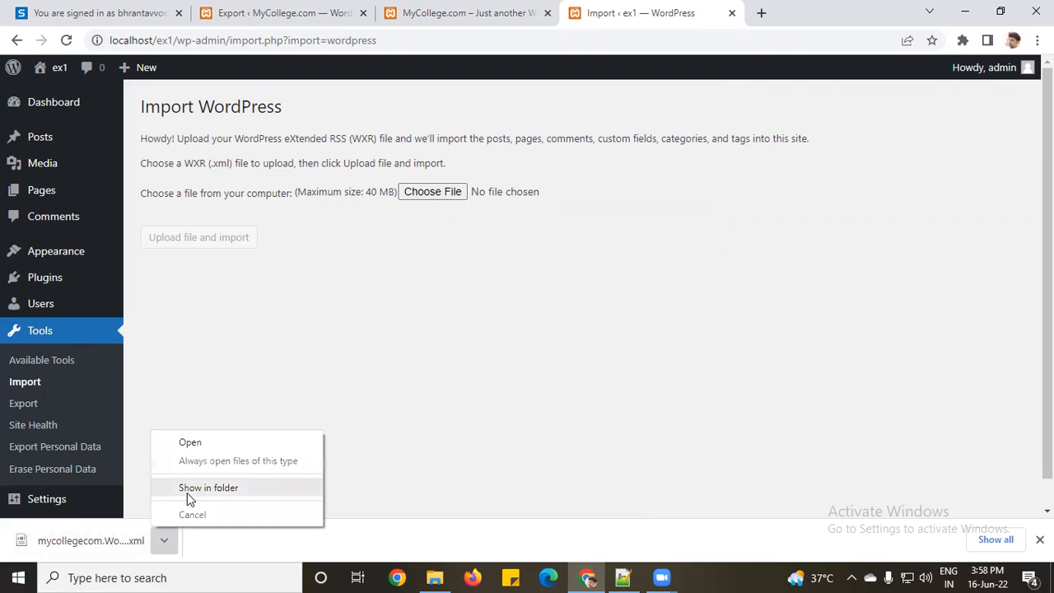
left_click(186, 492)
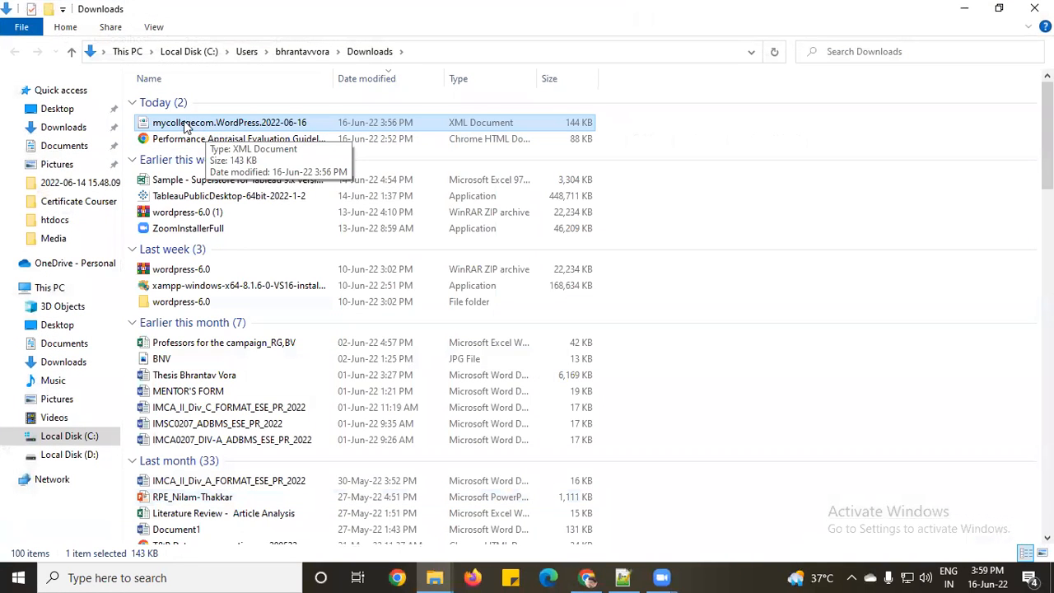
left_click(209, 122)
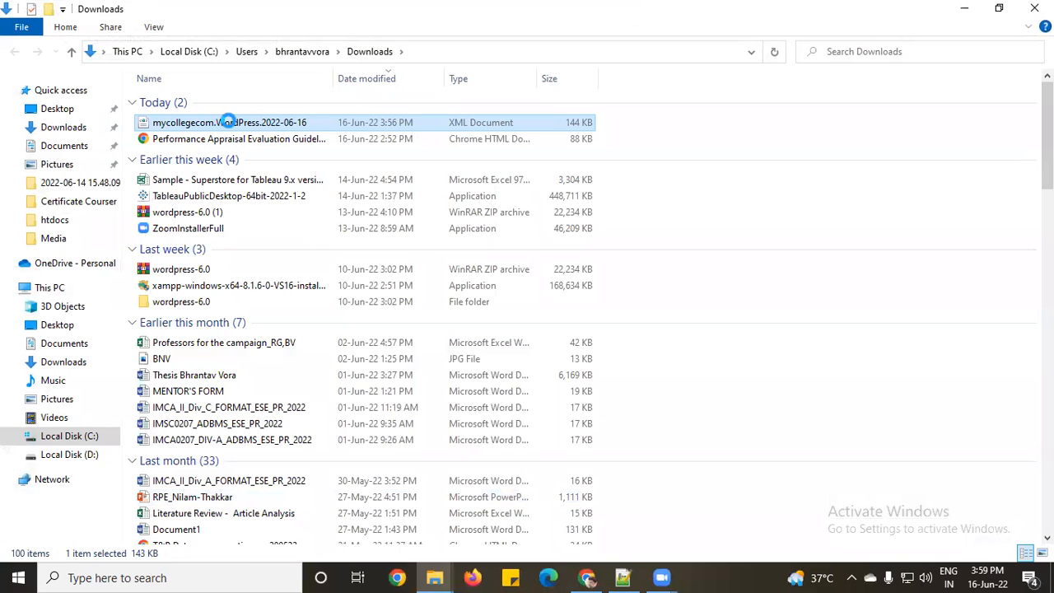
right_click(213, 123)
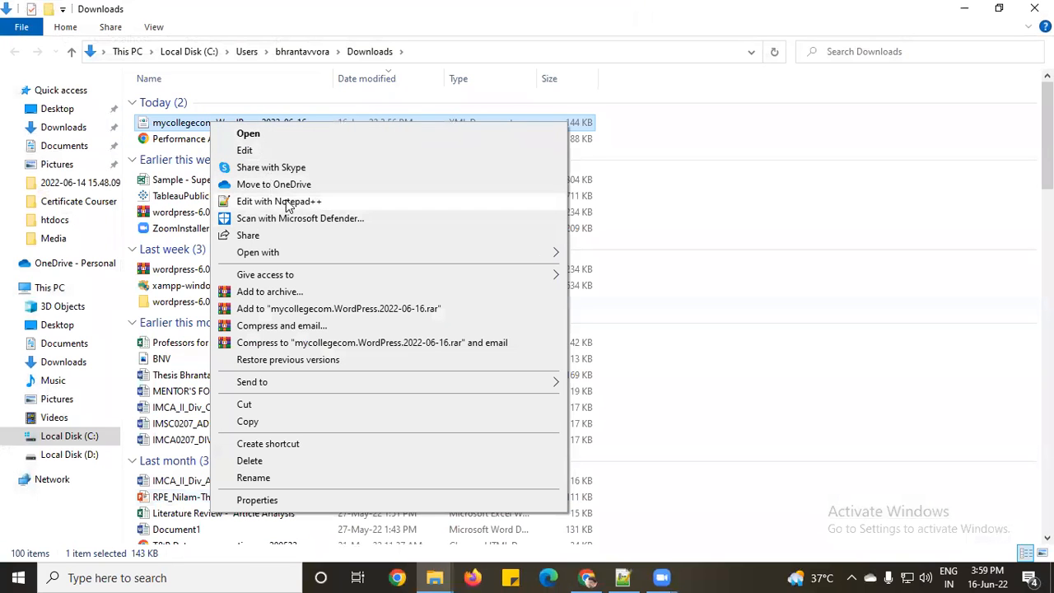
left_click(285, 208)
Step: Scroll through the 2,747-line export XML, close it, and minimize Notepad++ and File Explorer
scroll(274, 204, "down", 2)
scroll(274, 203, "down", 20)
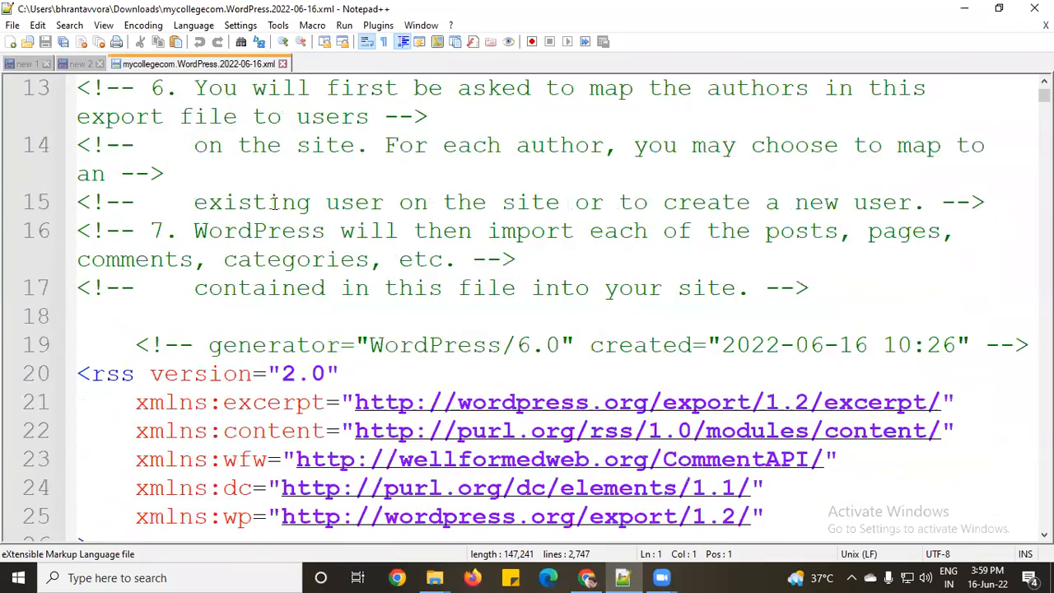
scroll(274, 203, "down", 20)
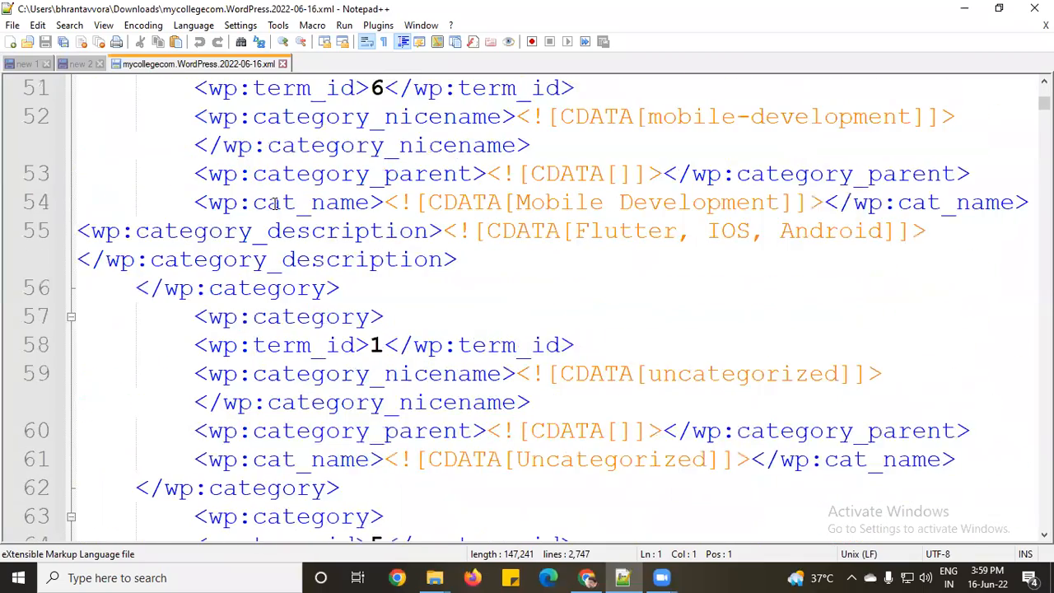
scroll(274, 203, "down", 8)
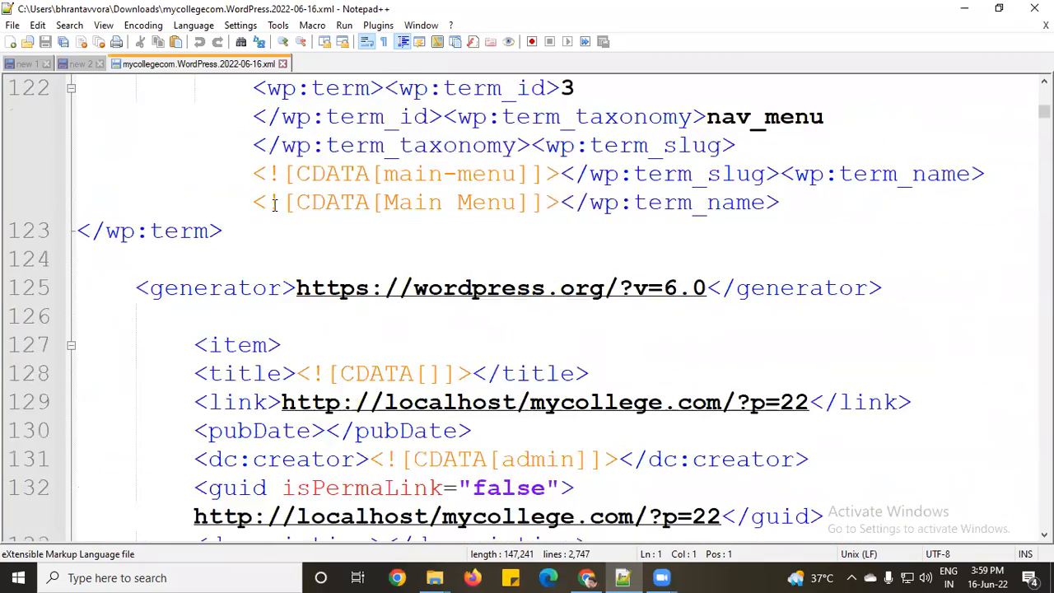
left_click_drag(1043, 112, 1024, 247)
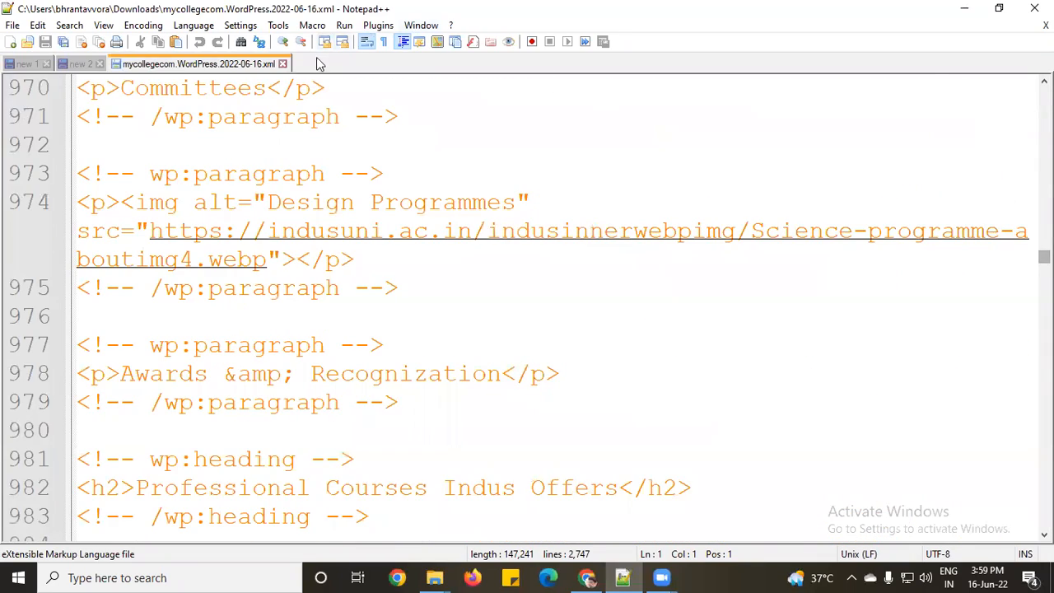
left_click(283, 63)
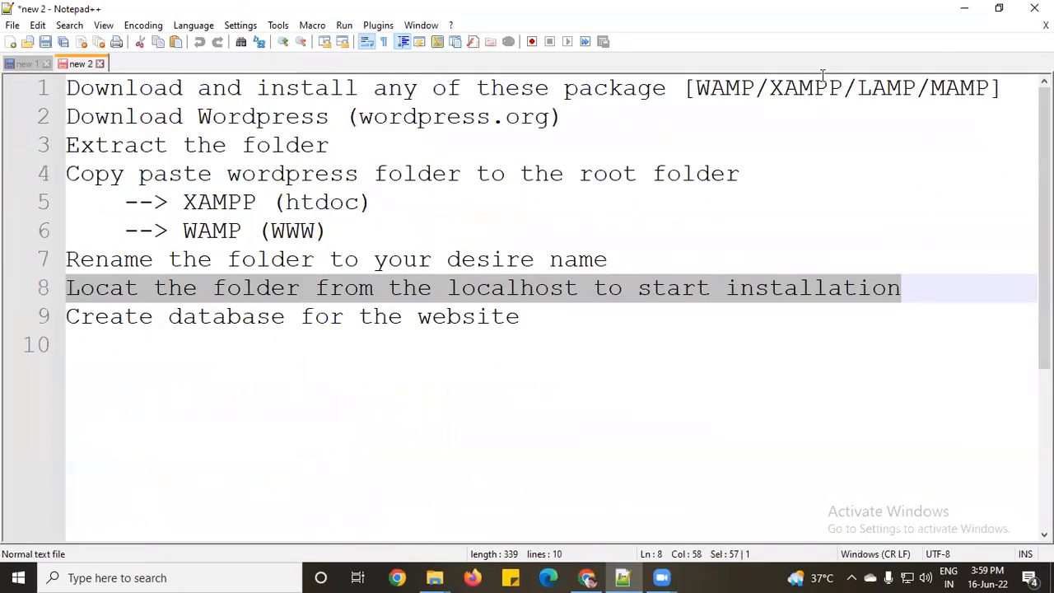
left_click(964, 9)
left_click(964, 9)
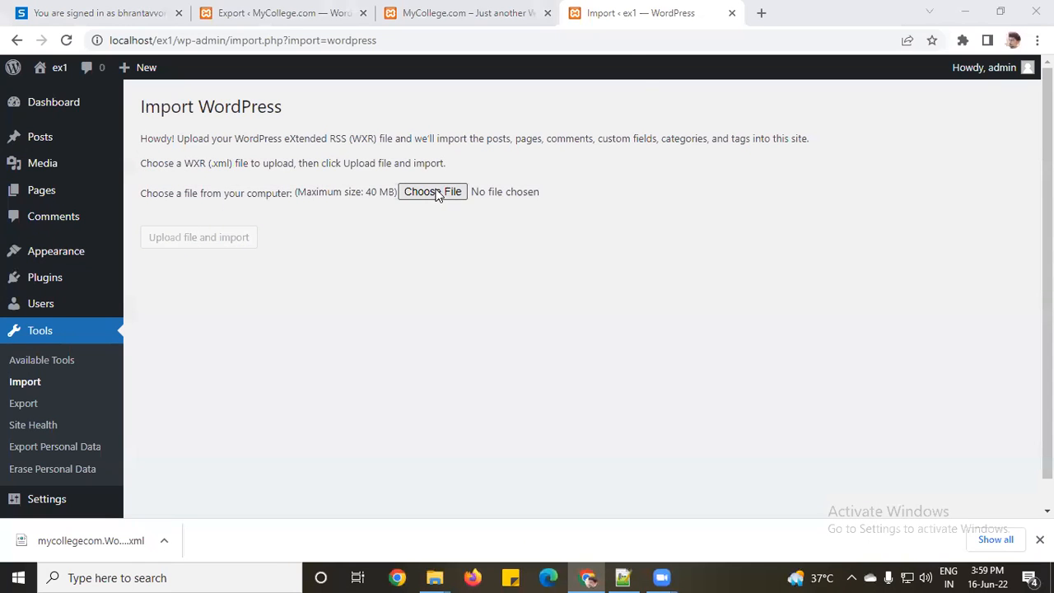
Step: Choose mycollegecom.WordPress.2022-06-16 as the import file and upload it
left_click(435, 193)
left_click(324, 151)
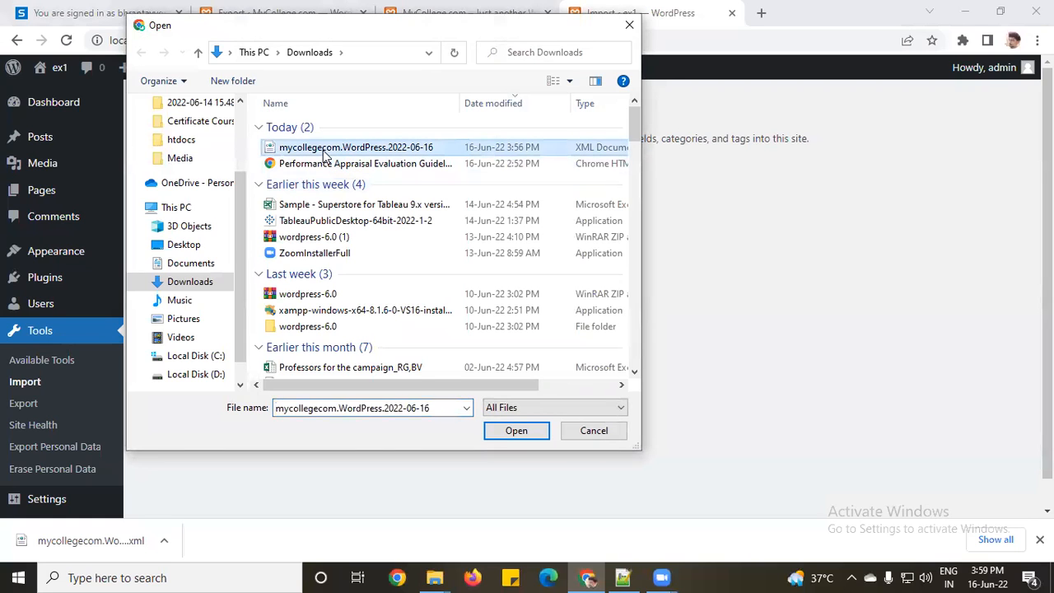
left_click(514, 434)
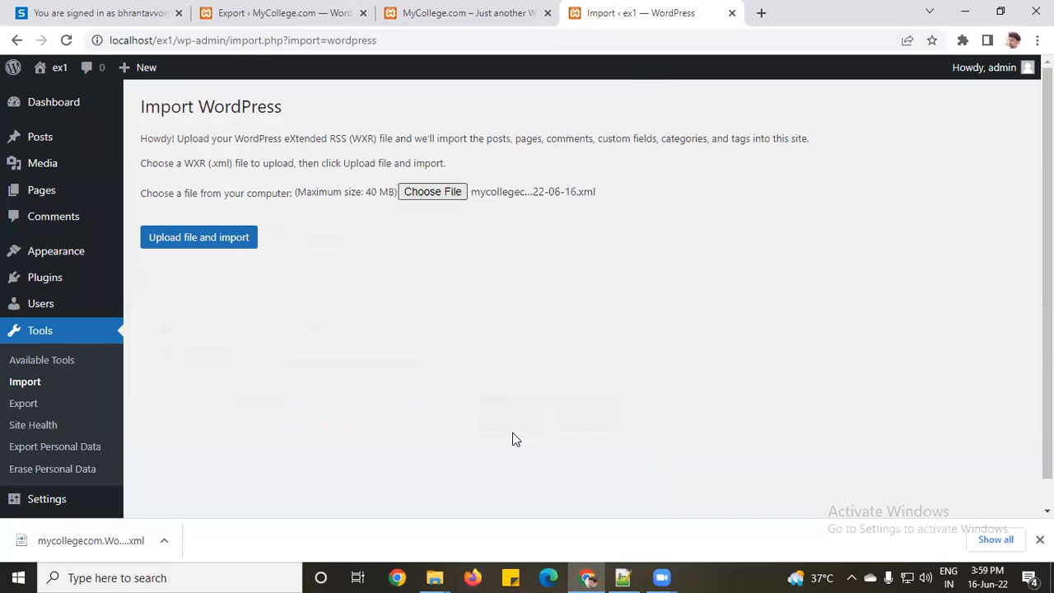
left_click(200, 246)
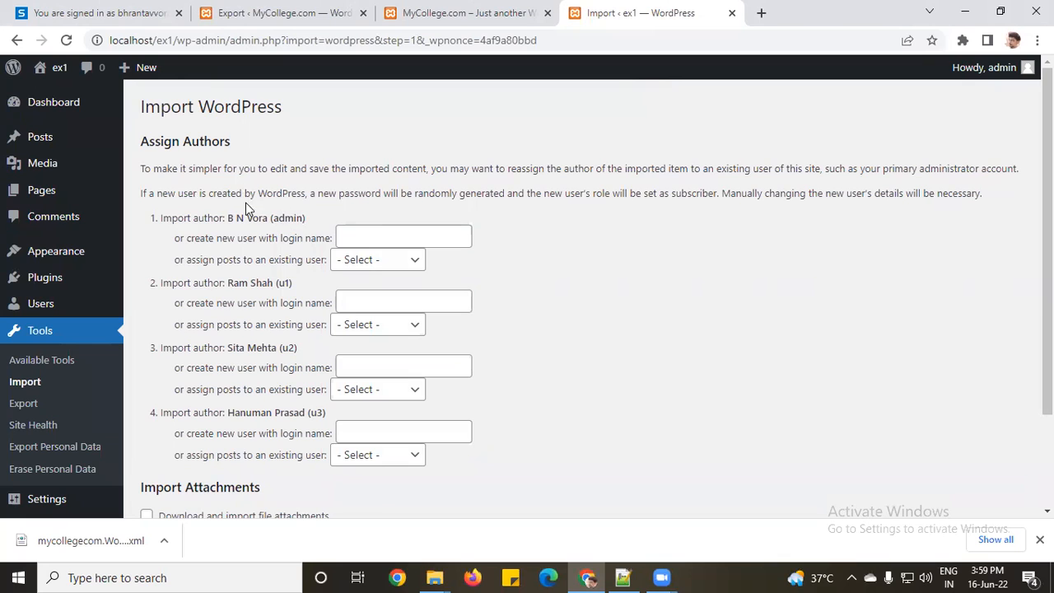
Step: Highlight the four authors listed for mapping, then switch back to the MyCollege.com Export tab
double_click(288, 221)
scroll(282, 301, "down", 2)
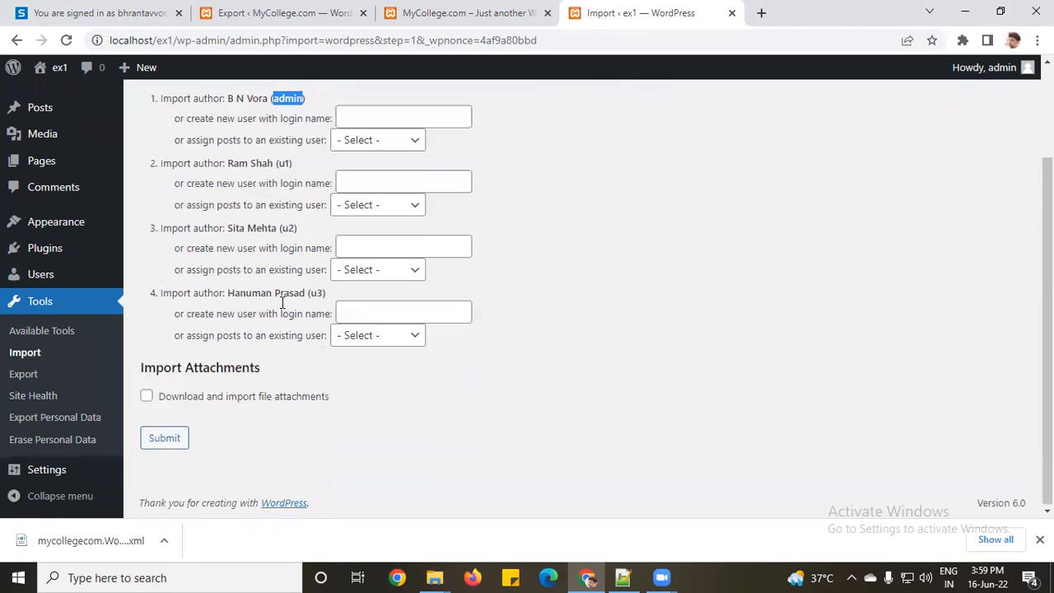
scroll(406, 363, "up", 2)
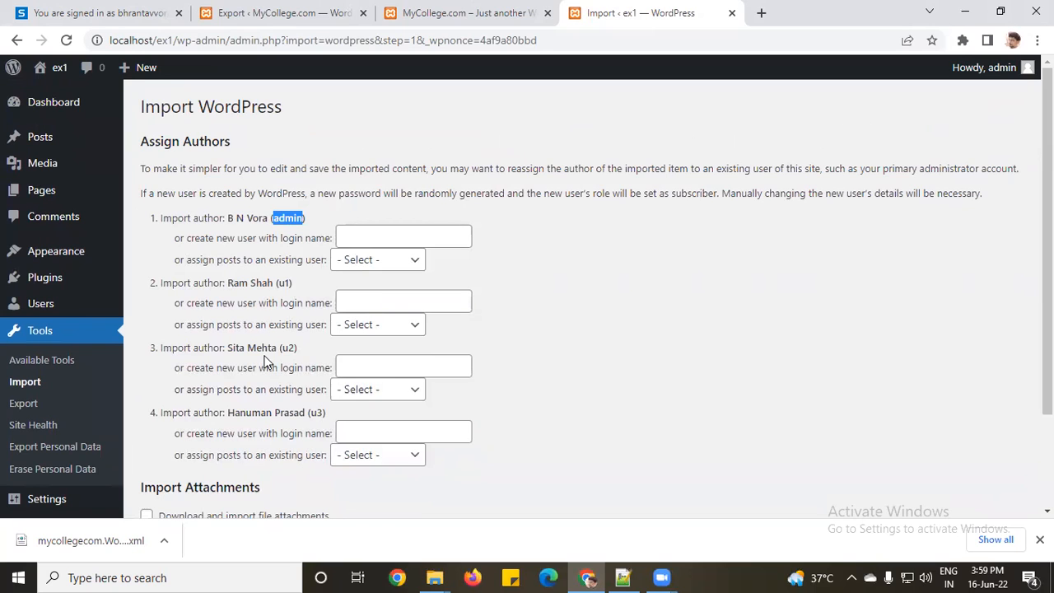
left_click(288, 222)
mouse_move(54, 76)
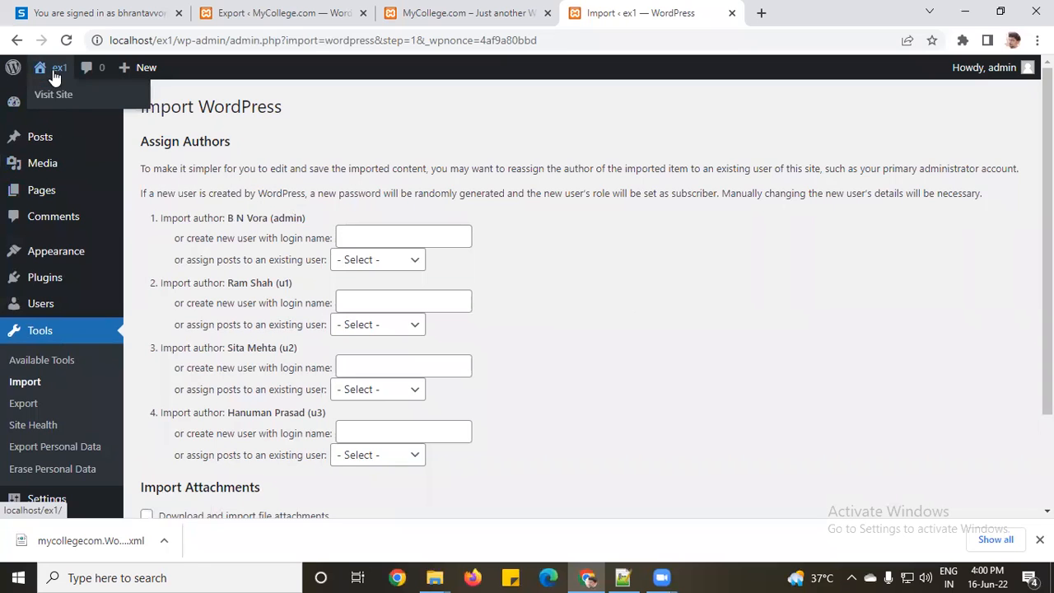
left_click_drag(228, 218, 269, 222)
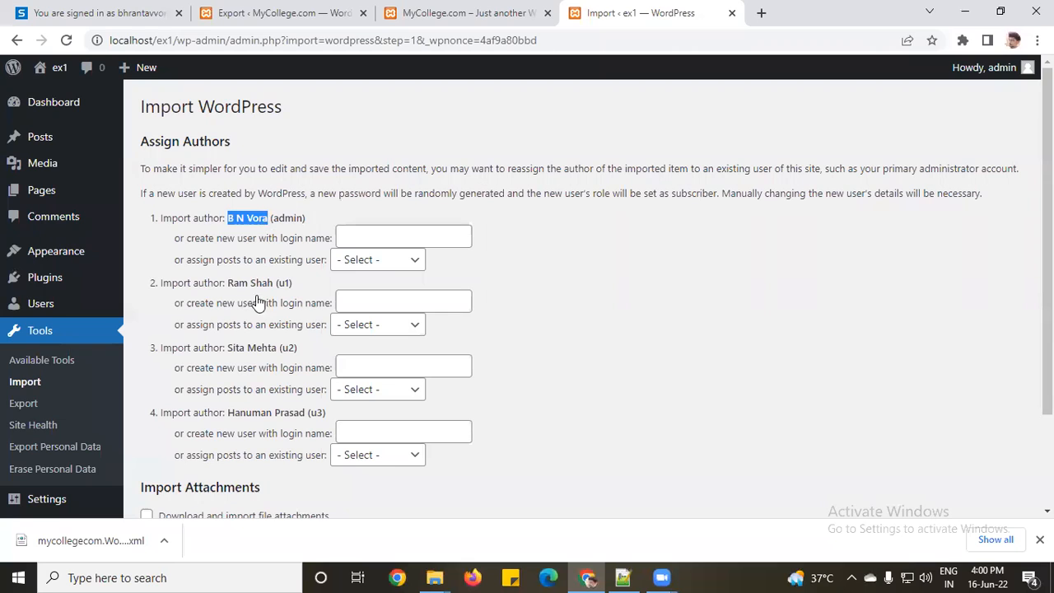
left_click_drag(228, 282, 273, 286)
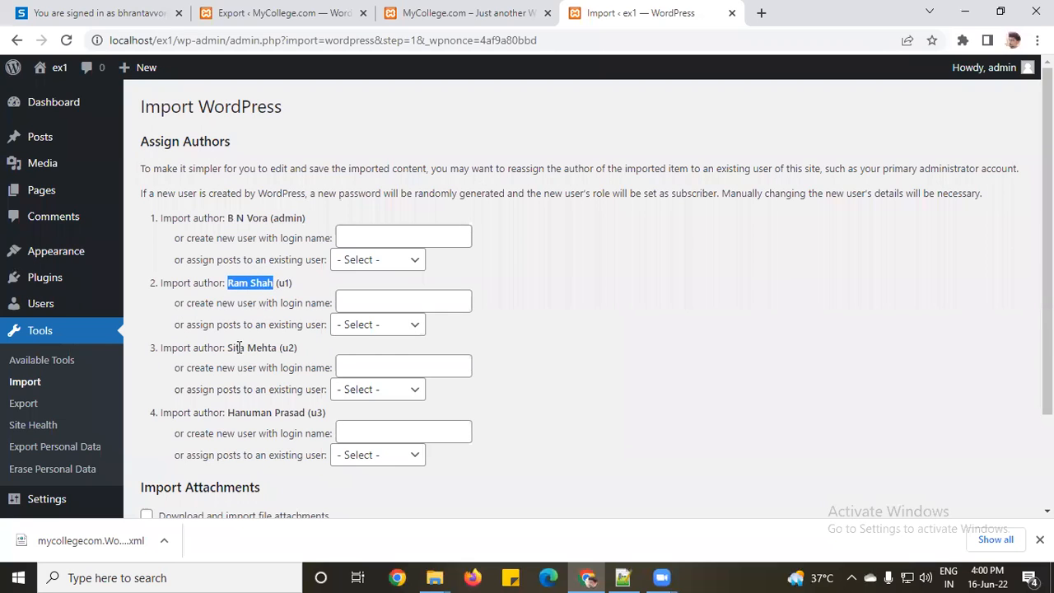
left_click_drag(228, 348, 280, 347)
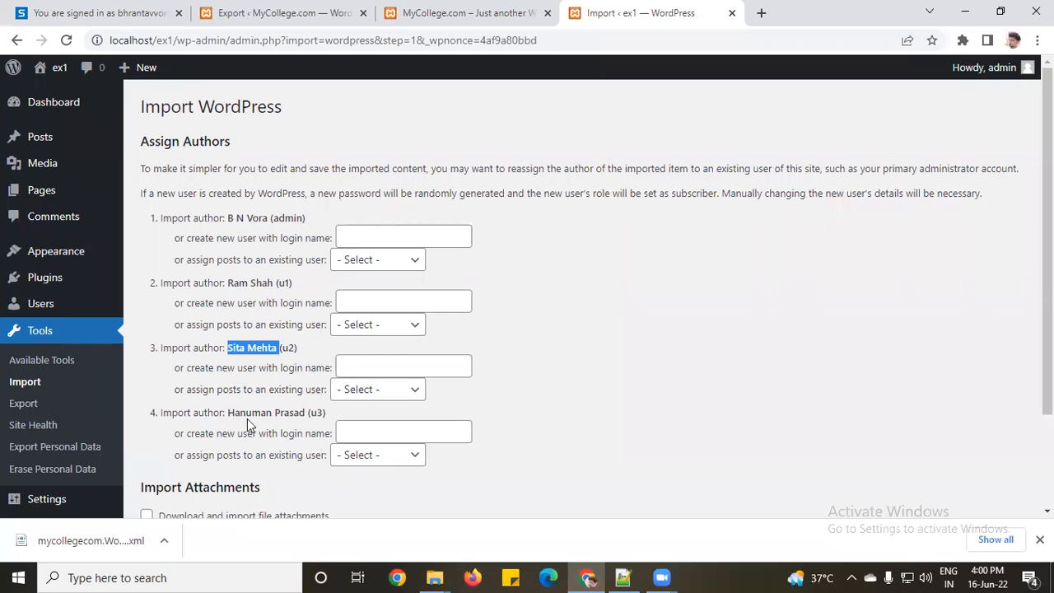
left_click_drag(228, 412, 306, 414)
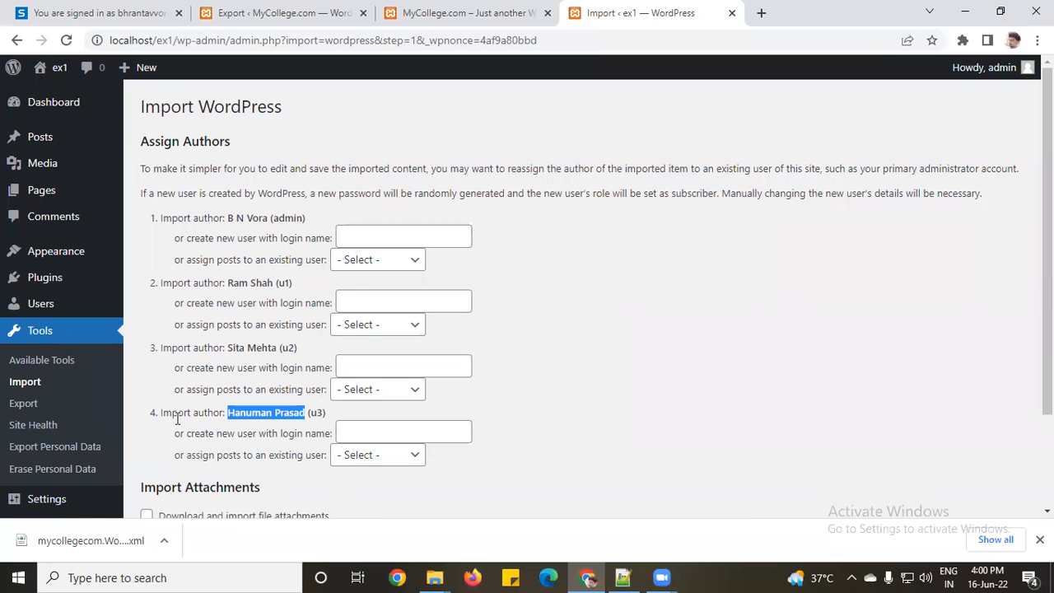
left_click(428, 10)
left_click(320, 8)
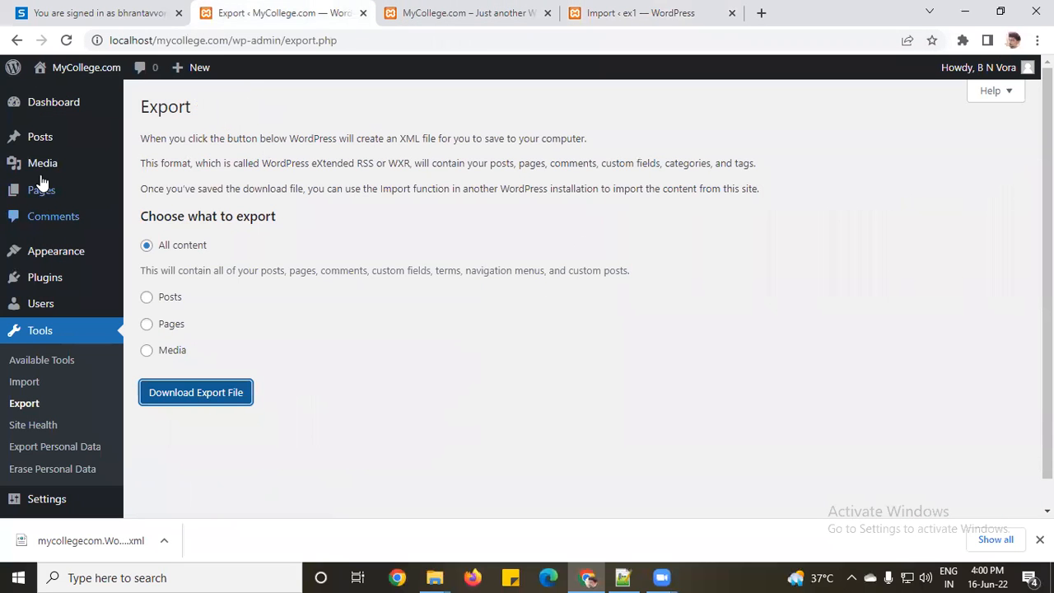
Step: View the 11 MyCollege.com posts with their authors, then switch back to the ex1 import tab
left_click(47, 149)
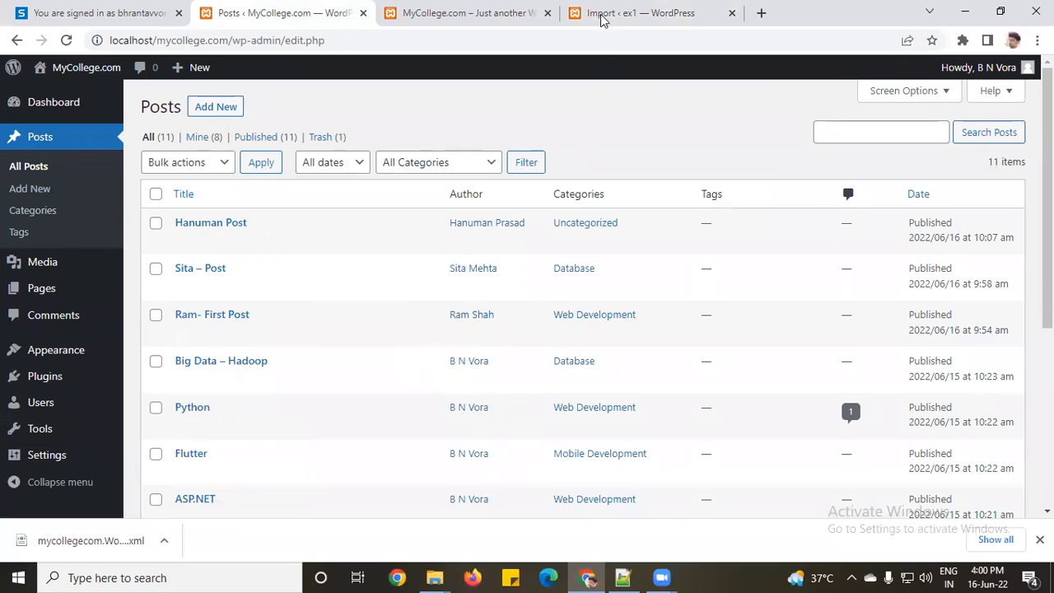
left_click(635, 10)
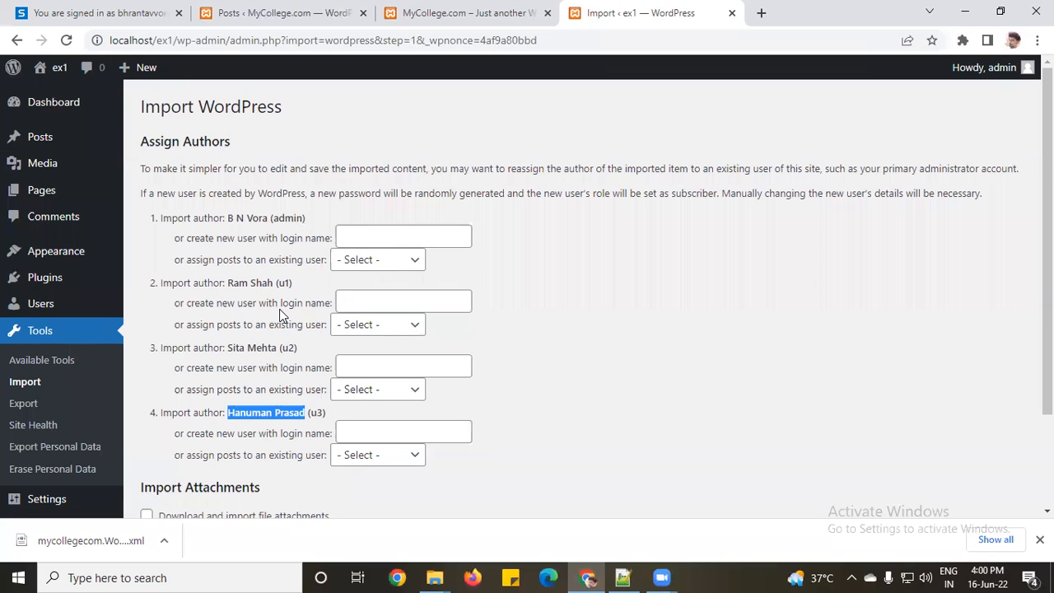
left_click(383, 242)
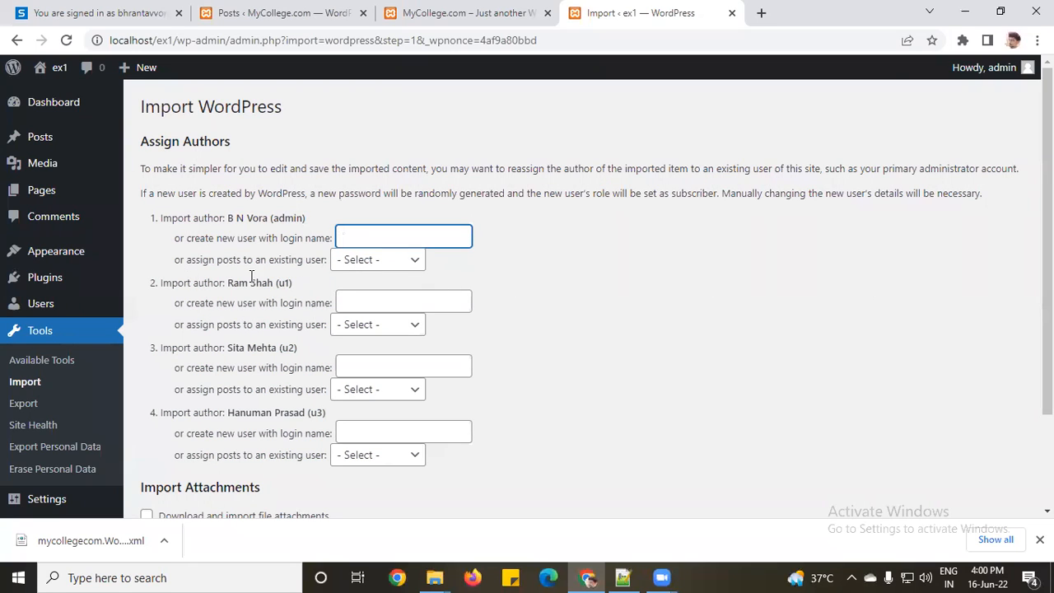
left_click(386, 262)
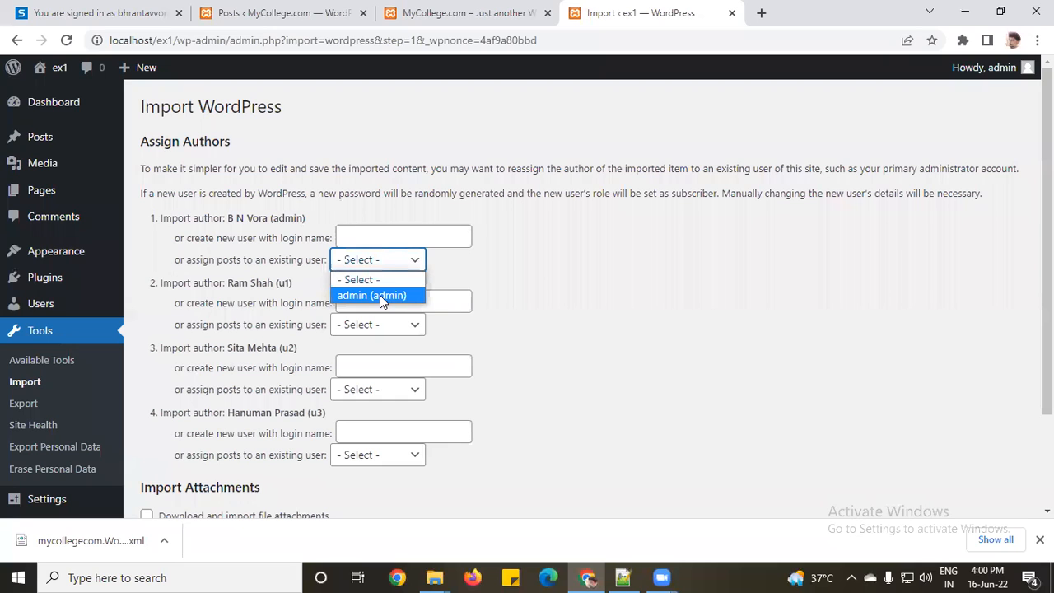
left_click(380, 294)
left_click(410, 262)
left_click(404, 278)
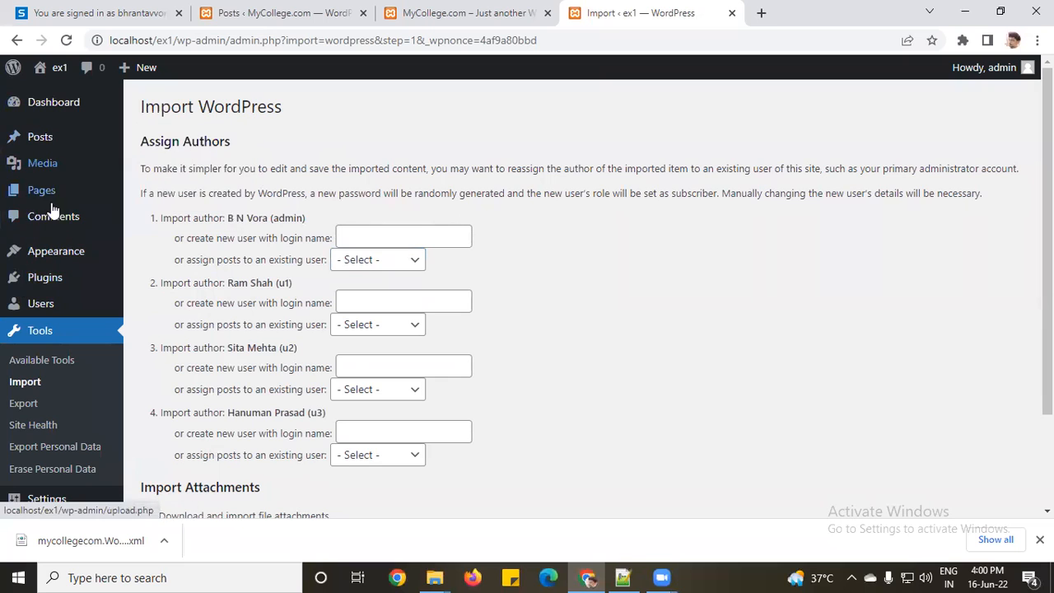
mouse_move(84, 283)
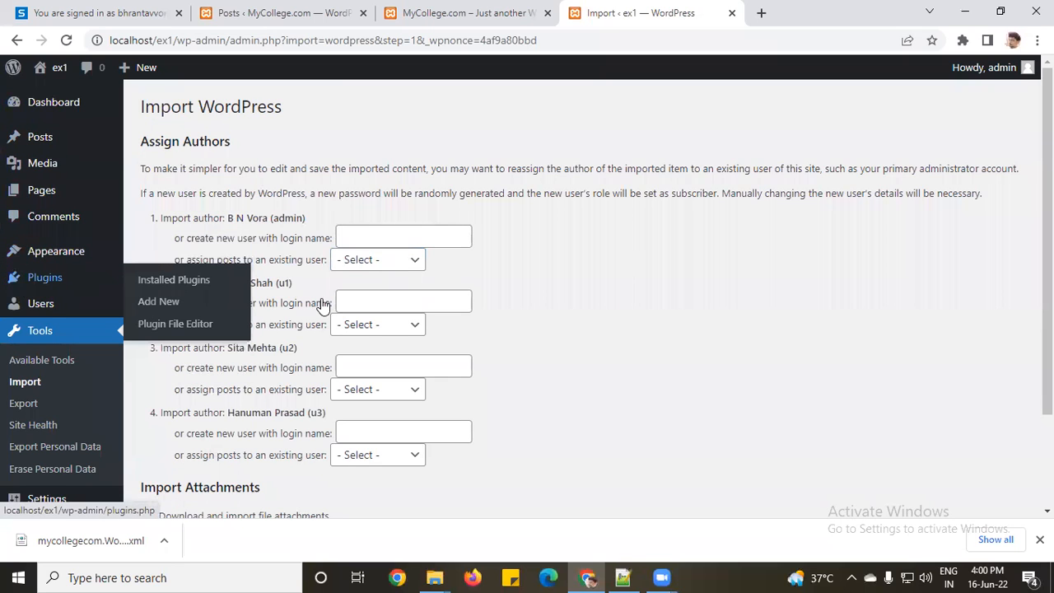
scroll(322, 301, "down", 3)
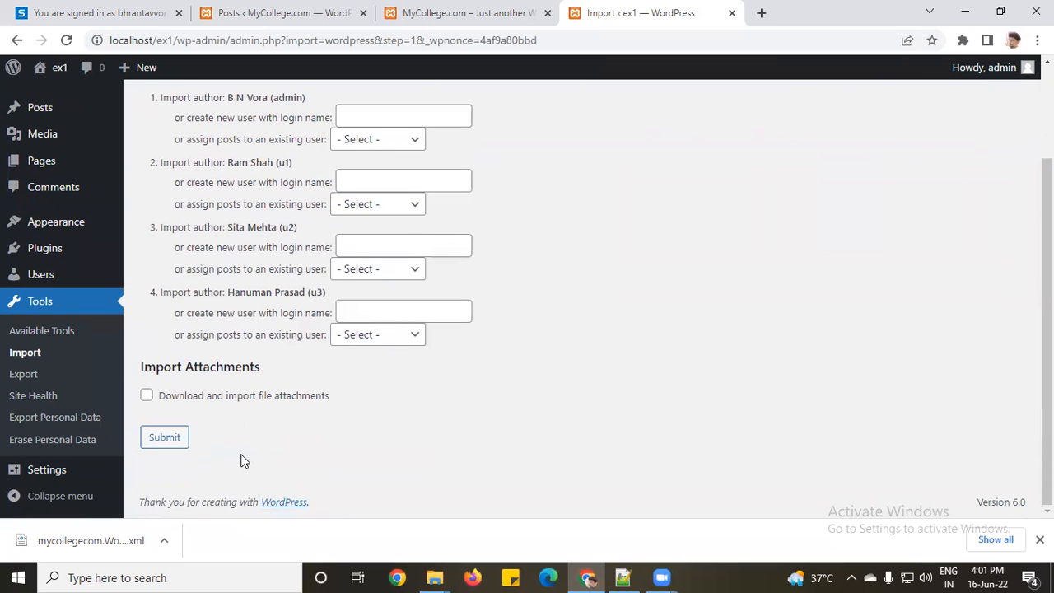
Step: Submit the ex1 import with the current author assignments and wait for the results report
left_click(164, 443)
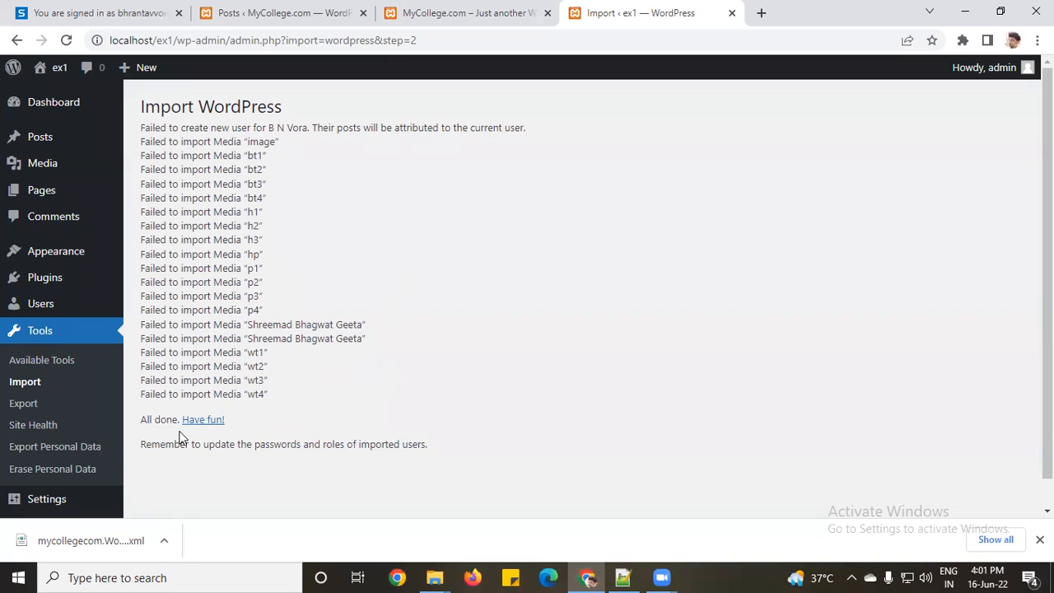
Step: Review the imported ex1 posts list, then the ex1 users list
left_click(33, 148)
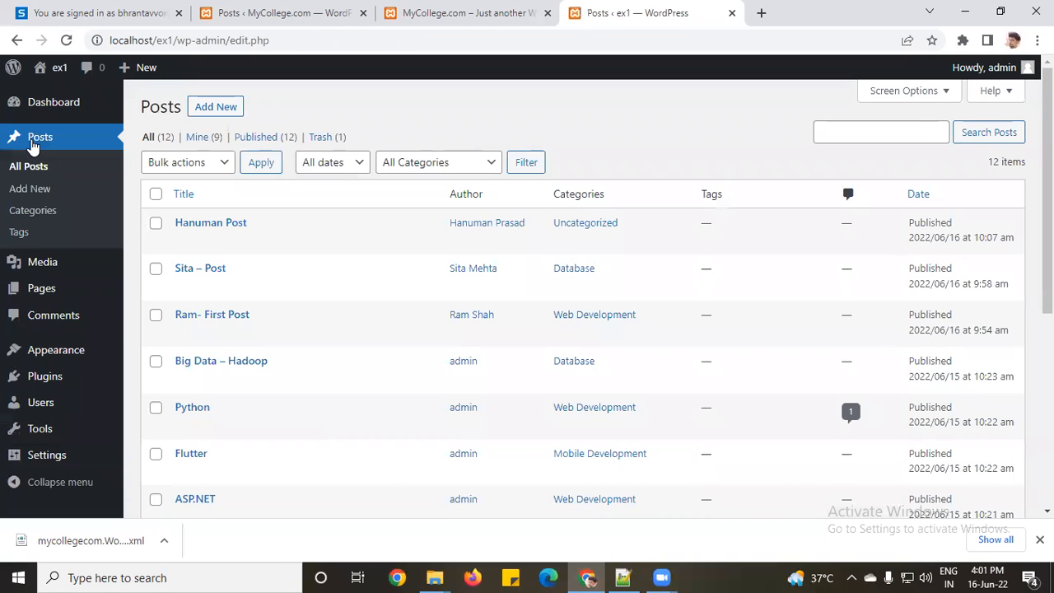
scroll(511, 273, "down", 2)
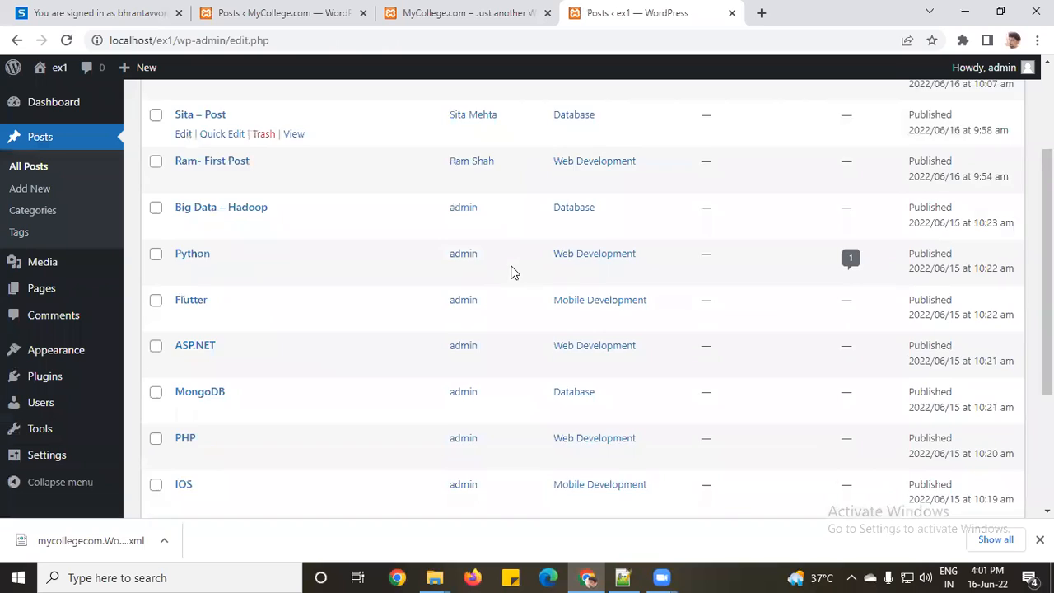
scroll(511, 273, "down", 2)
scroll(510, 272, "up", 4)
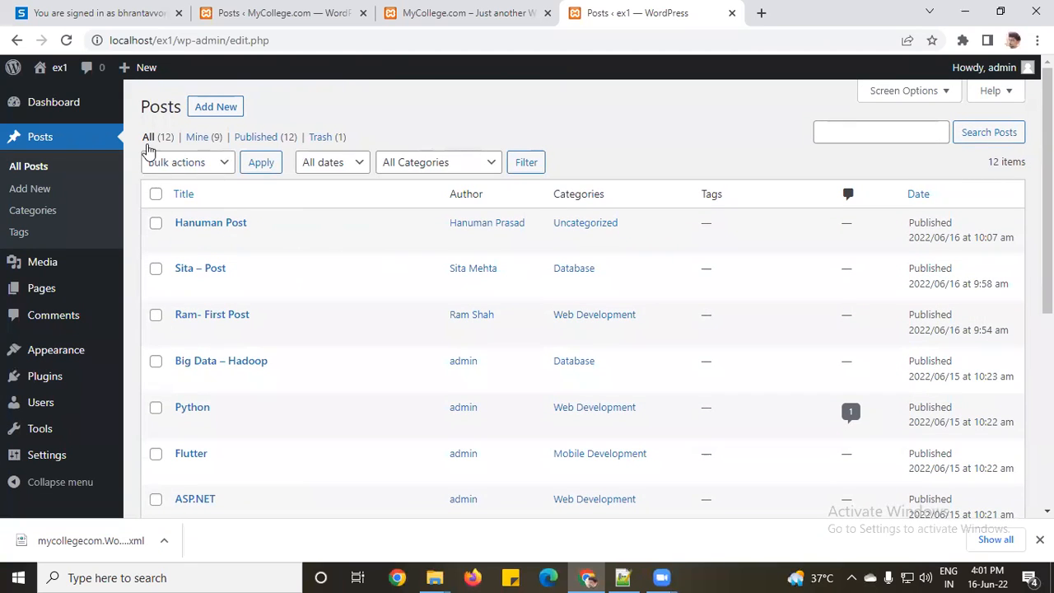
mouse_move(43, 407)
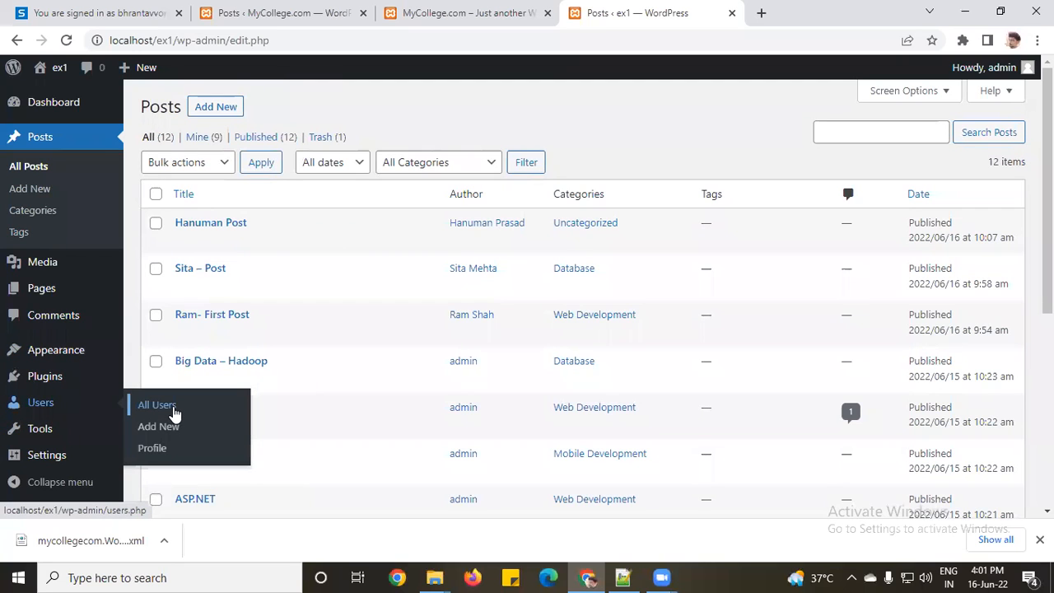
left_click(173, 409)
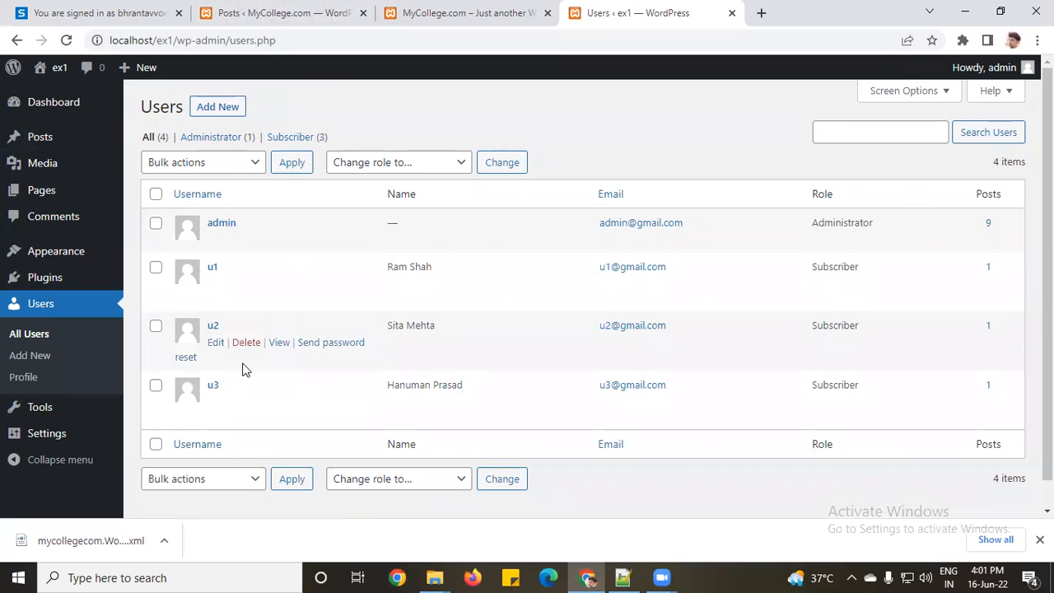
Step: Return to the ex1 posts list and scroll through the 12 posts
left_click(48, 140)
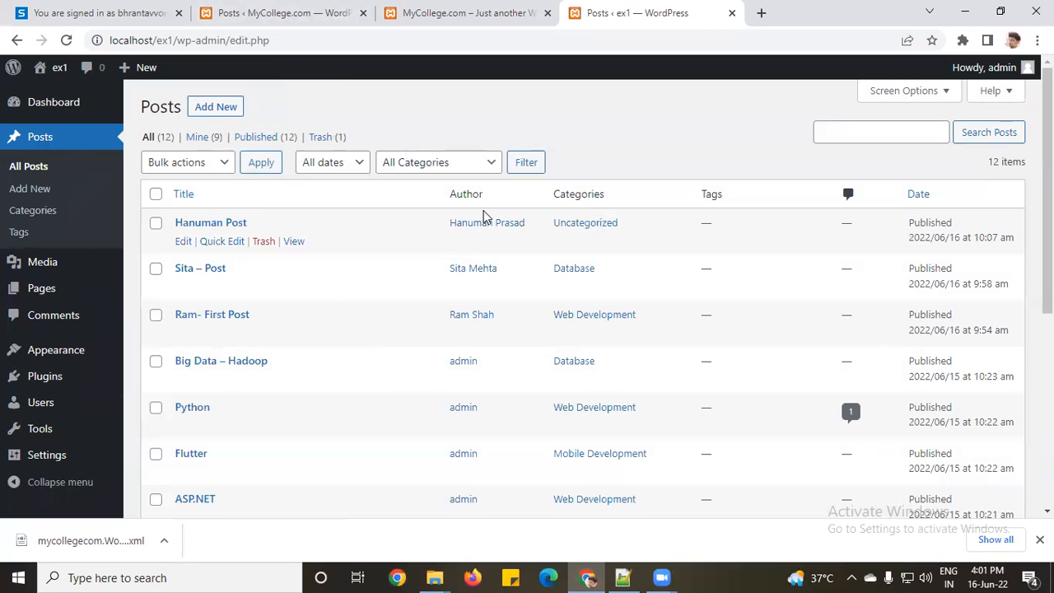
scroll(411, 381, "down", 5)
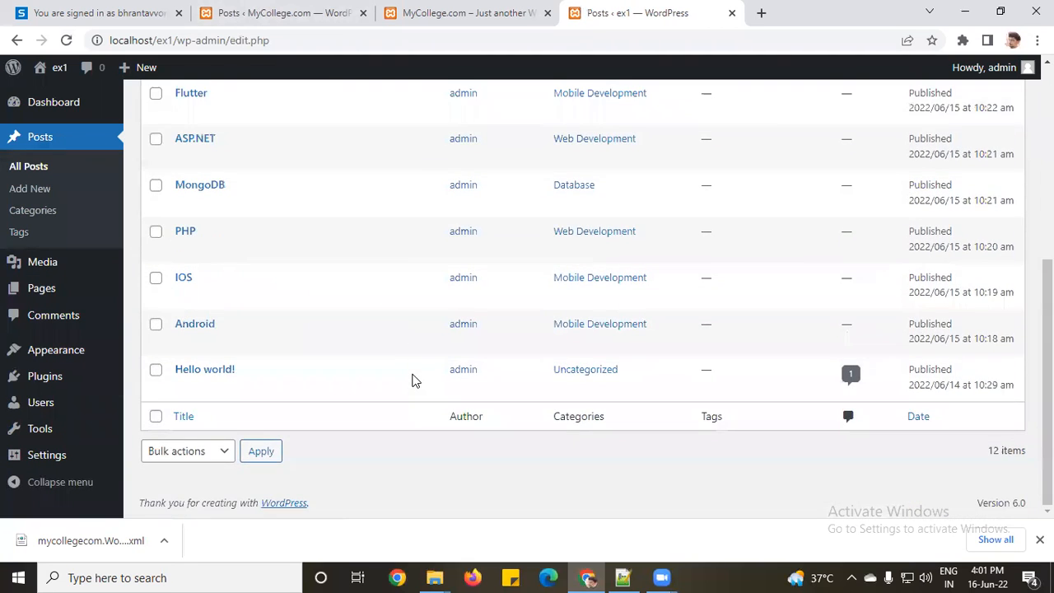
scroll(411, 381, "up", 3)
scroll(411, 381, "up", 2)
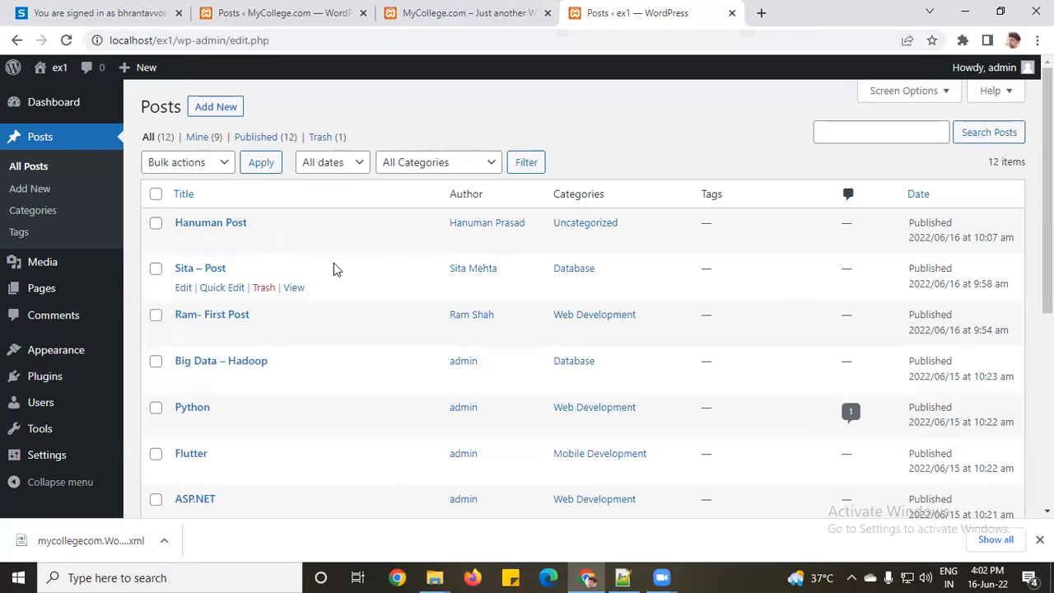
Step: Review the 10 ex1 pages, including GOVERNANCE, Home and Youtube Example, and open the site in a new tab
mouse_move(56, 274)
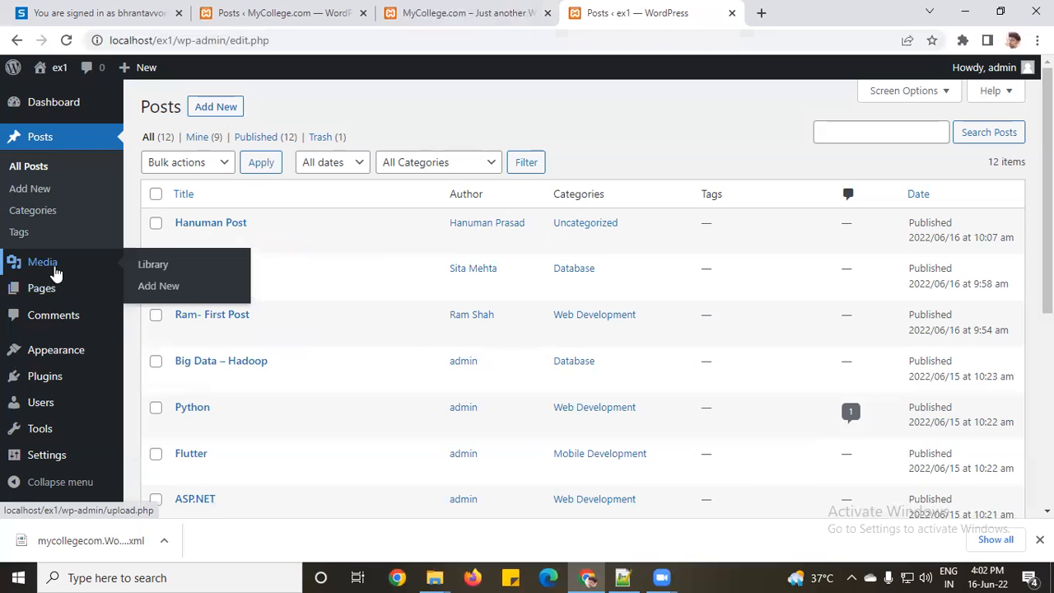
left_click(45, 288)
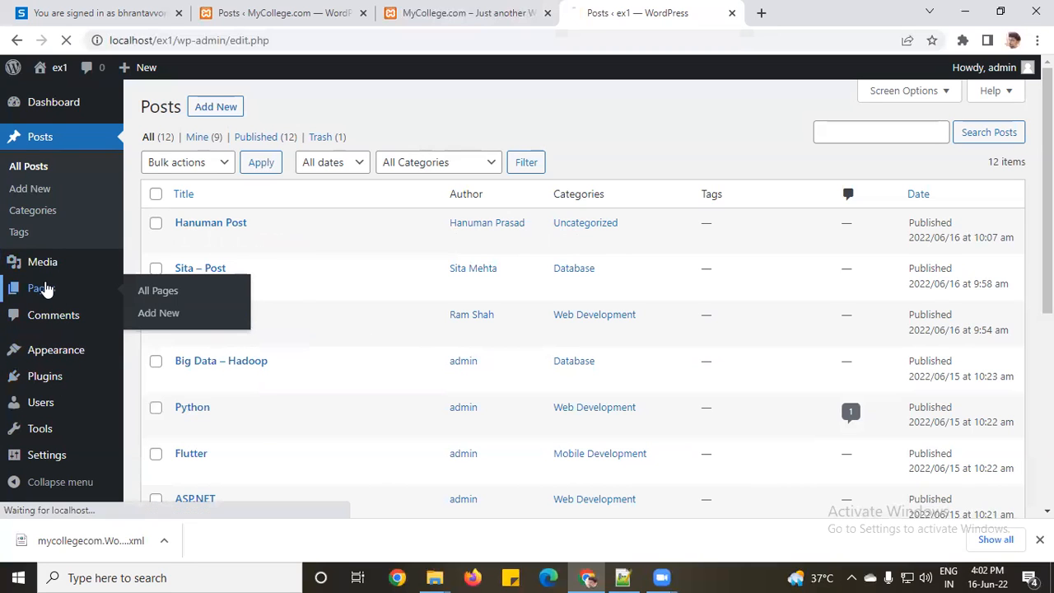
scroll(286, 283, "down", 2)
scroll(465, 358, "down", 3)
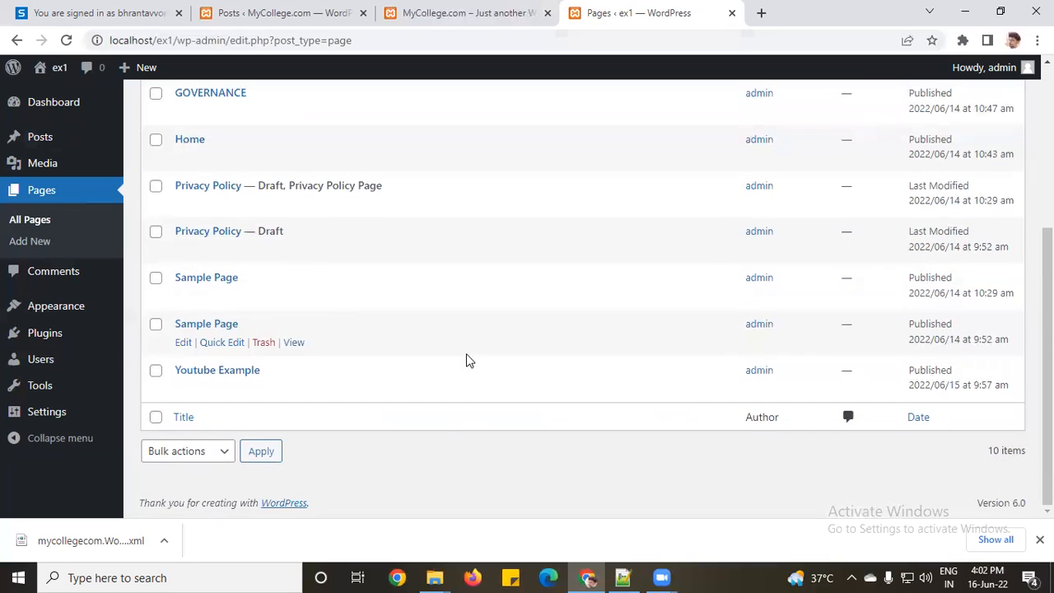
scroll(465, 358, "up", 5)
scroll(466, 358, "down", 5)
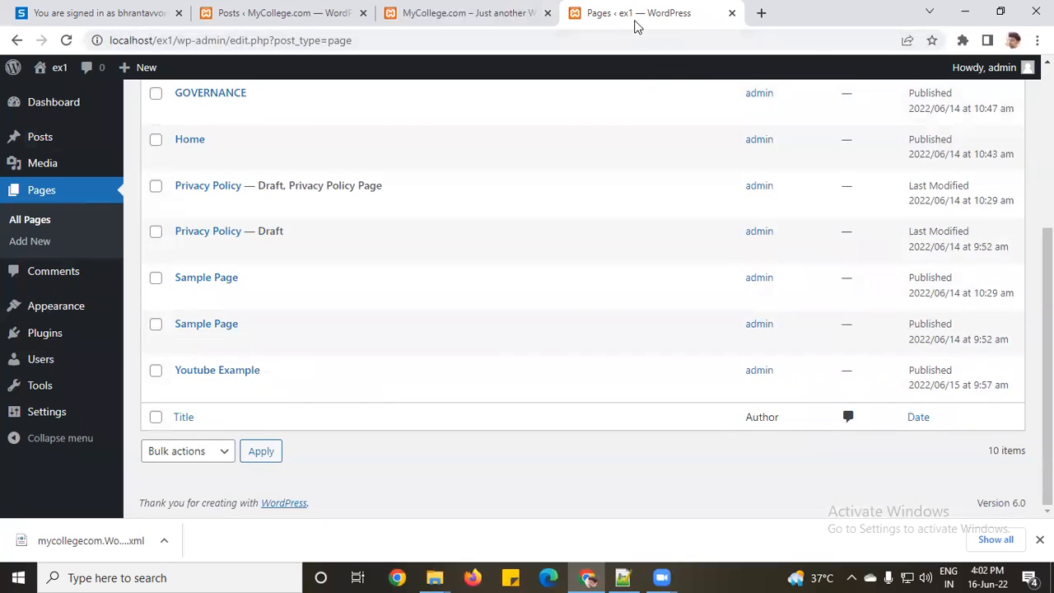
middle_click(67, 93)
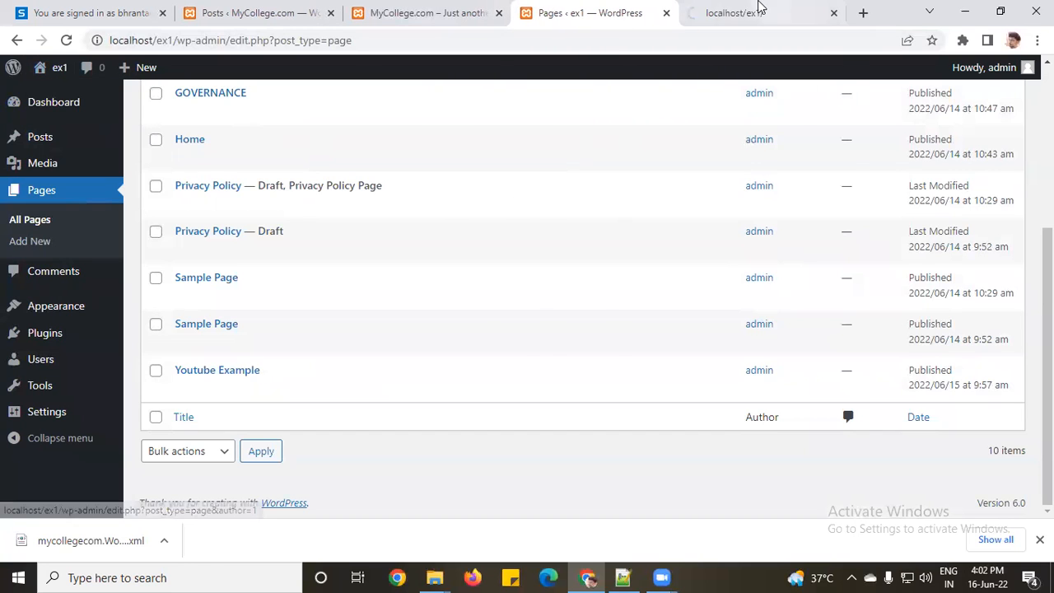
Step: Browse the ex1 site's front page in the new tab
left_click(758, 12)
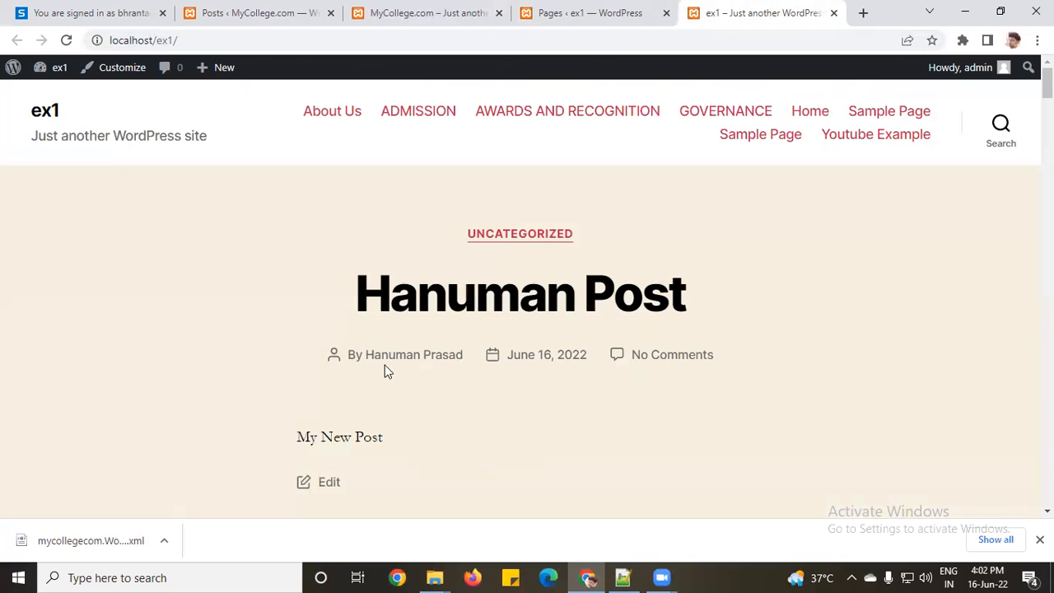
scroll(469, 247, "down", 1)
scroll(470, 247, "down", 14)
scroll(484, 329, "up", 6)
scroll(483, 329, "up", 8)
scroll(499, 242, "down", 6)
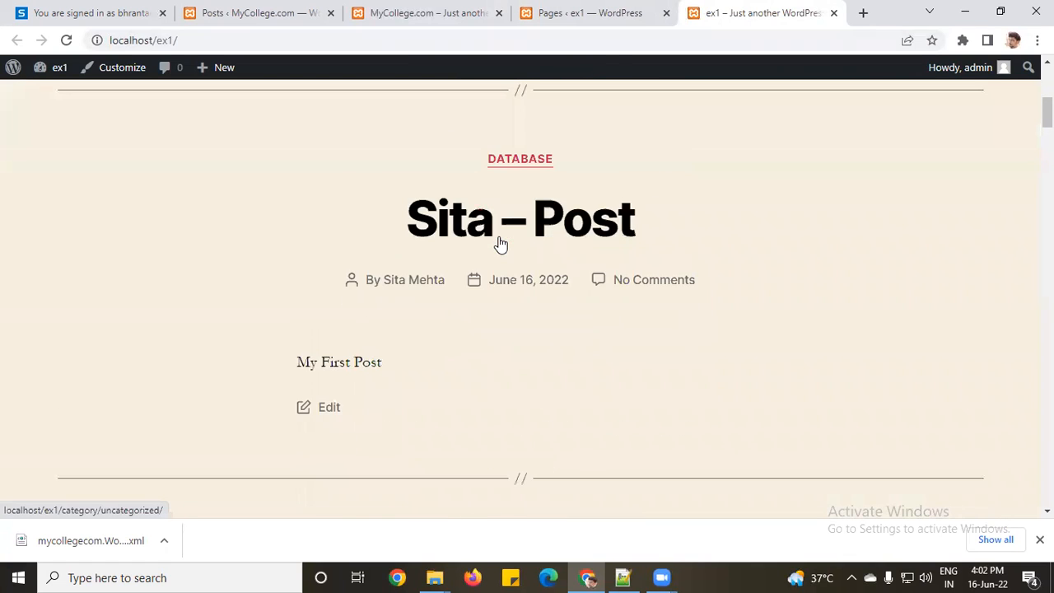
scroll(503, 250, "down", 2)
scroll(505, 222, "up", 3)
Step: Open and look over the ex1 Database category archive
left_click(515, 162)
scroll(522, 230, "down", 12)
scroll(588, 264, "up", 7)
scroll(587, 268, "up", 5)
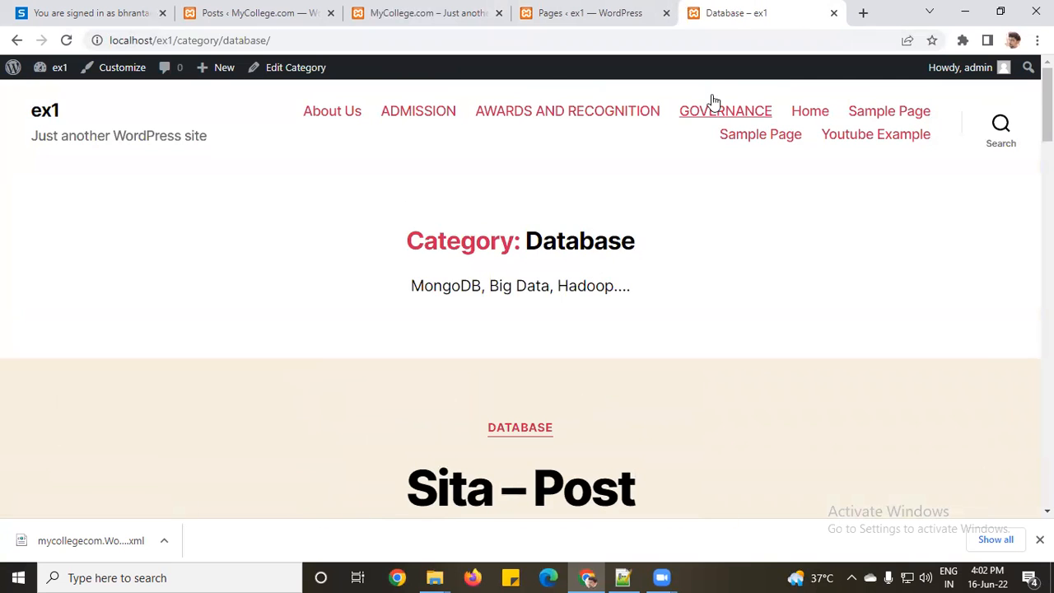
Step: Open the ex1 Home page, look it over, then close its tab
left_click(801, 114)
scroll(683, 216, "down", 10)
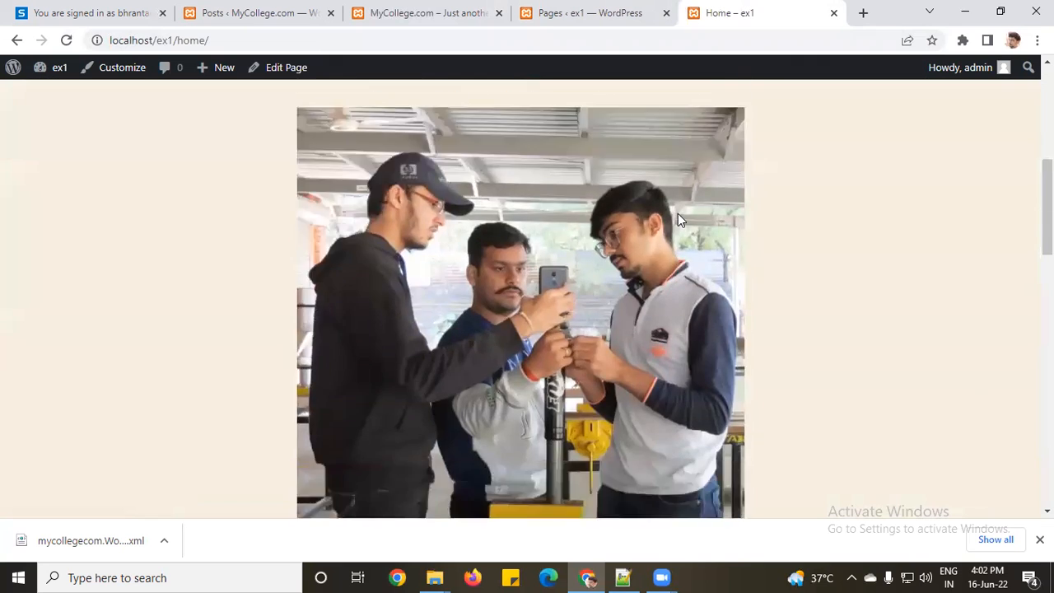
scroll(674, 214, "down", 4)
scroll(677, 215, "up", 14)
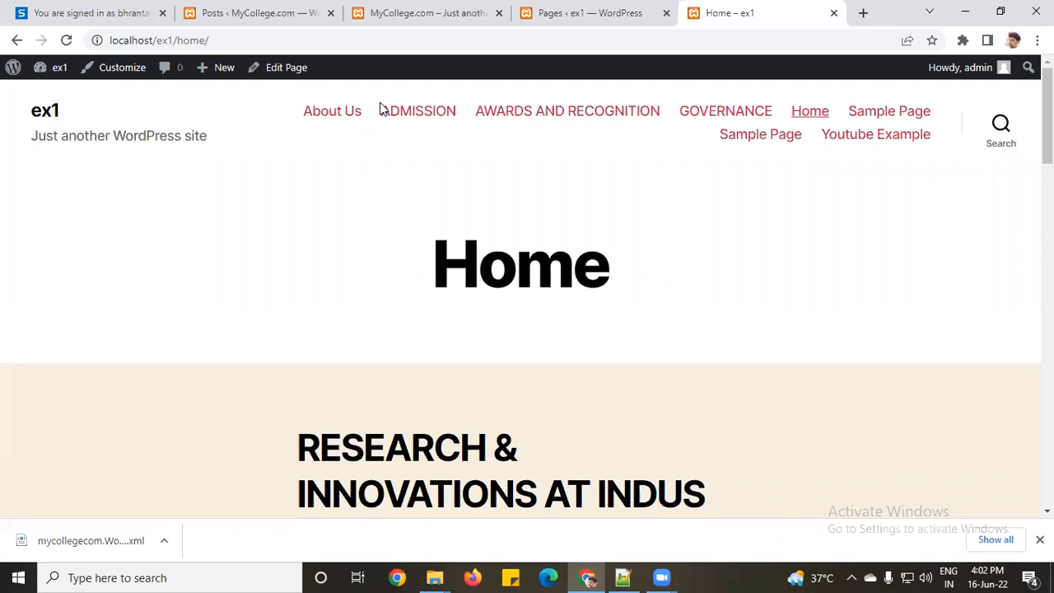
left_click(834, 14)
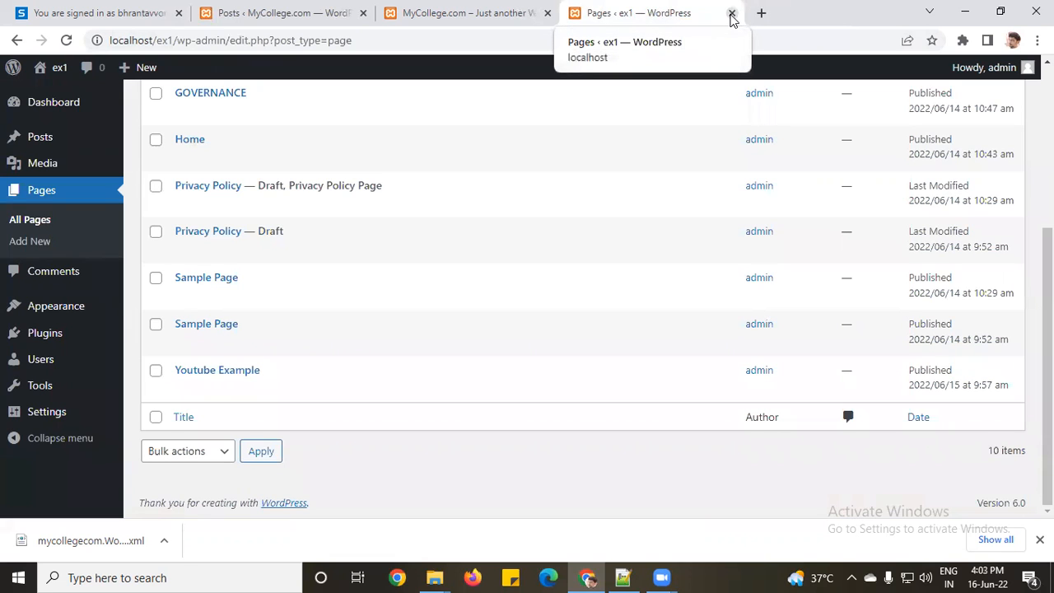
Step: Close the ex1 Pages tab and open MyCollege's Appearance > Widgets editor
left_click(731, 14)
left_click(241, 15)
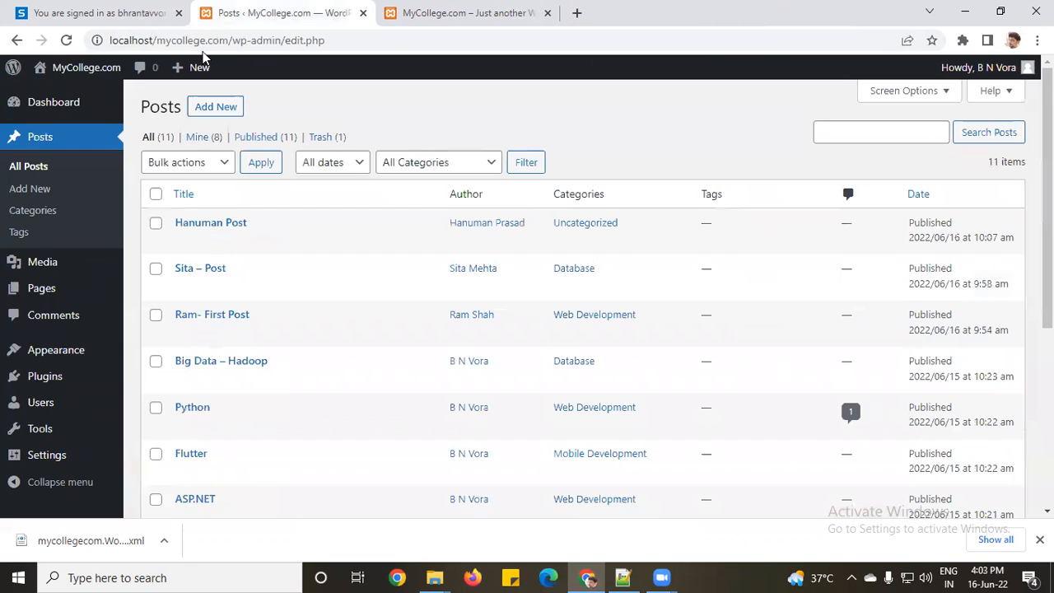
mouse_move(33, 426)
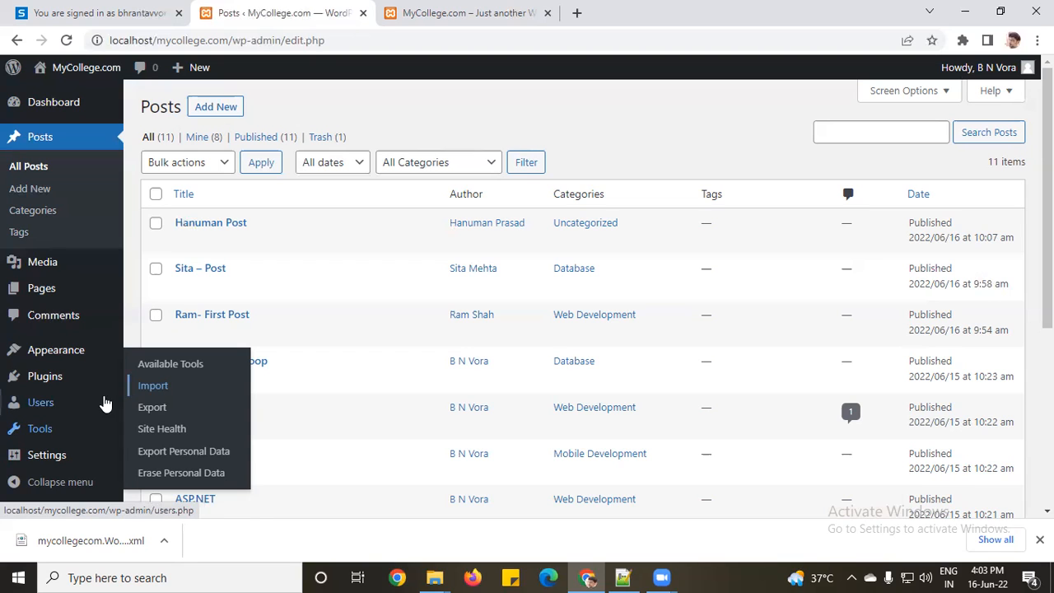
mouse_move(30, 352)
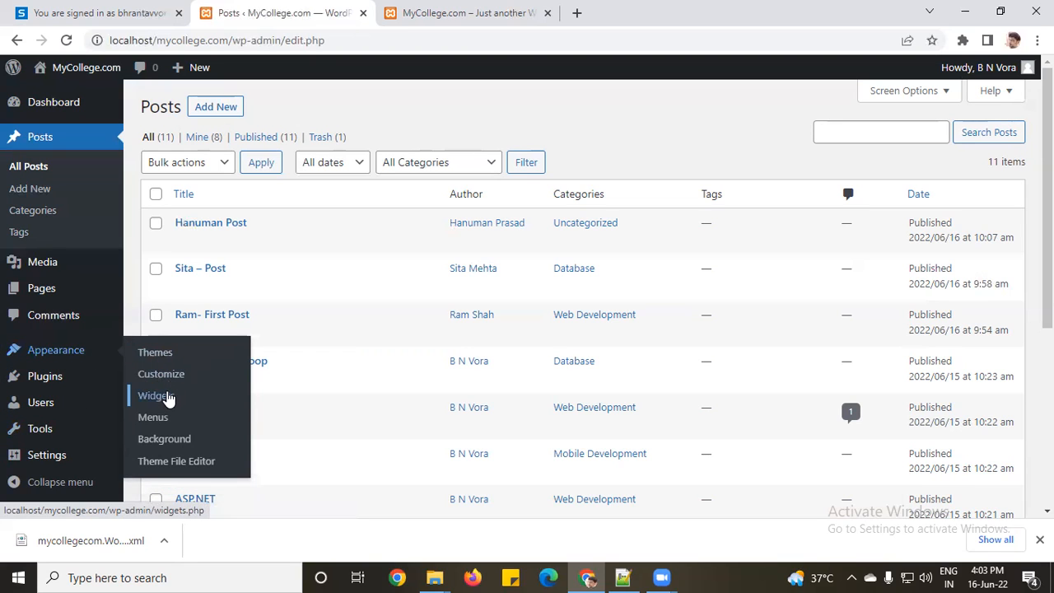
left_click(164, 399)
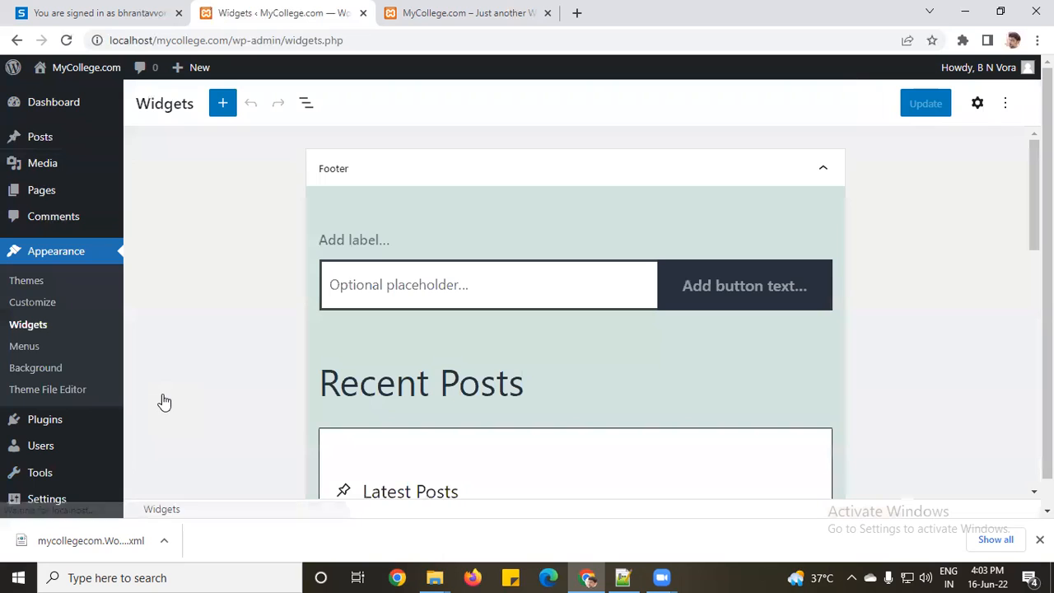
Step: Collapse the Footer area, check the Inactive widgets panel, and view the MyCollege front page
left_click(428, 174)
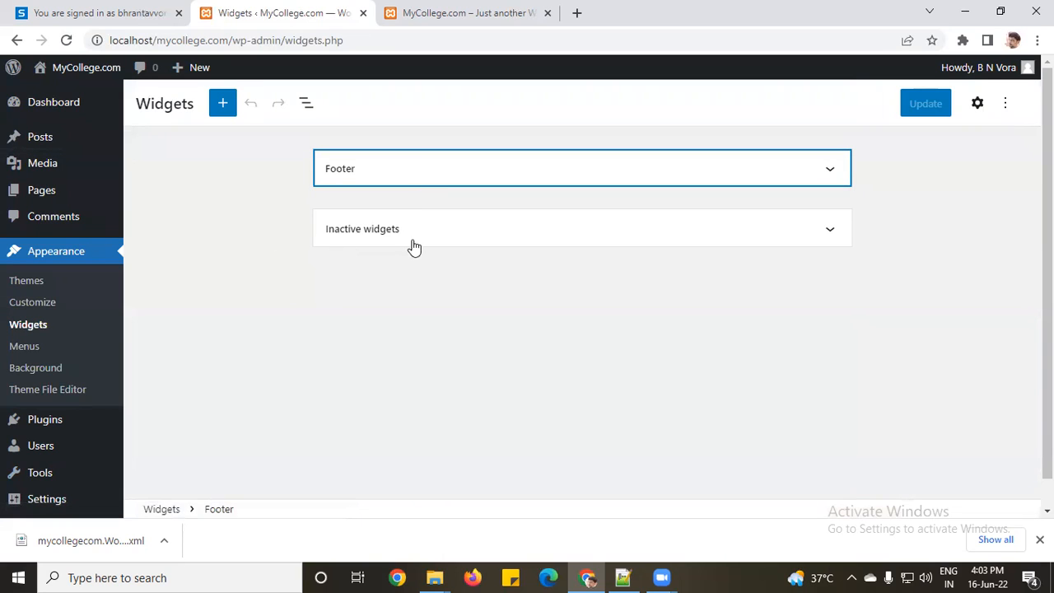
left_click(489, 239)
left_click(510, 238)
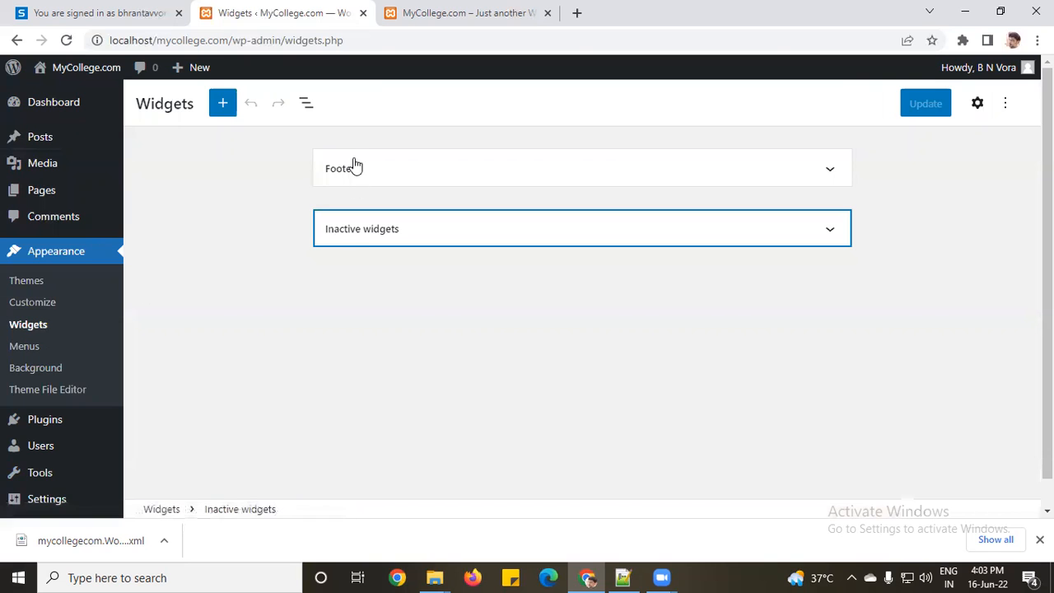
left_click(421, 17)
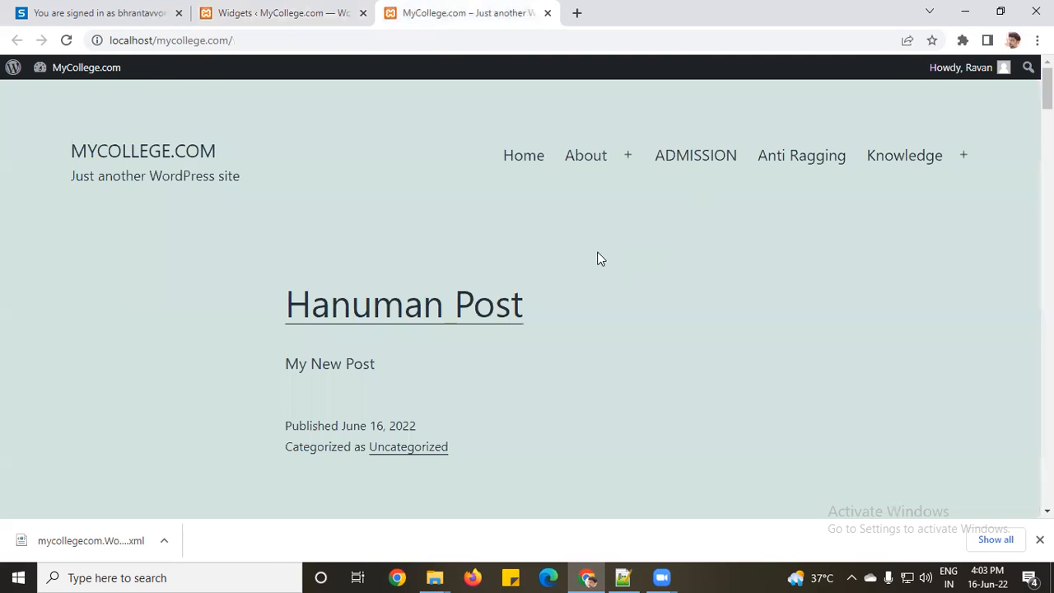
Step: Scroll to the front-page footer showing Search, Recent Posts, Recent Comments, Archives and Categories widgets
scroll(570, 244, "down", 20)
scroll(569, 244, "down", 12)
scroll(570, 244, "up", 3)
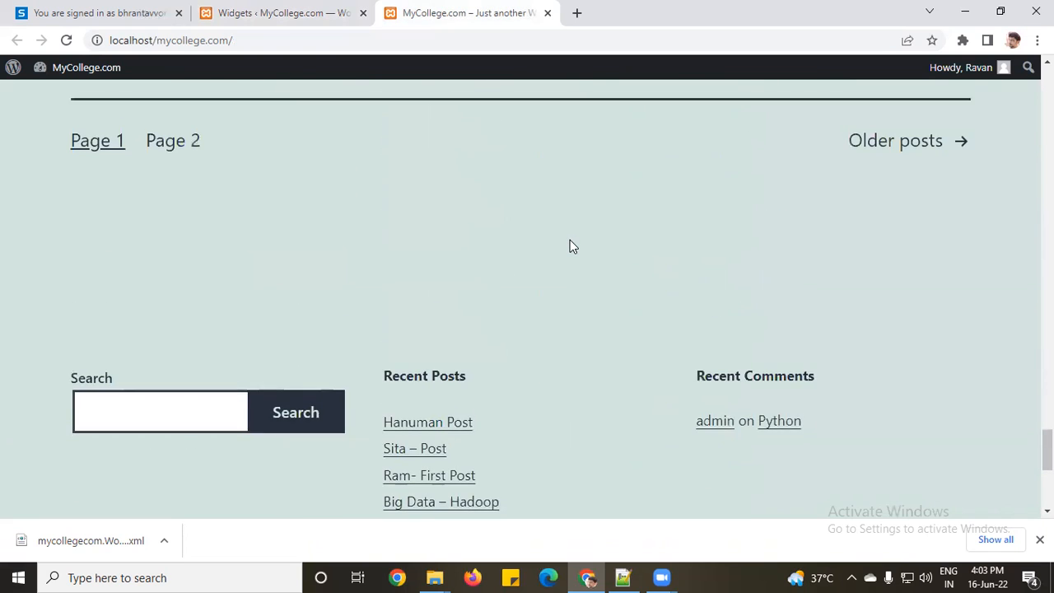
scroll(570, 245, "up", 2)
scroll(13, 438, "down", 5)
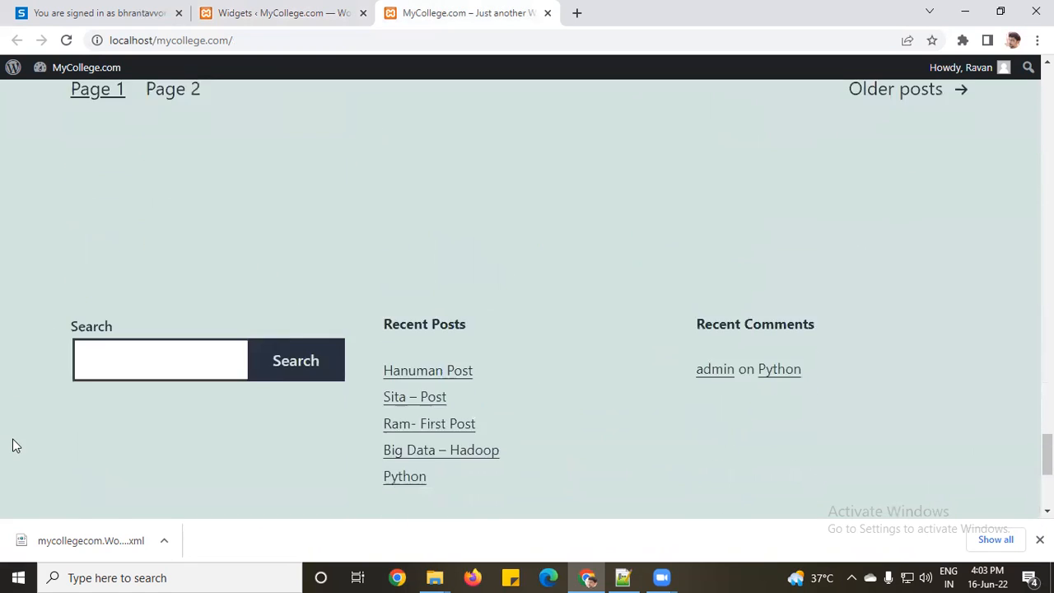
scroll(113, 367, "down", 1)
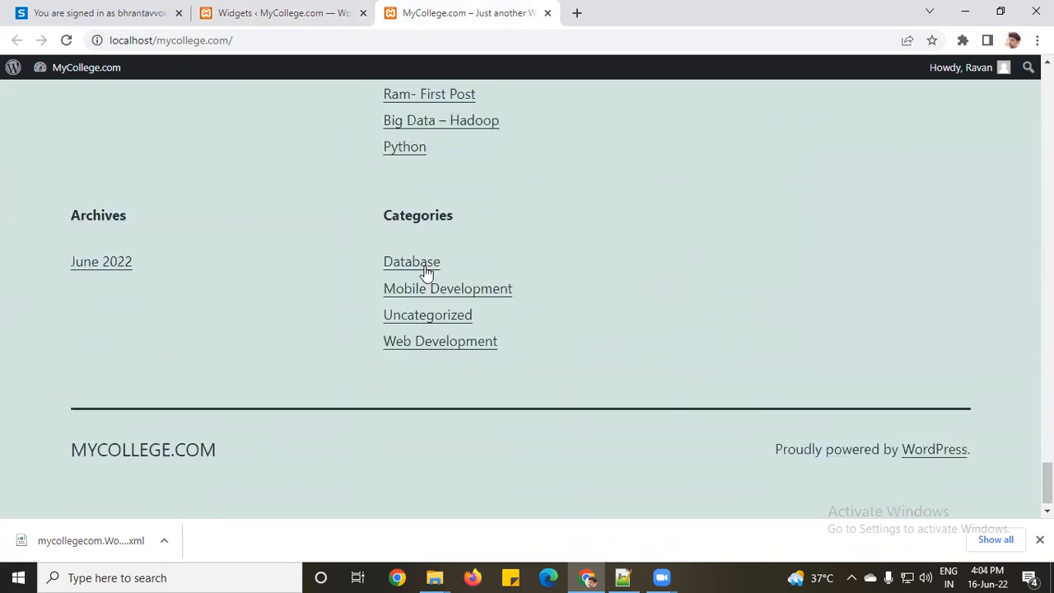
scroll(202, 300, "up", 4)
scroll(371, 280, "down", 1)
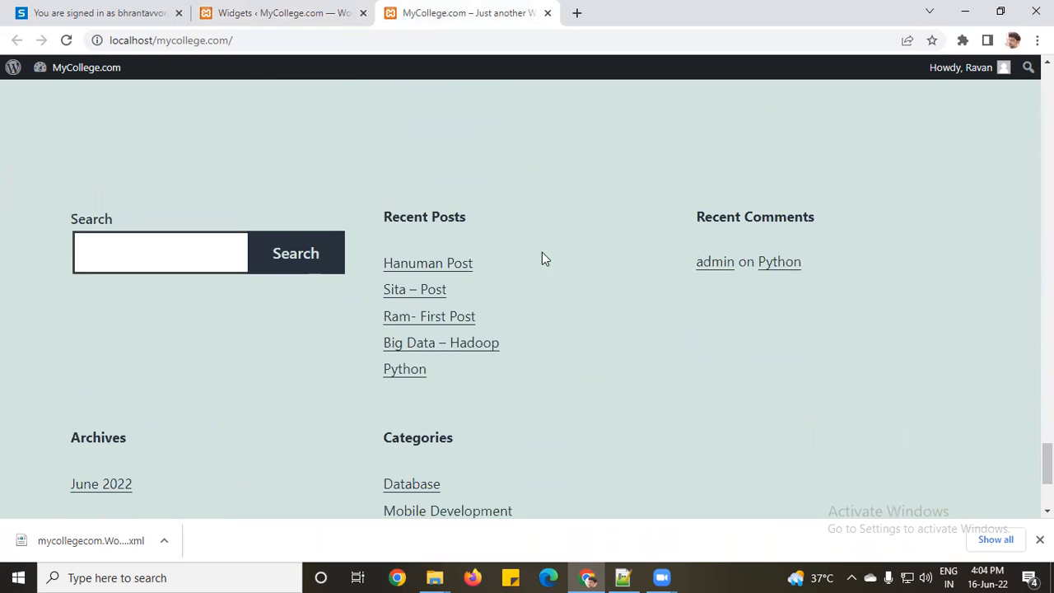
scroll(441, 374, "down", 3)
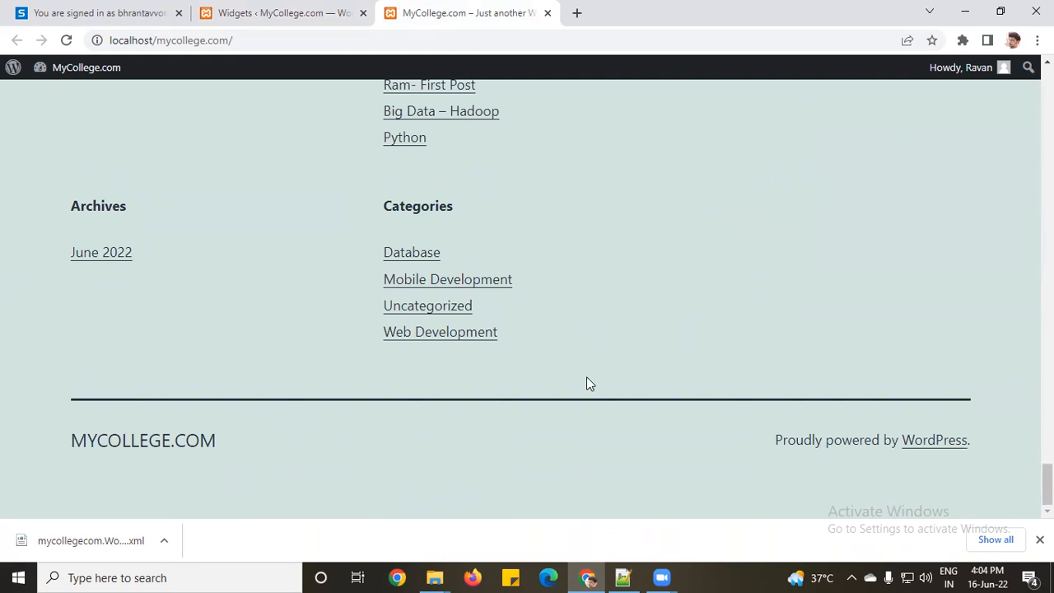
scroll(587, 383, "up", 6)
Step: Return to the widgets editor and expand the Footer area to show its widgets
left_click(309, 10)
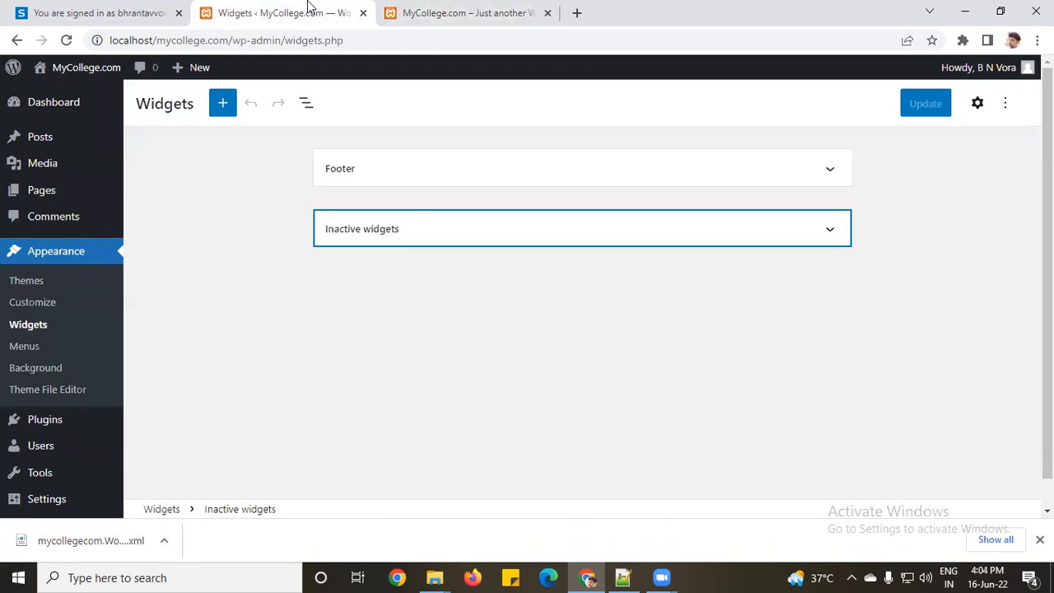
left_click(421, 177)
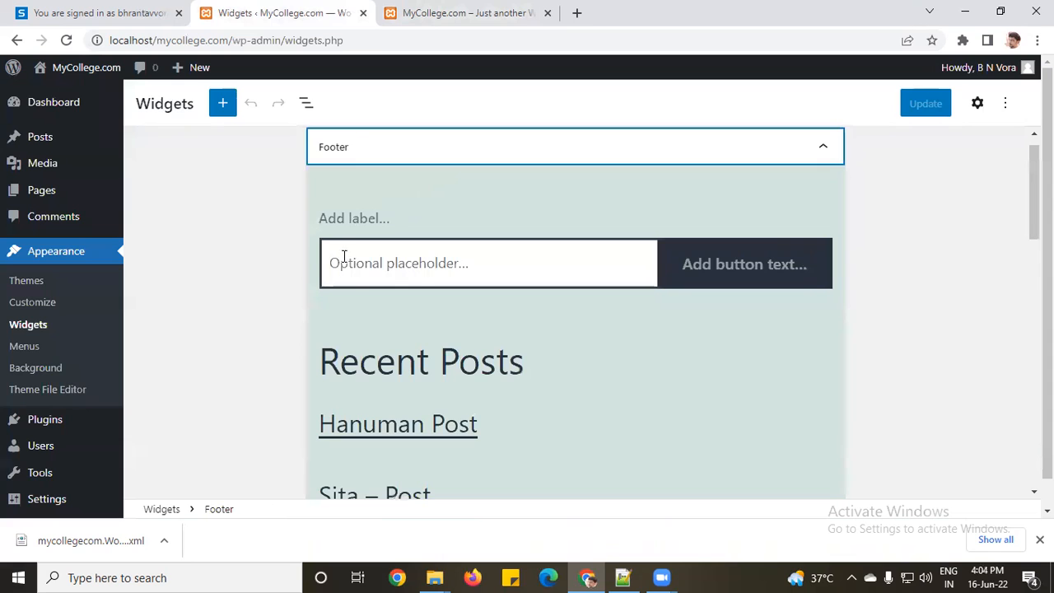
scroll(392, 332, "down", 8)
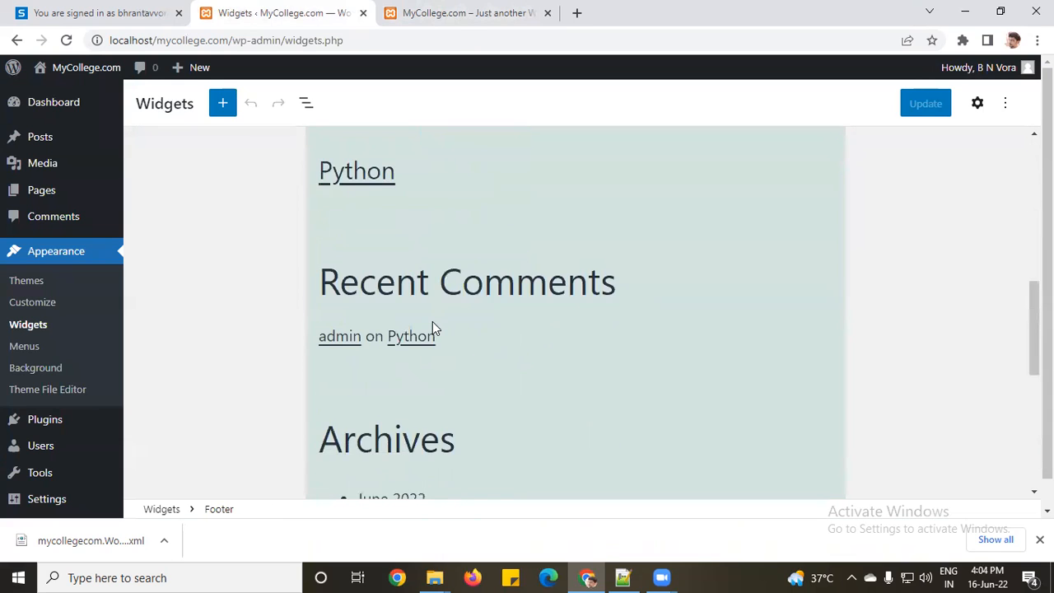
scroll(428, 333, "down", 2)
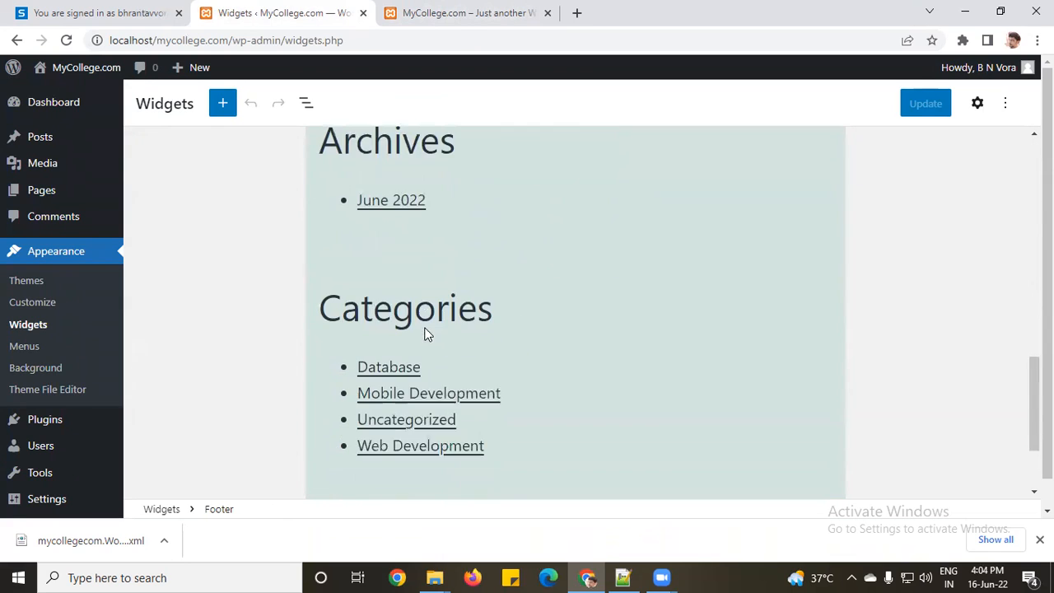
scroll(433, 290, "down", 2)
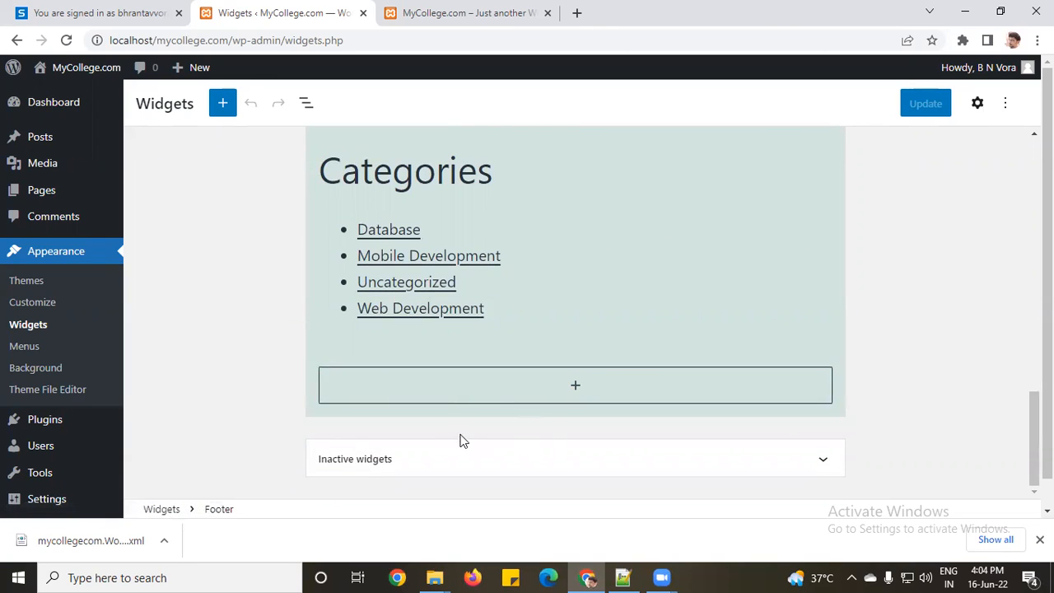
scroll(461, 437, "up", 10)
Step: Select the Search through Categories footer widgets, delete them, and save with Update
left_click_drag(323, 218, 367, 231)
left_click(366, 219)
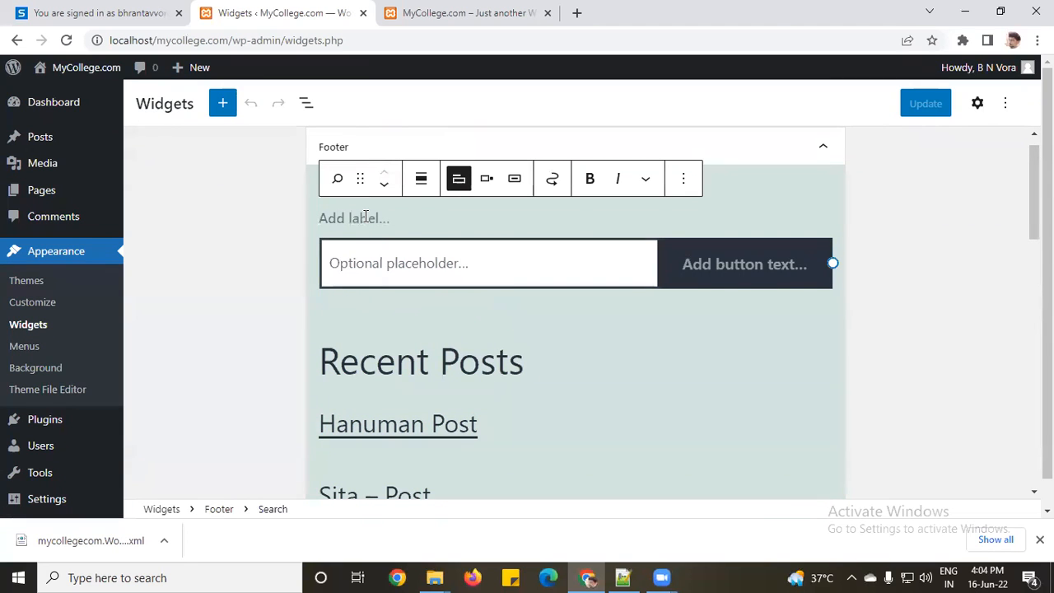
left_click_drag(353, 263, 534, 330)
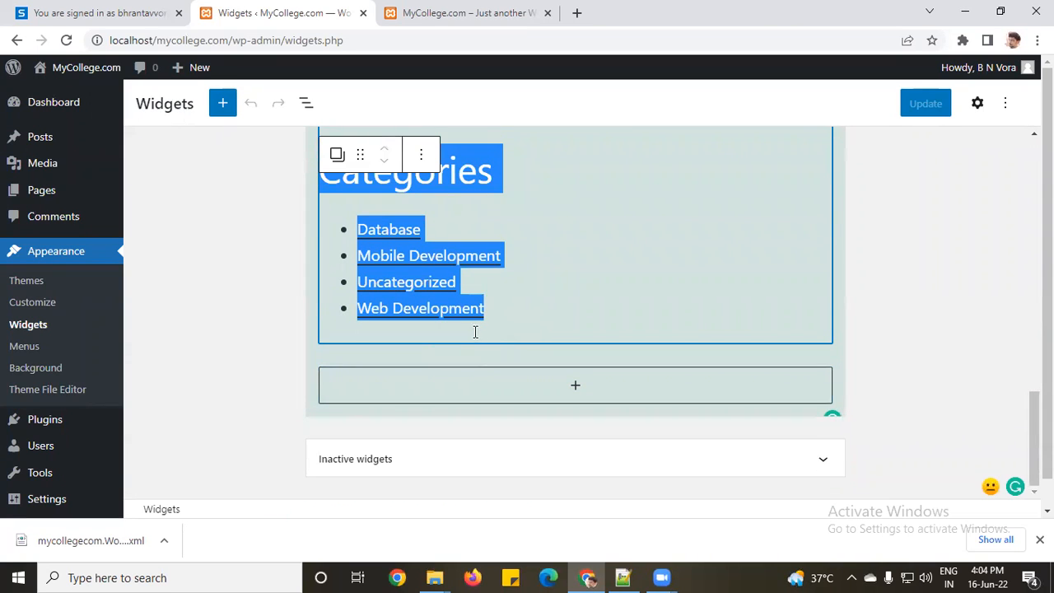
key("Delete")
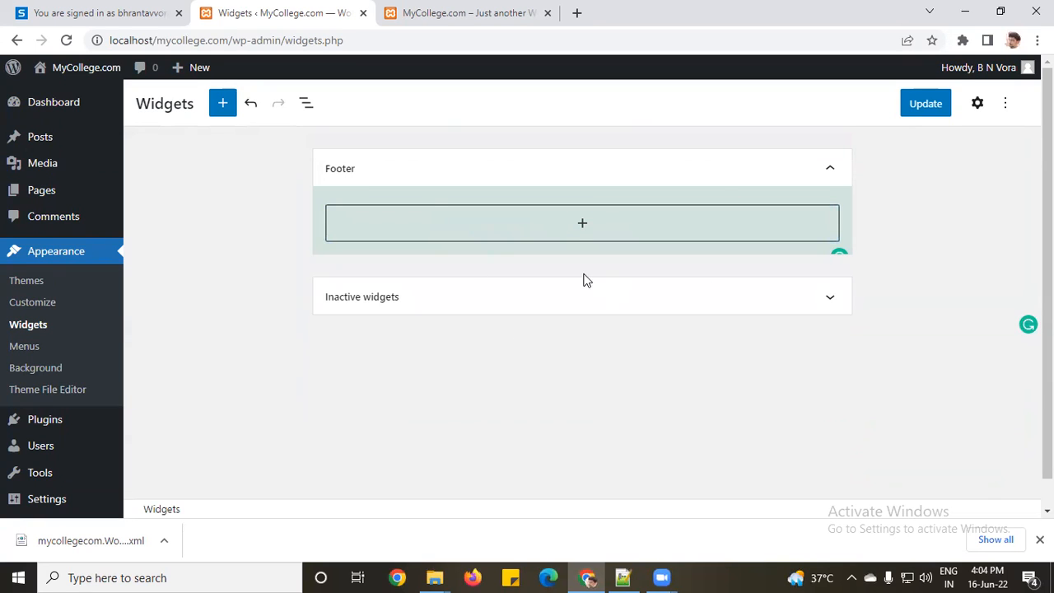
left_click(917, 107)
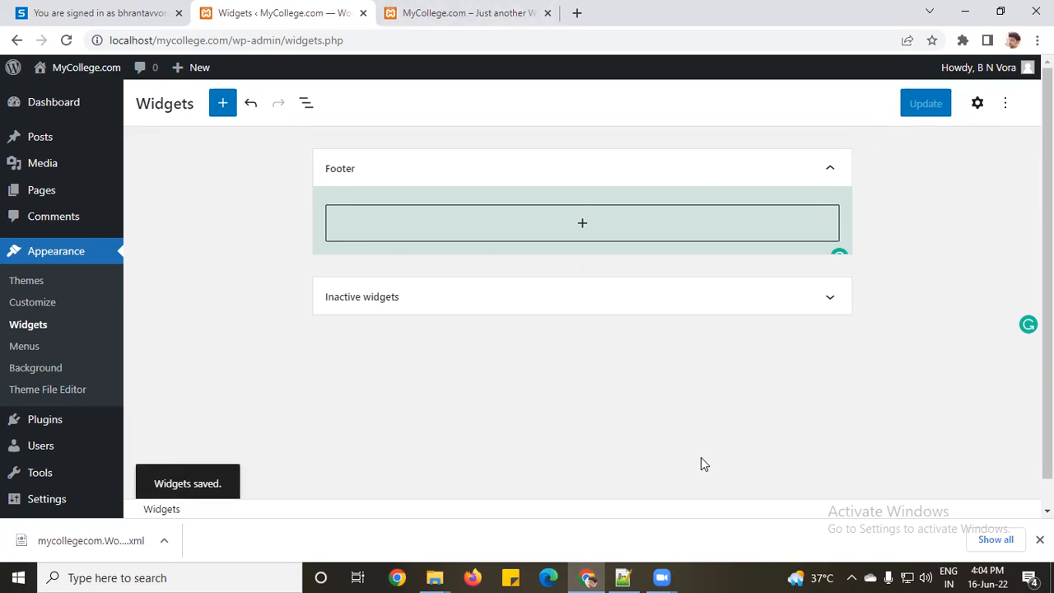
left_click(449, 10)
Step: Reload the MyCollege front page to confirm the footer is now empty
left_click(66, 40)
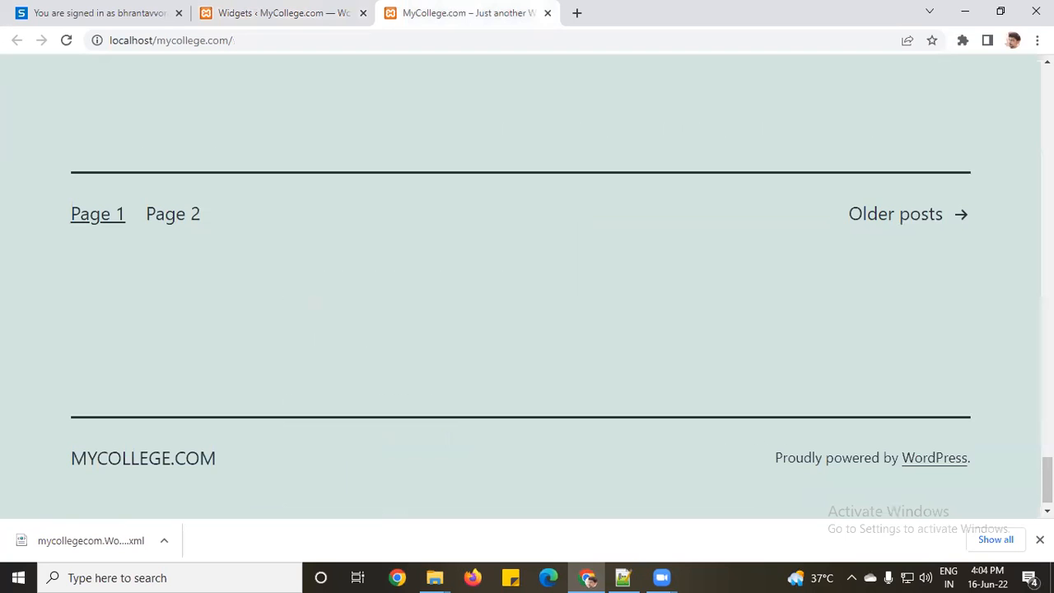
scroll(301, 384, "up", 5)
scroll(171, 424, "down", 4)
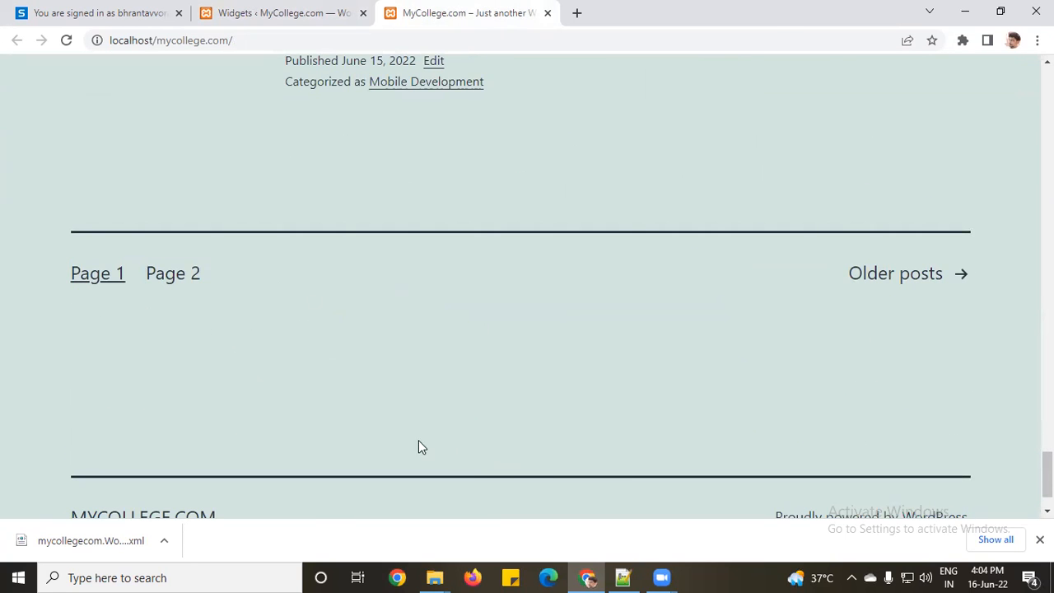
scroll(749, 401, "down", 1)
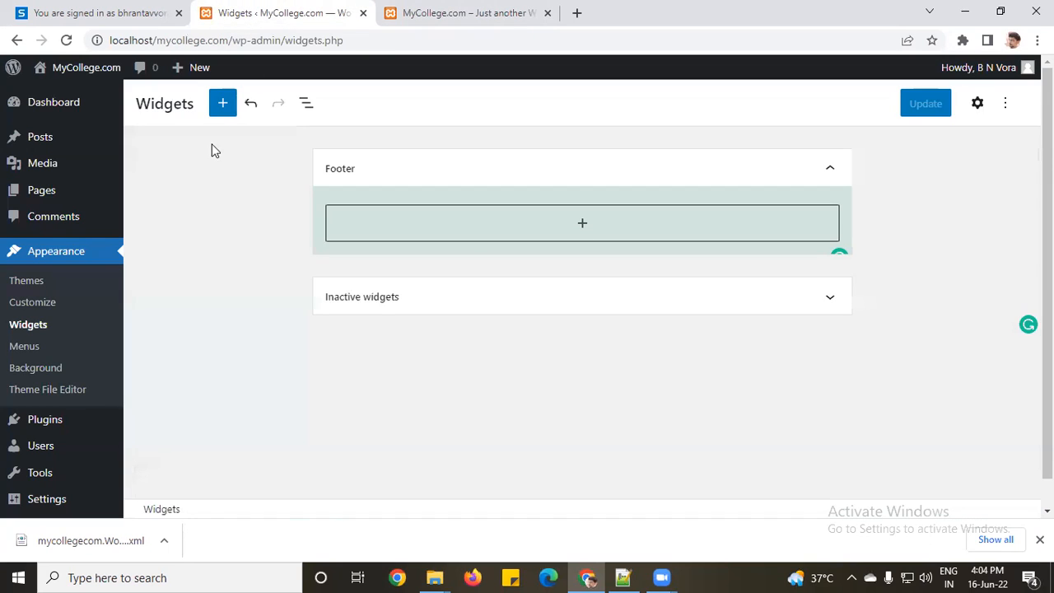
Step: Drag a Categories widget from the block inserter into the Footer area and save with Update
left_click(583, 227)
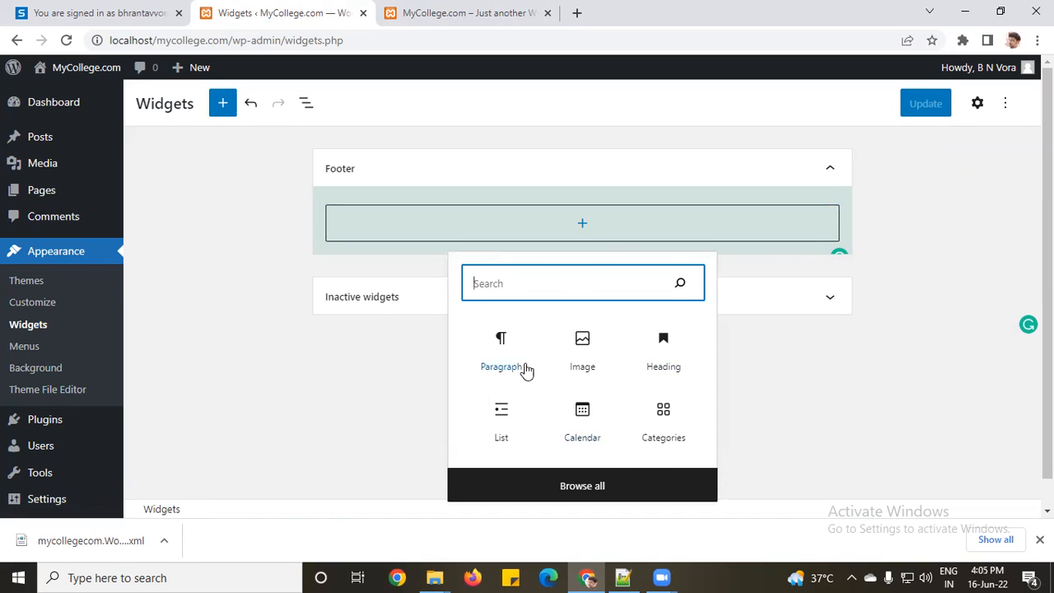
left_click(590, 476)
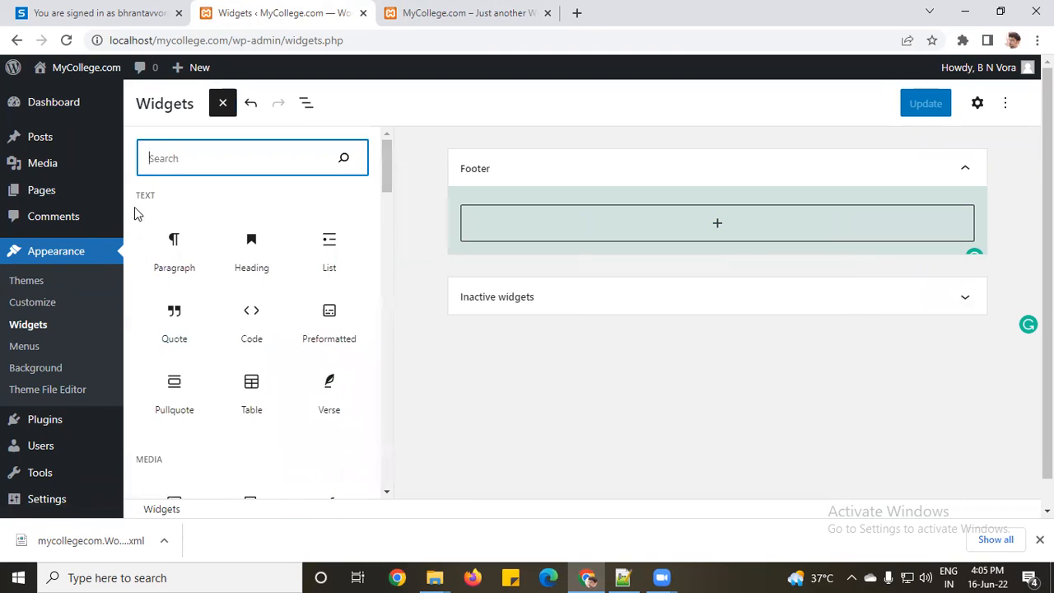
left_click(223, 105)
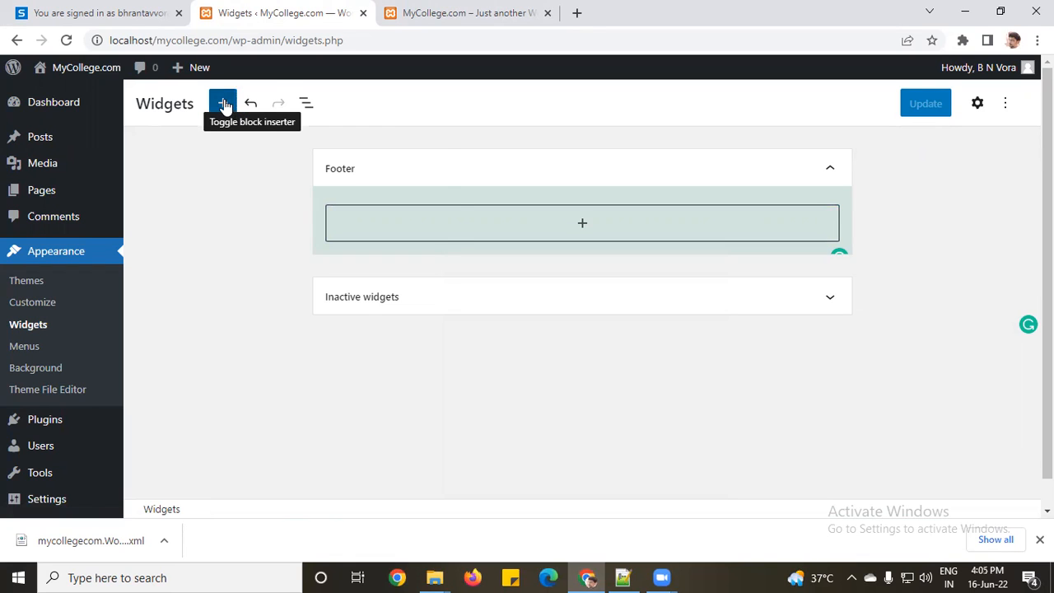
left_click(224, 107)
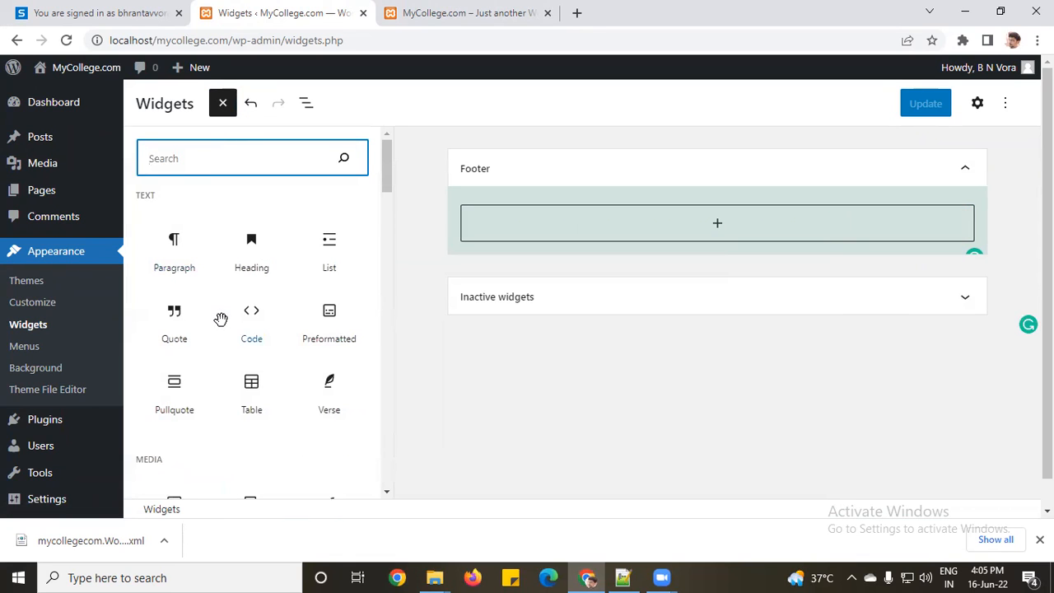
scroll(135, 405, "down", 2)
scroll(219, 292, "down", 5)
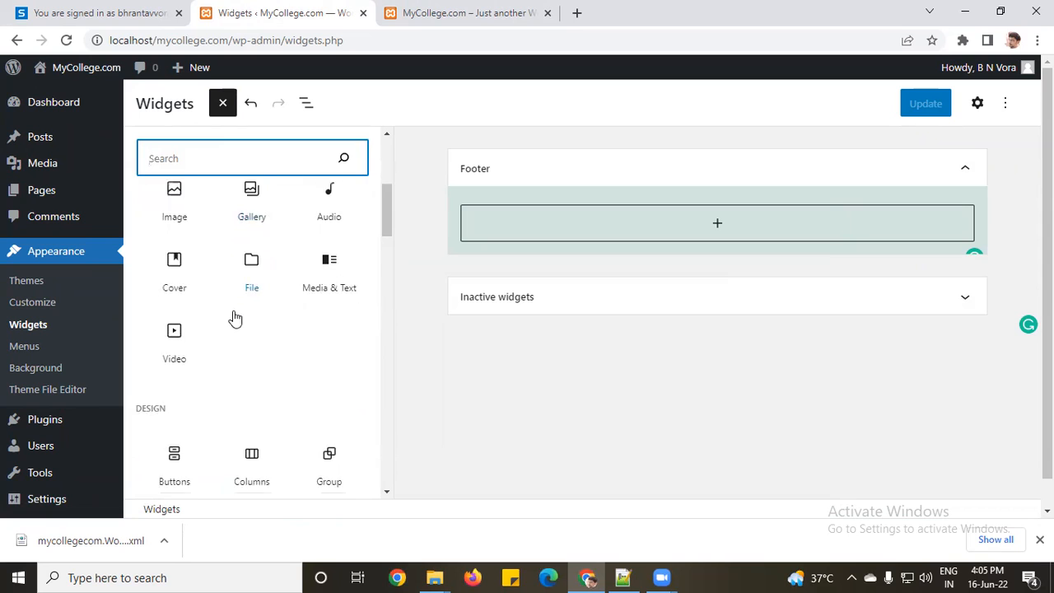
scroll(234, 317, "down", 3)
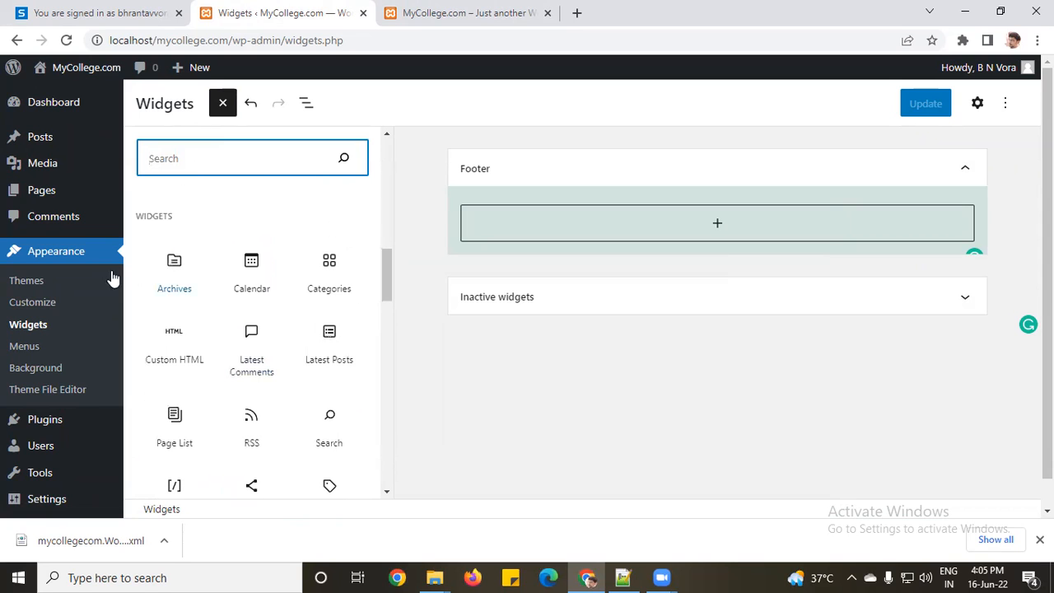
left_click_drag(385, 281, 384, 289)
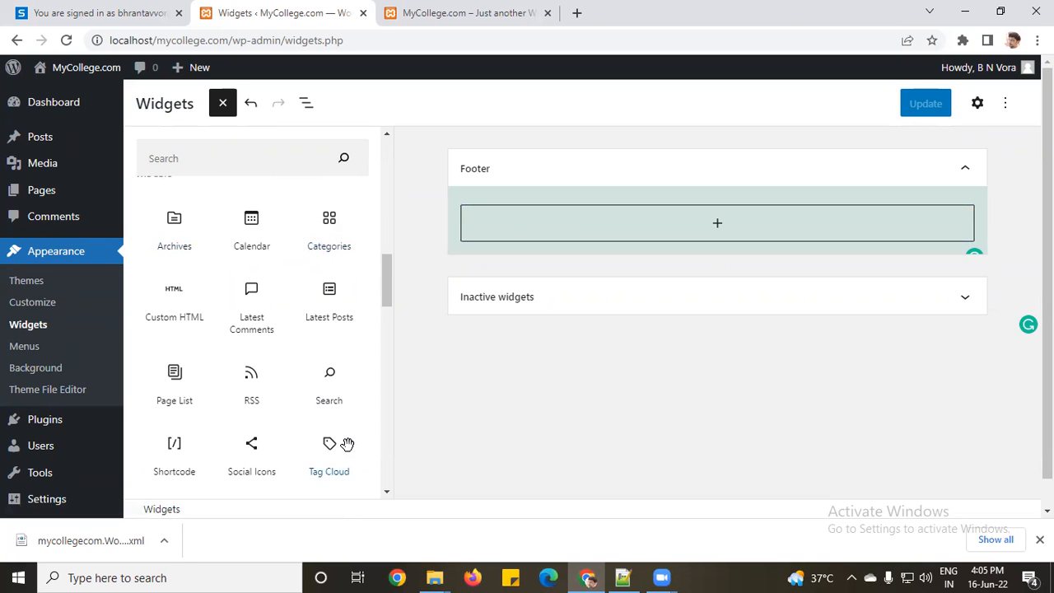
left_click_drag(325, 218, 682, 226)
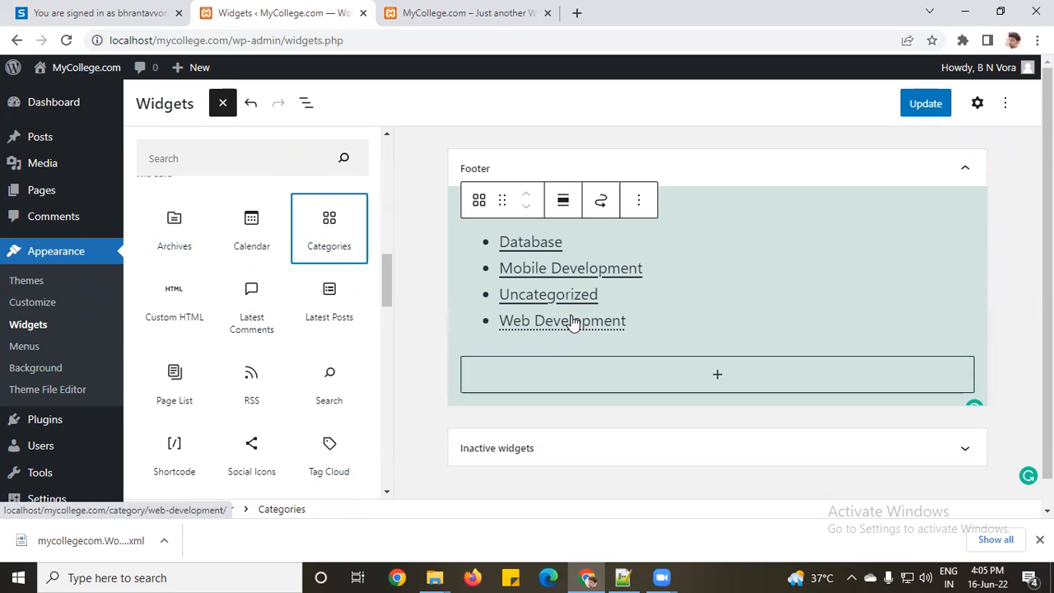
left_click(923, 103)
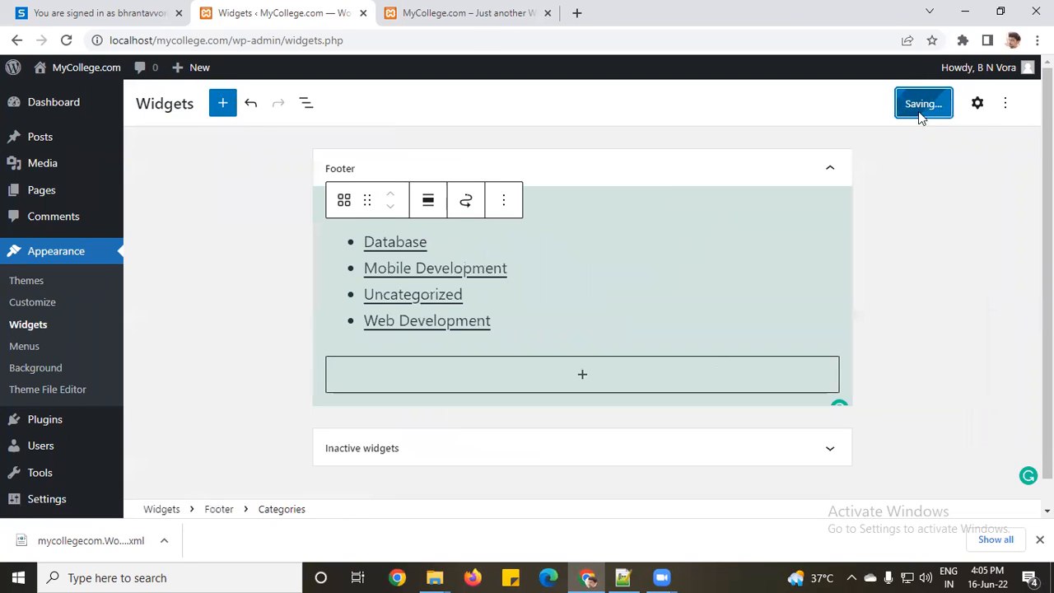
left_click(425, 7)
left_click(66, 41)
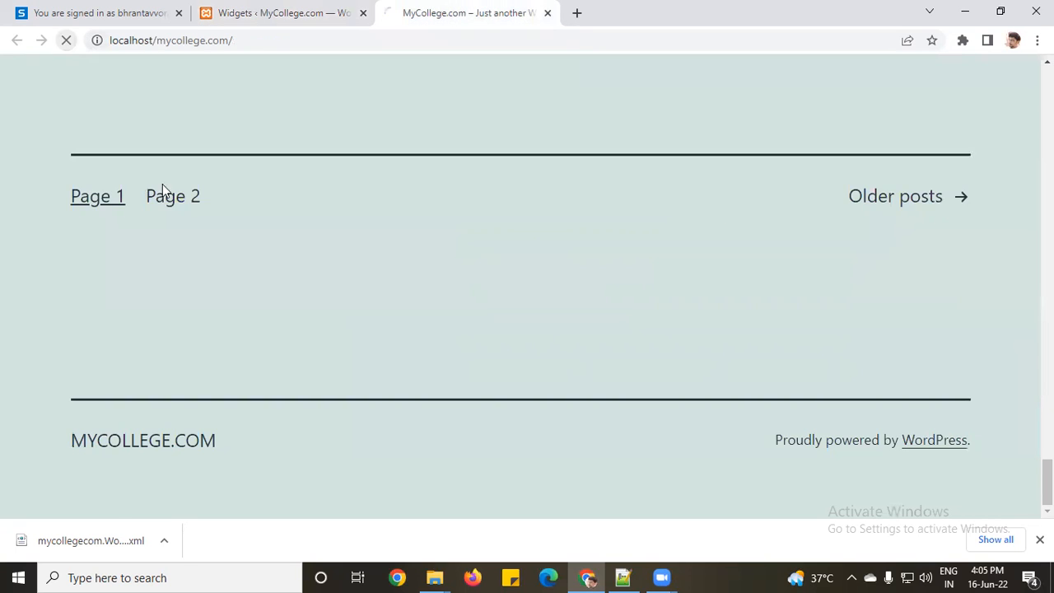
scroll(381, 321, "down", 2)
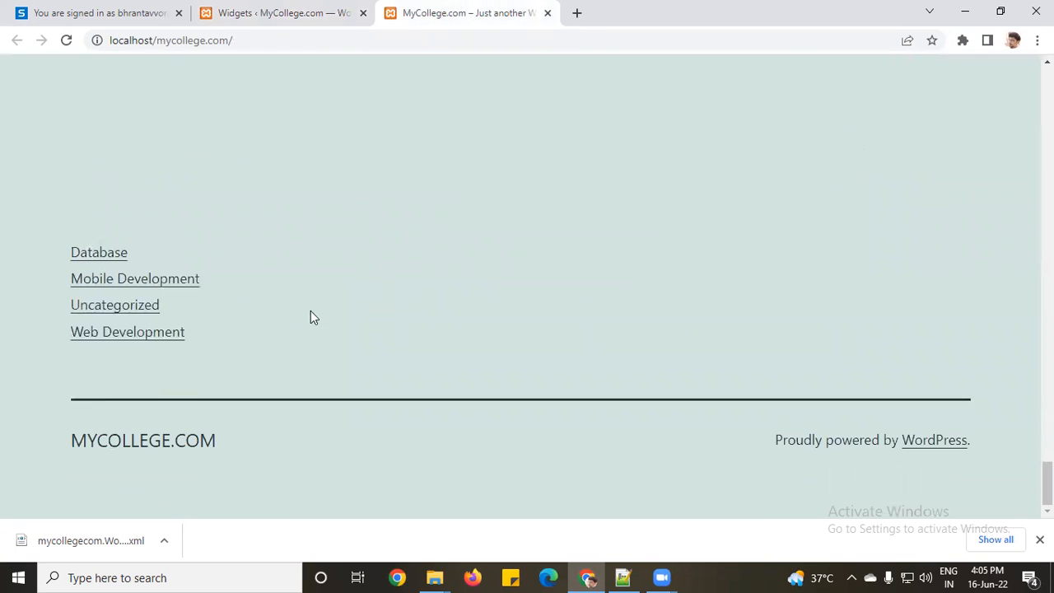
mouse_move(116, 332)
left_click(249, 14)
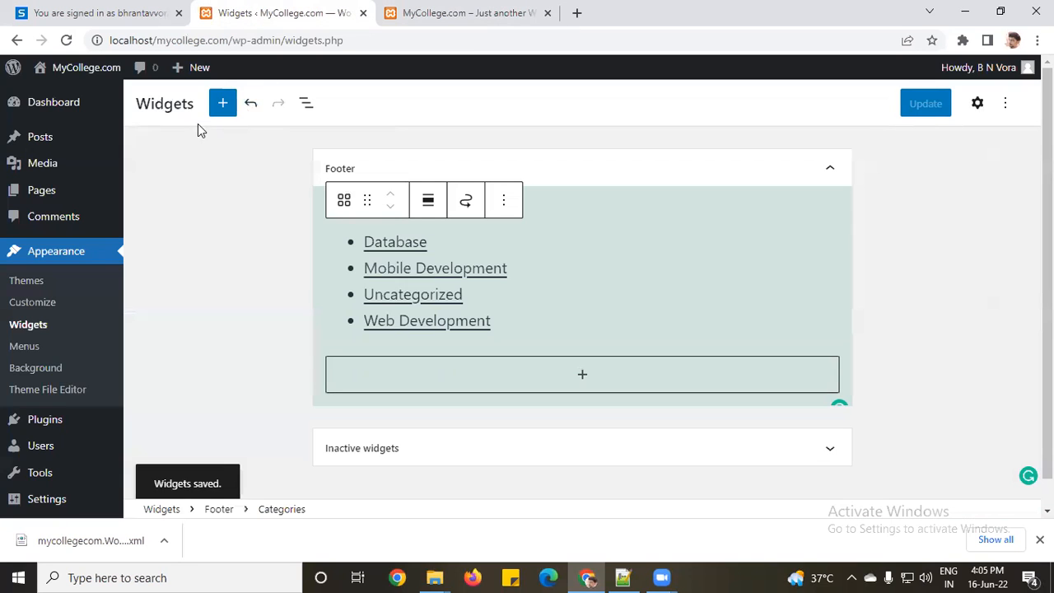
Step: Place a Calendar widget under Categories in the Footer, save with Update, and view the live site
left_click(220, 107)
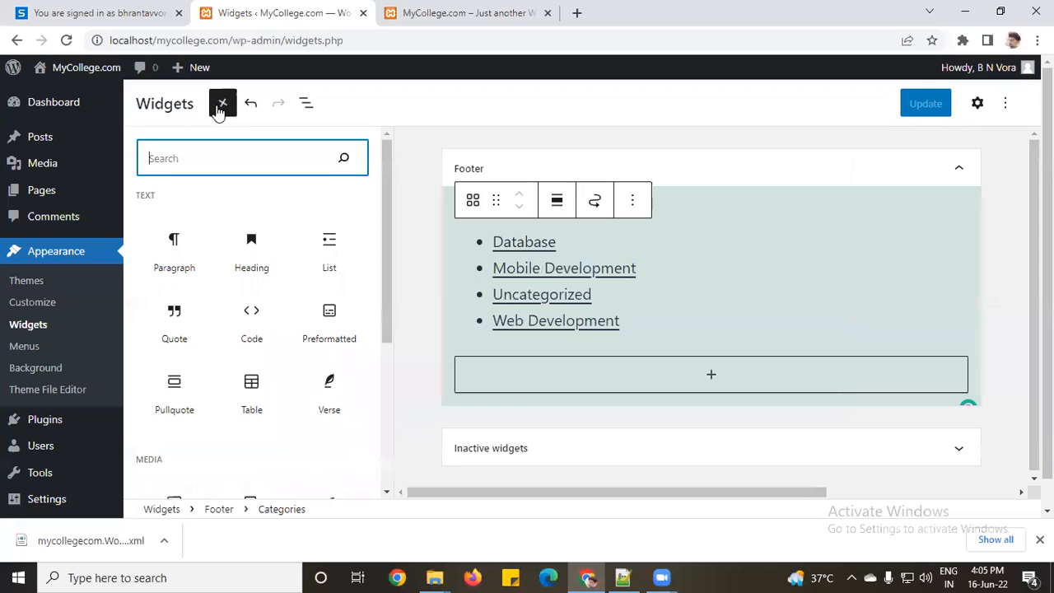
scroll(188, 263, "down", 6)
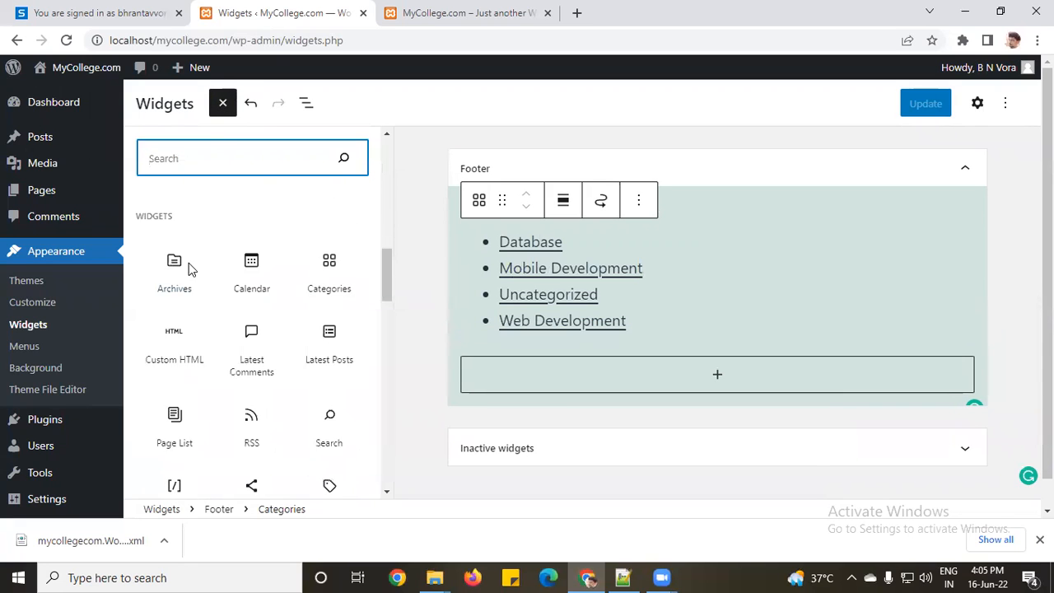
scroll(189, 262, "down", 2)
scroll(200, 293, "up", 2)
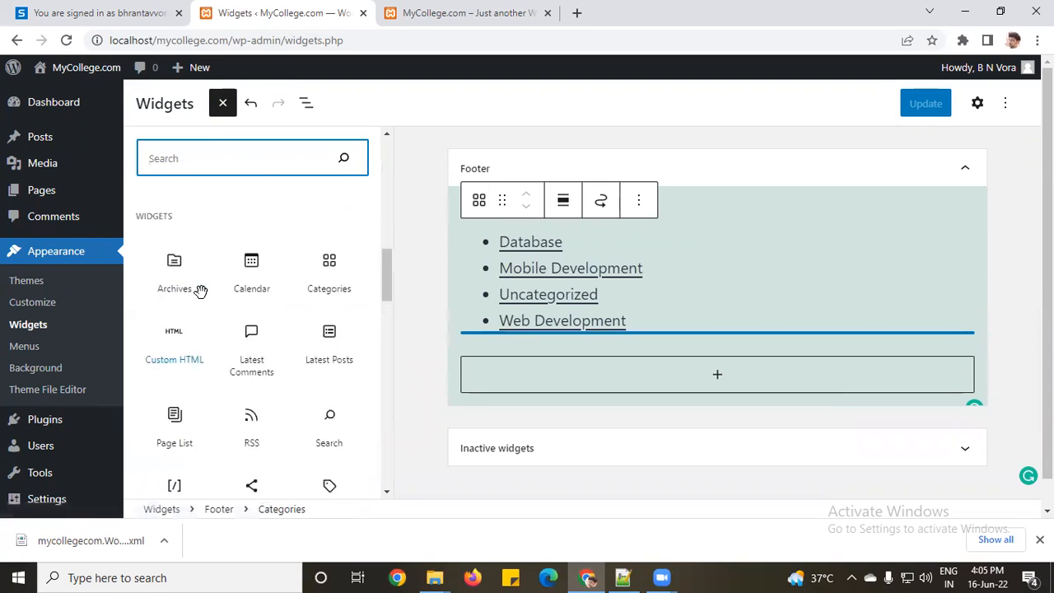
left_click_drag(250, 266, 665, 366)
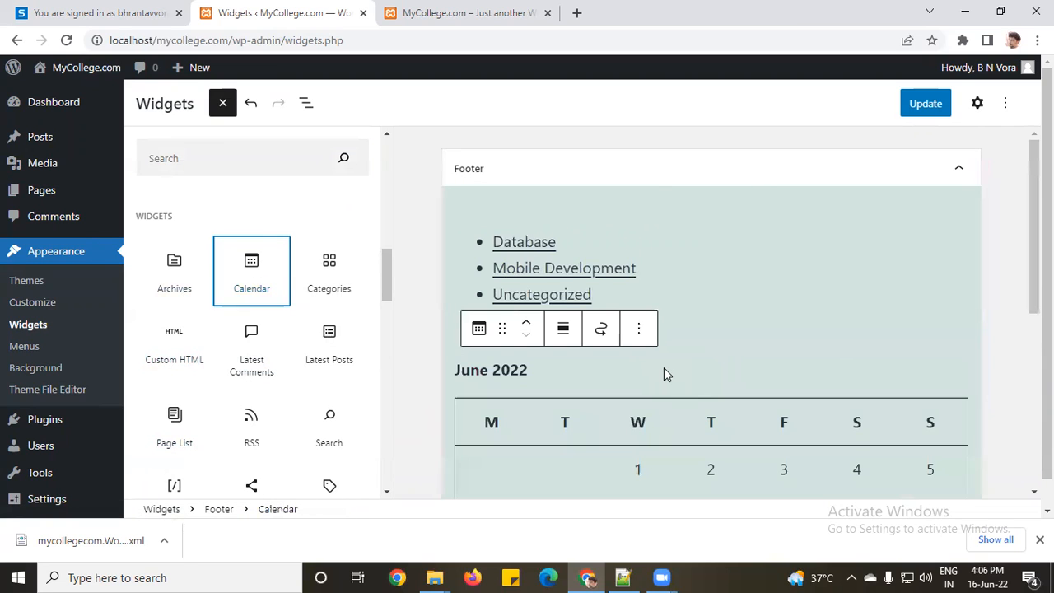
left_click(918, 104)
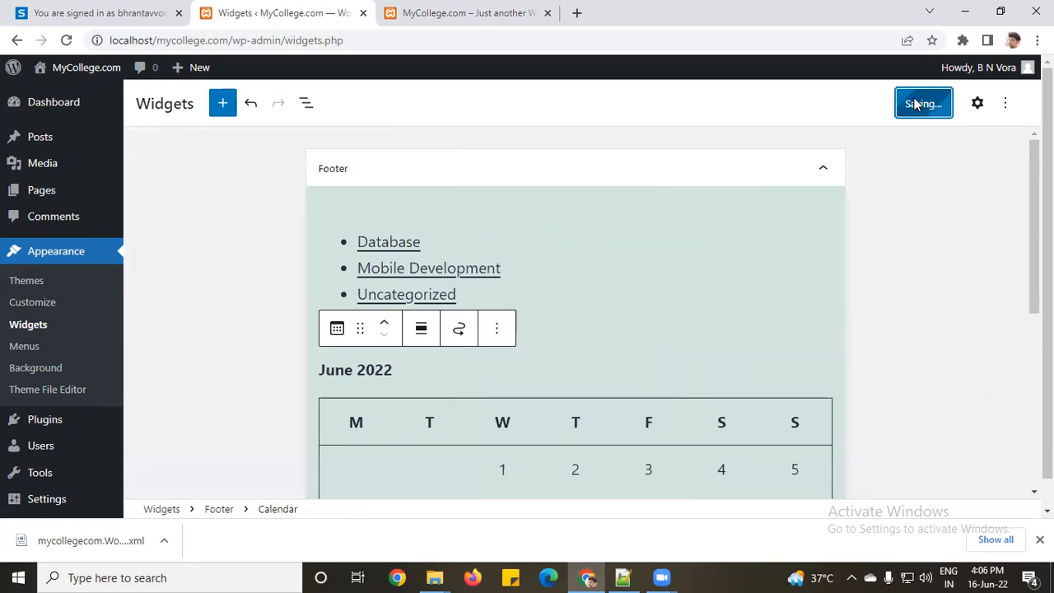
left_click(431, 13)
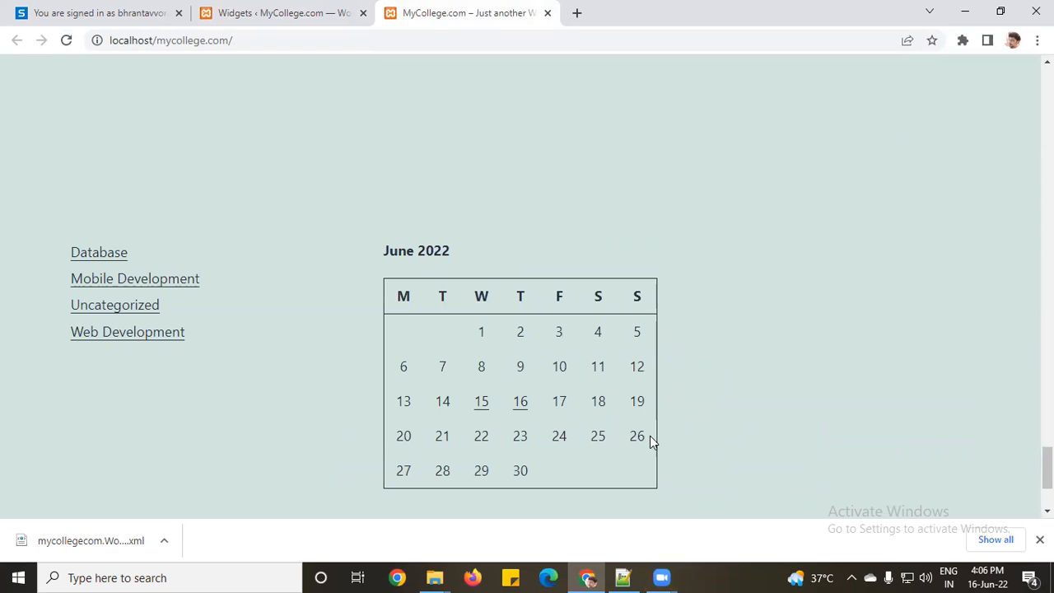
Step: Check the live footer's category links and June 2022 calendar, then return to the Widgets tab
scroll(534, 344, "up", 2)
scroll(531, 350, "down", 1)
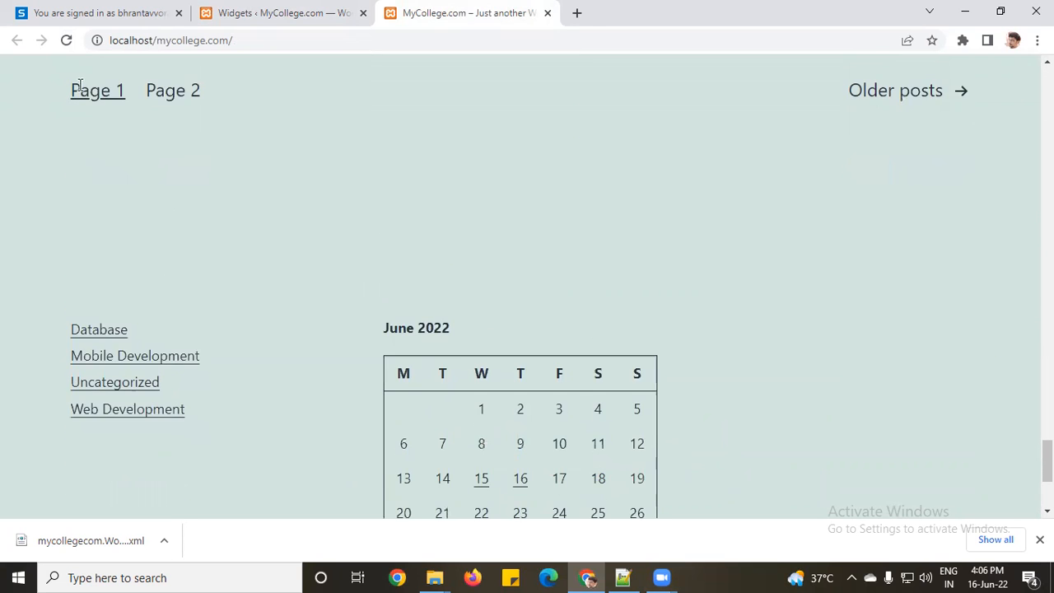
left_click(271, 12)
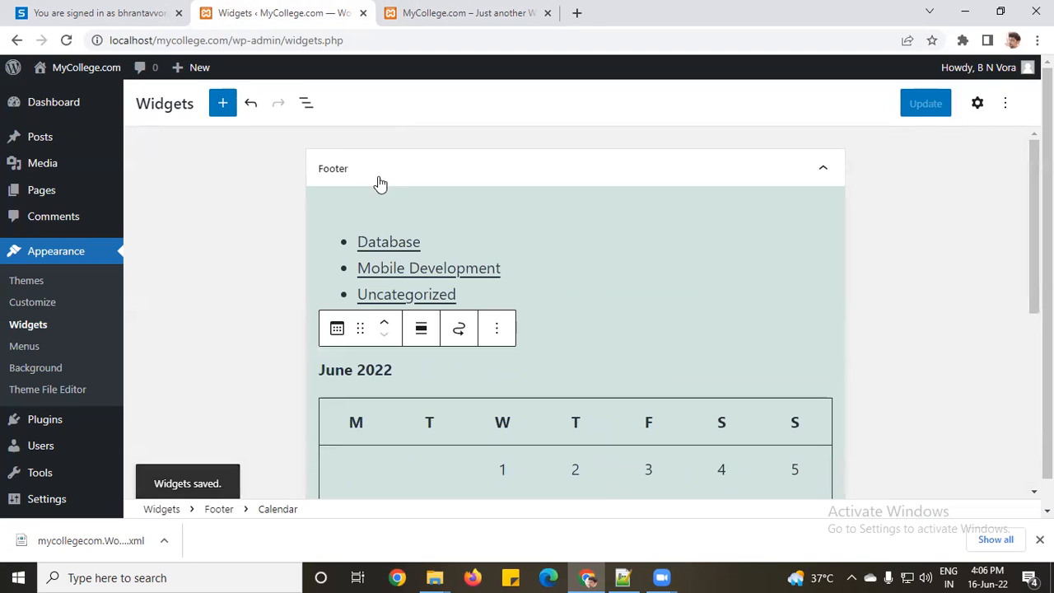
Step: Activate the Twenty Twenty theme in Appearance > Themes and reopen Appearance > Widgets
left_click(25, 281)
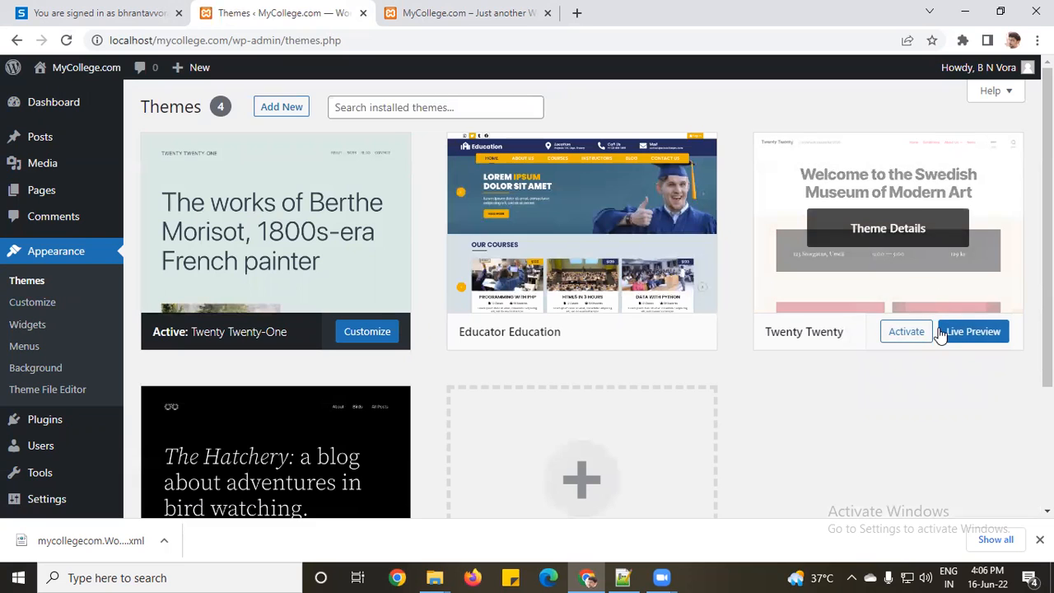
left_click(914, 337)
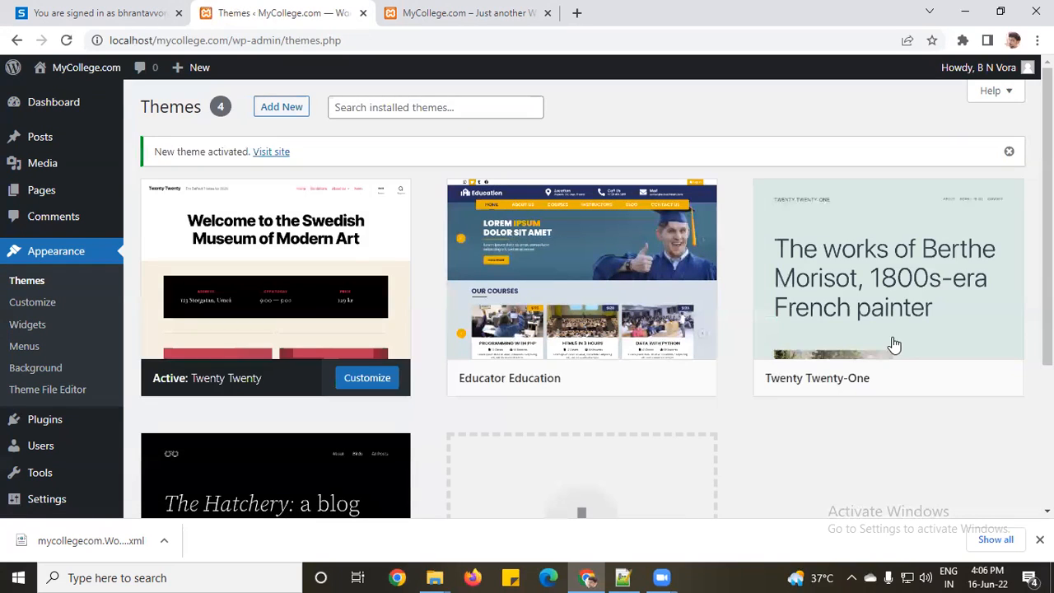
left_click(27, 326)
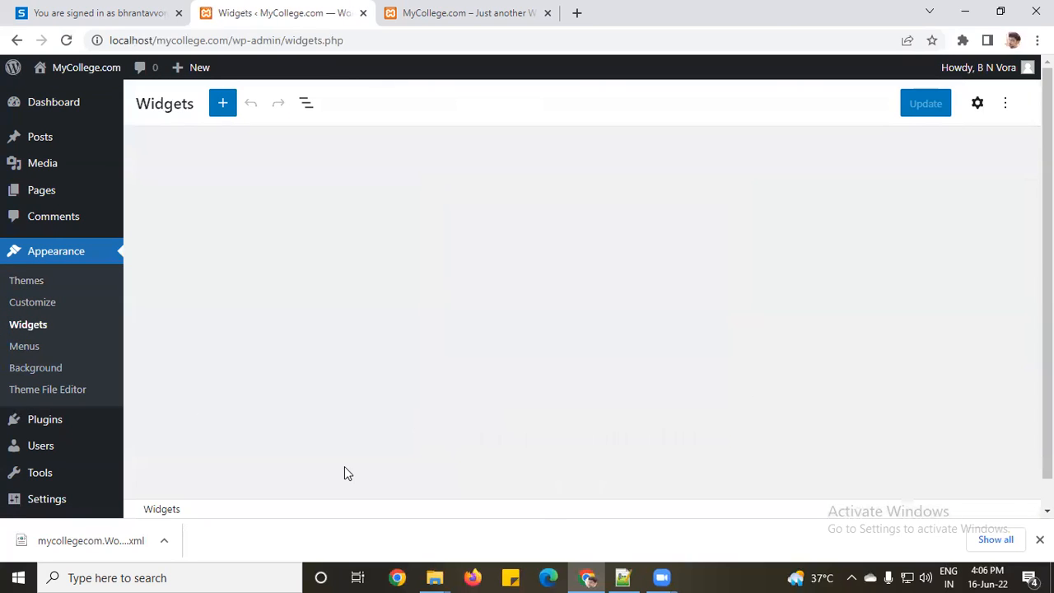
Step: Collapse the Footer #1 widget area and expand the empty Footer #2 area
left_click(437, 171)
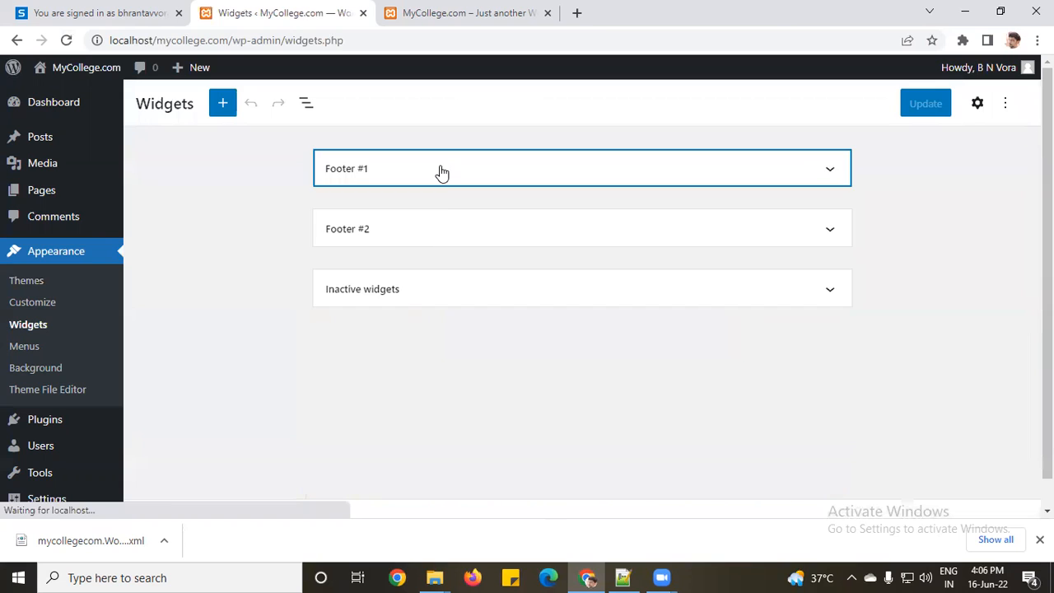
left_click(439, 233)
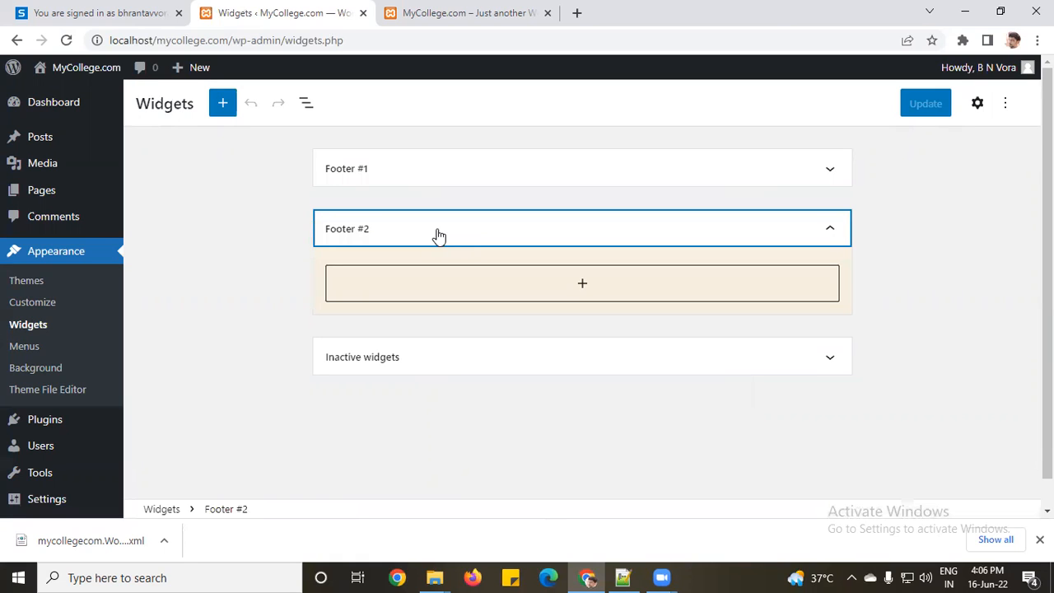
Step: Reload the live MyCollege.com site to view its new footer, then return to the widgets editor
left_click(440, 13)
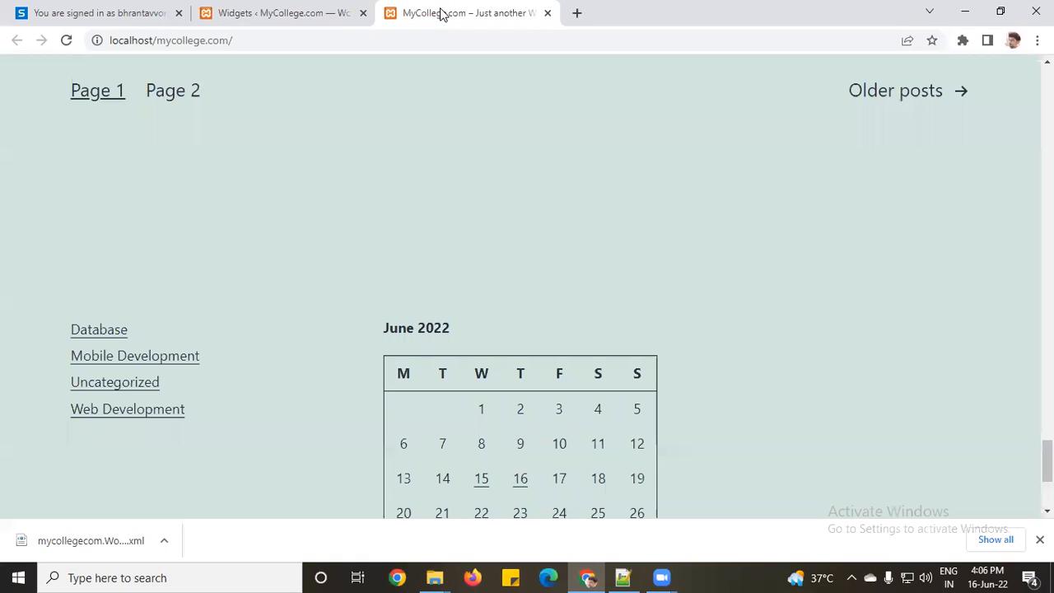
left_click(67, 41)
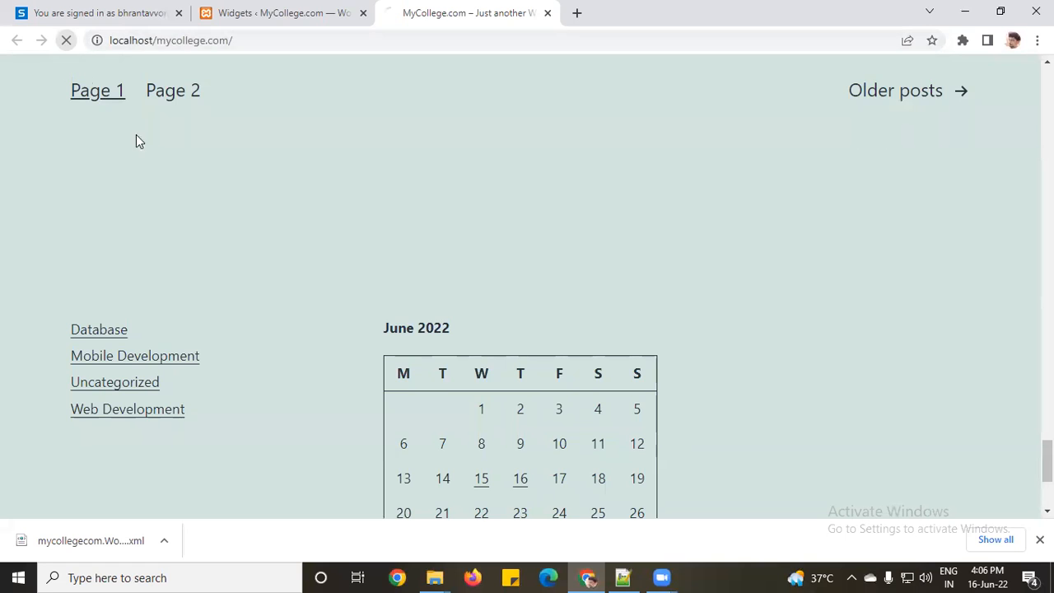
scroll(461, 311, "down", 5)
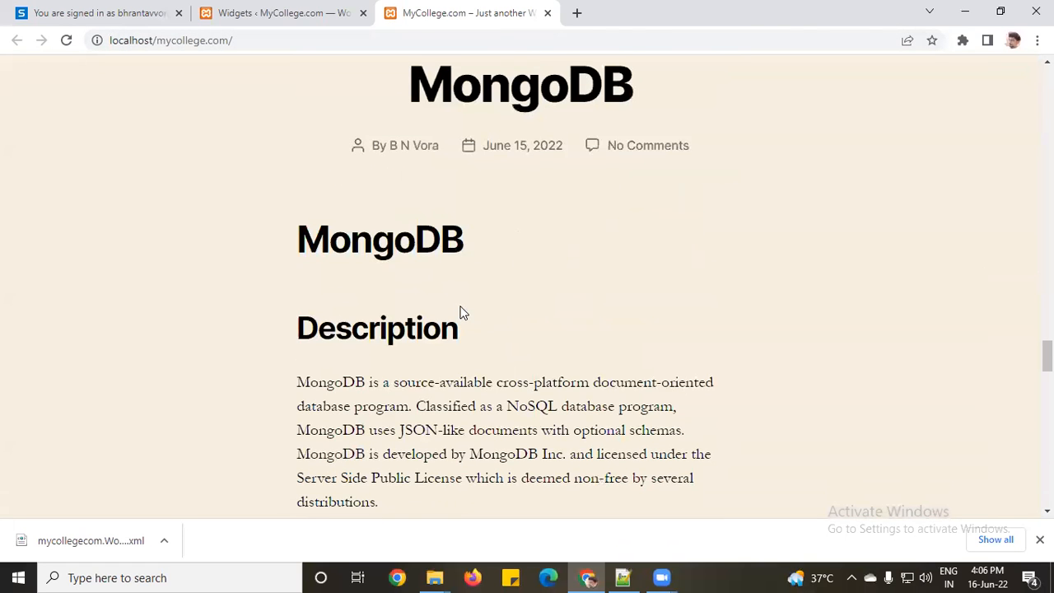
scroll(521, 312, "down", 15)
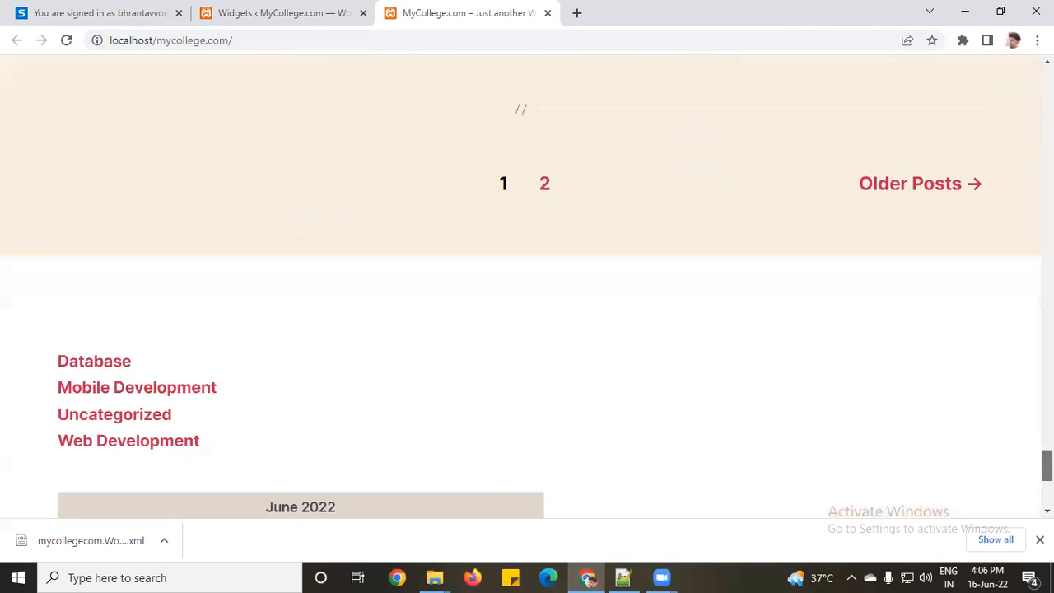
scroll(598, 372, "down", 5)
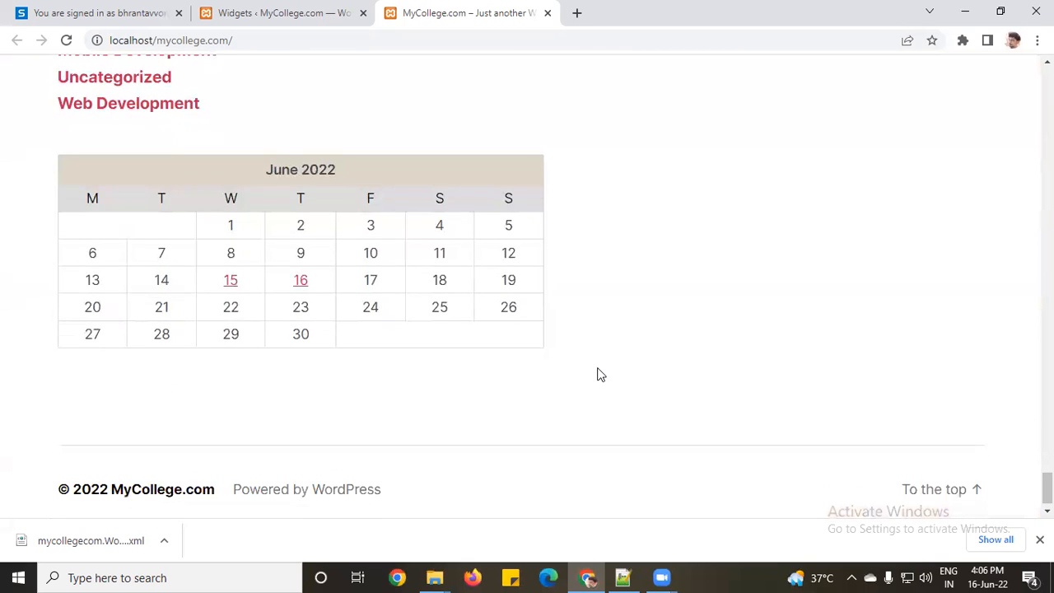
scroll(142, 222, "up", 1)
scroll(164, 229, "up", 1)
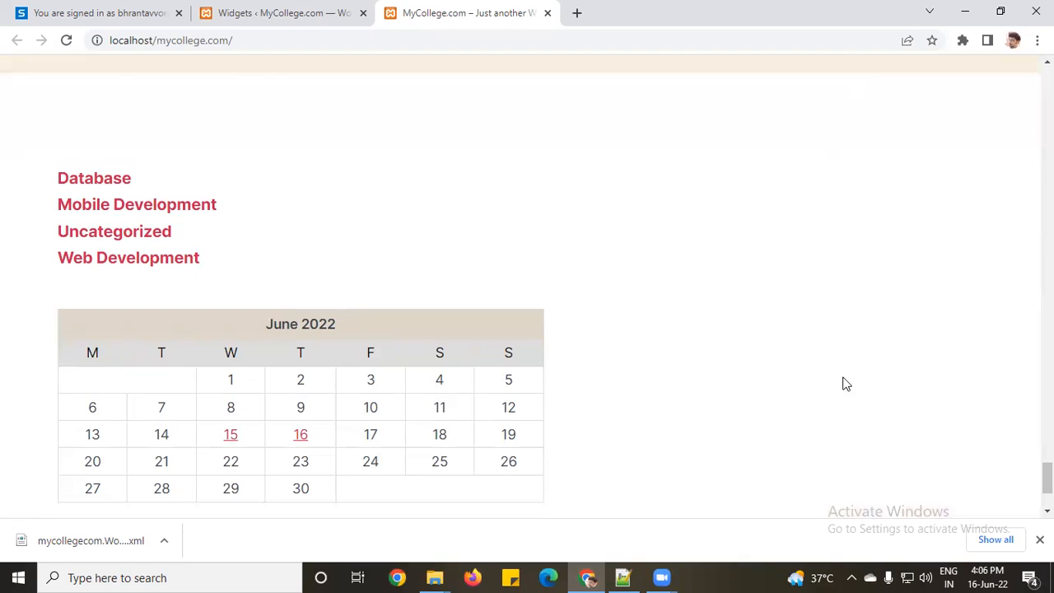
left_click(246, 9)
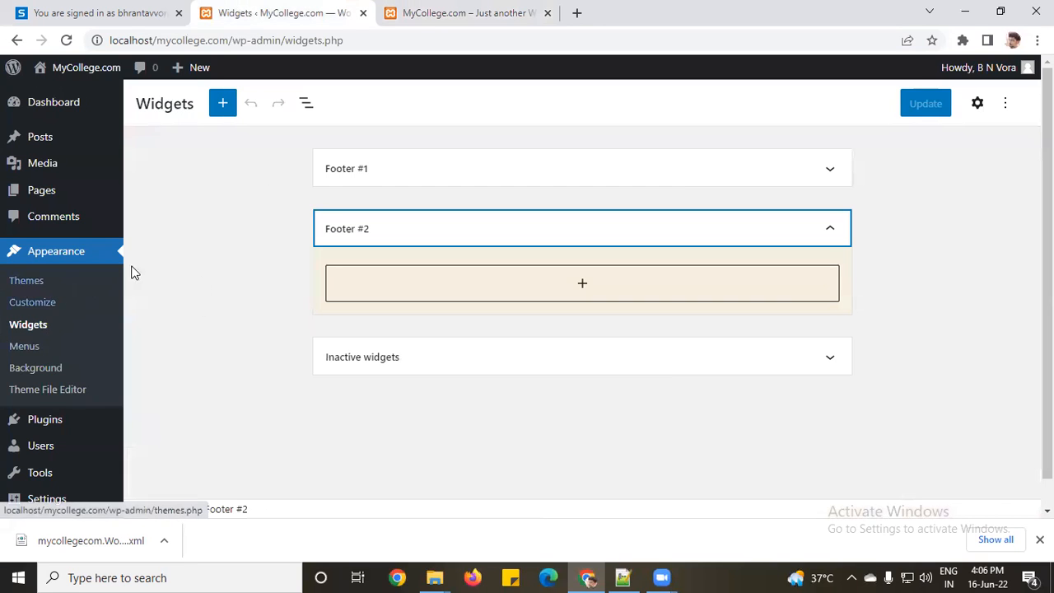
Step: Add a Search widget to the Footer #2 area
left_click(215, 105)
scroll(211, 323, "down", 2)
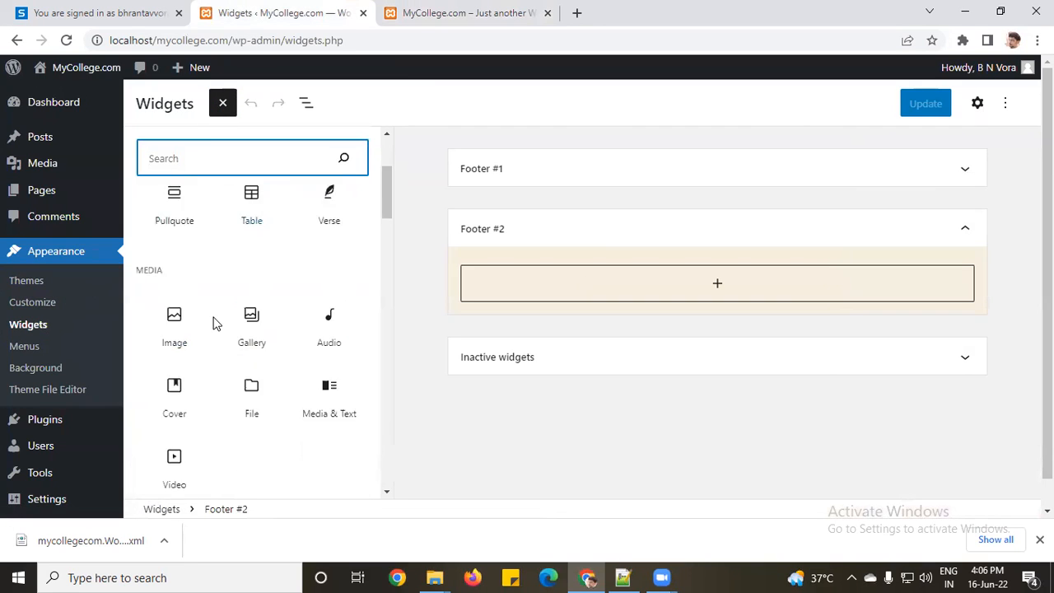
scroll(214, 322, "down", 5)
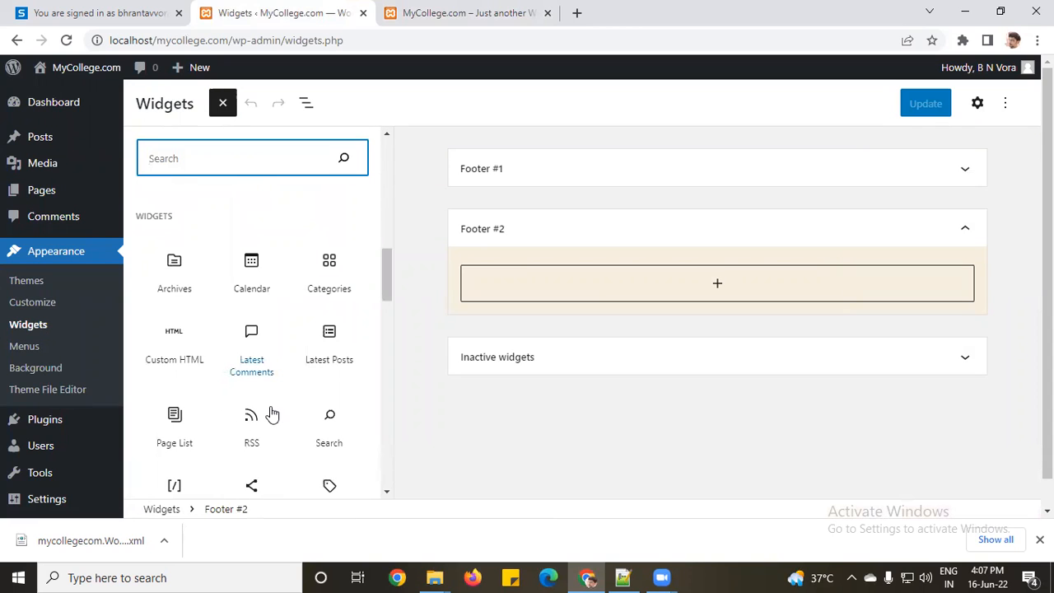
left_click_drag(329, 419, 627, 302)
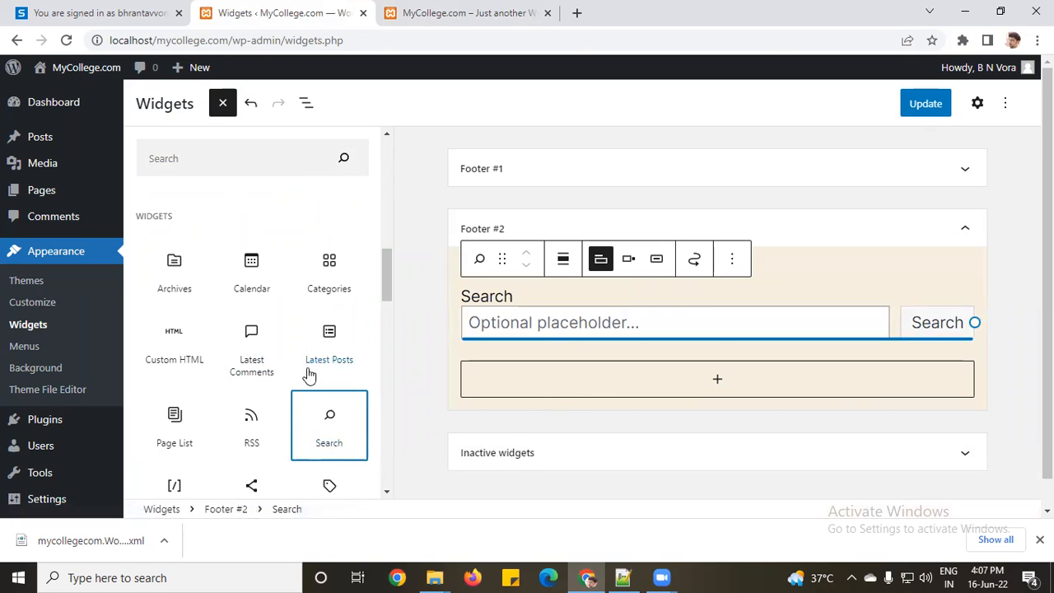
Step: Place a Custom HTML block below the Search widget in Footer #2
scroll(307, 372, "down", 3)
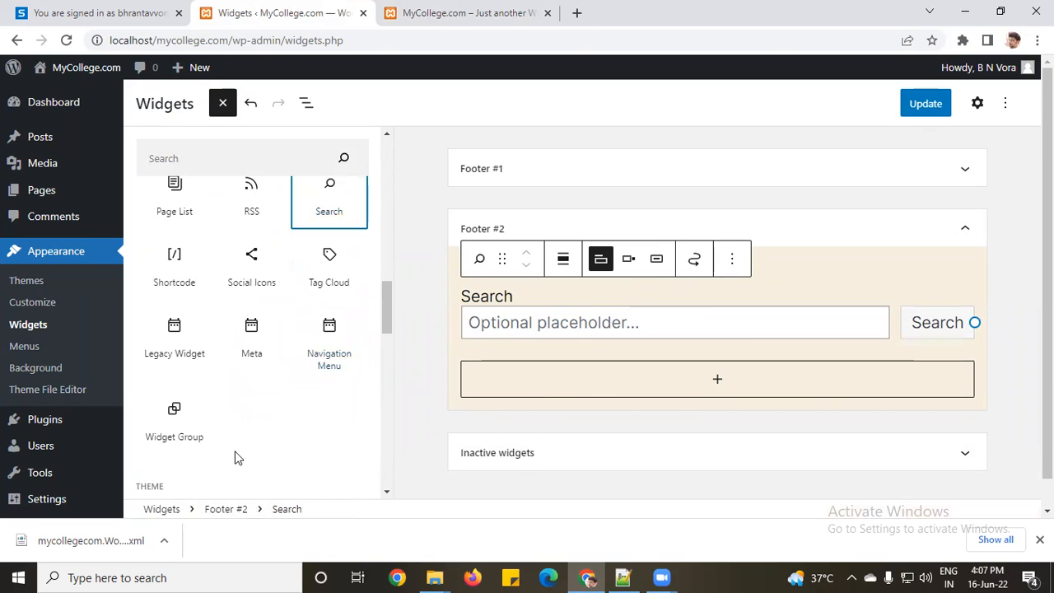
scroll(230, 416, "up", 2)
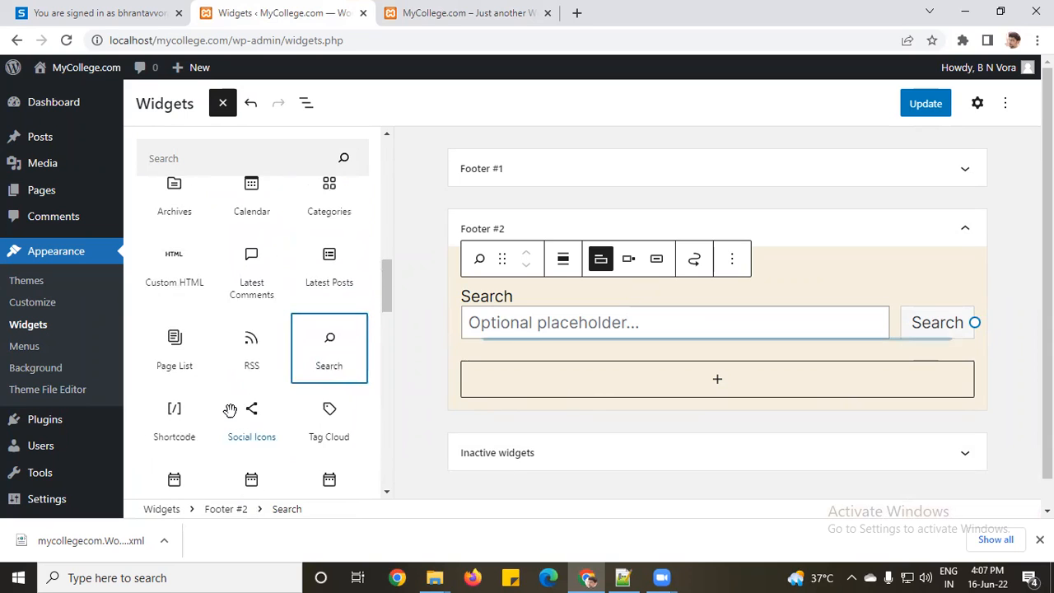
scroll(230, 410, "up", 1)
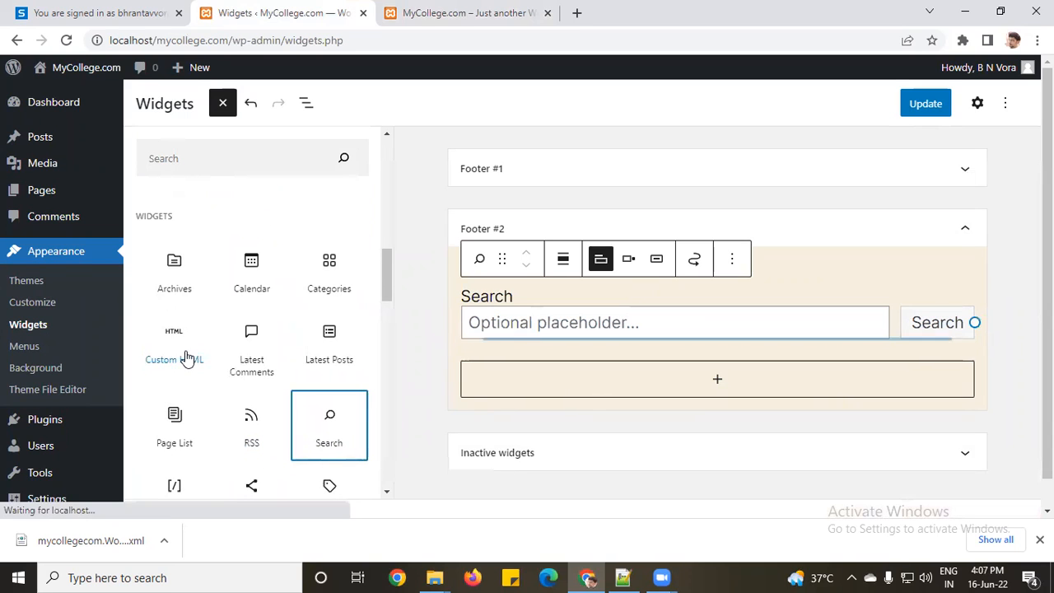
left_click_drag(177, 337, 647, 376)
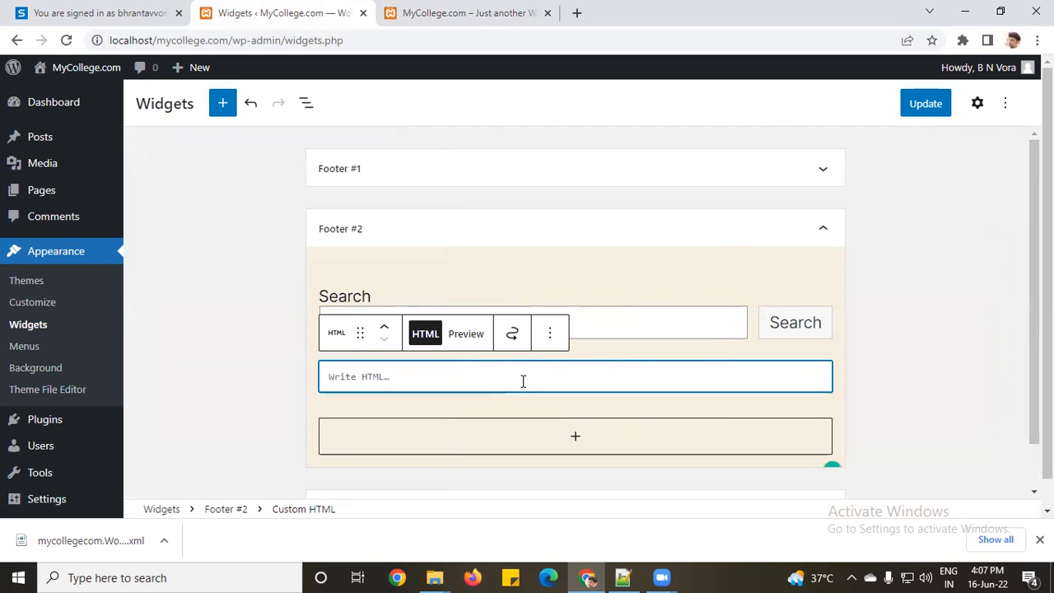
Step: Enter <h3>Hello WP</h3> in the Custom HTML block, save, preview it, and reload the live site
type("<")
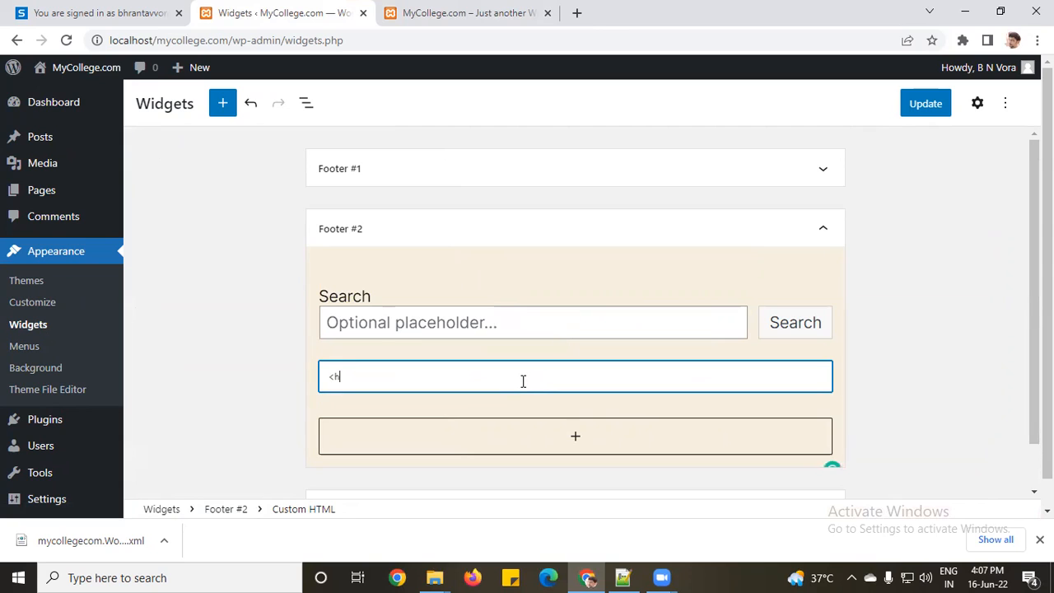
type("h3></h3>")
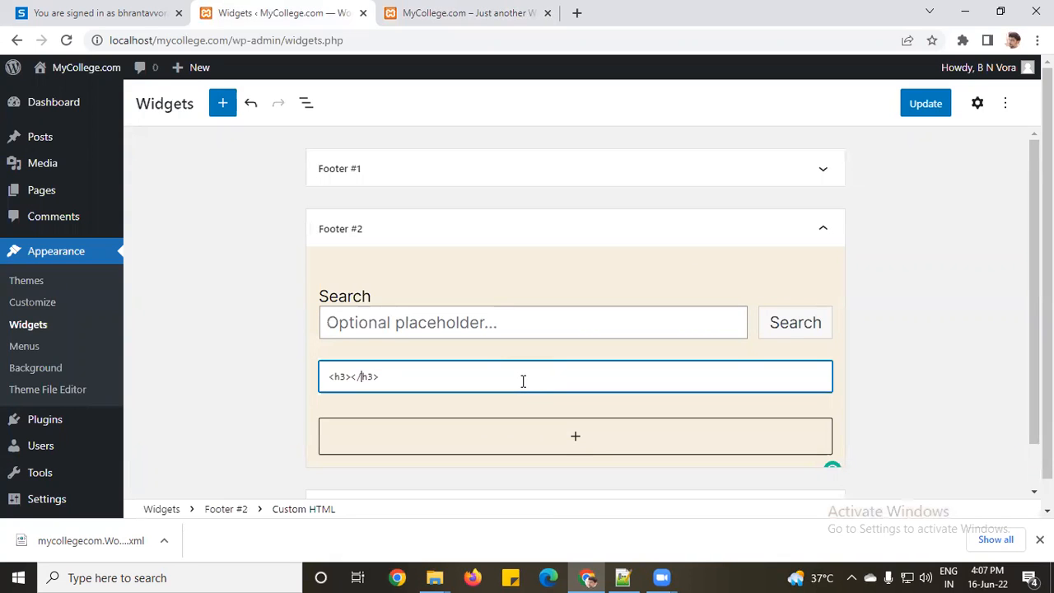
type("Hello WP")
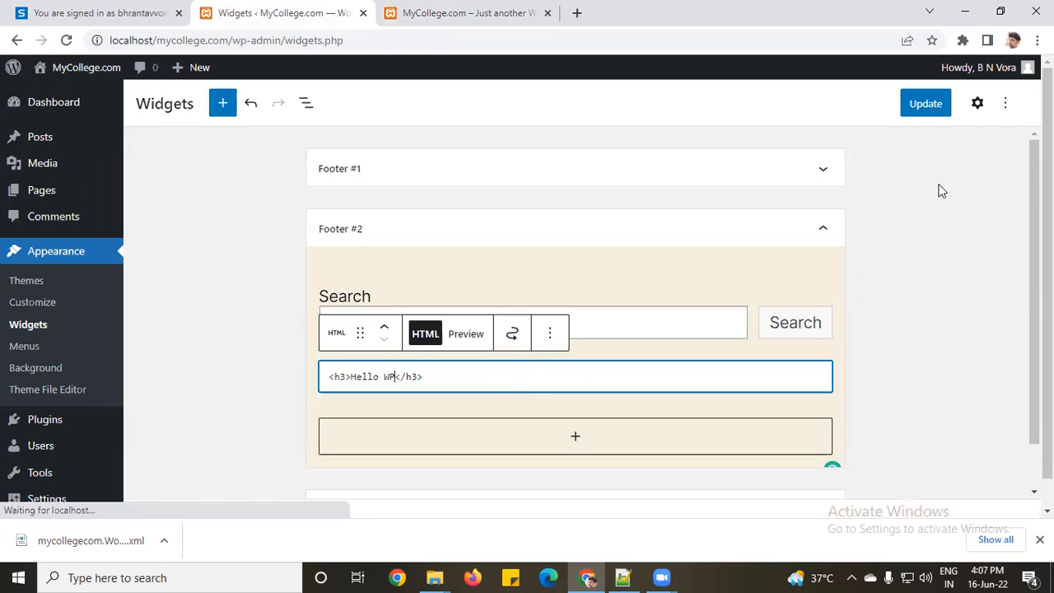
left_click(920, 109)
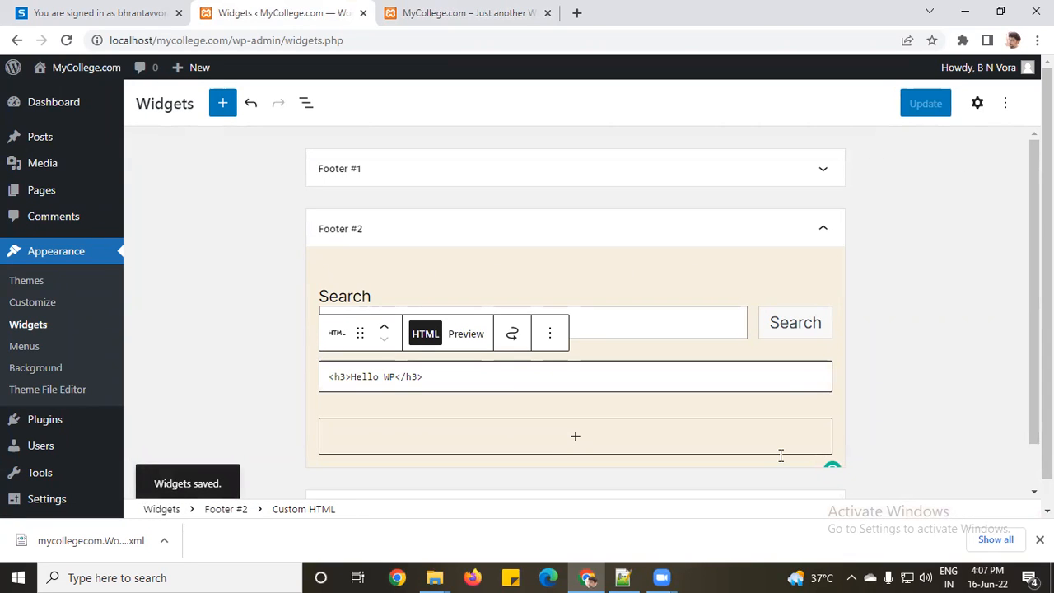
left_click(465, 333)
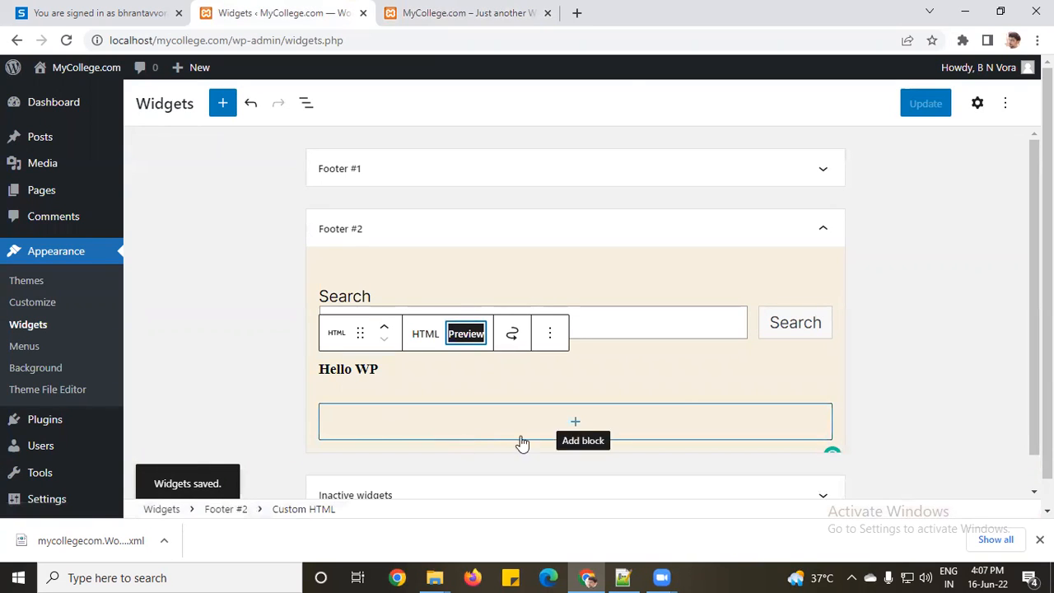
left_click(477, 12)
left_click(66, 40)
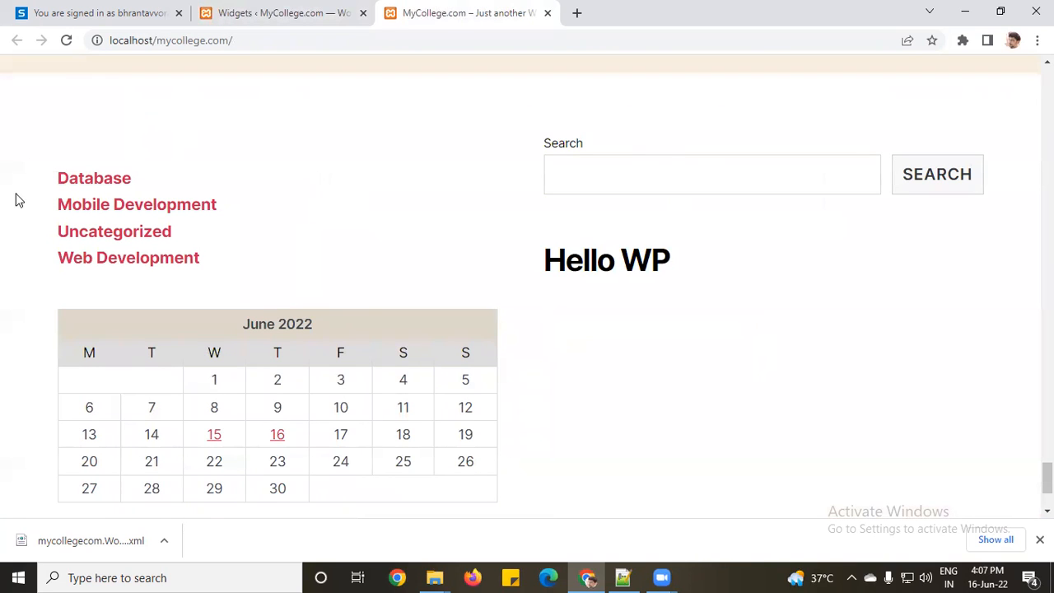
Step: Search the site for 'python' using the footer Search box's suggestions
left_click(629, 157)
left_click(566, 261)
left_click_drag(558, 262, 676, 265)
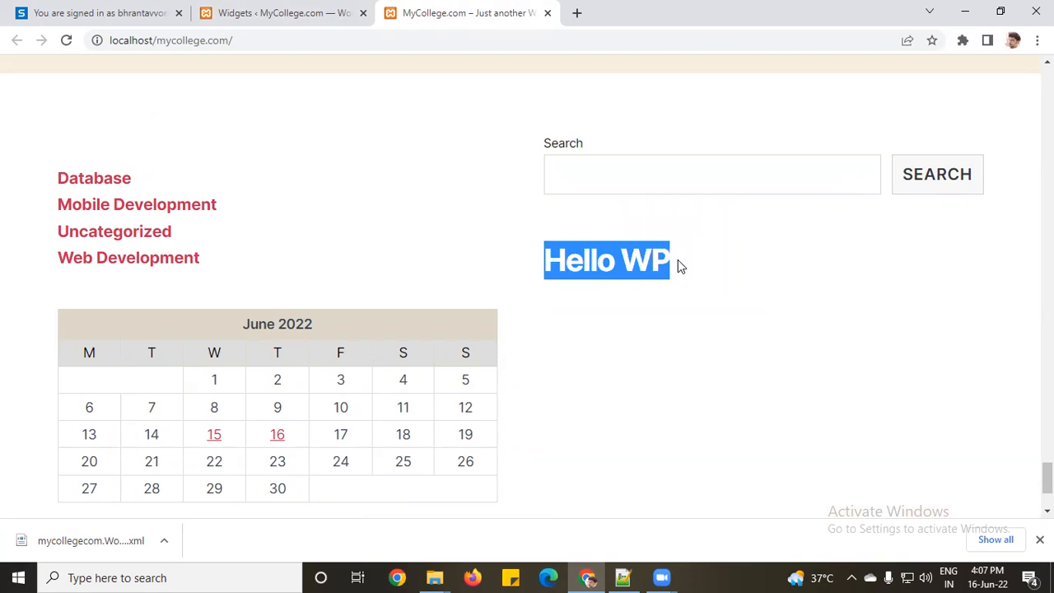
left_click(645, 294)
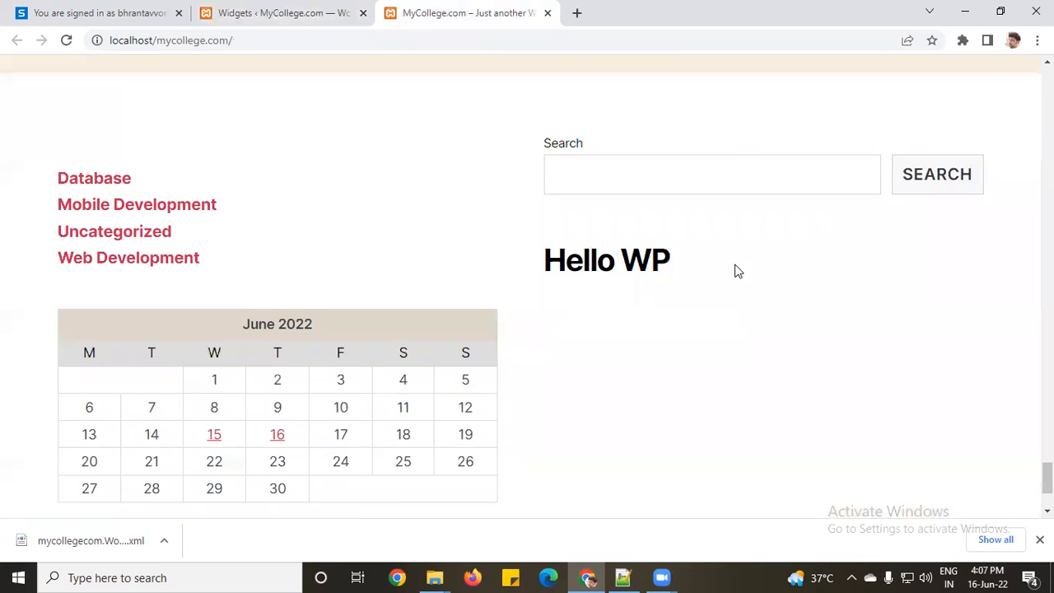
left_click(704, 174)
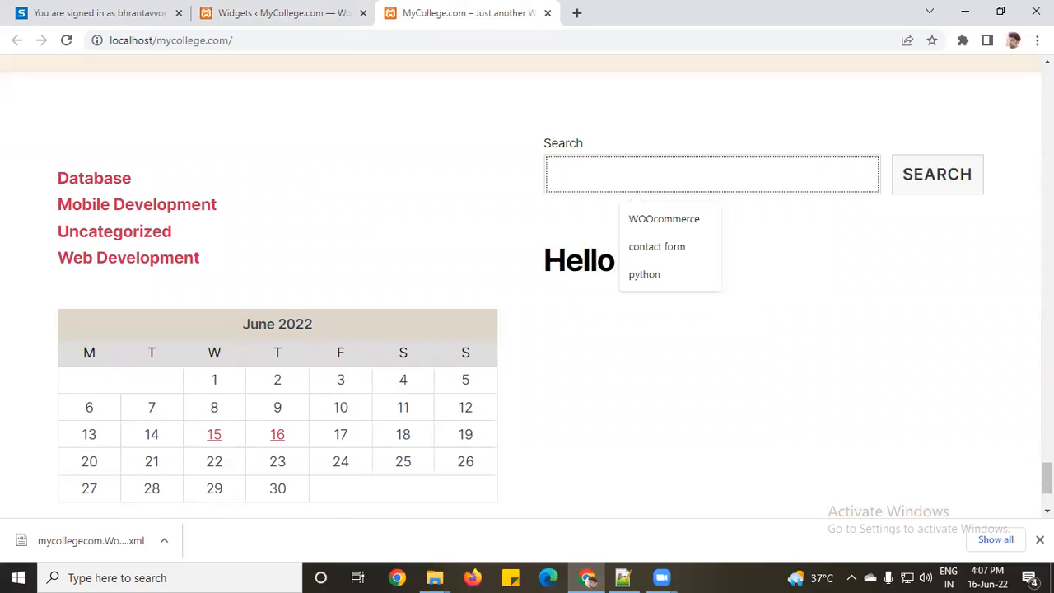
left_click(672, 284)
left_click(940, 190)
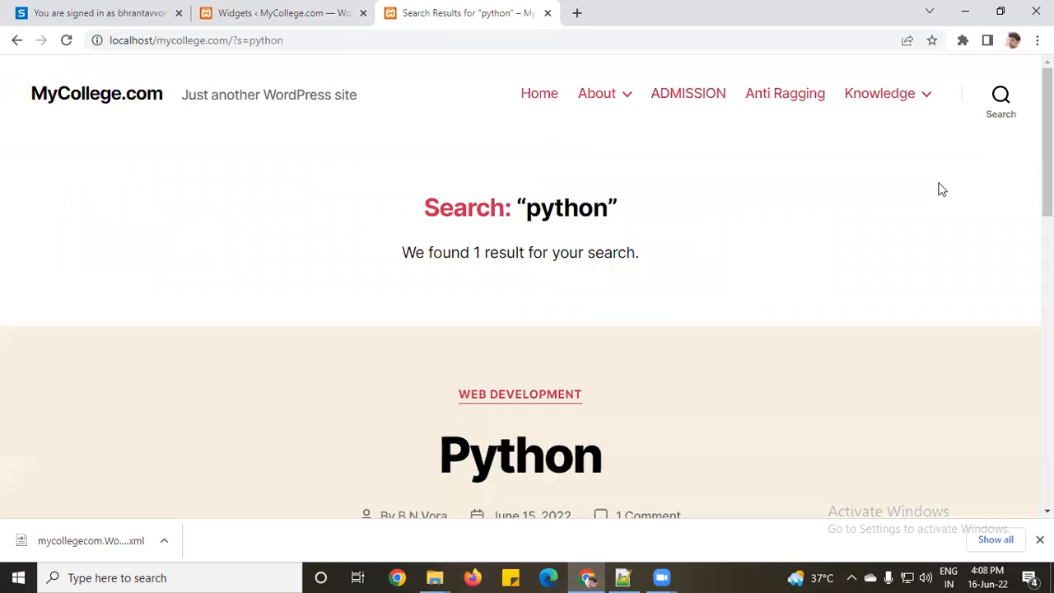
Step: Scroll the python results, then search for 'database' and review the MongoDB result
scroll(659, 385, "down", 5)
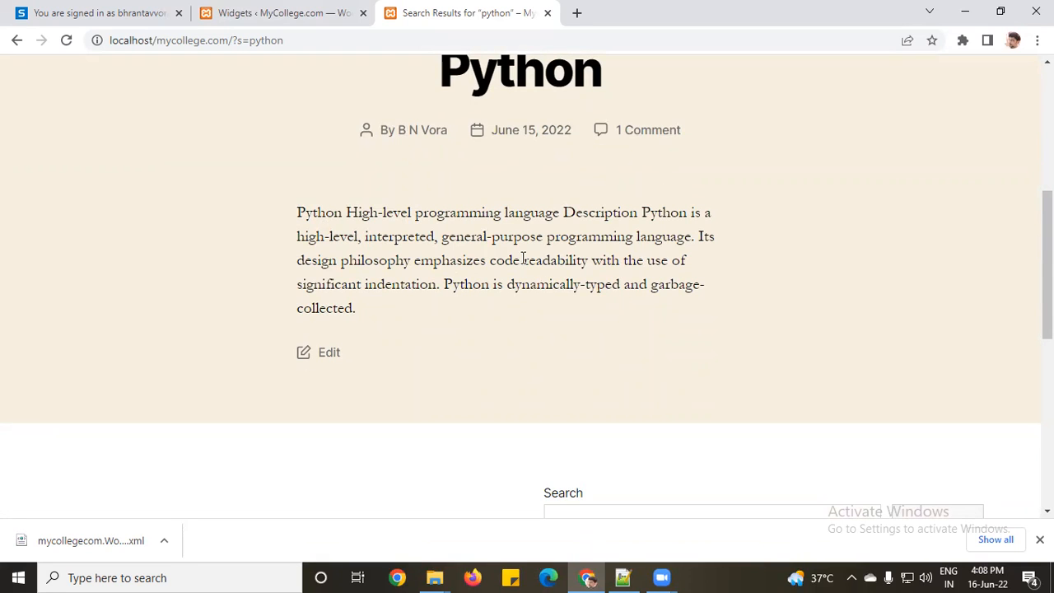
scroll(589, 328, "down", 3)
double_click(623, 301)
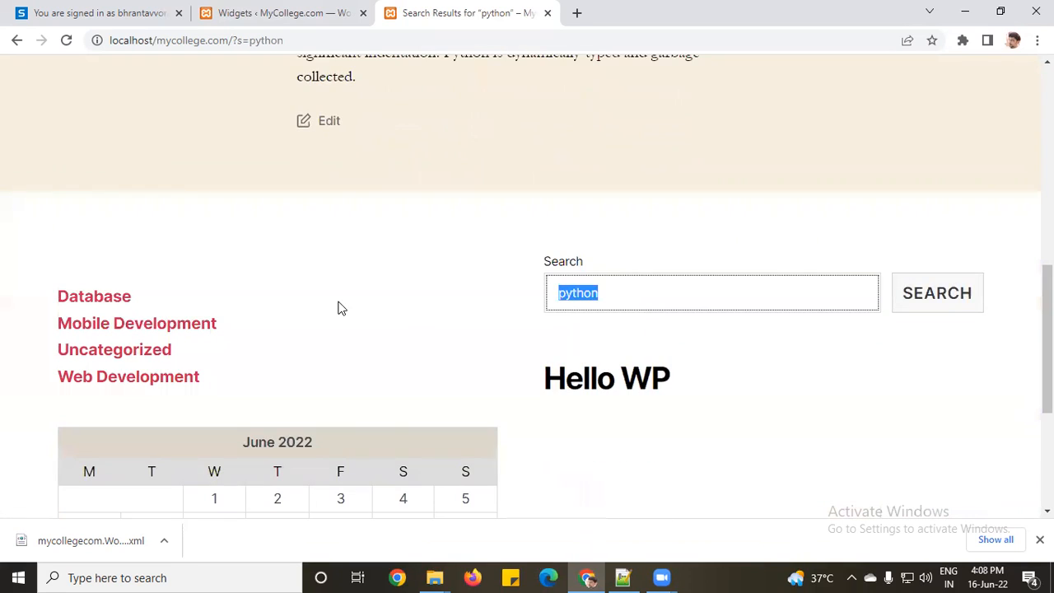
type("da")
type("se")
key("Return")
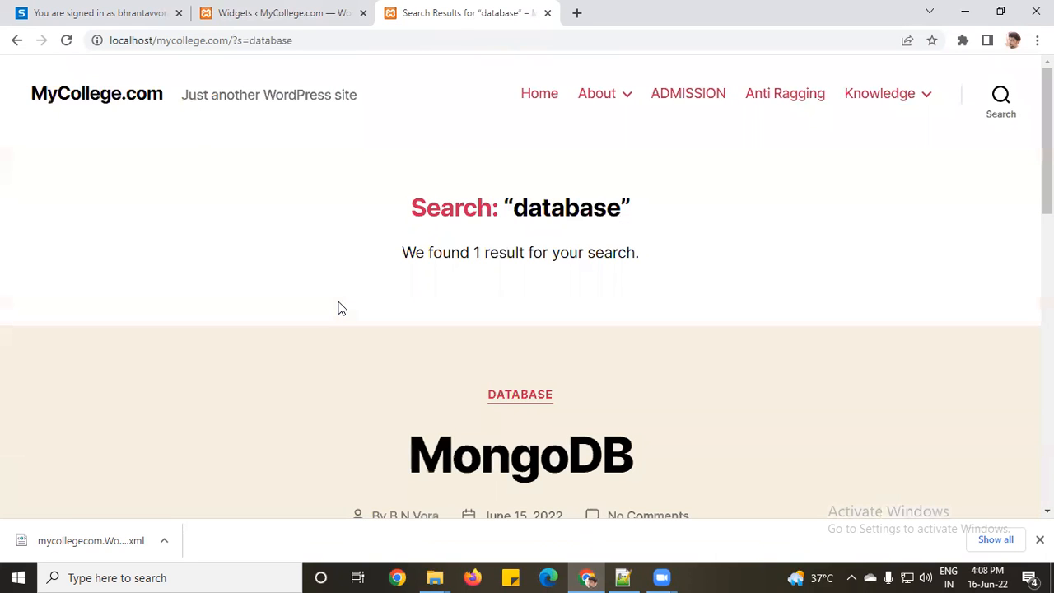
scroll(587, 205, "down", 8)
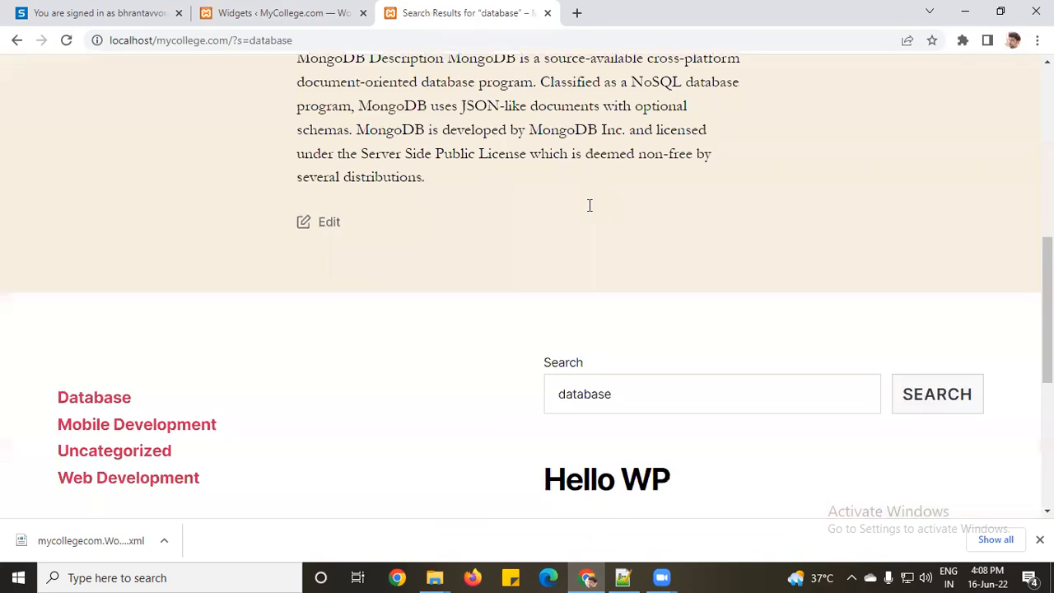
scroll(588, 205, "up", 4)
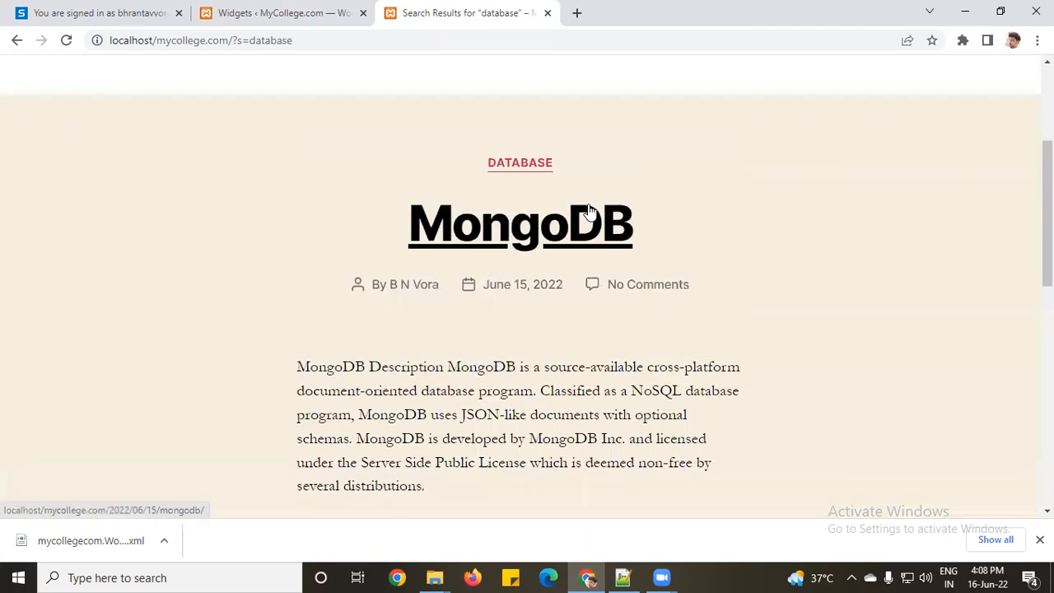
scroll(588, 212, "down", 4)
left_click_drag(668, 323, 519, 325)
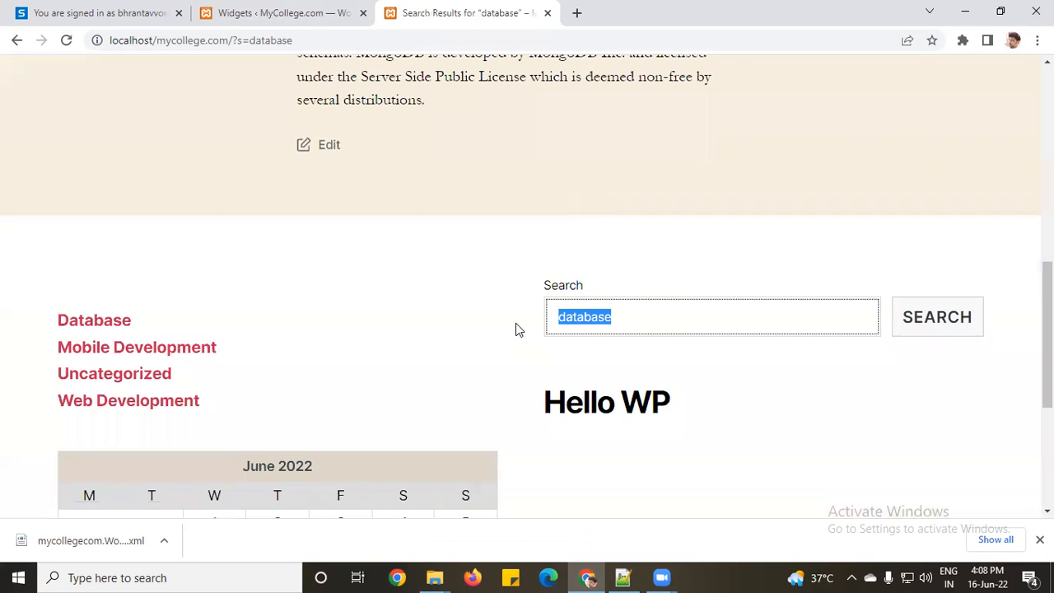
left_click(231, 12)
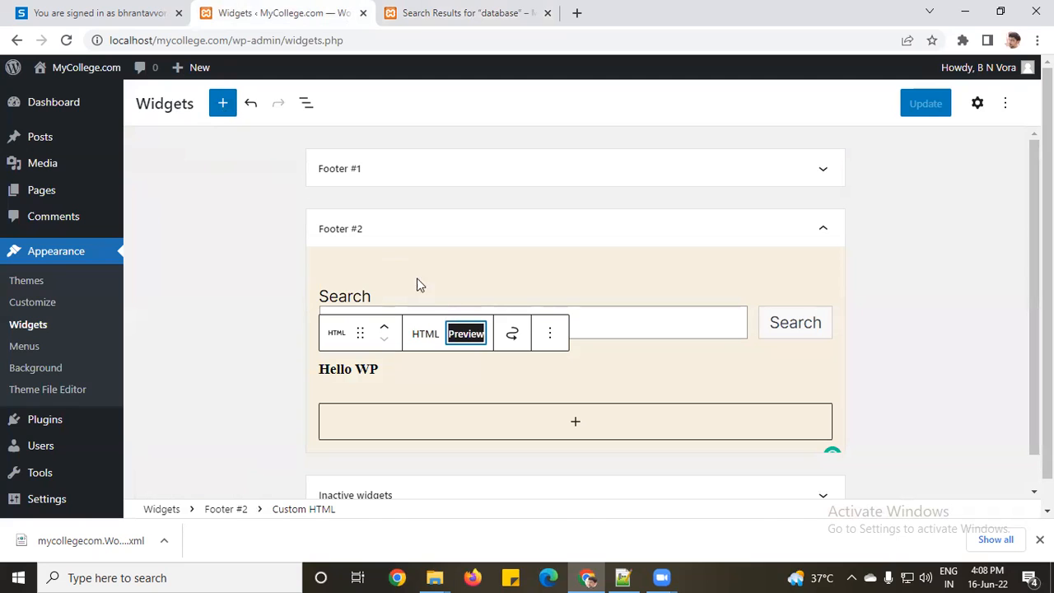
left_click(397, 168)
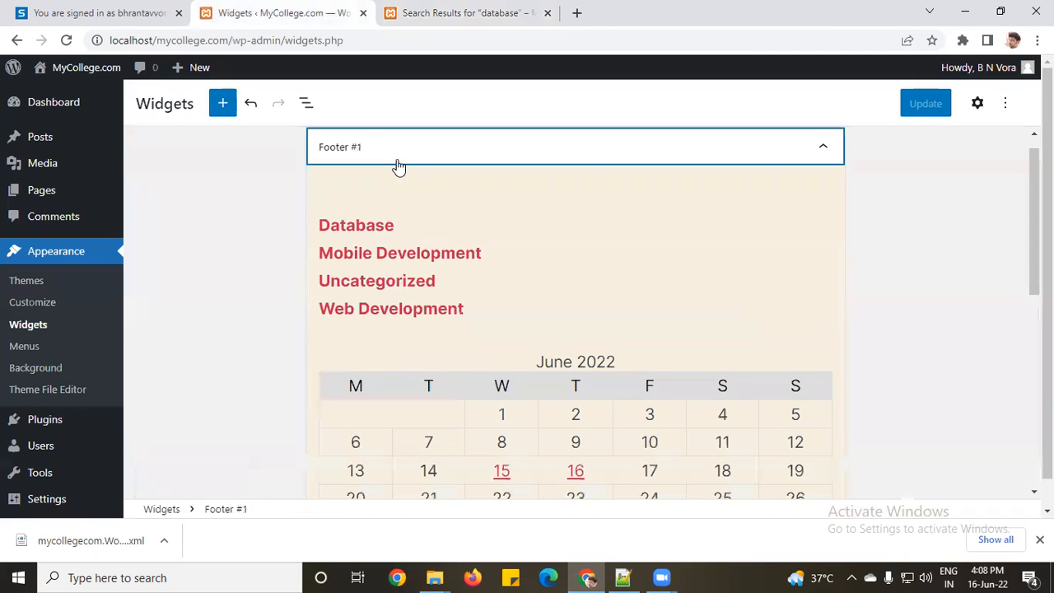
left_click(221, 103)
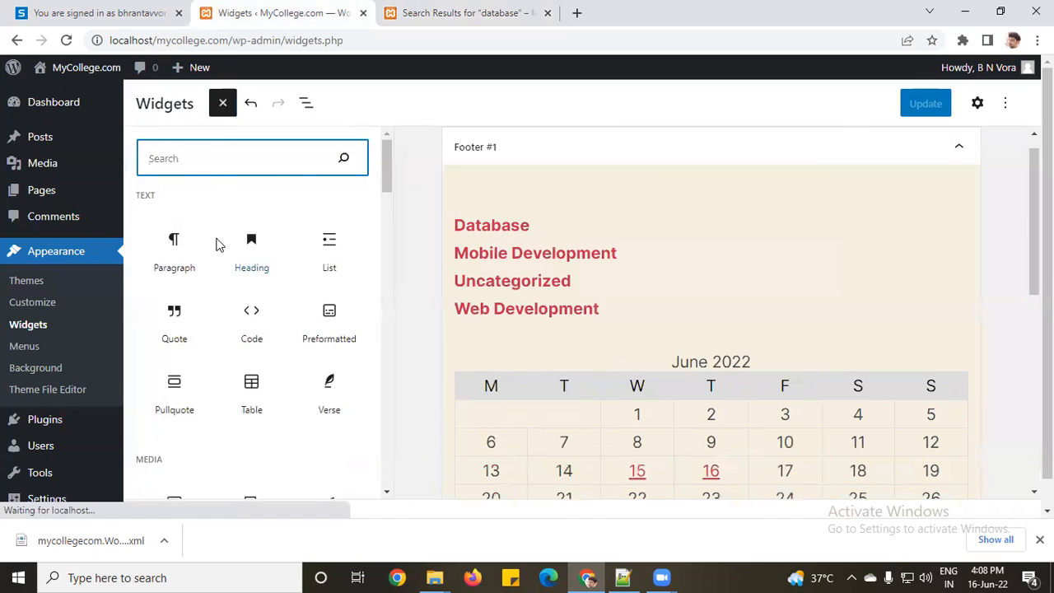
scroll(217, 245, "down", 8)
scroll(216, 245, "up", 5)
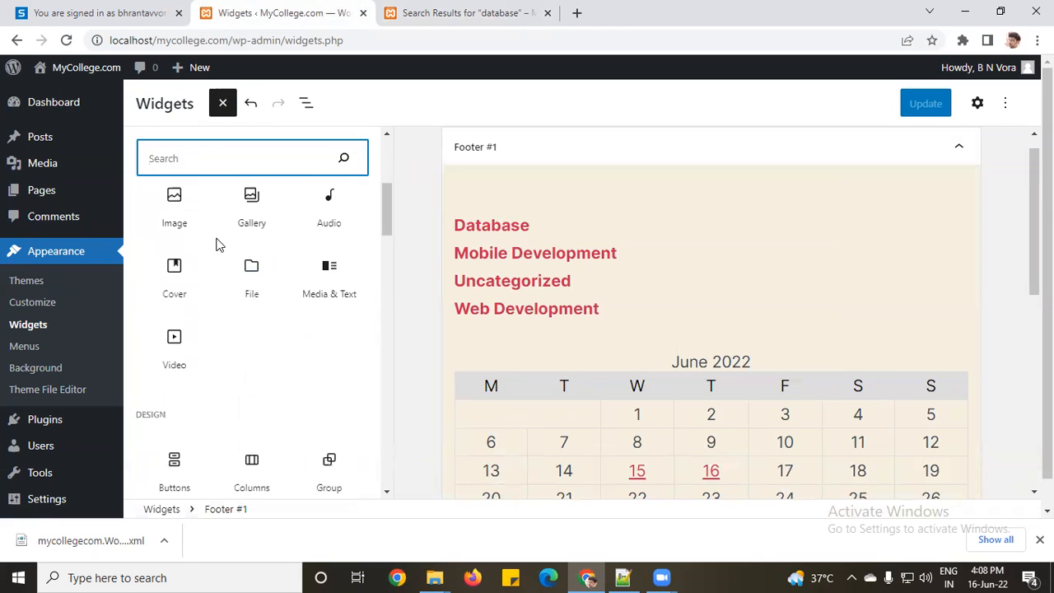
scroll(217, 244, "up", 3)
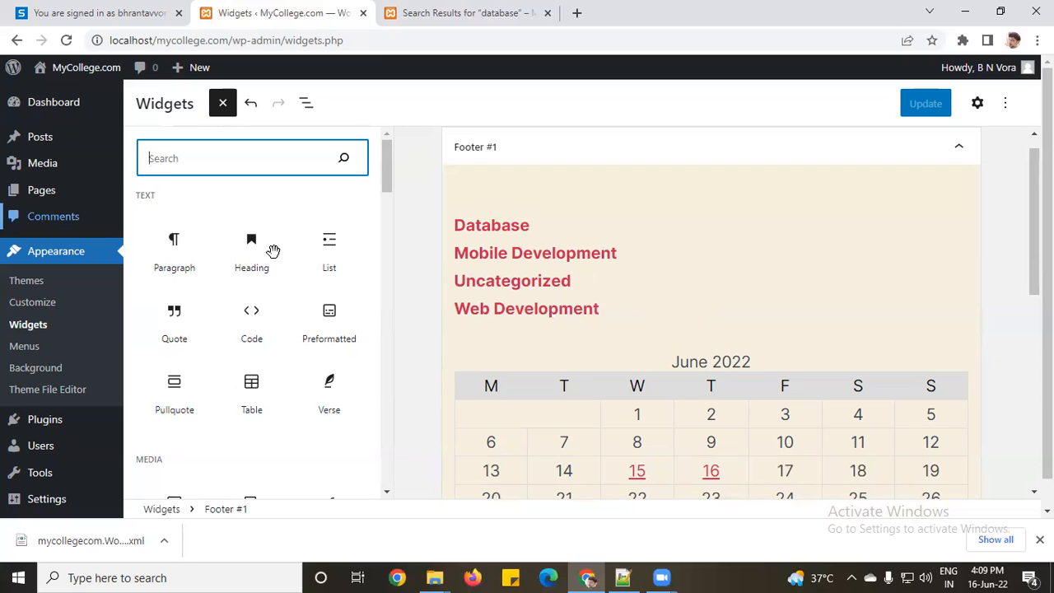
scroll(274, 251, "down", 5)
scroll(275, 251, "down", 6)
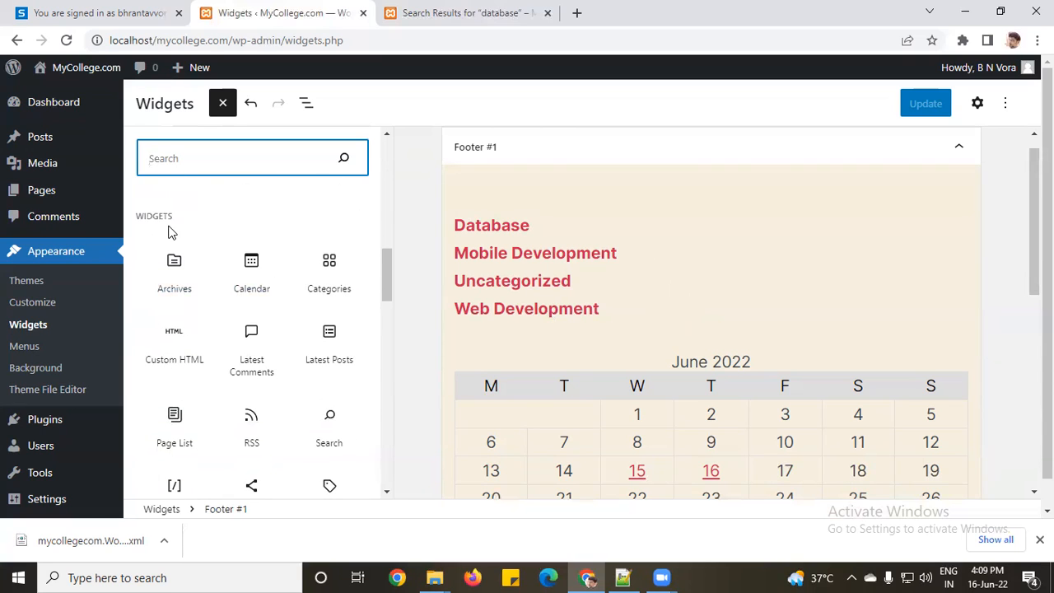
scroll(320, 385, "down", 1)
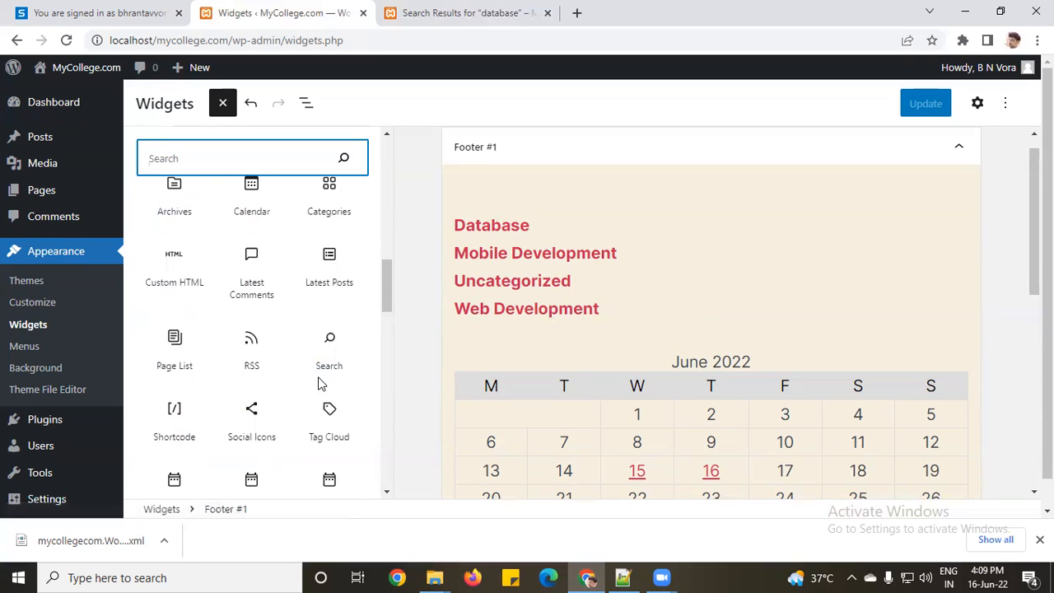
Step: Insert a Social Icons block with an Amazon icon between the category links and calendar
left_click_drag(241, 440, 636, 359)
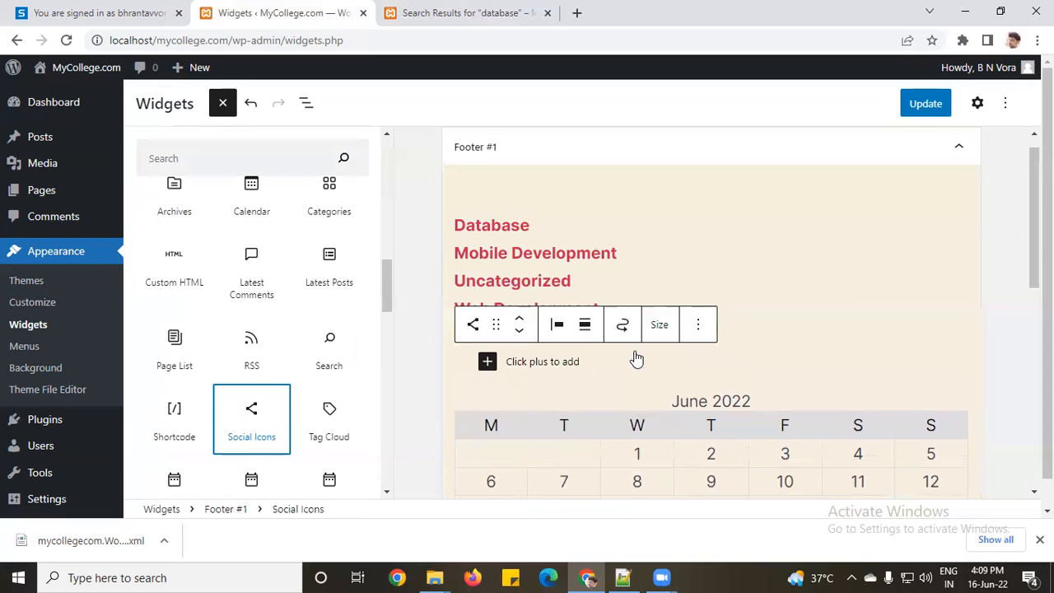
left_click(487, 361)
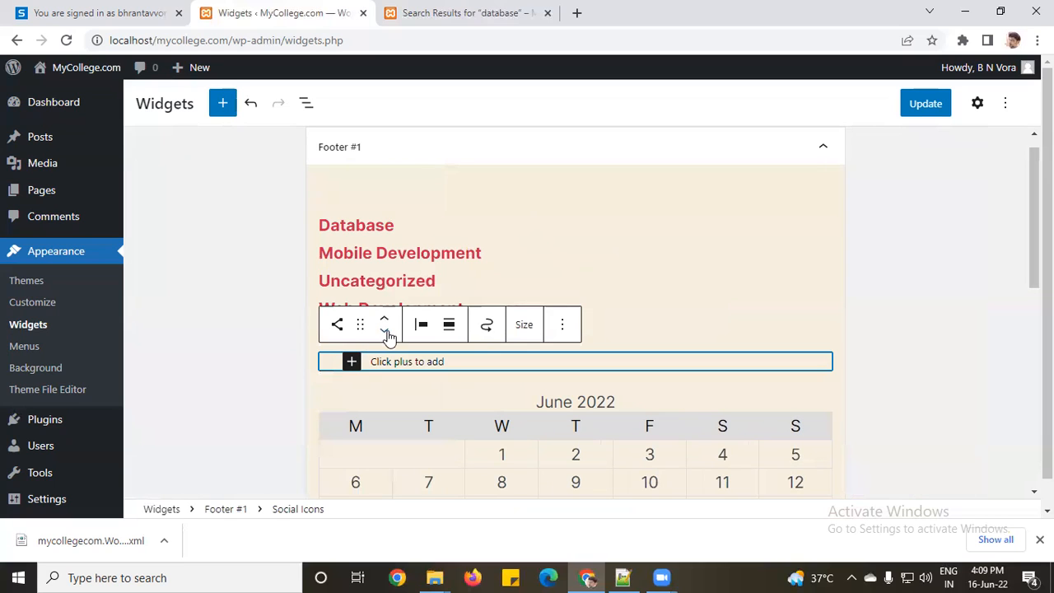
left_click(353, 368)
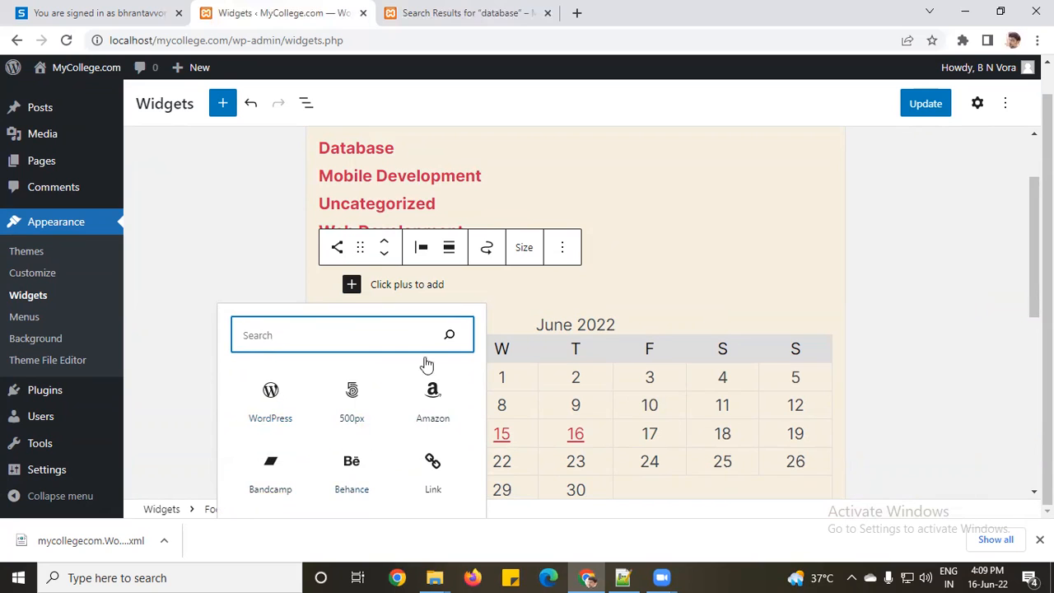
left_click(631, 201)
left_click(385, 297)
left_click(295, 279)
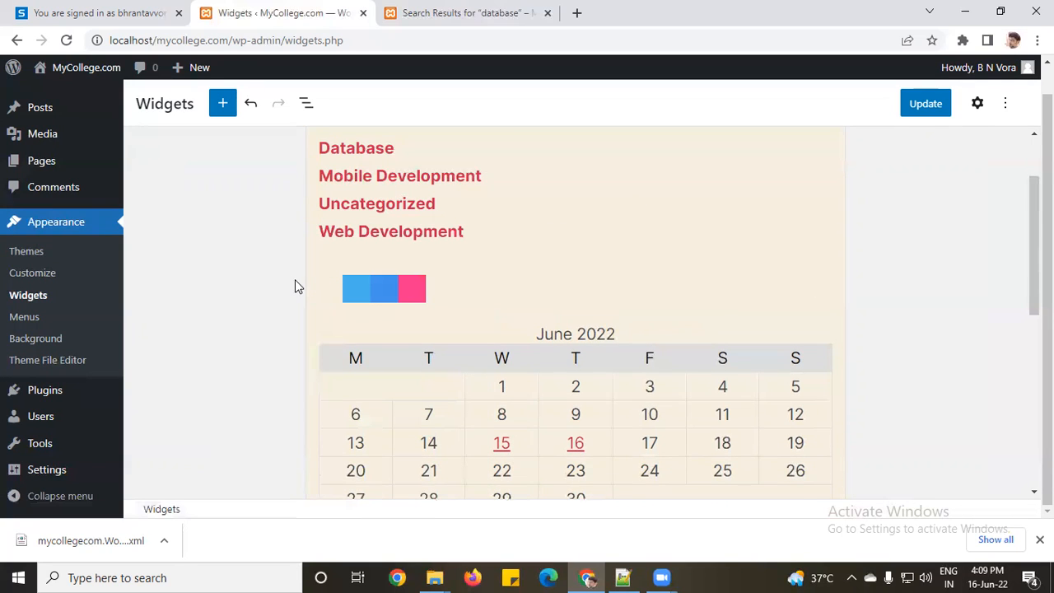
left_click(391, 292)
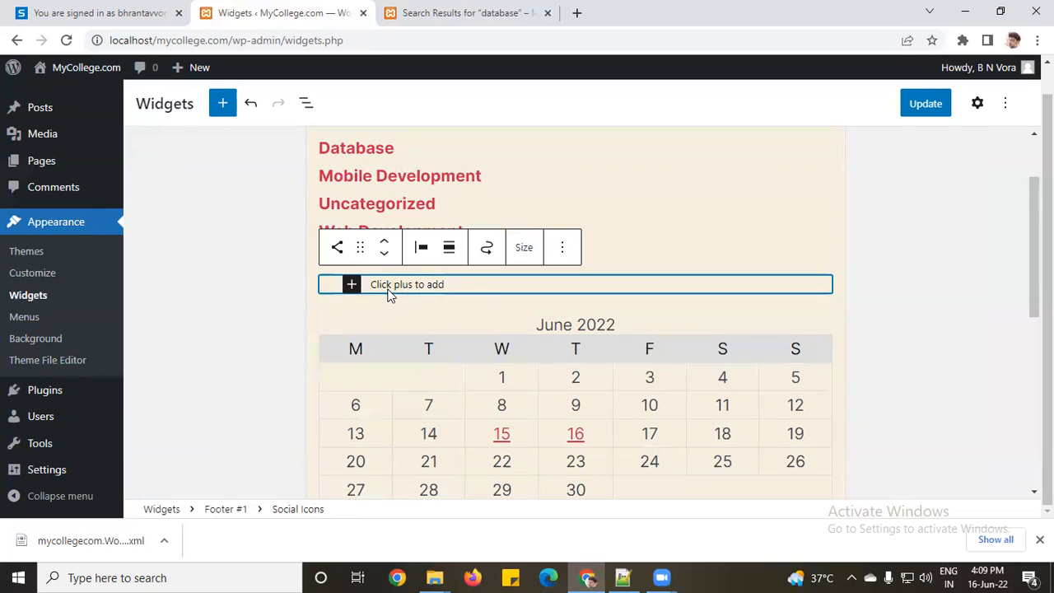
left_click(350, 284)
left_click(426, 404)
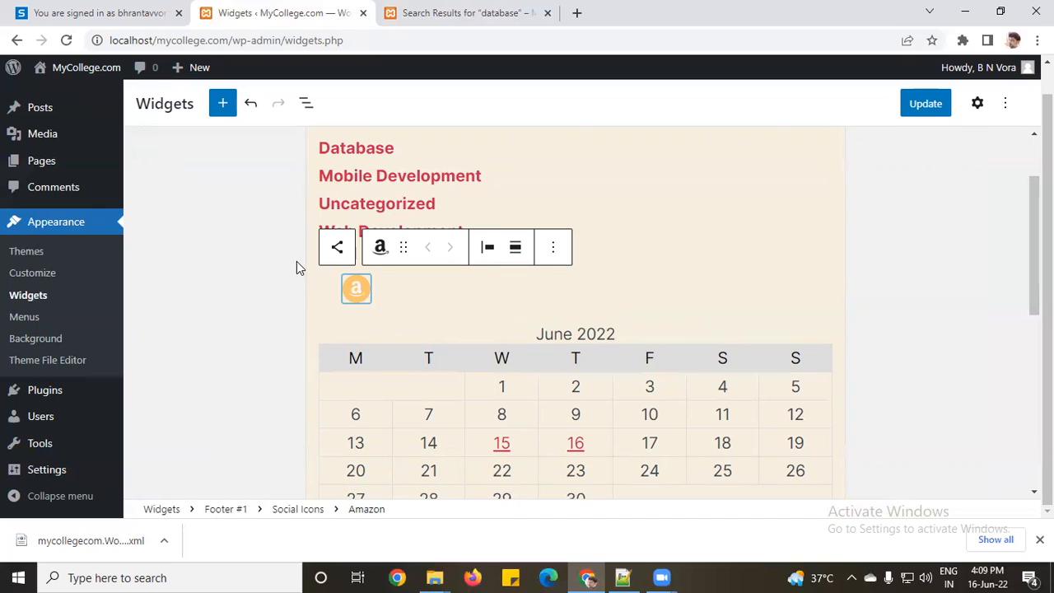
Step: Browse the block library, then select and deselect the Social Icons block
left_click(229, 109)
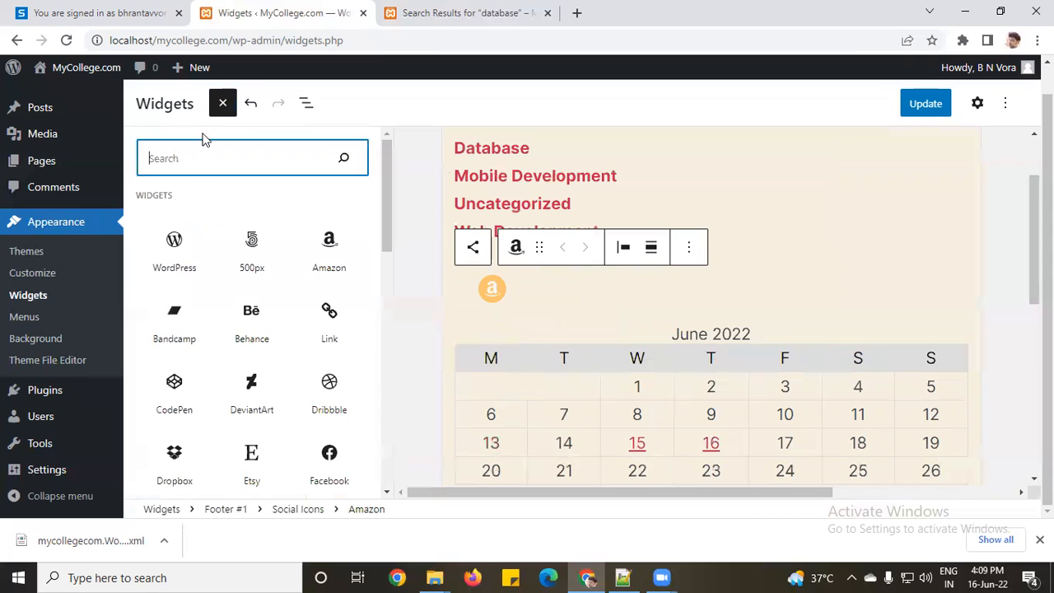
scroll(189, 236, "down", 4)
scroll(188, 237, "up", 4)
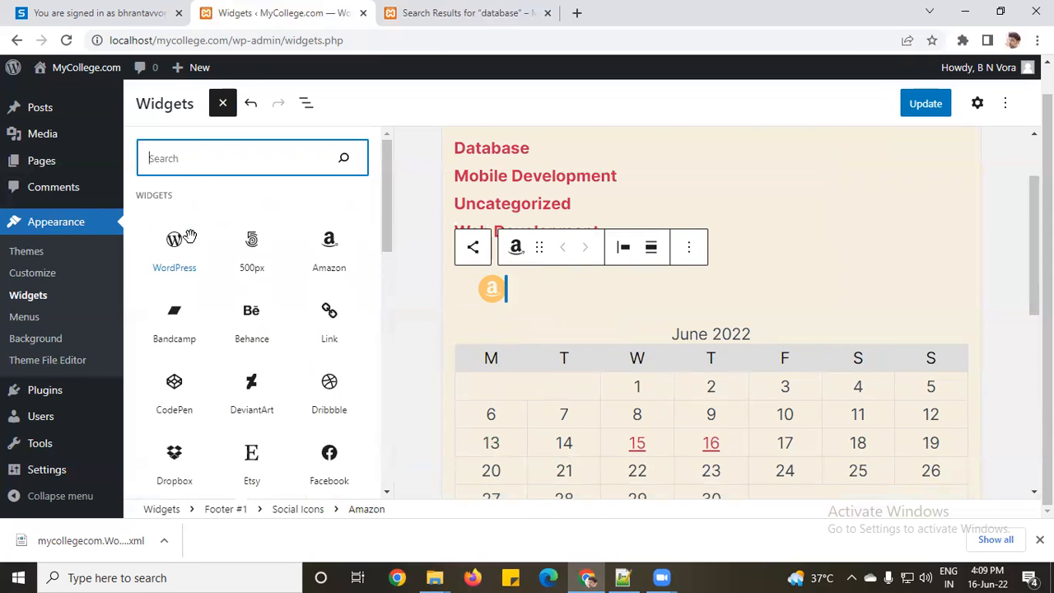
scroll(280, 272, "down", 1)
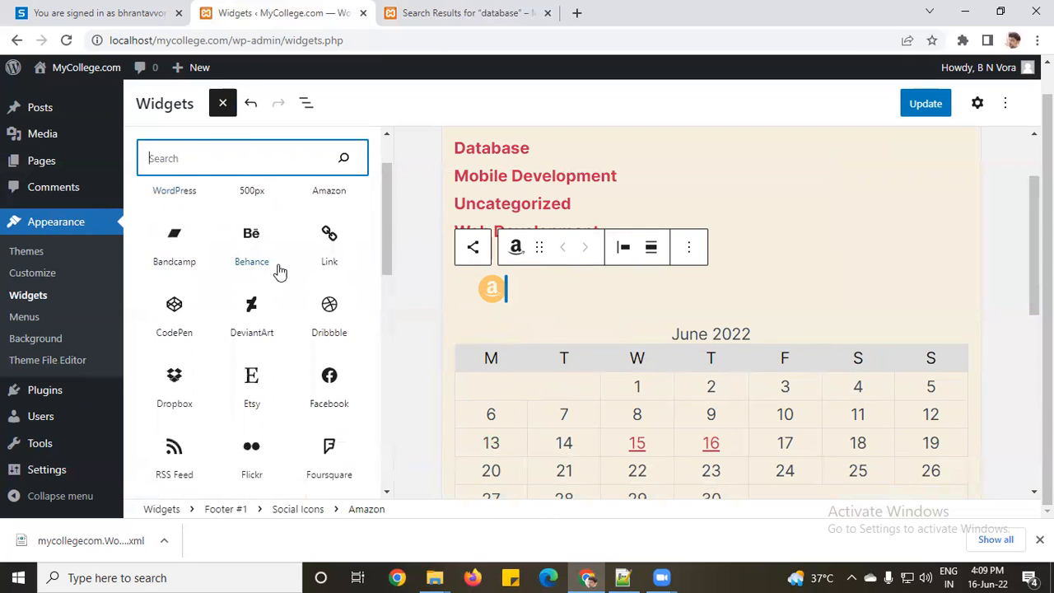
left_click(711, 194)
left_click(318, 265)
left_click(303, 241)
Step: Insert a Table block below the June 2022 calendar in Footer #1
left_click(222, 103)
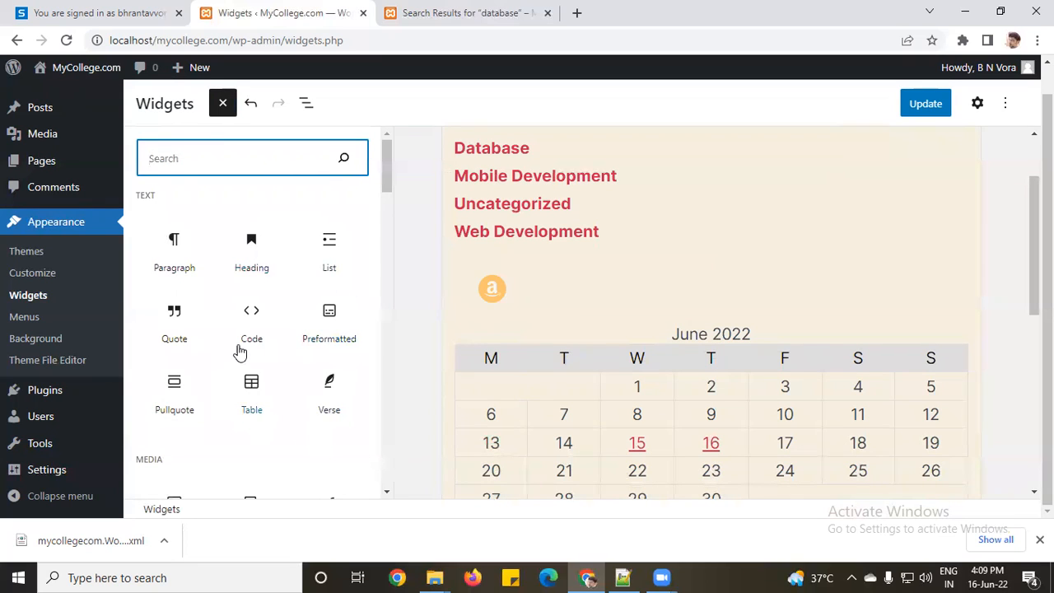
scroll(504, 254, "down", 1)
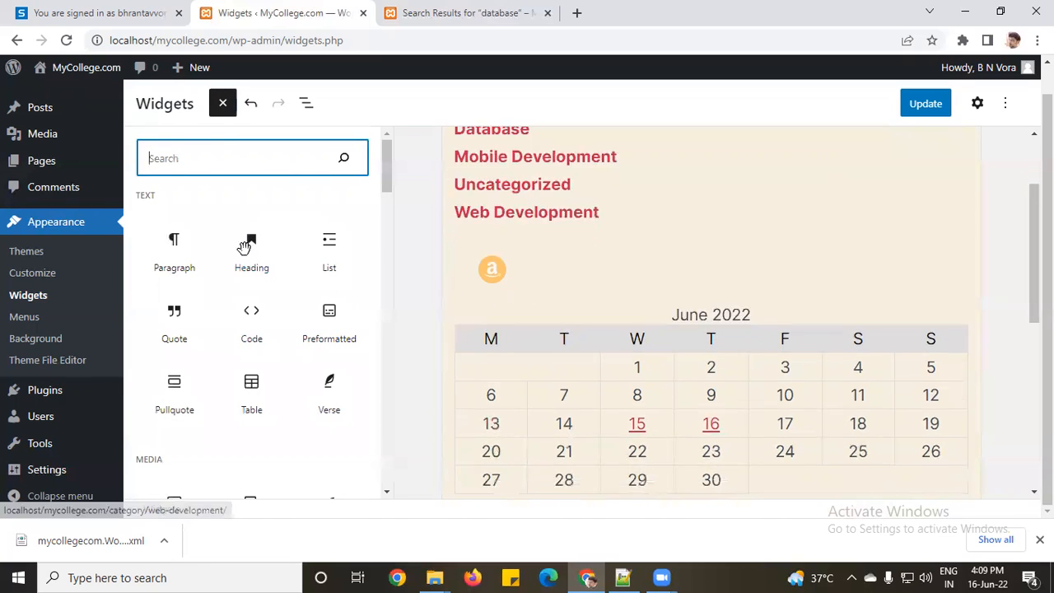
scroll(256, 305, "down", 2)
scroll(256, 313, "up", 2)
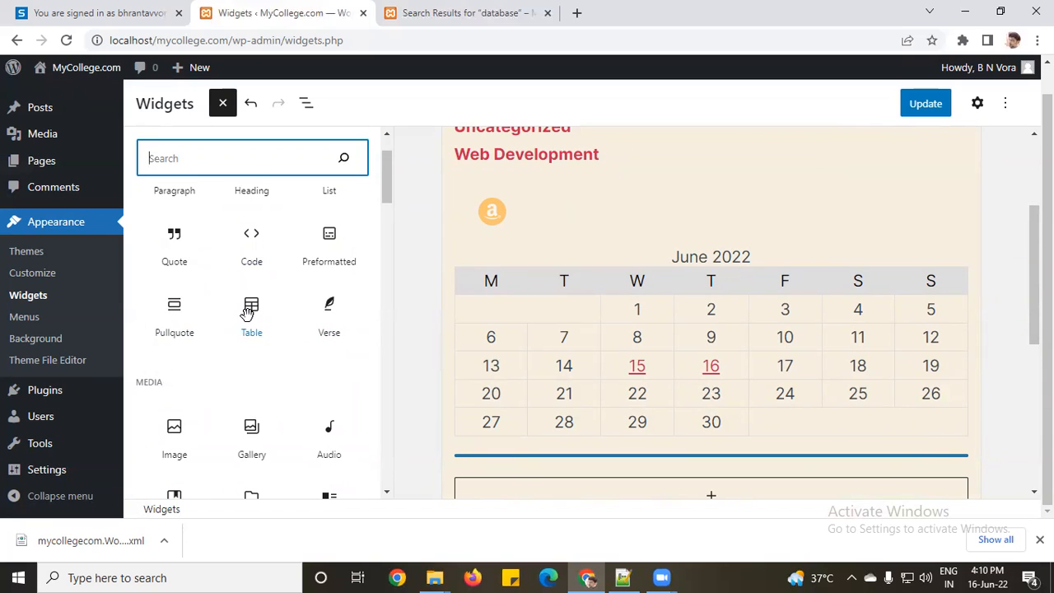
left_click(248, 311)
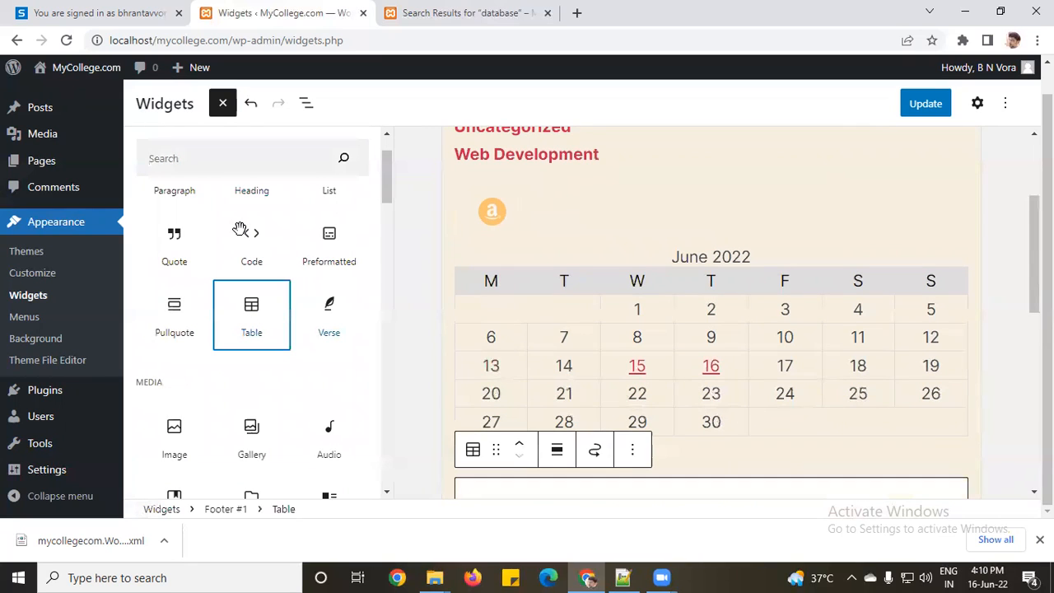
scroll(230, 312, "down", 5)
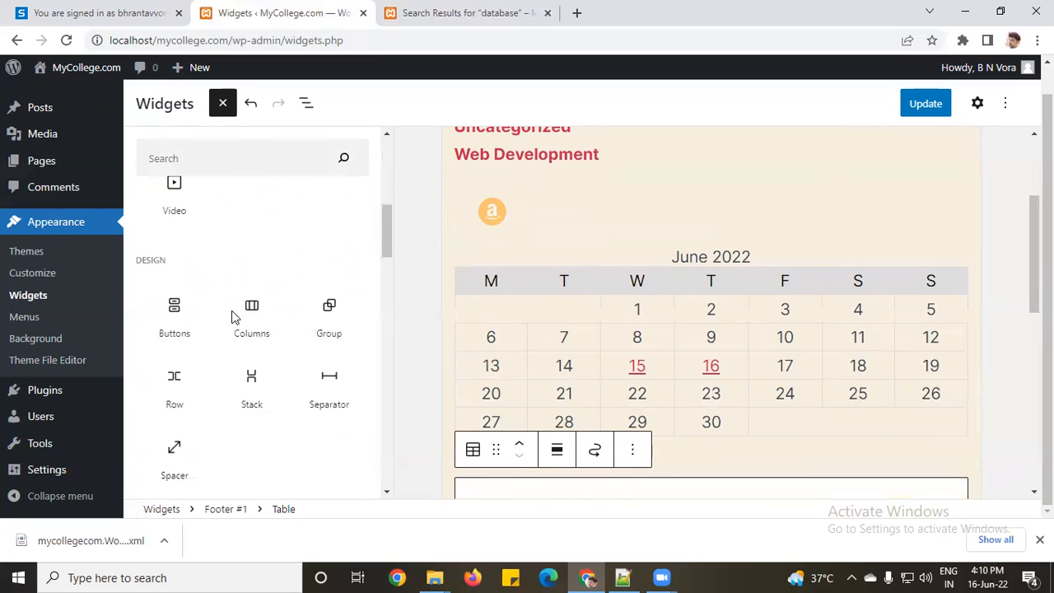
scroll(229, 307, "down", 5)
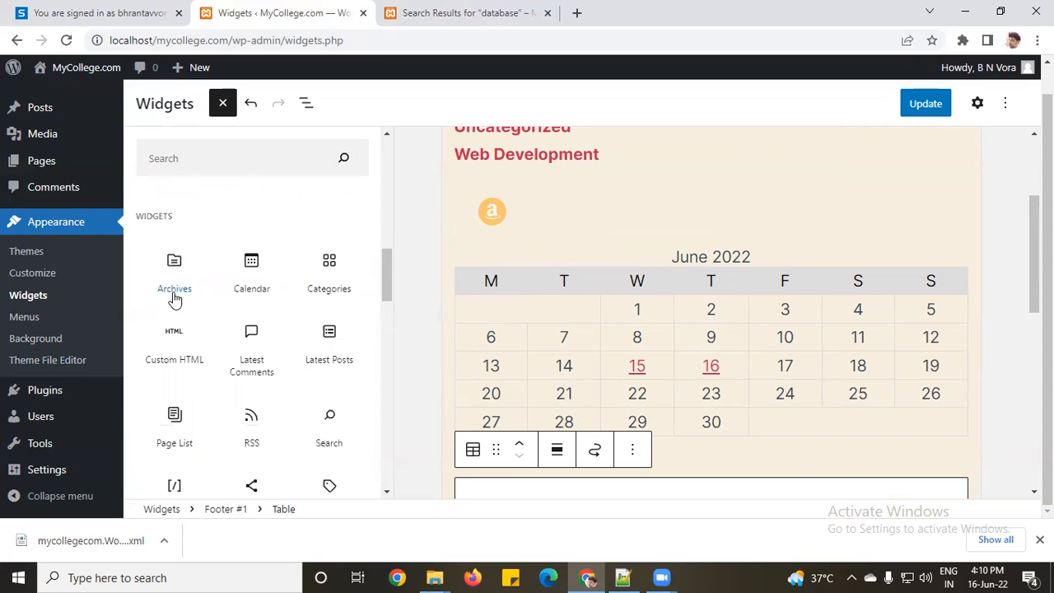
scroll(317, 383, "down", 1)
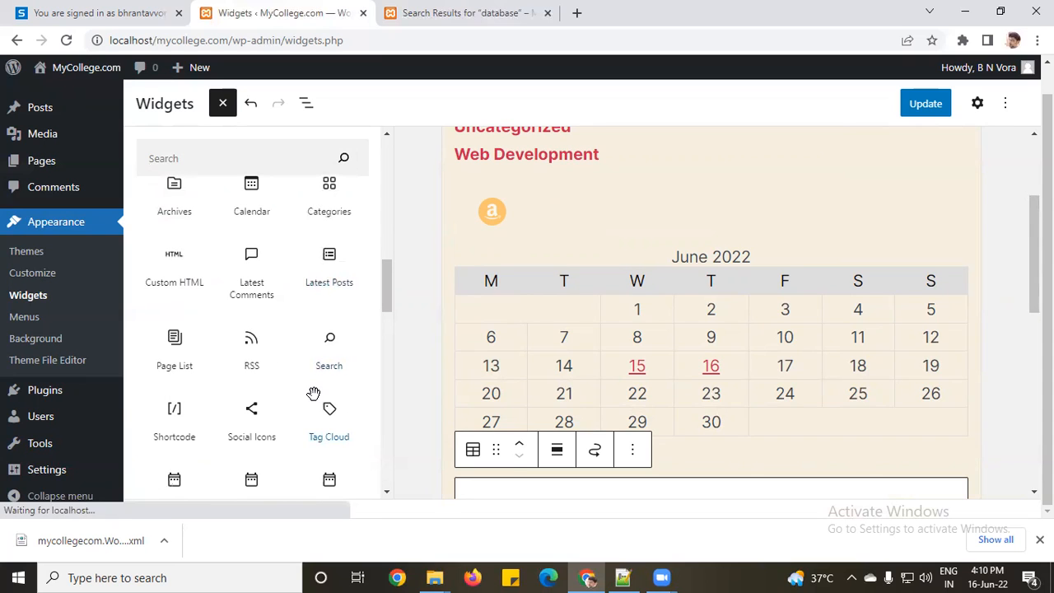
scroll(247, 317, "down", 2)
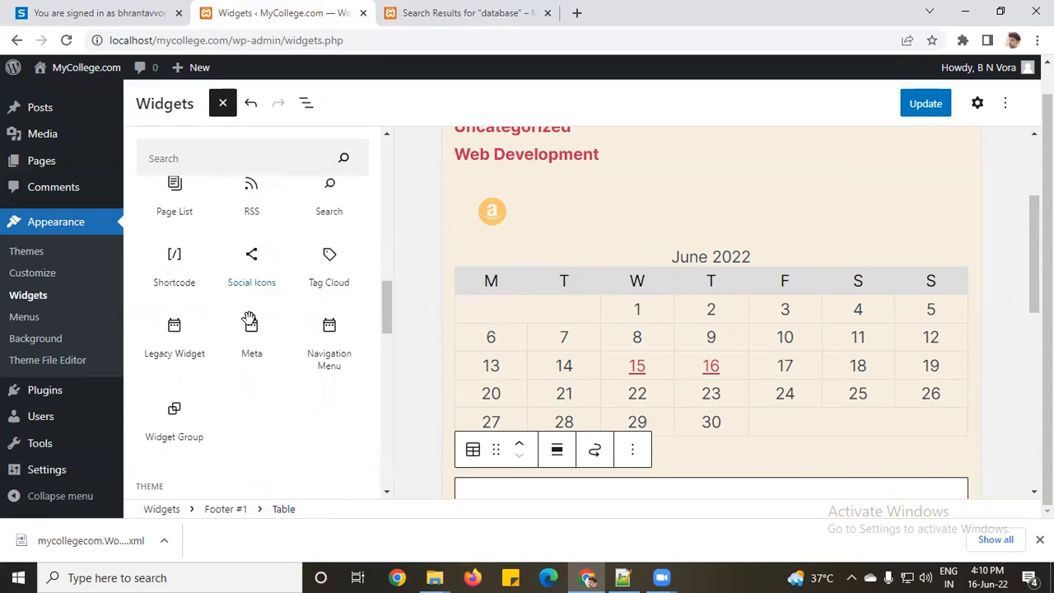
scroll(329, 348, "up", 4)
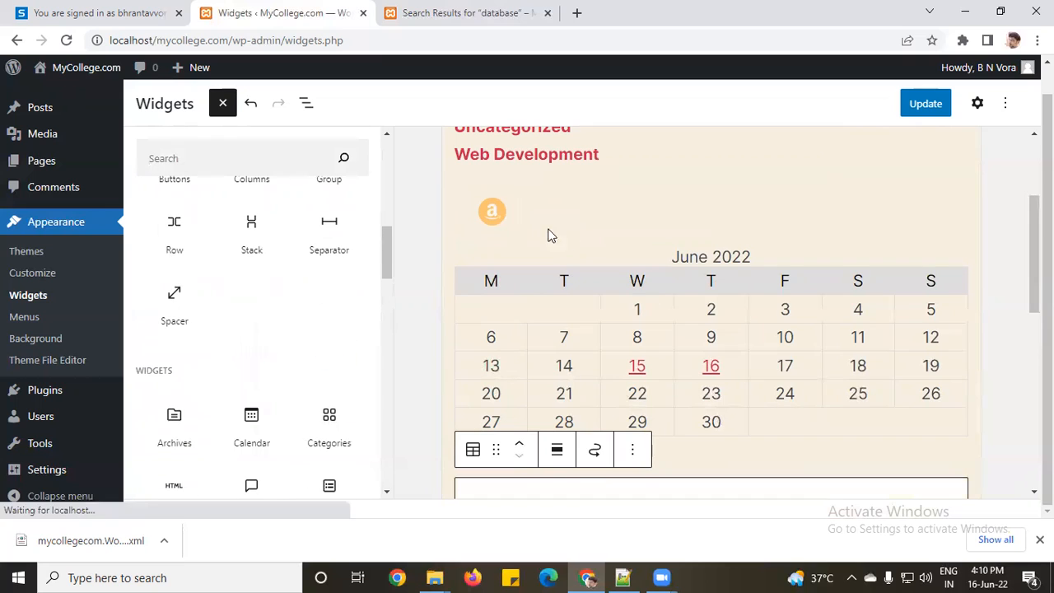
Step: Save the footer widgets and reload the live site to see the updated footer
left_click(925, 103)
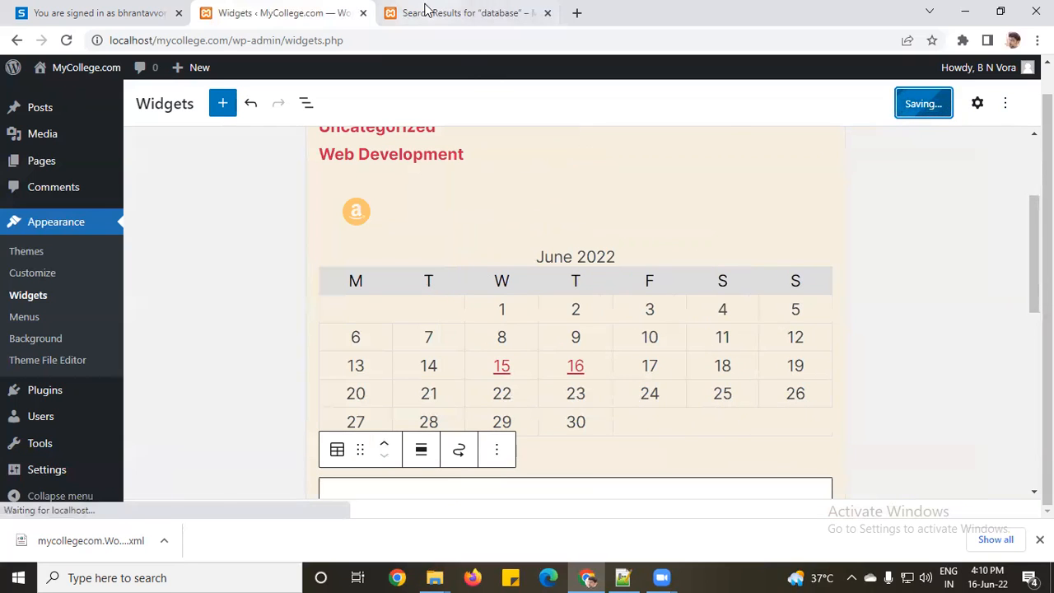
left_click(461, 12)
left_click(64, 41)
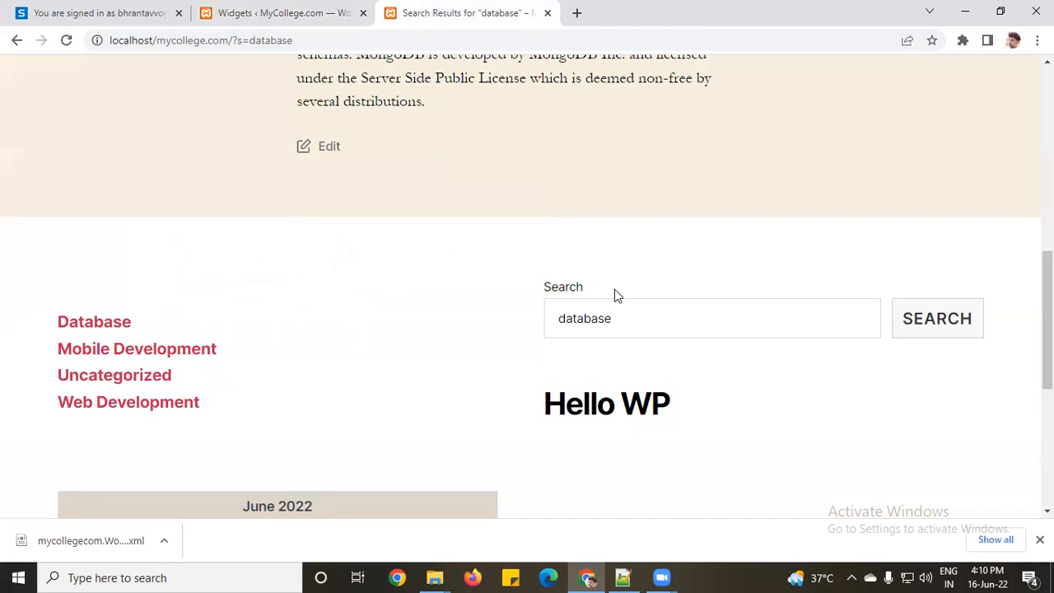
scroll(614, 289, "down", 5)
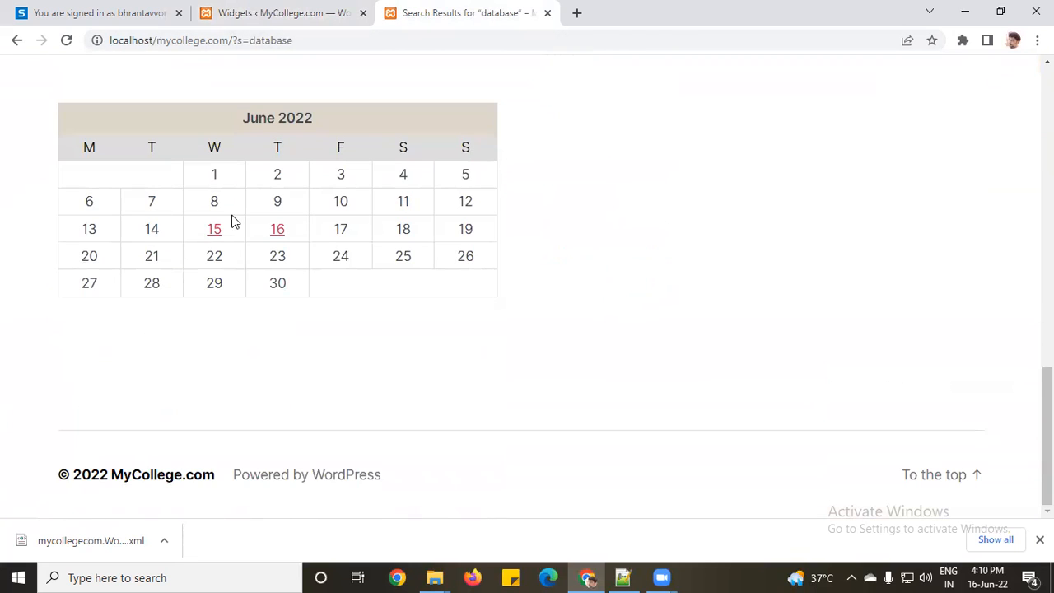
Step: Open the June 15, 2022 archive from the footer calendar, then return to the widgets editor
left_click(214, 235)
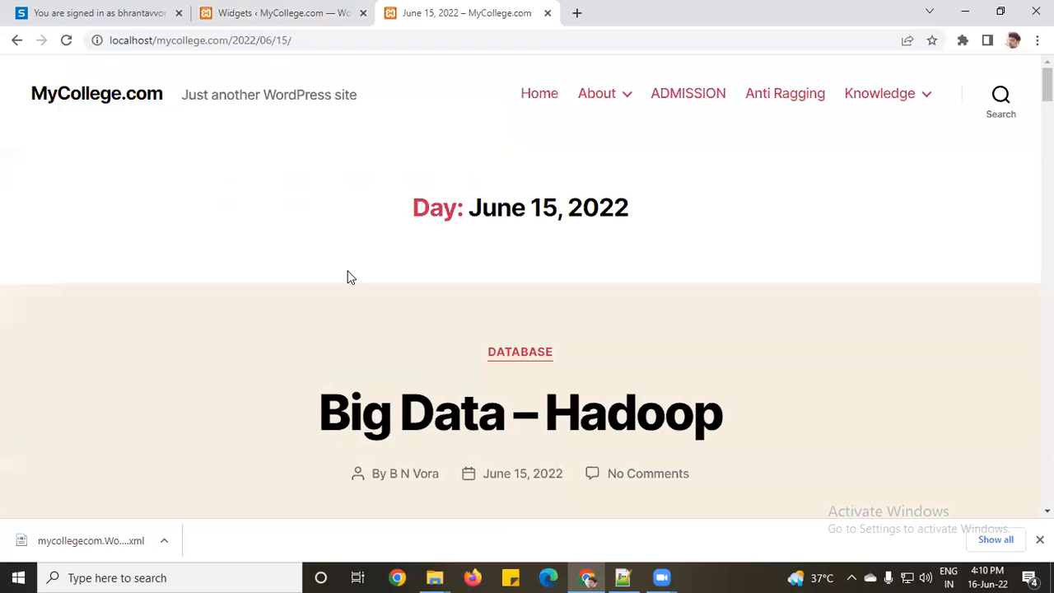
scroll(365, 281, "down", 20)
scroll(365, 287, "down", 8)
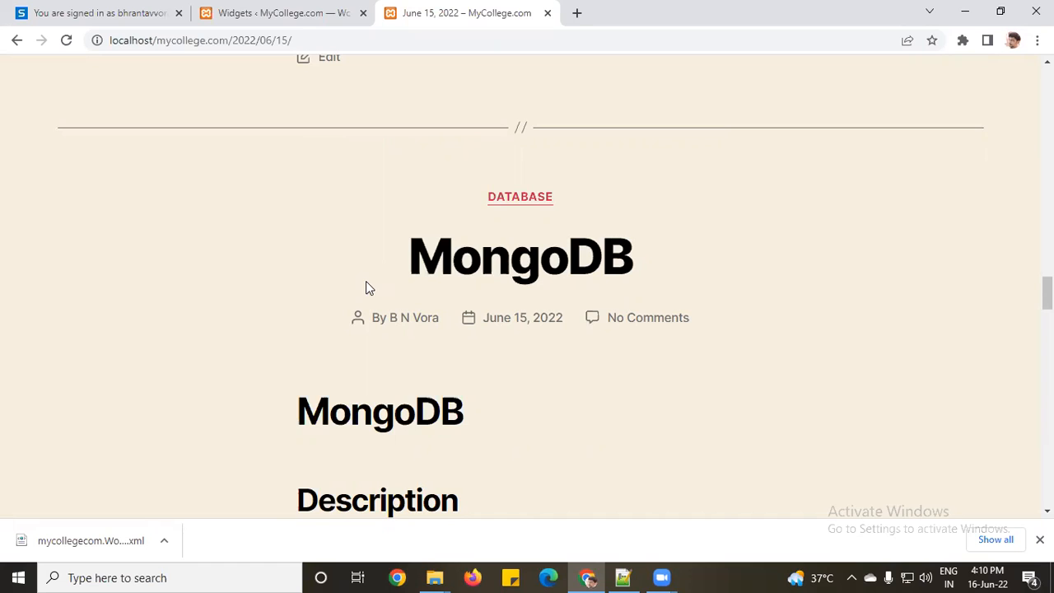
left_click(247, 9)
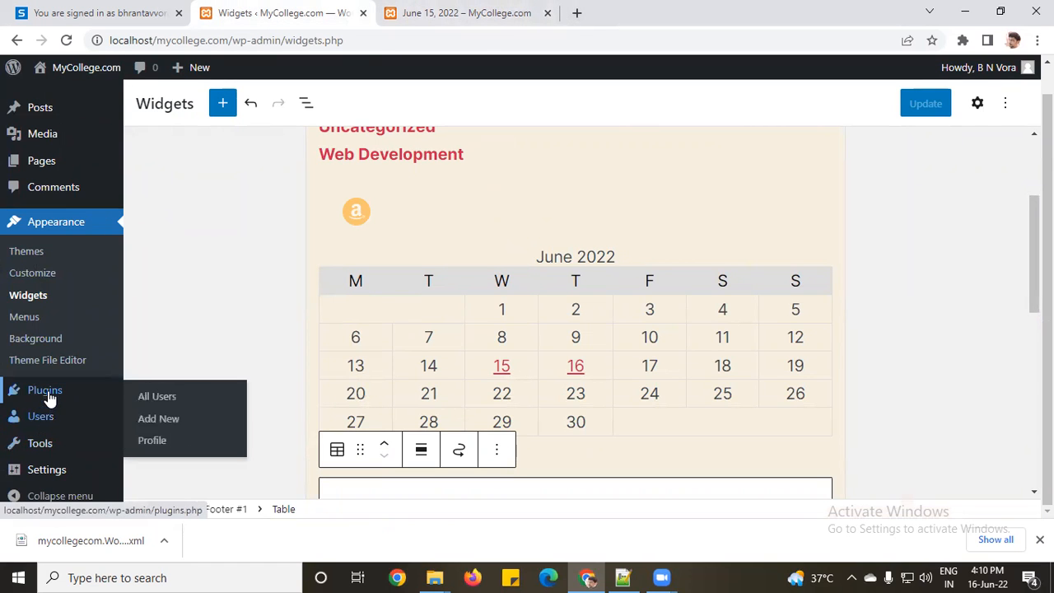
Step: Open Plugins > Installed Plugins, listing Akismet Anti-Spam and Hello Dolly
mouse_move(49, 397)
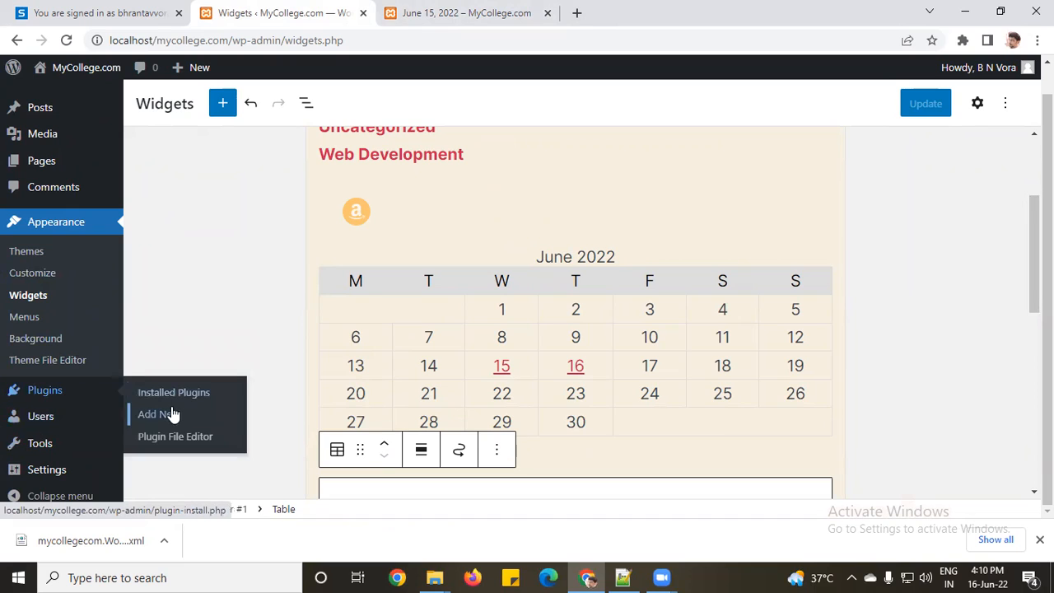
left_click(43, 392)
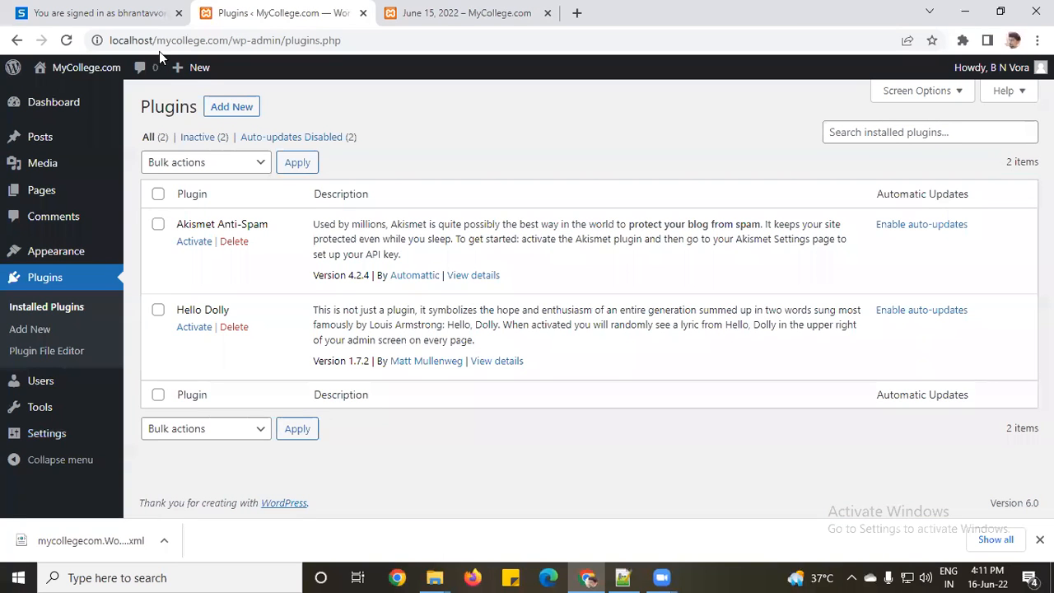
Step: Reload the installed Plugins list, then go to Add New to see featured plugins
left_click(29, 280)
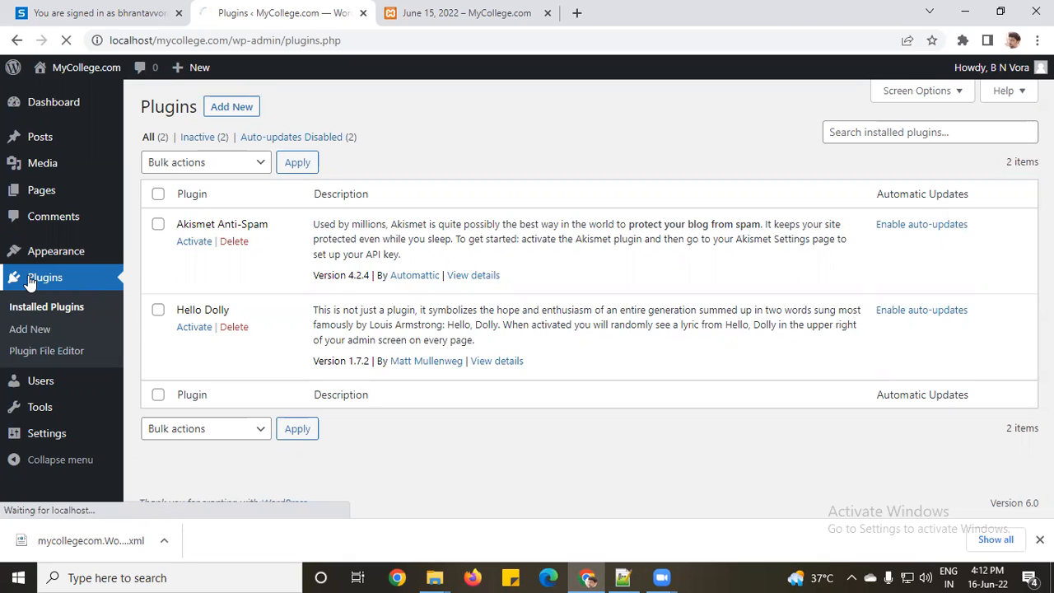
left_click(232, 107)
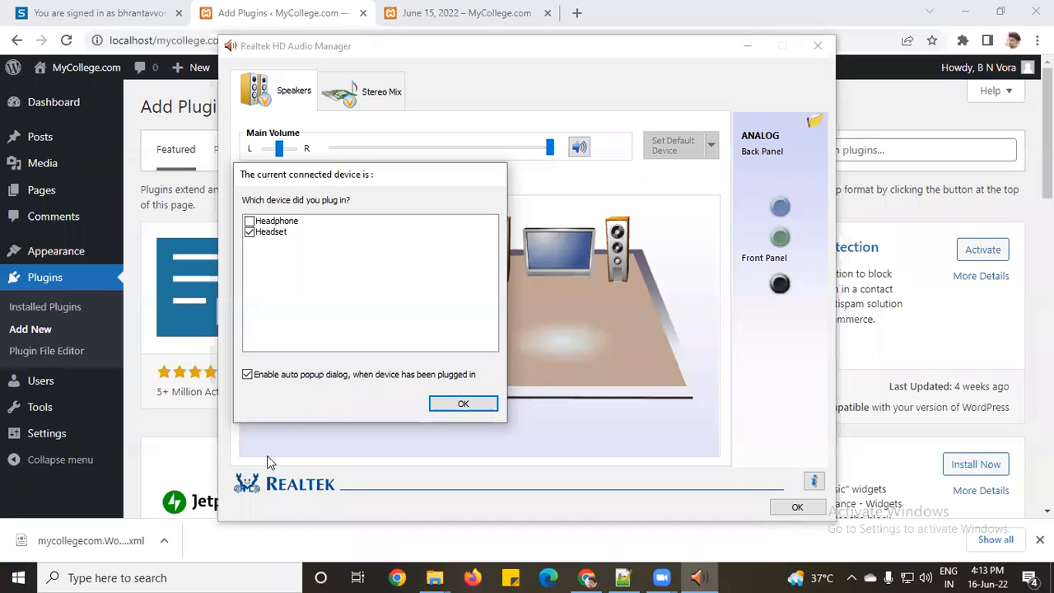
Step: Confirm Headset as the connected device in the Realtek HD Audio Manager popup
left_click(477, 407)
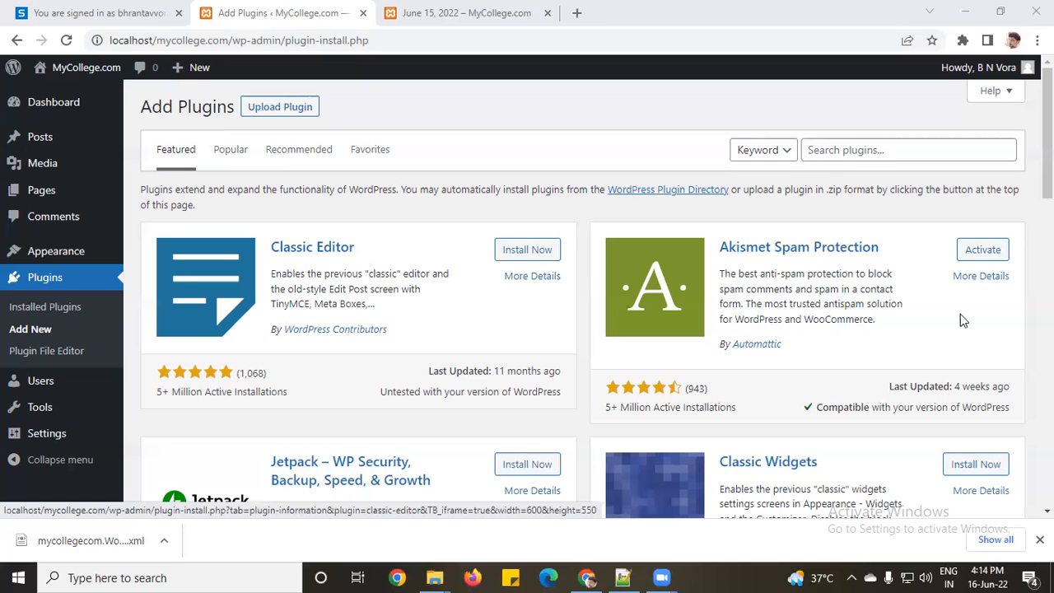
Step: Search the plugin directory for 'student management'
left_click(825, 149)
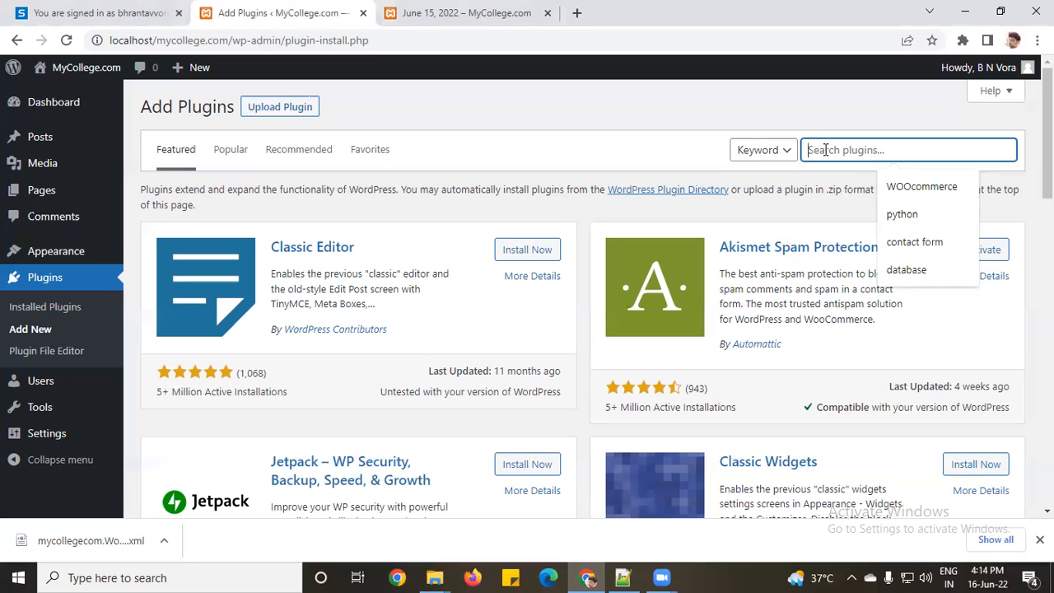
type("stude")
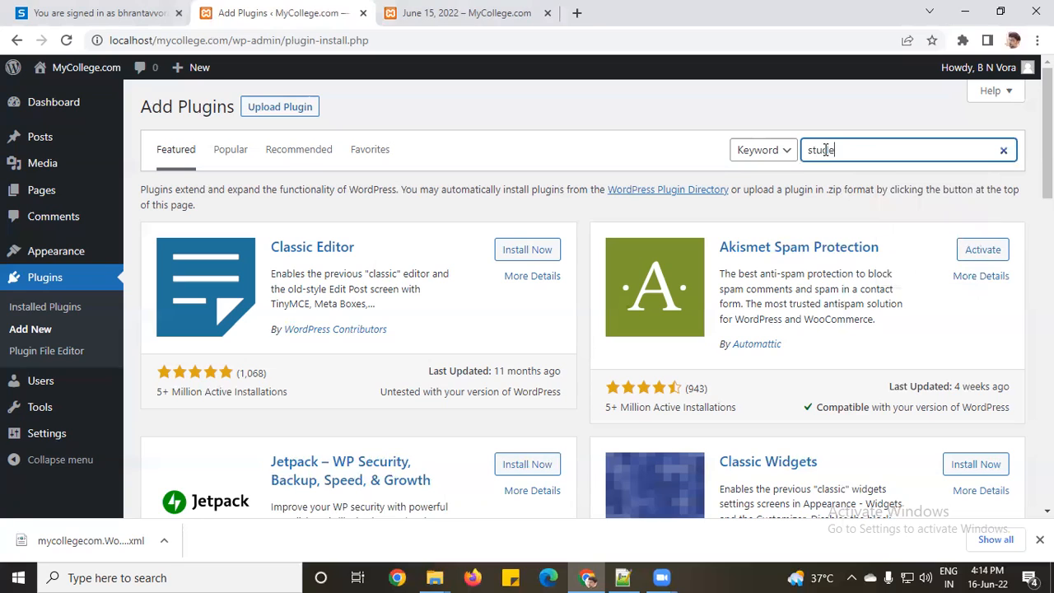
type("nt management")
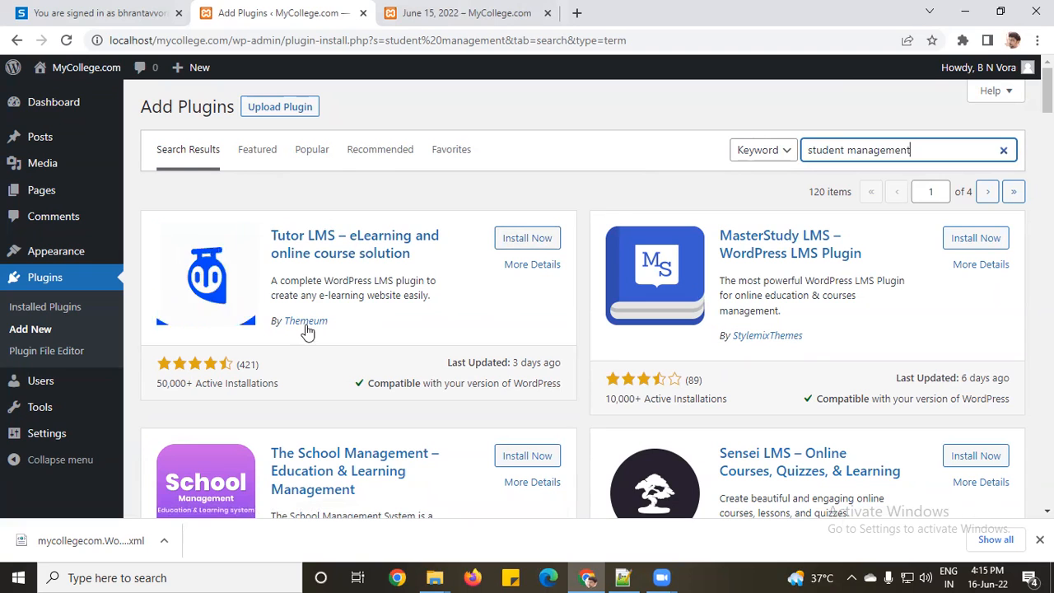
left_click(384, 255)
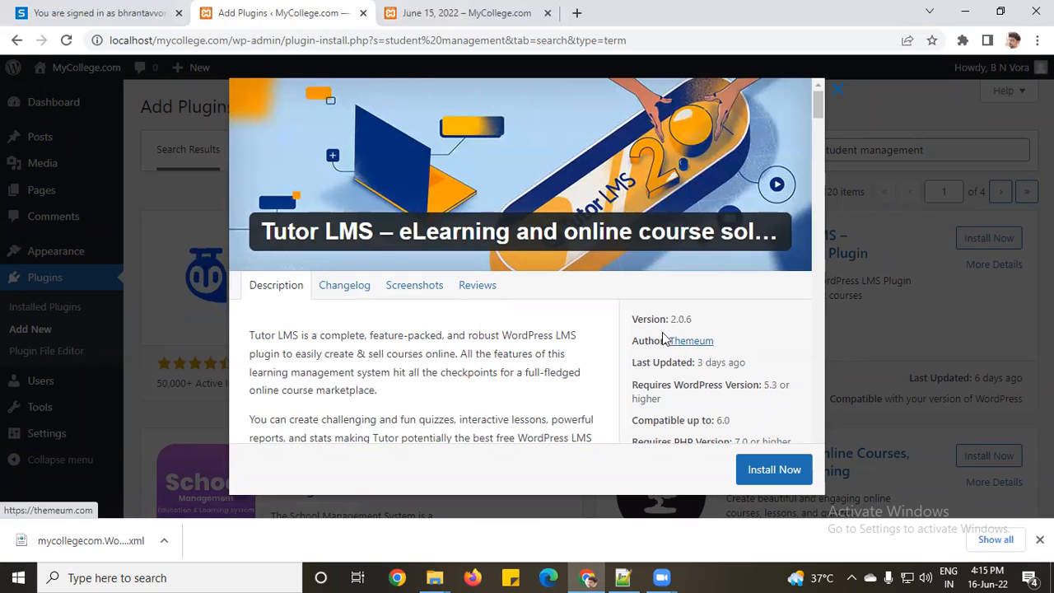
left_click(332, 287)
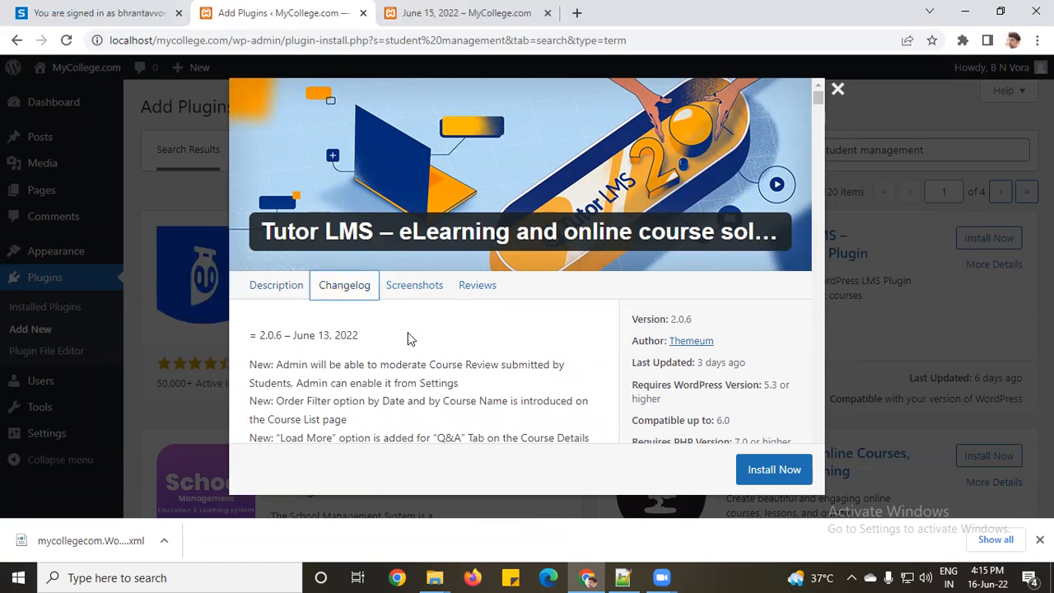
left_click(277, 293)
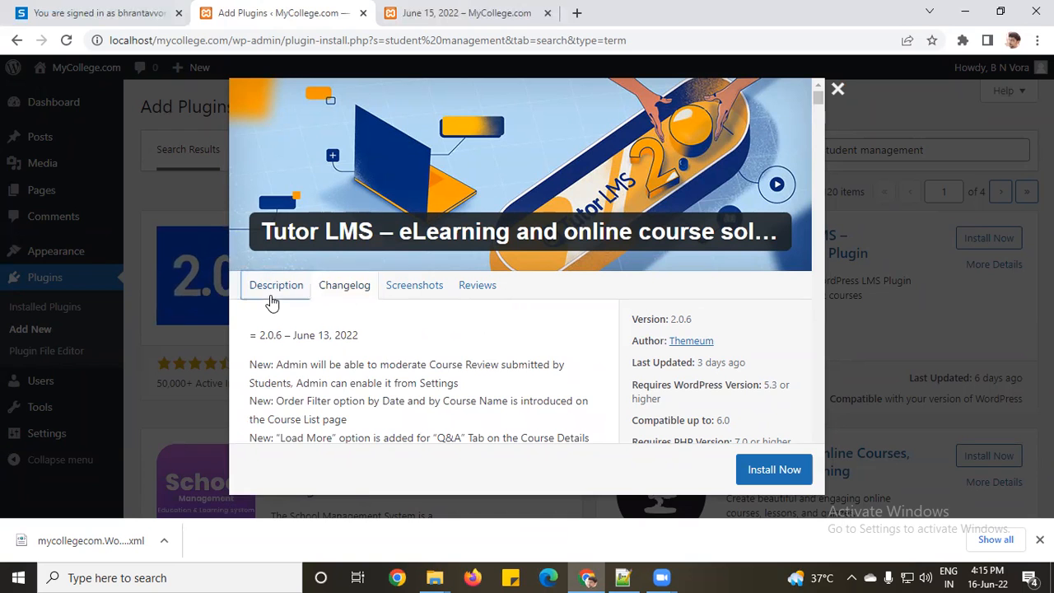
left_click(363, 295)
left_click(411, 287)
scroll(413, 355, "down", 4)
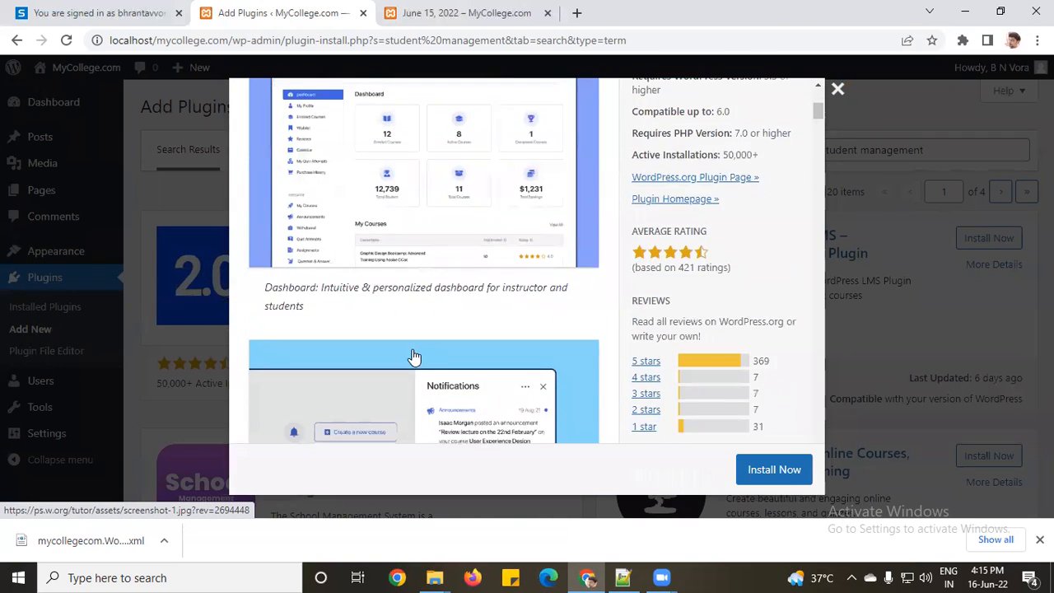
scroll(413, 356, "down", 3)
scroll(667, 350, "up", 1)
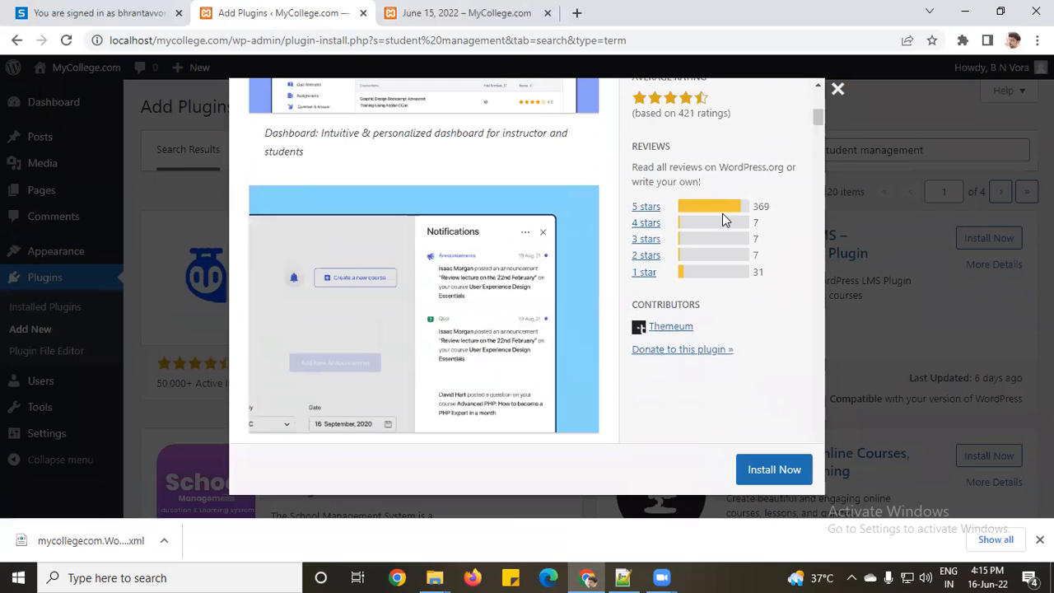
scroll(487, 278, "down", 3)
scroll(487, 285, "up", 2)
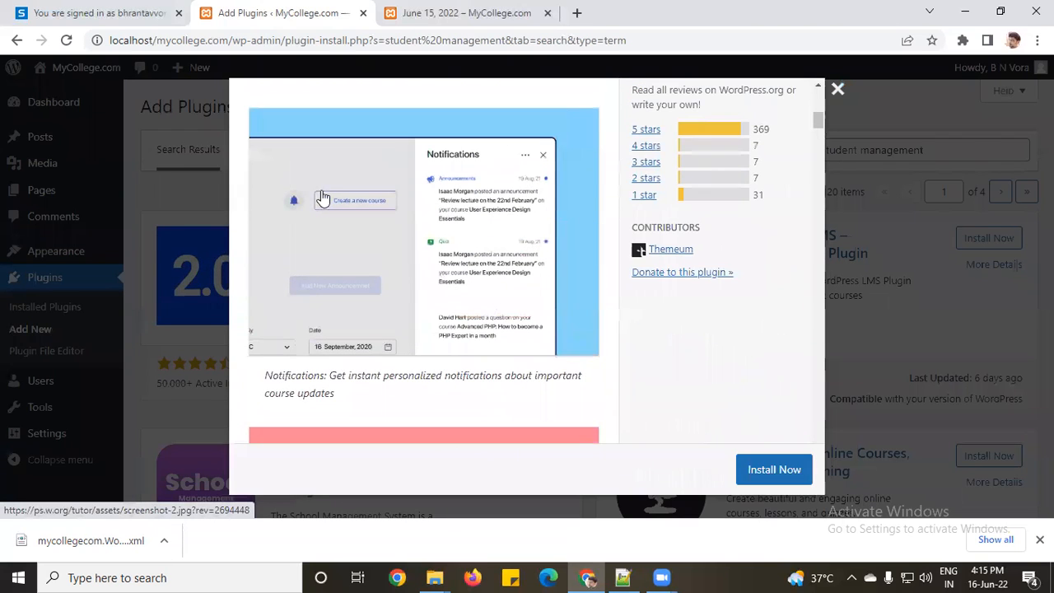
scroll(481, 233, "down", 3)
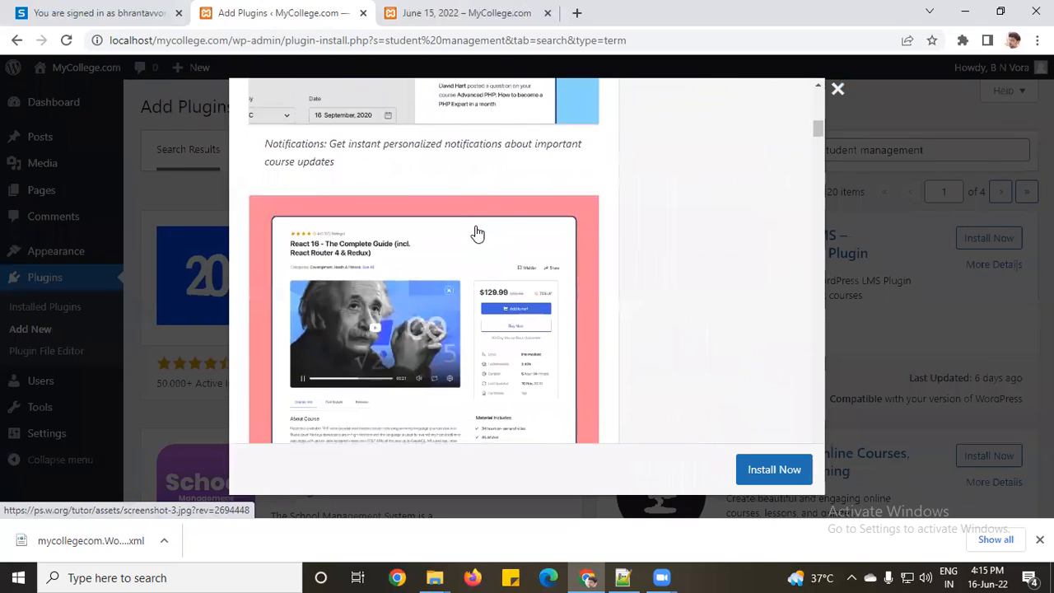
scroll(478, 235, "down", 10)
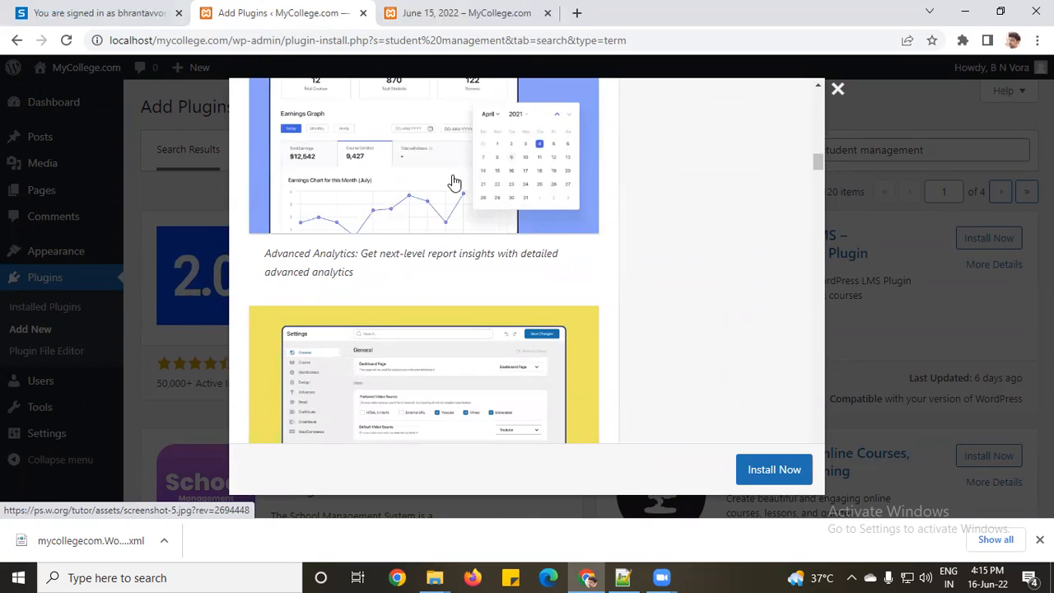
scroll(453, 181, "down", 15)
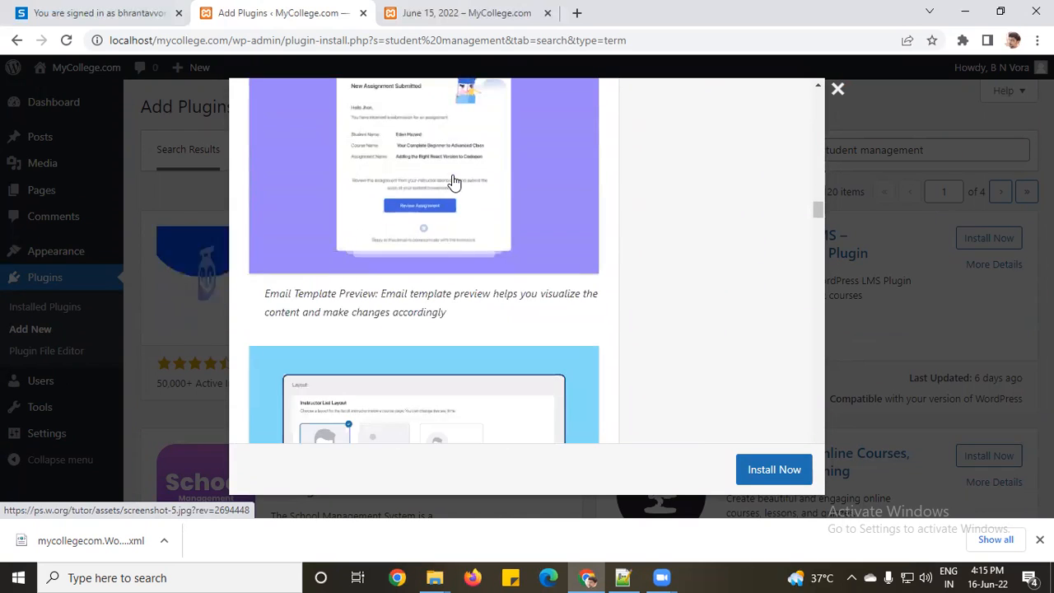
scroll(454, 181, "down", 4)
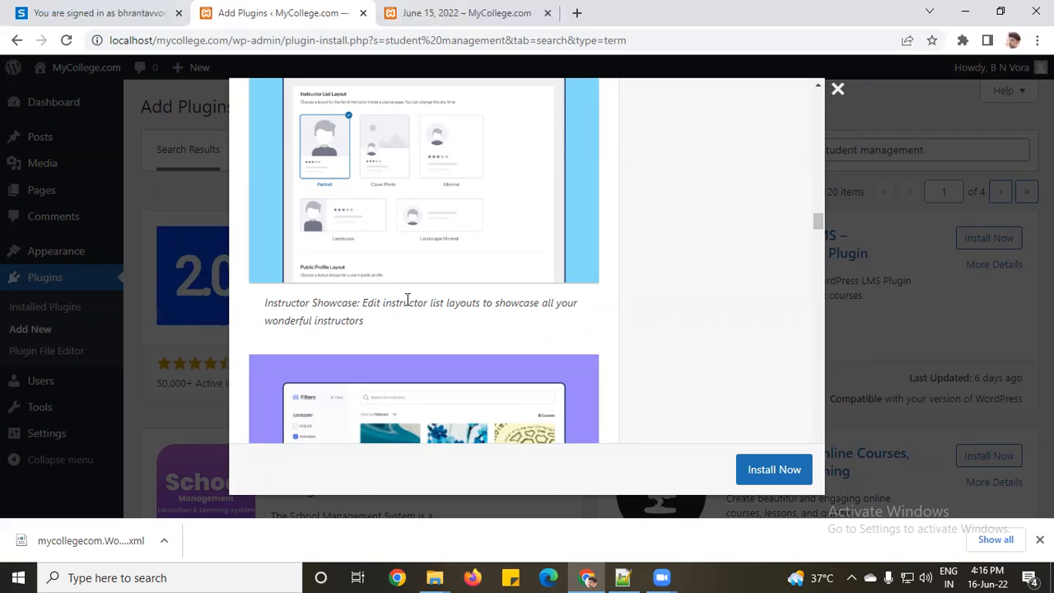
left_click(836, 89)
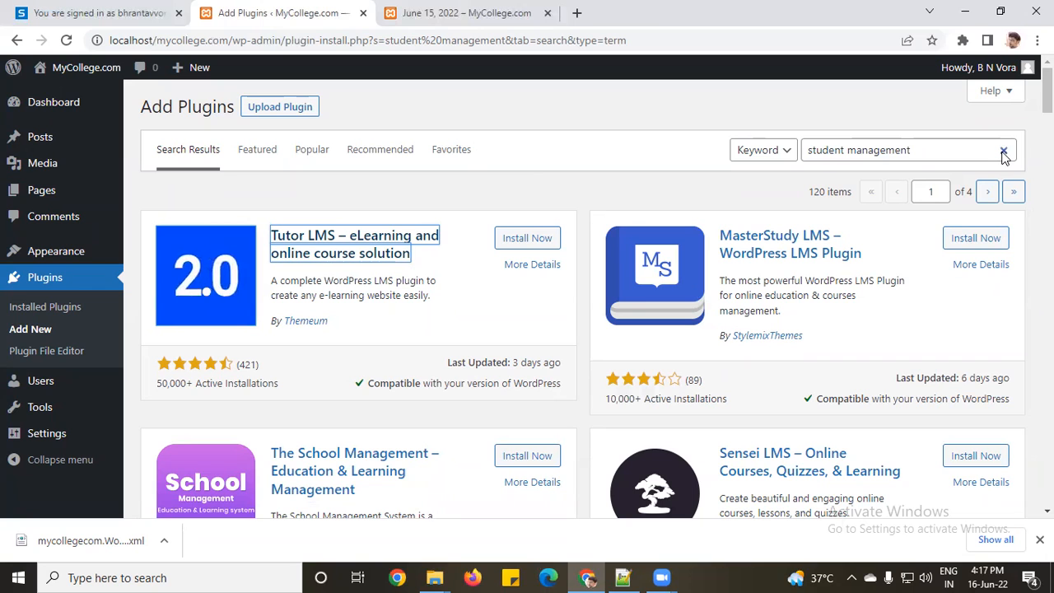
Step: Clear the 'student management' search, pass through Add New, and return to the installed Plugins list
left_click(1003, 153)
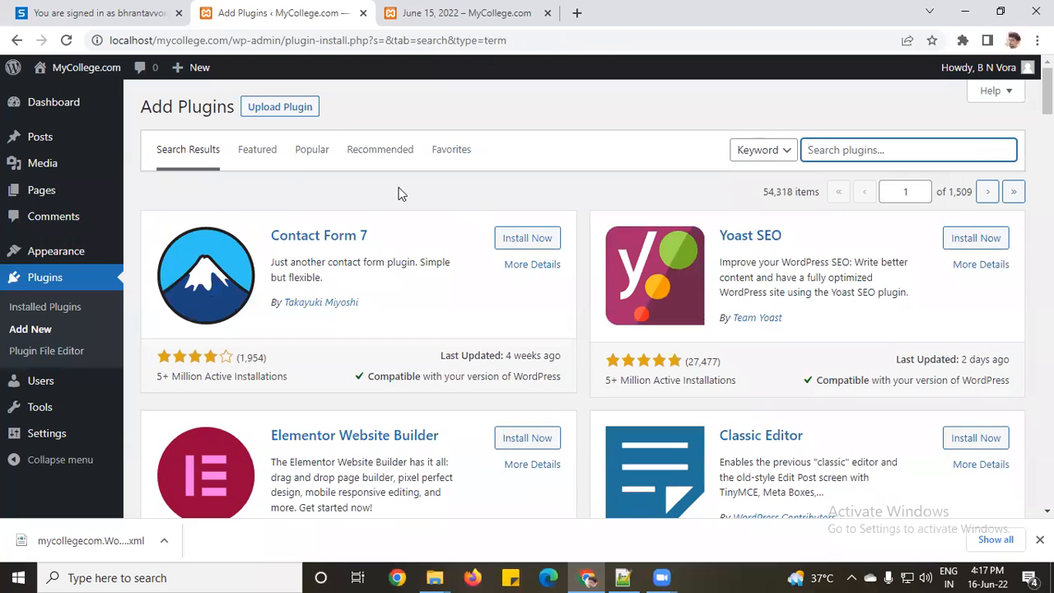
left_click(39, 275)
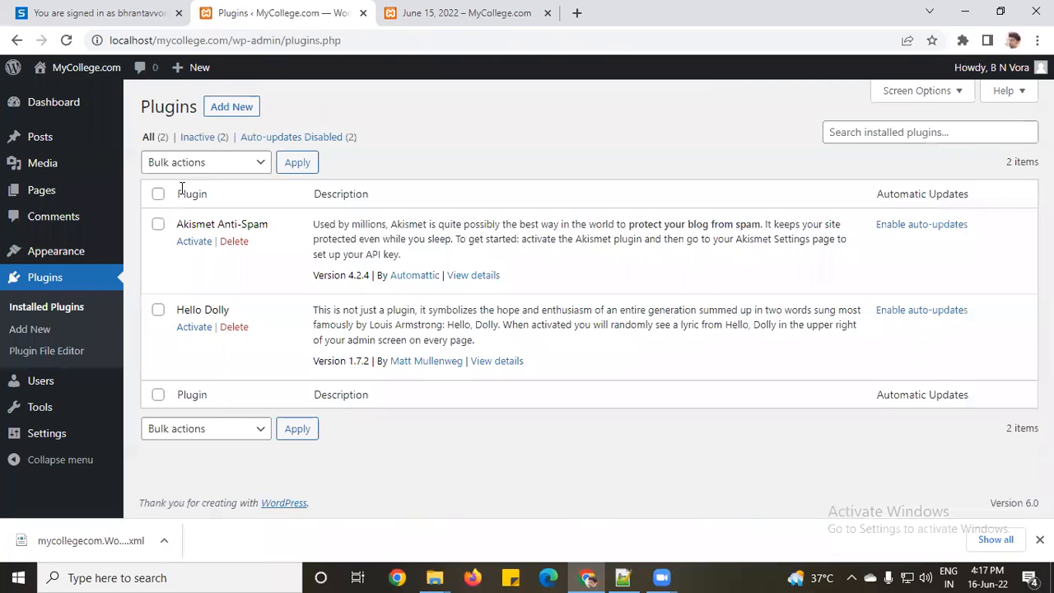
left_click(231, 109)
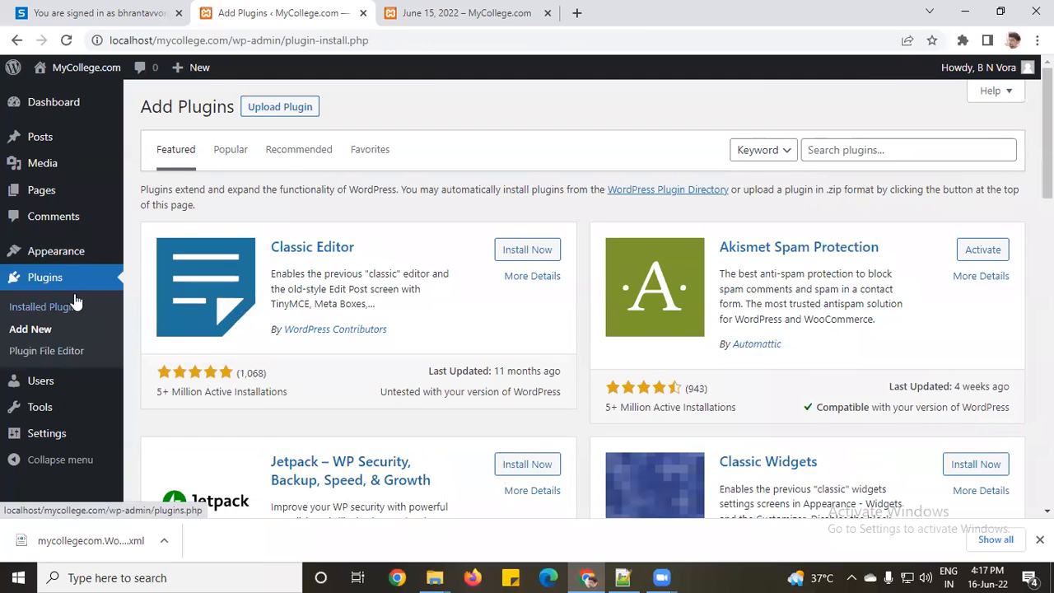
left_click(58, 281)
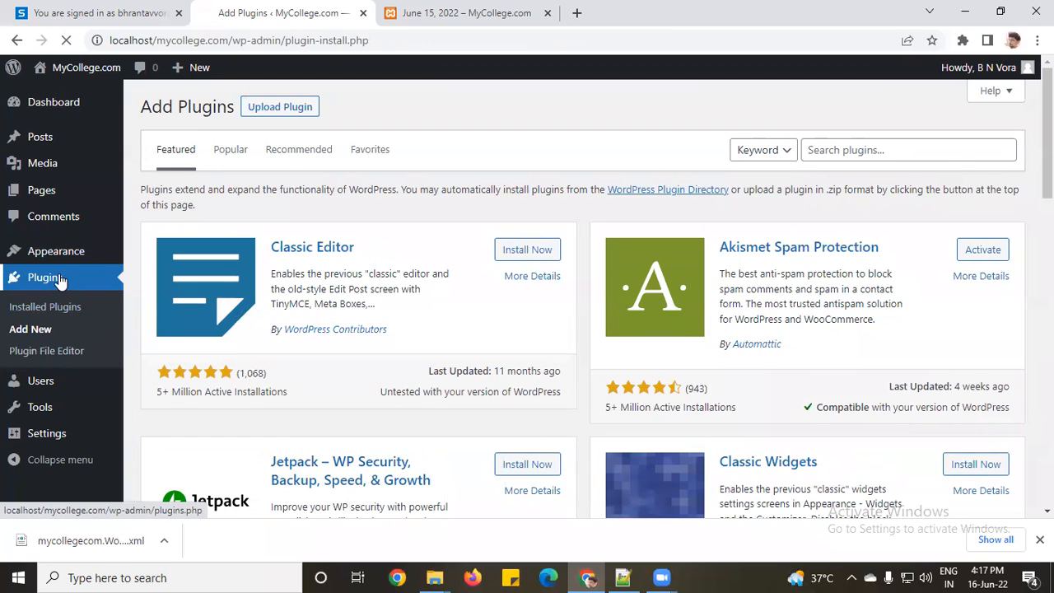
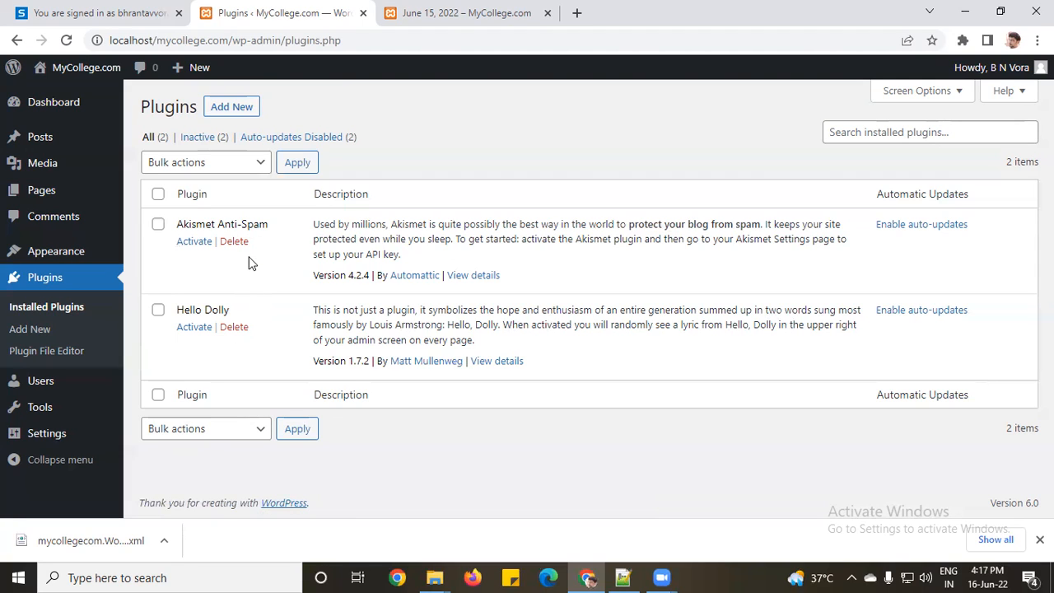
Step: Install the Classic Editor plugin from Add New and return to the Installed Plugins list
left_click(233, 111)
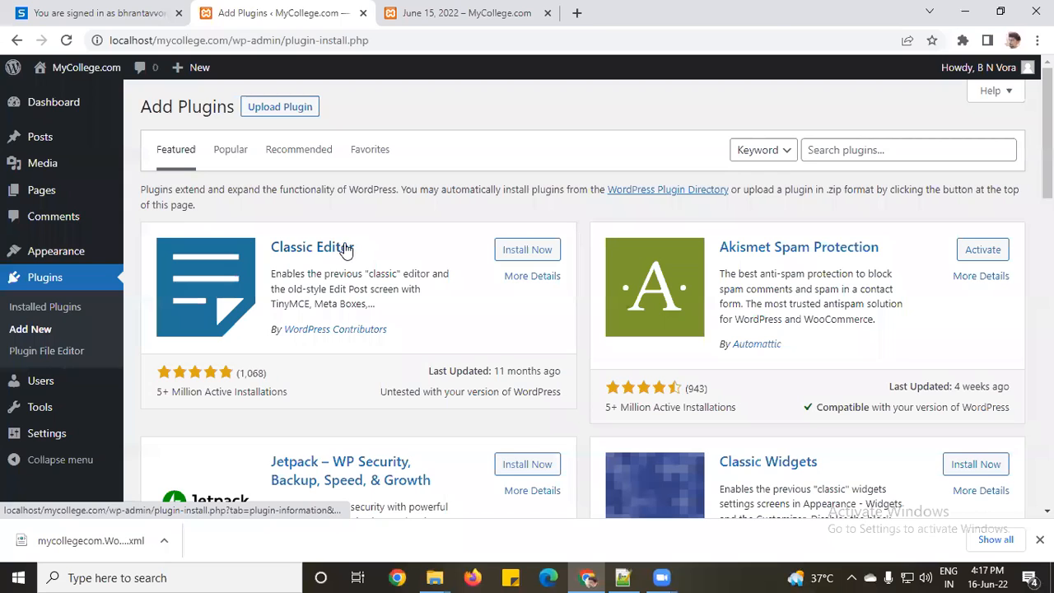
left_click(531, 256)
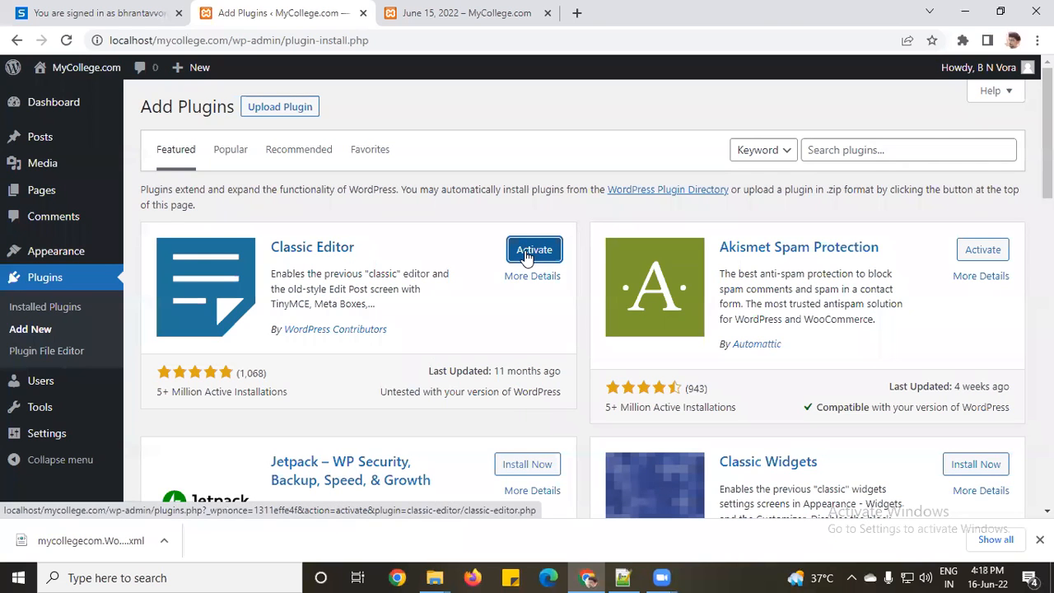
left_click(48, 281)
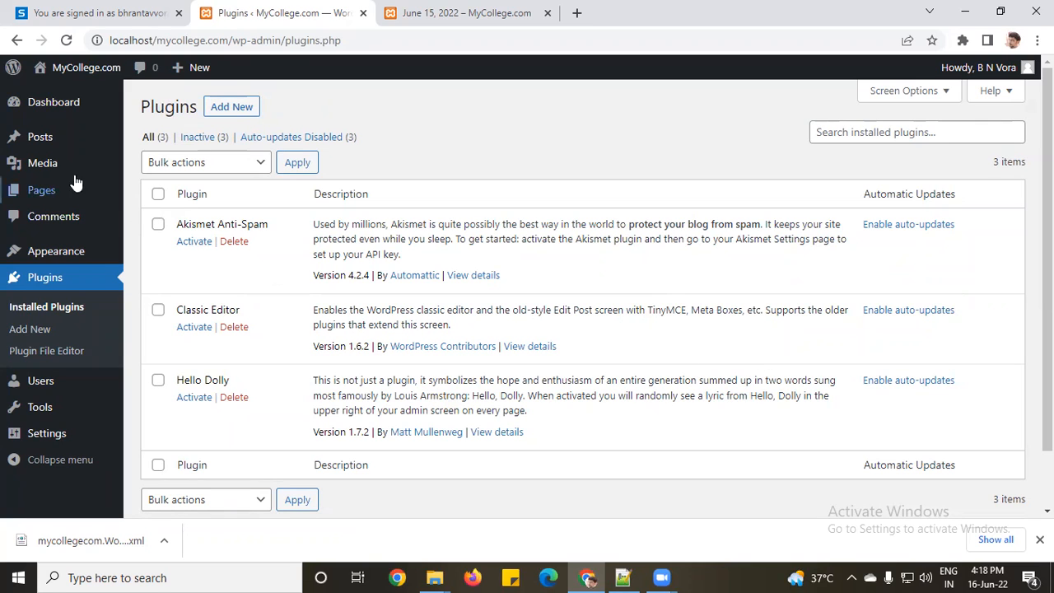
Step: Open a new page to confirm it uses the block editor, then return to Pages
left_click(46, 189)
left_click(235, 107)
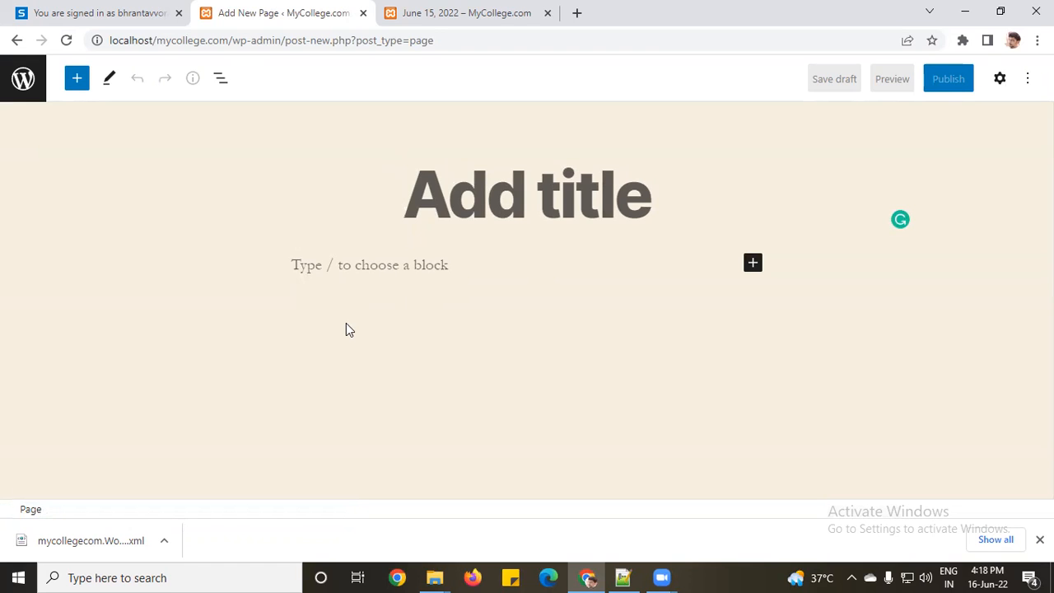
left_click(38, 86)
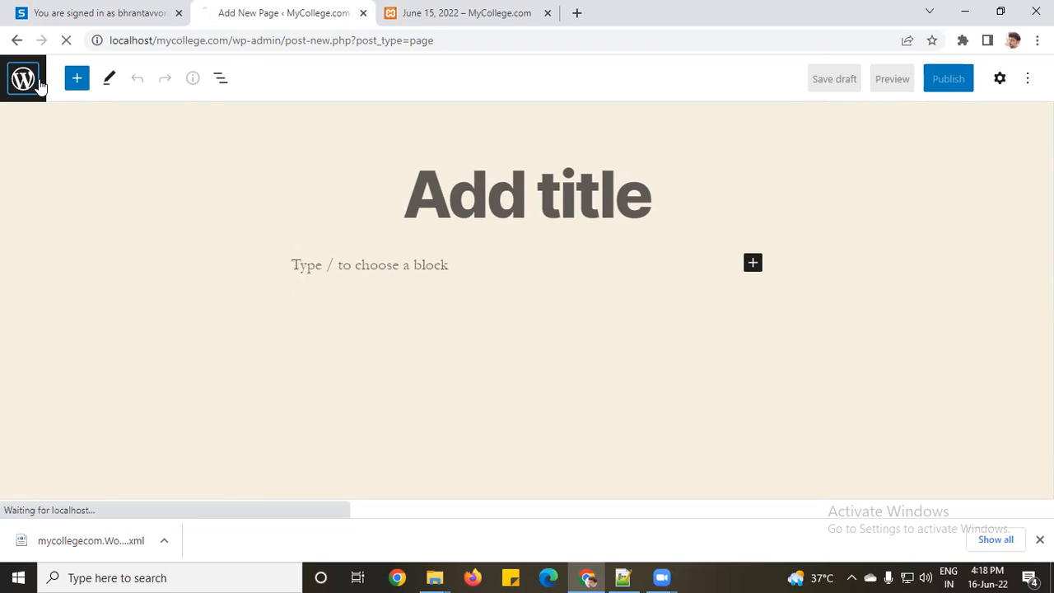
Step: Open a new post in the block editor, leave it, and go to Plugins
mouse_move(41, 135)
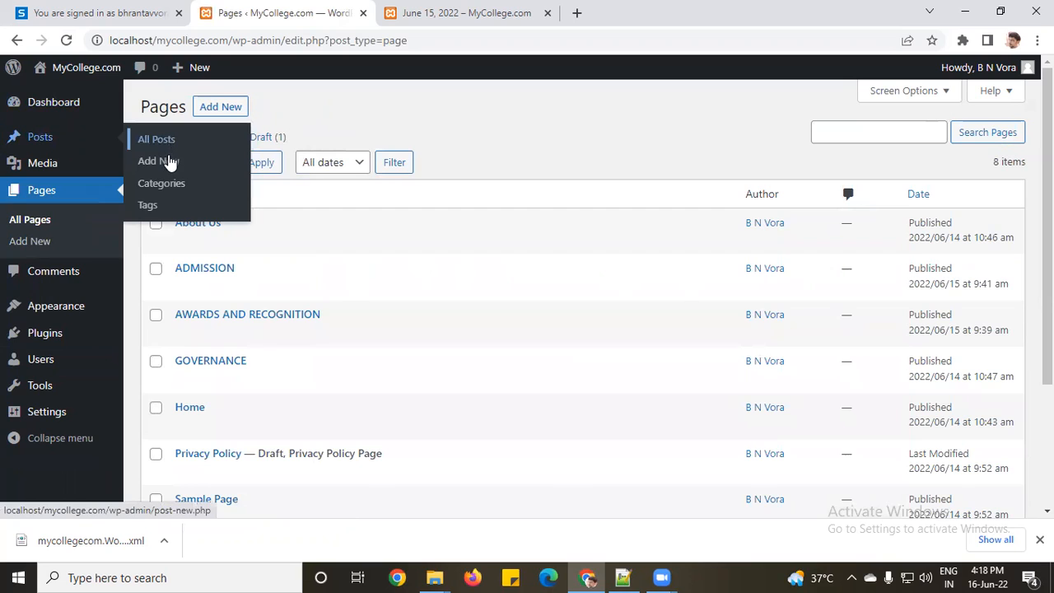
left_click(168, 162)
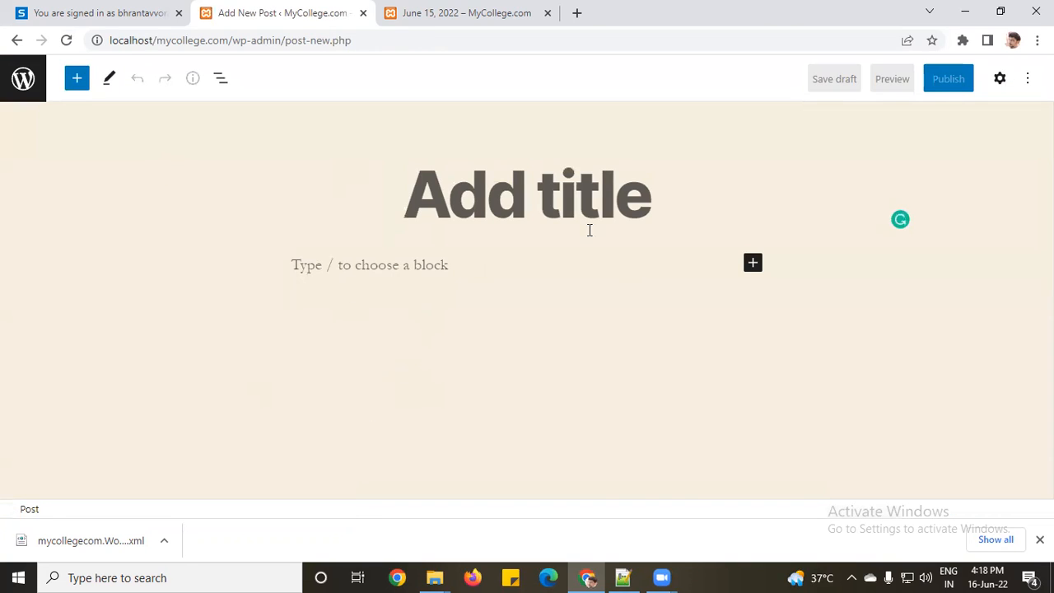
left_click(10, 74)
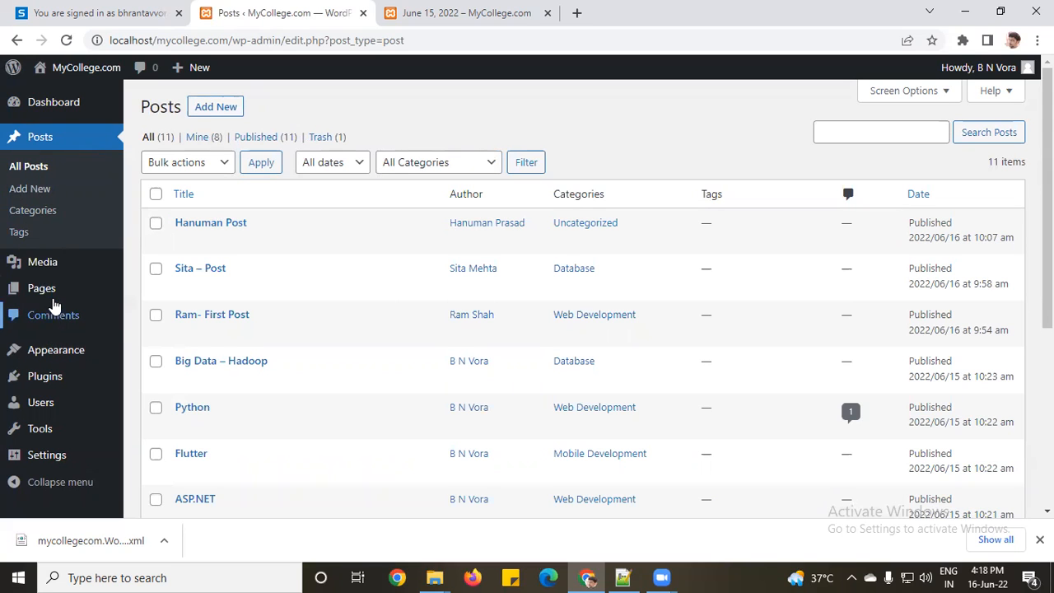
left_click(55, 379)
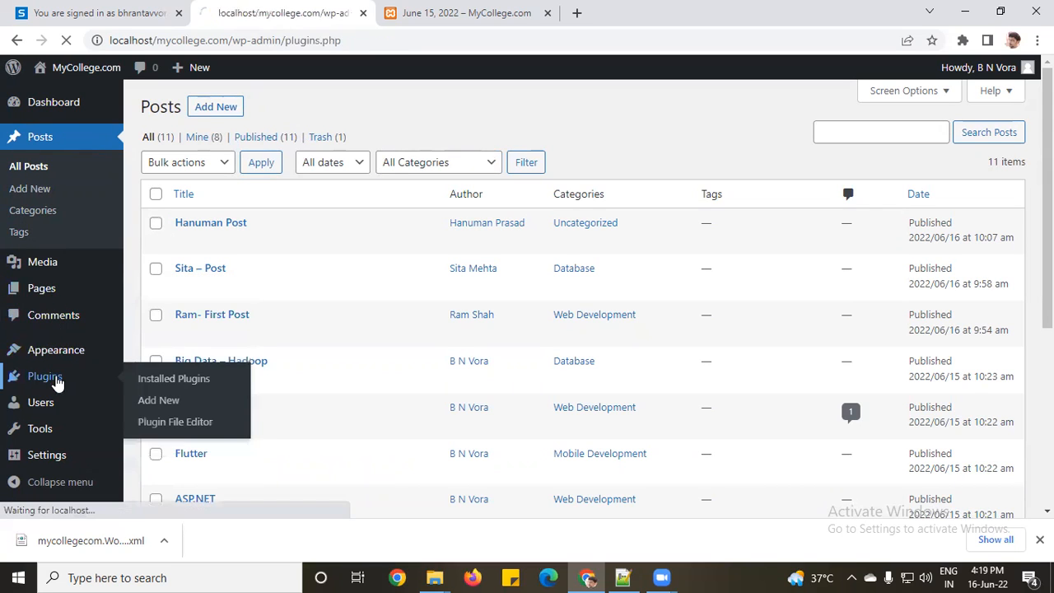
Step: Activate Classic Editor and start a new post, which now opens in the classic layout
left_click(196, 328)
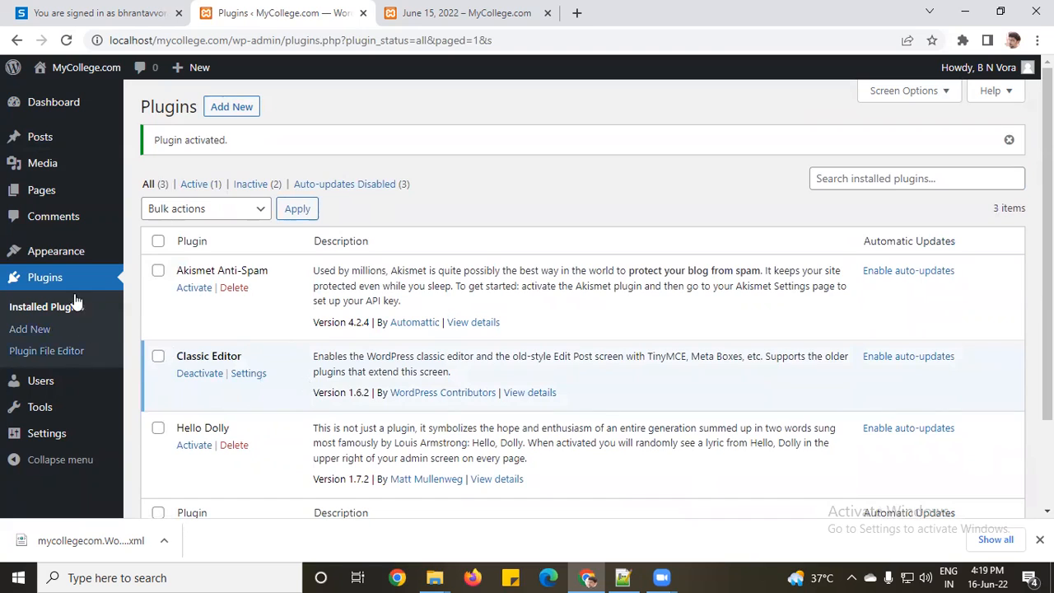
mouse_move(40, 145)
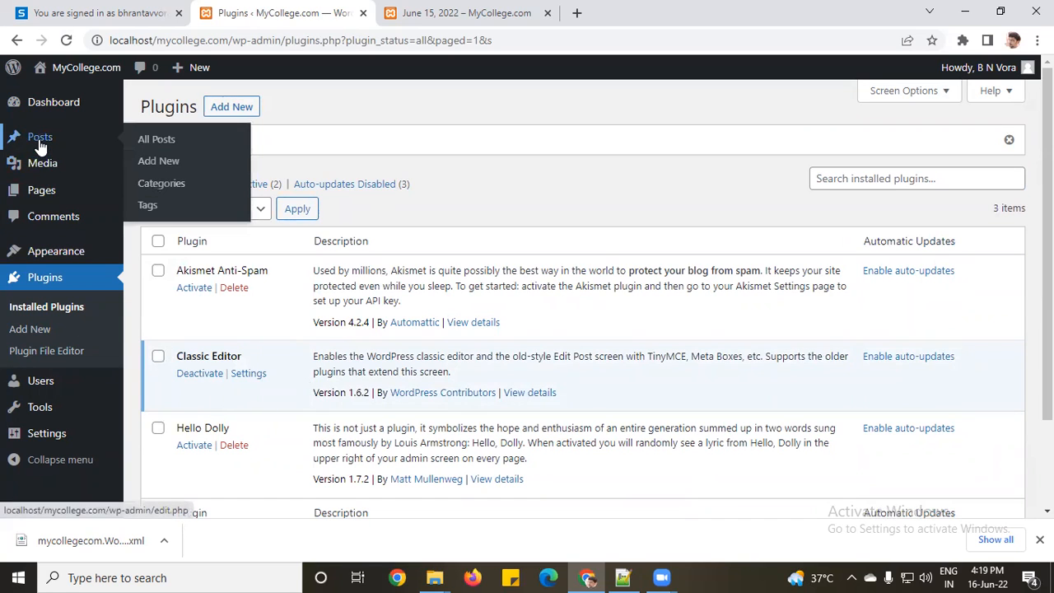
left_click(168, 169)
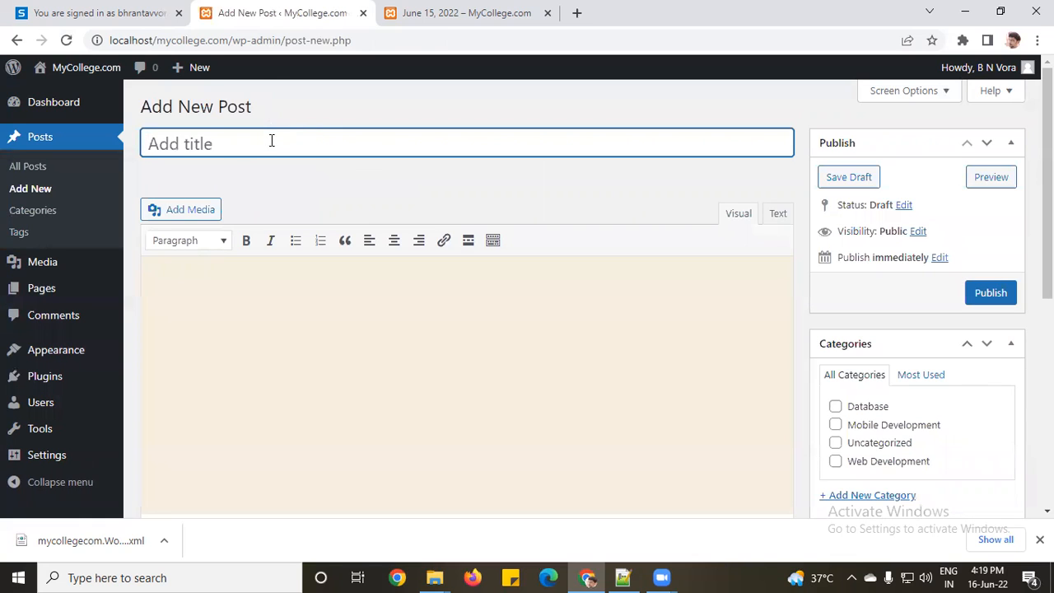
left_click(269, 308)
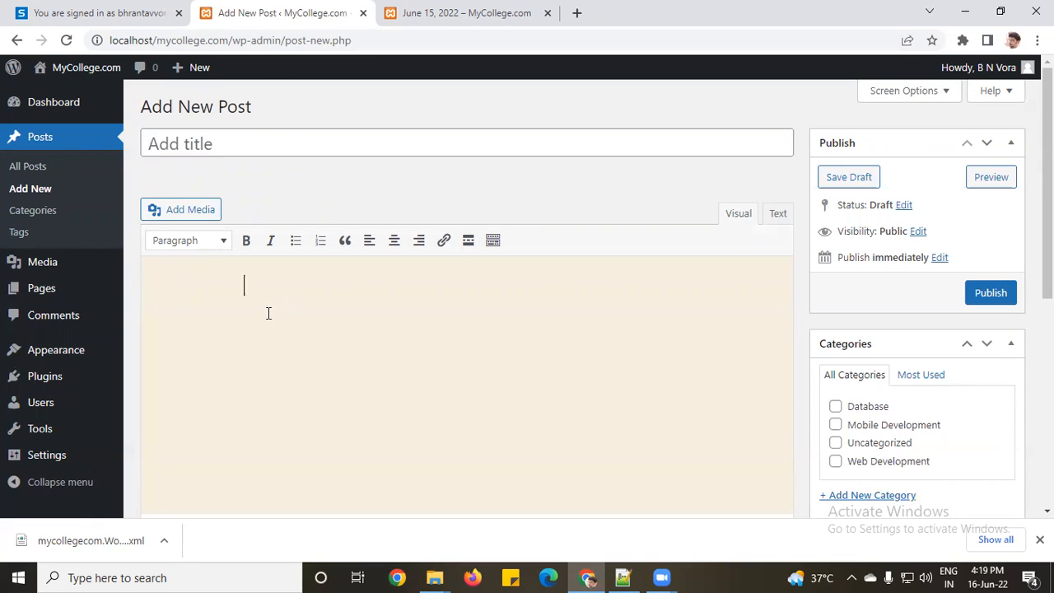
scroll(266, 318, "down", 5)
scroll(267, 322, "up", 3)
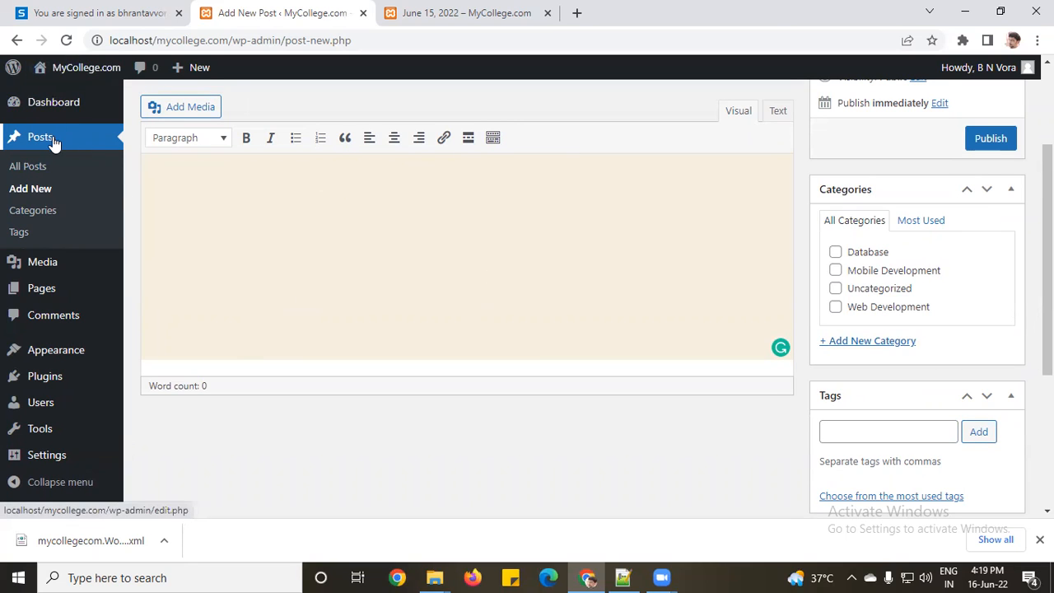
Step: Deactivate Classic Editor so a new post opens in the block editor again
left_click(45, 379)
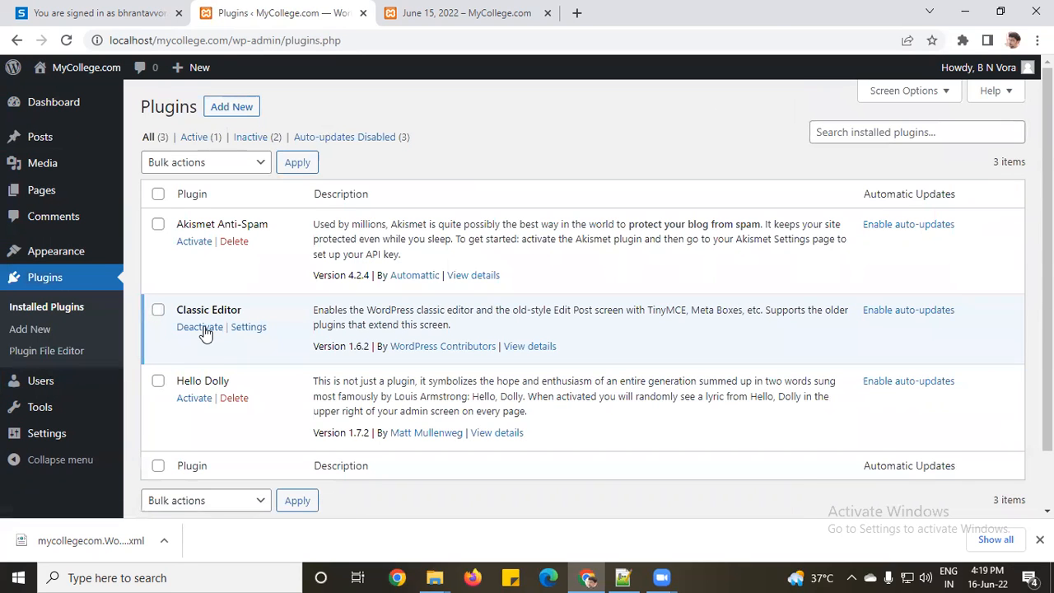
left_click(203, 333)
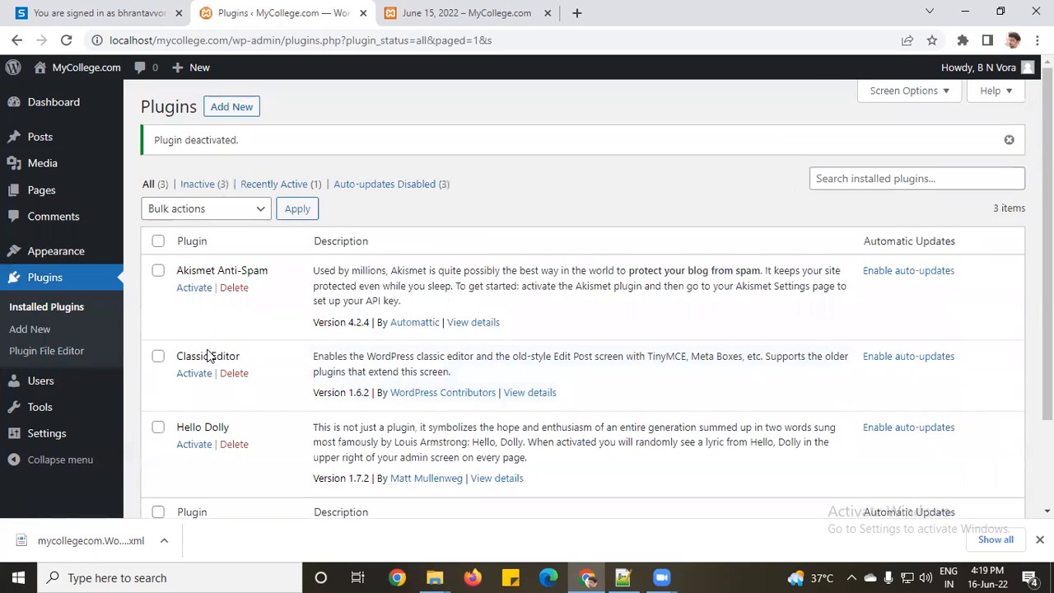
mouse_move(52, 142)
left_click(162, 163)
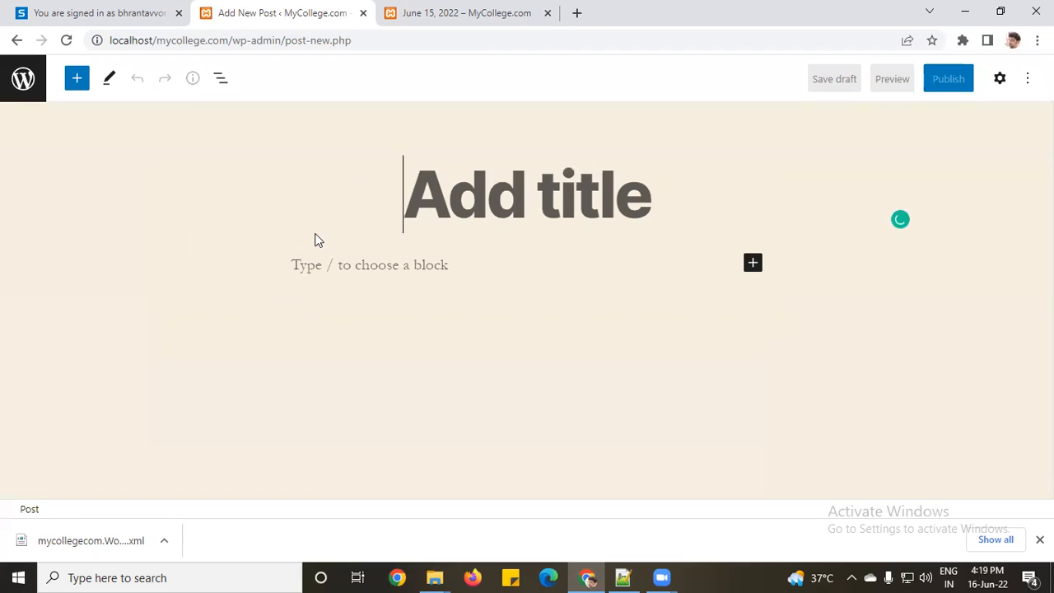
Step: Try the quick block inserter, then leave the unsaved post for the Posts list
left_click(428, 265)
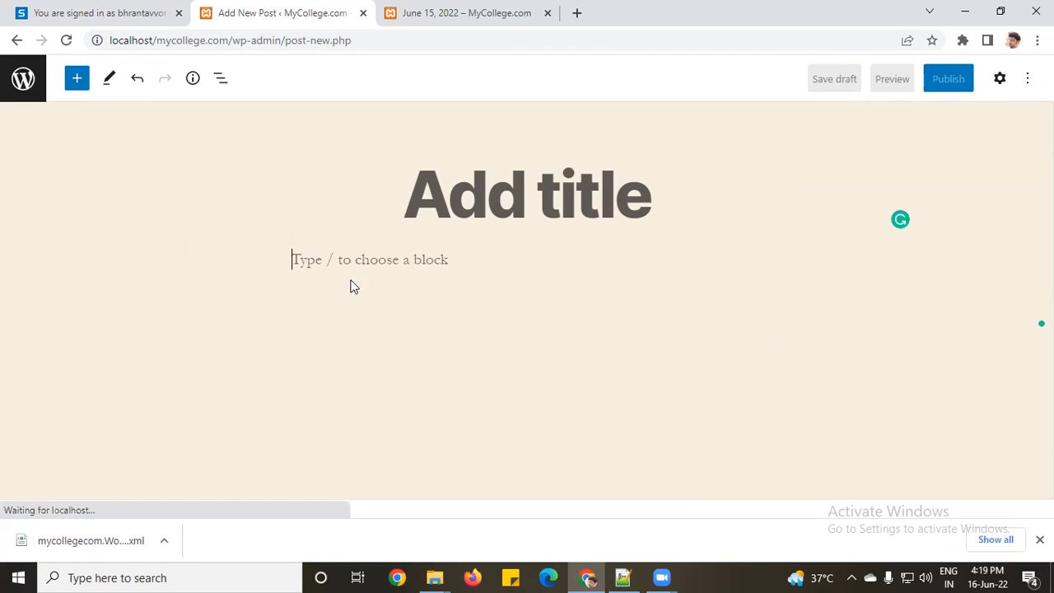
left_click(756, 259)
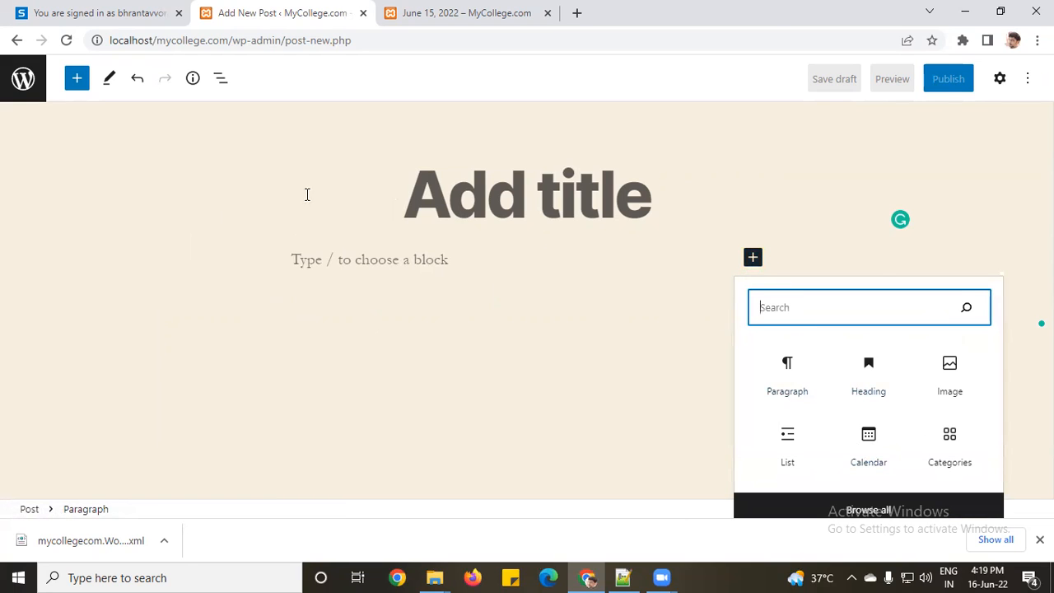
left_click(449, 262)
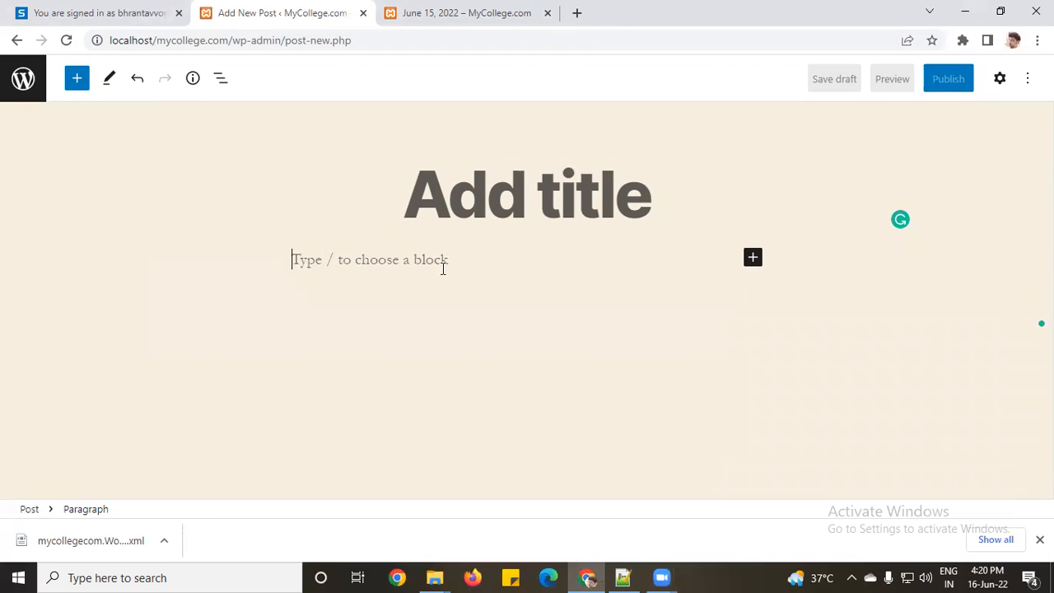
left_click(439, 551)
left_click(706, 381)
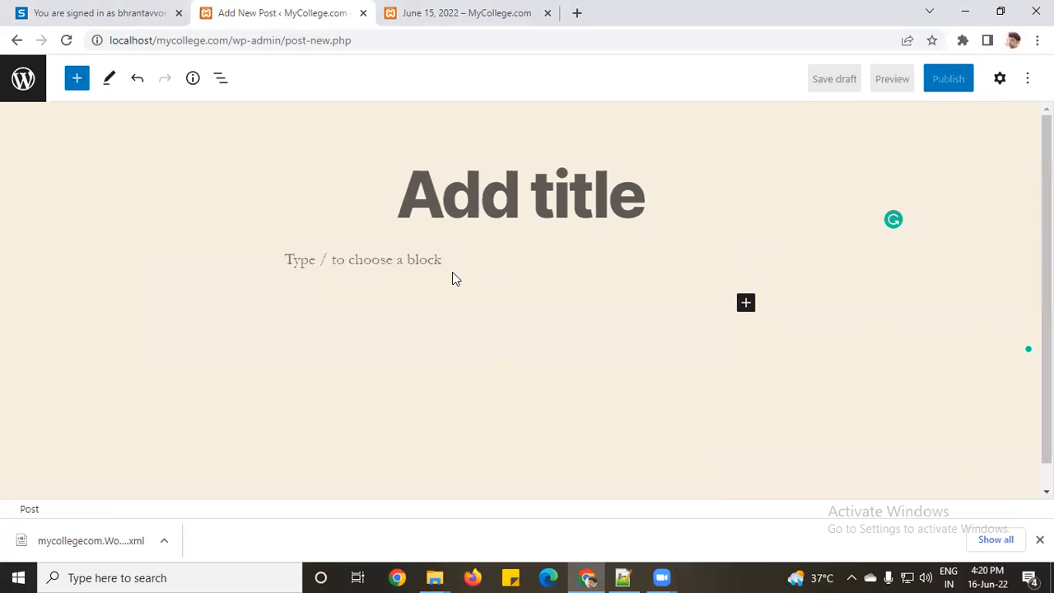
left_click(23, 78)
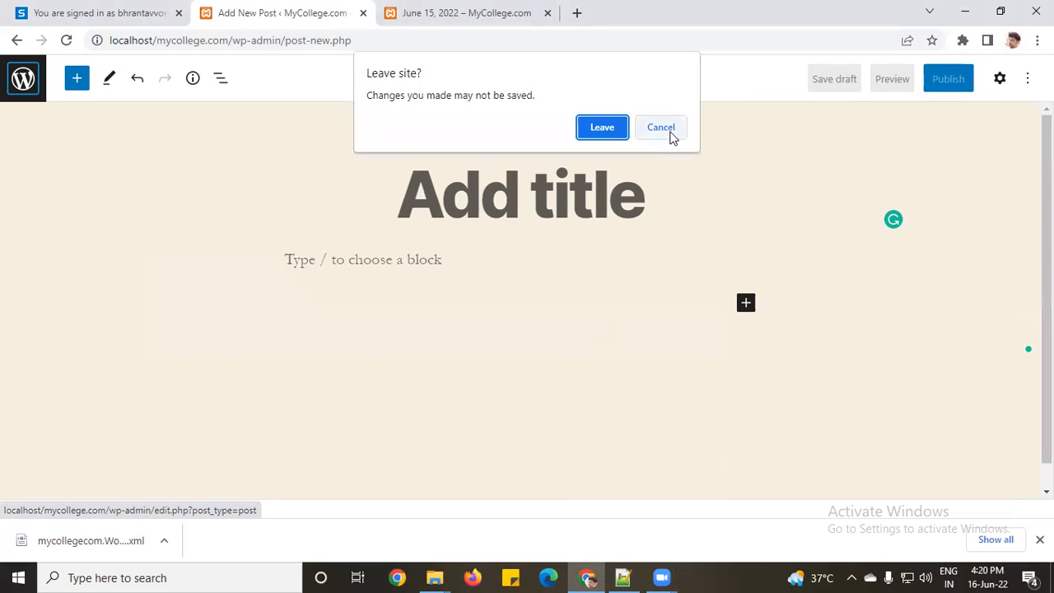
left_click(600, 128)
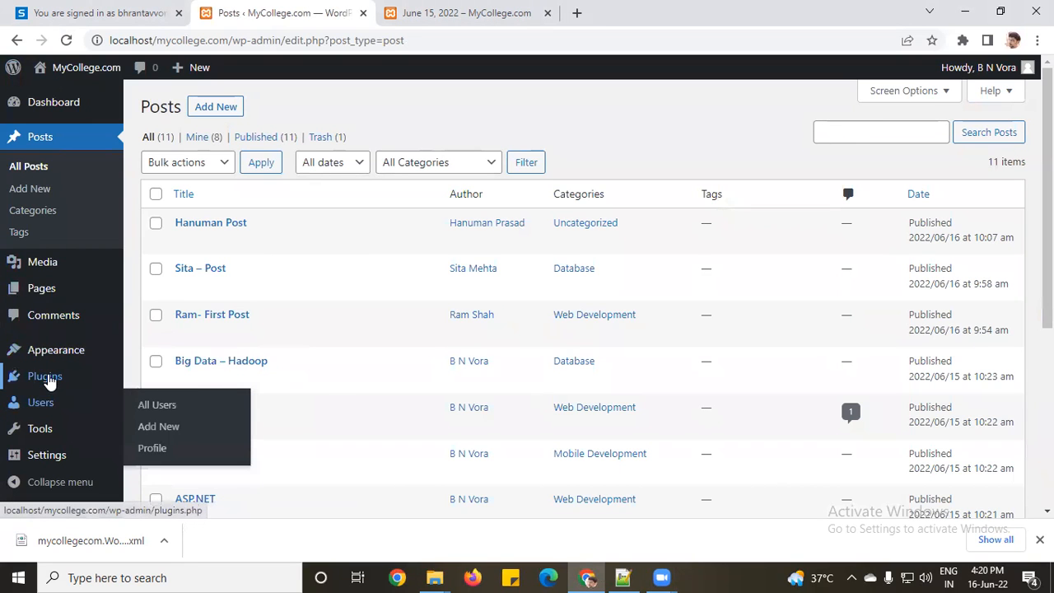
Step: Search the plugin directory for 'contact form', then install and activate Contact Form 7
left_click(47, 381)
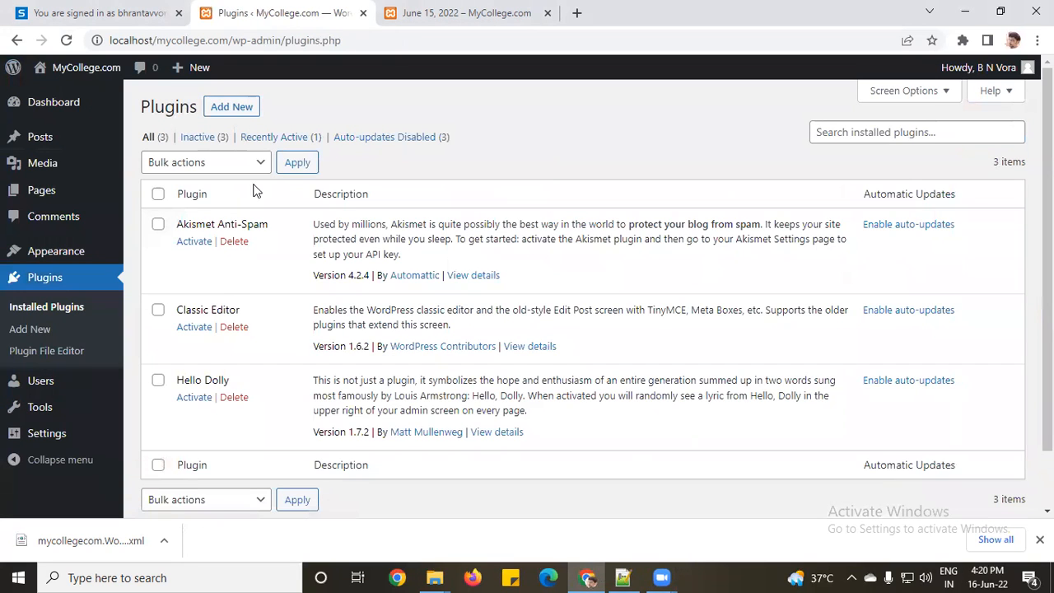
left_click(231, 114)
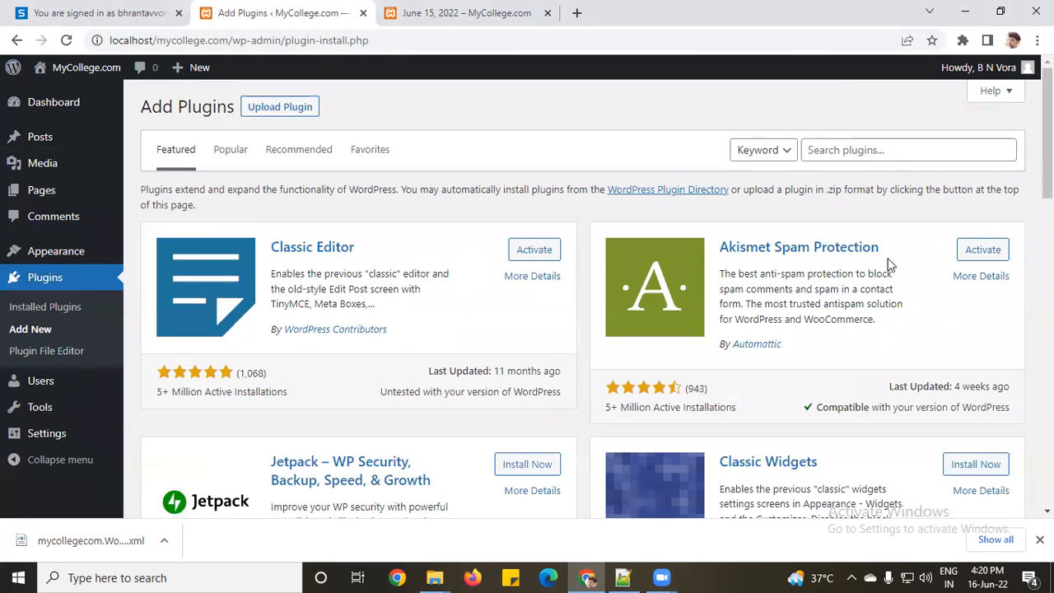
left_click(875, 150)
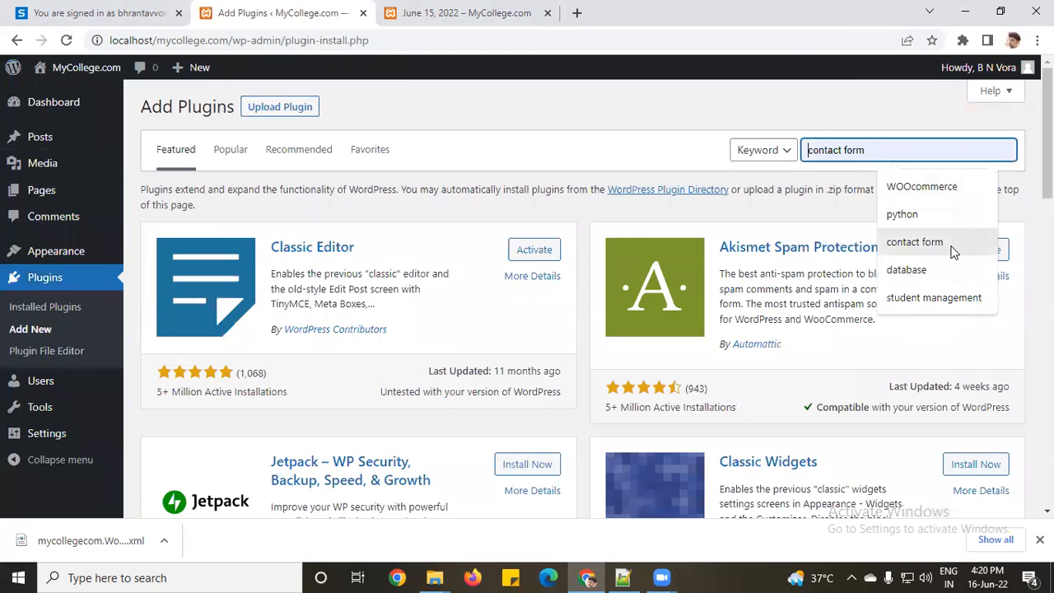
left_click(914, 242)
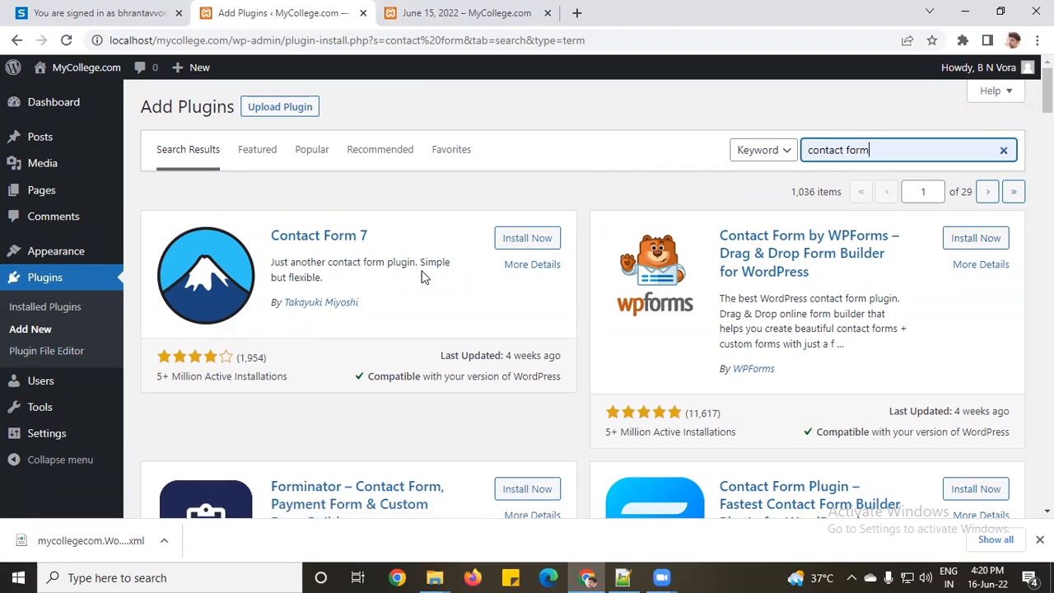
left_click(535, 243)
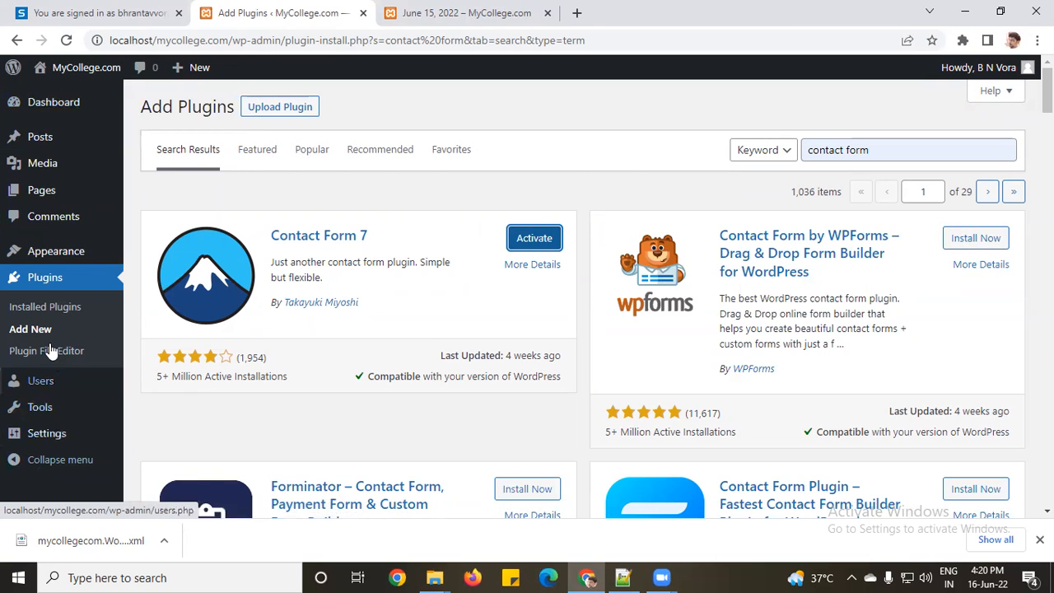
mouse_move(41, 255)
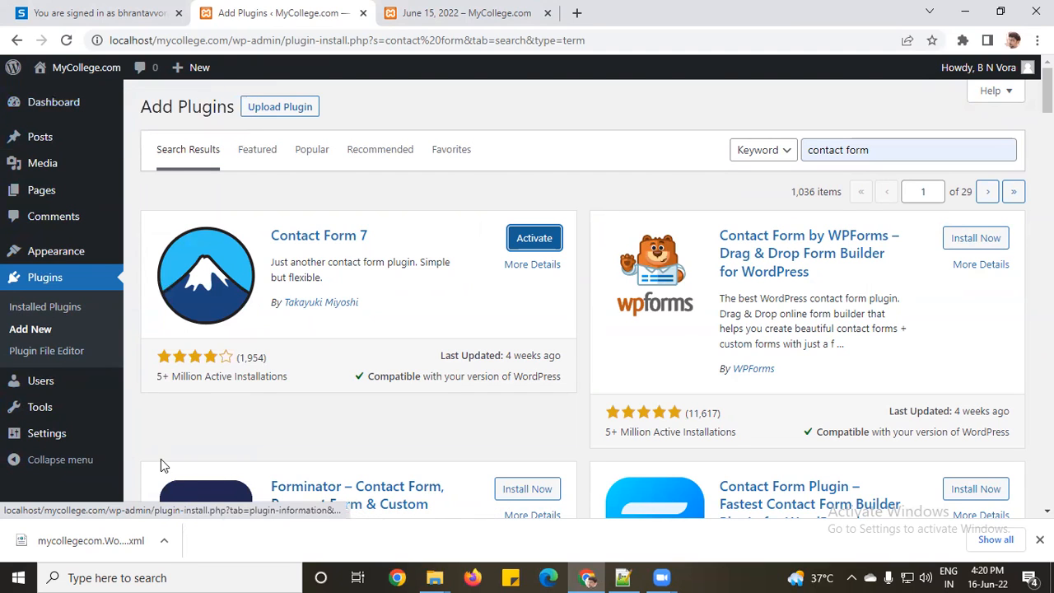
left_click(535, 239)
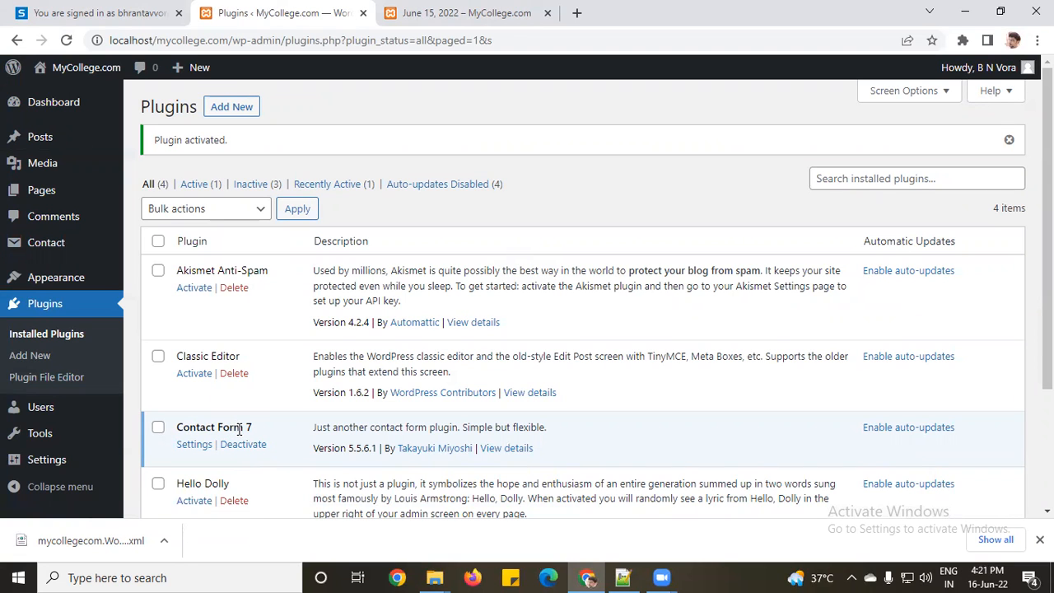
left_click(457, 10)
scroll(307, 258, "up", 3)
scroll(305, 260, "up", 15)
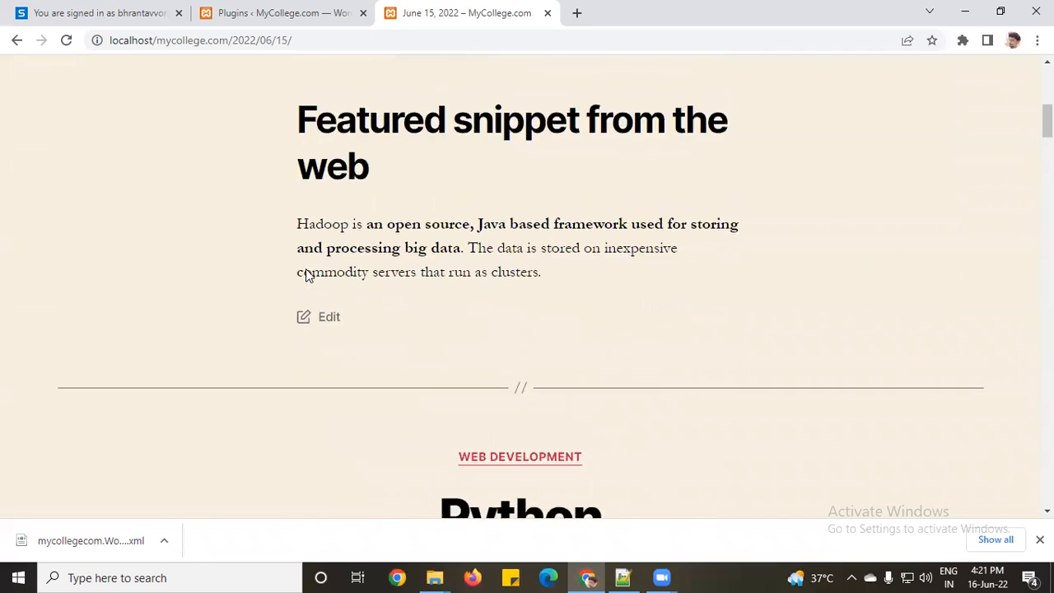
mouse_move(941, 103)
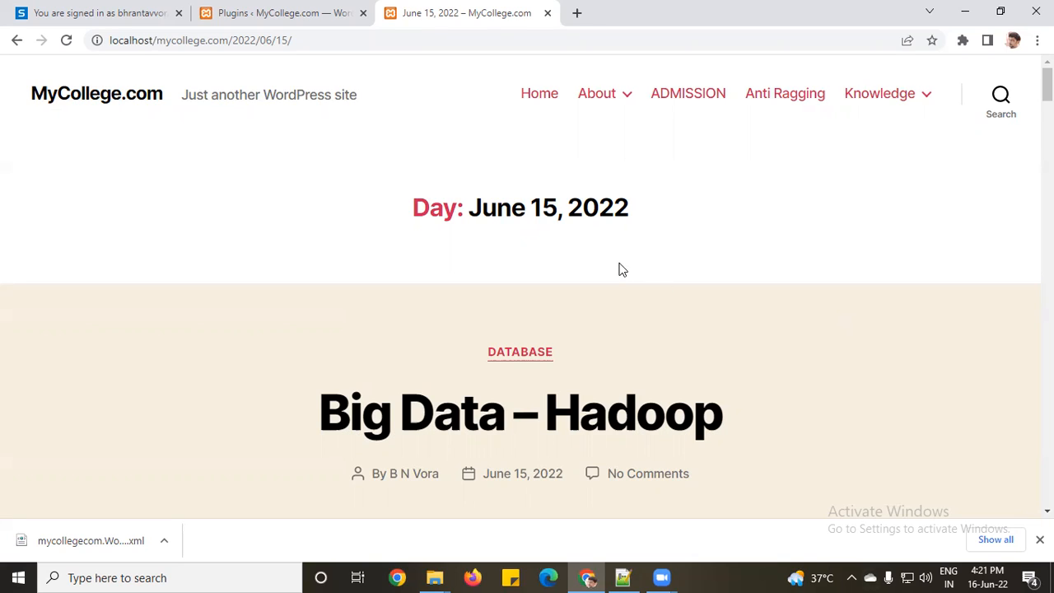
left_click(275, 11)
left_click(46, 243)
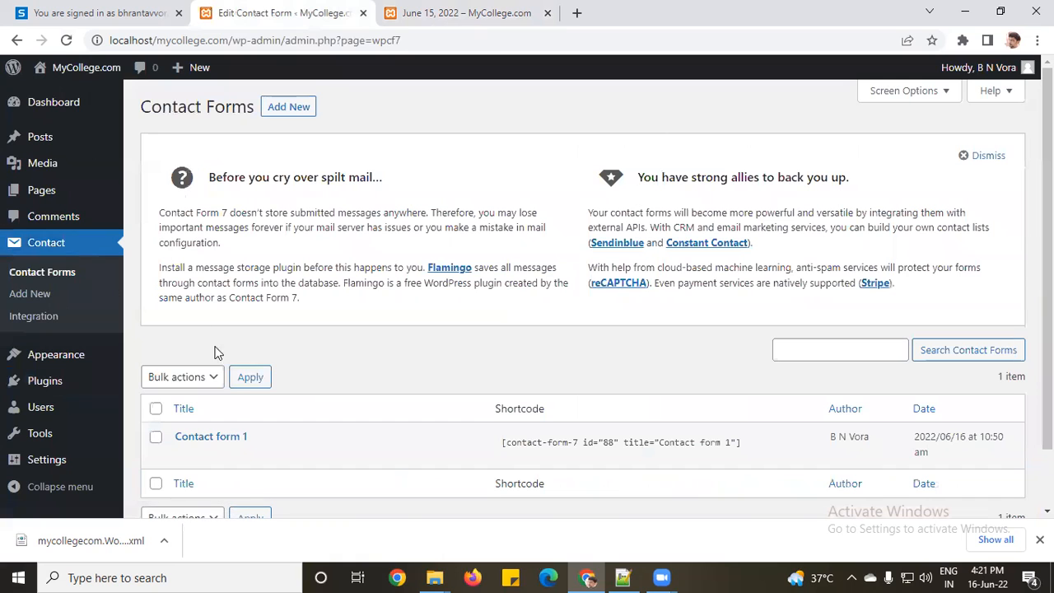
Step: Copy the Contact form 1 shortcode from Contact Forms and start a blank new page
scroll(289, 433, "down", 2)
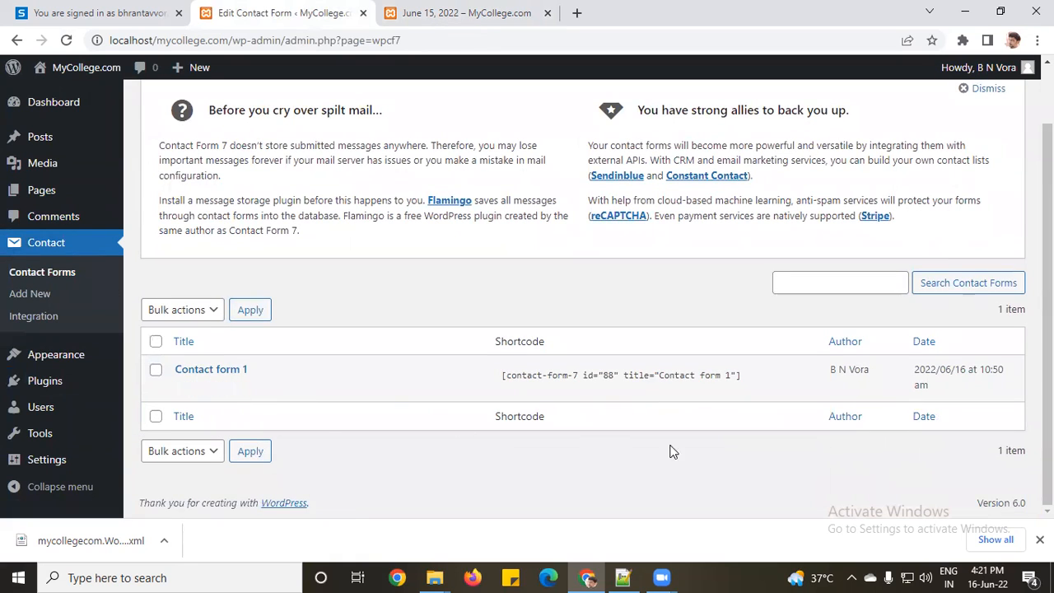
left_click(524, 376)
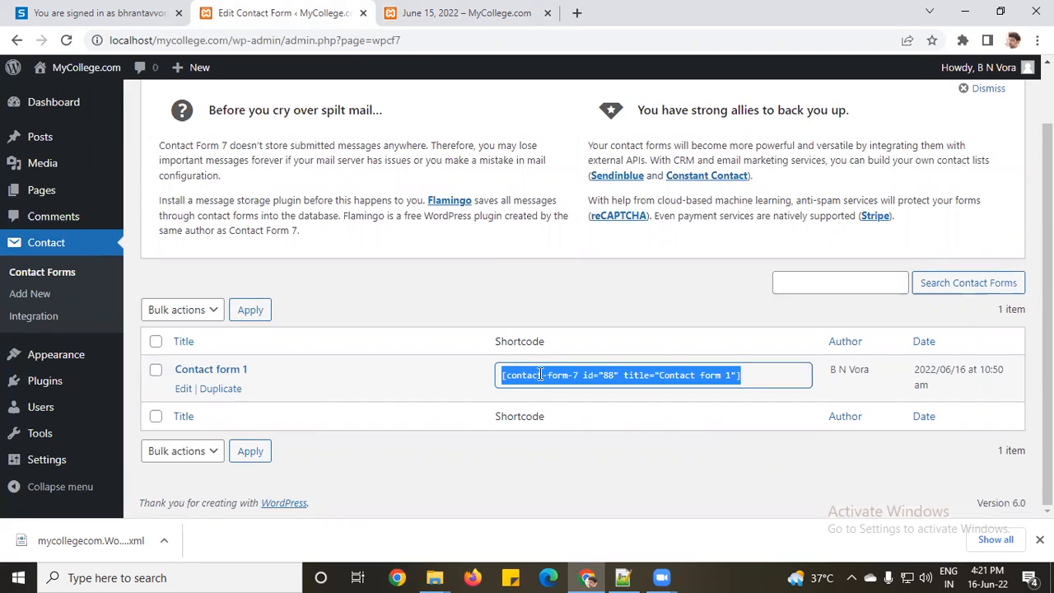
right_click(554, 376)
left_click(583, 394)
left_click(452, 365)
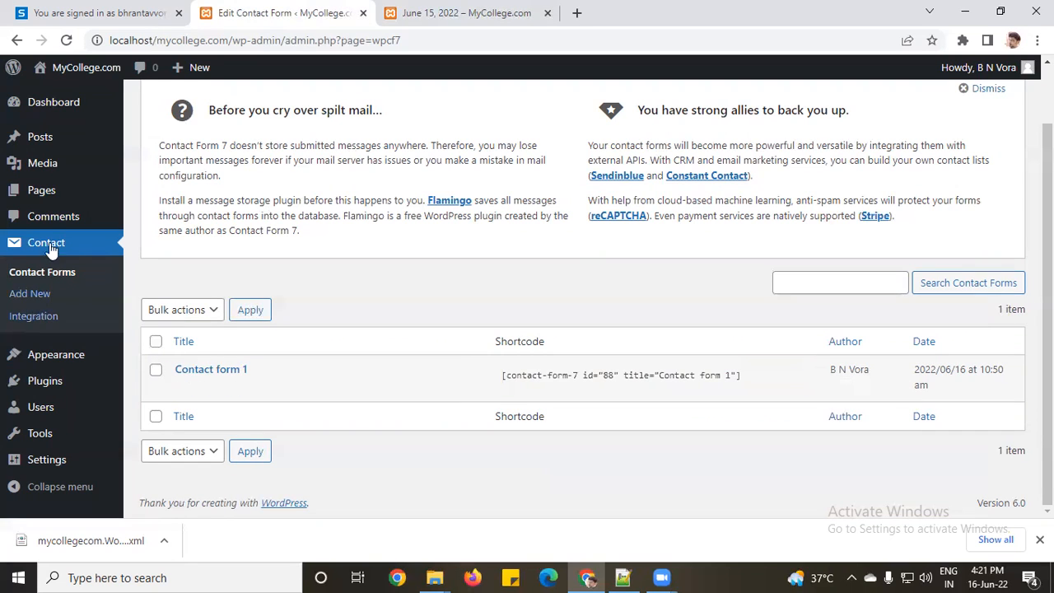
mouse_move(47, 192)
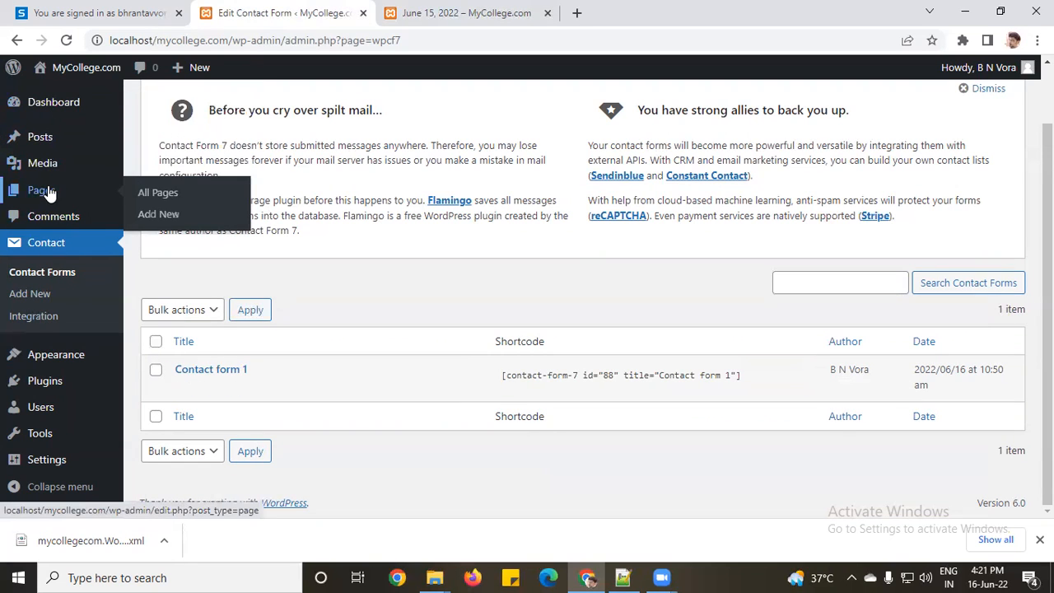
left_click(172, 218)
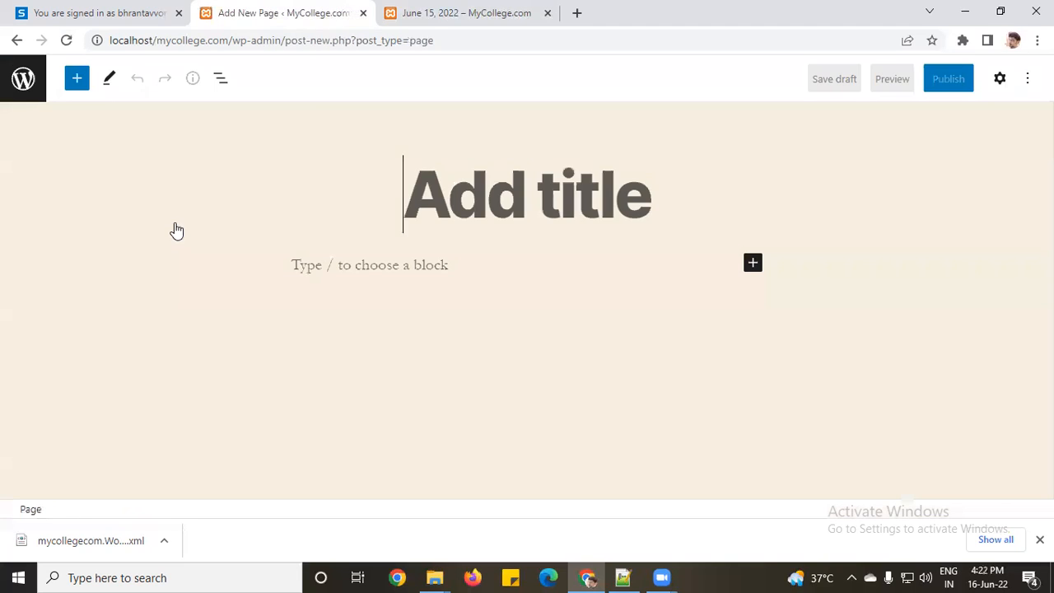
Step: Title the page 'Contact Us', add a Contact Form 7 block using Contact form 1, and publish
type("C")
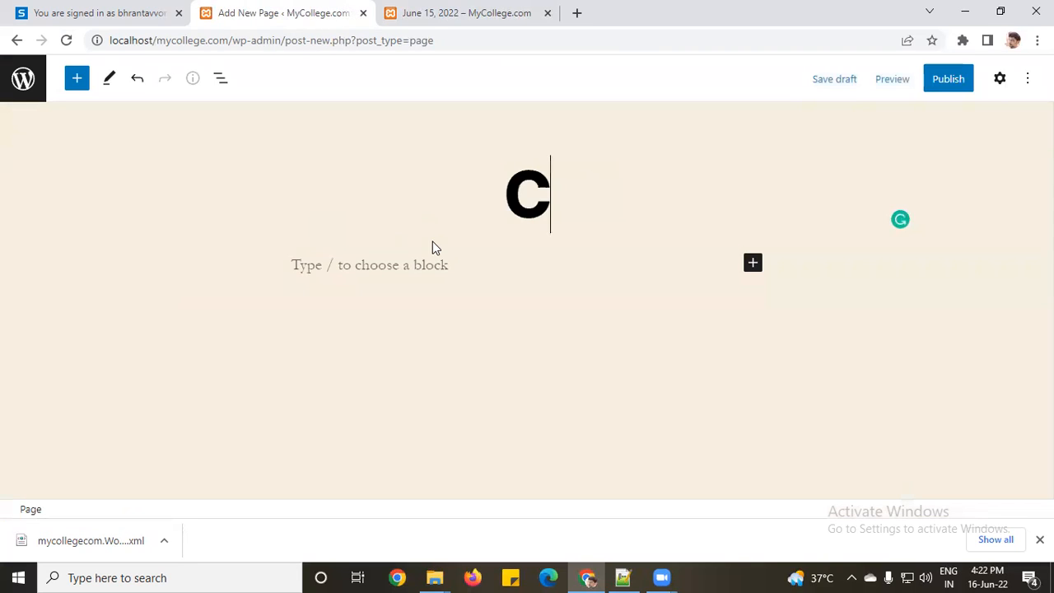
type("ontact Us")
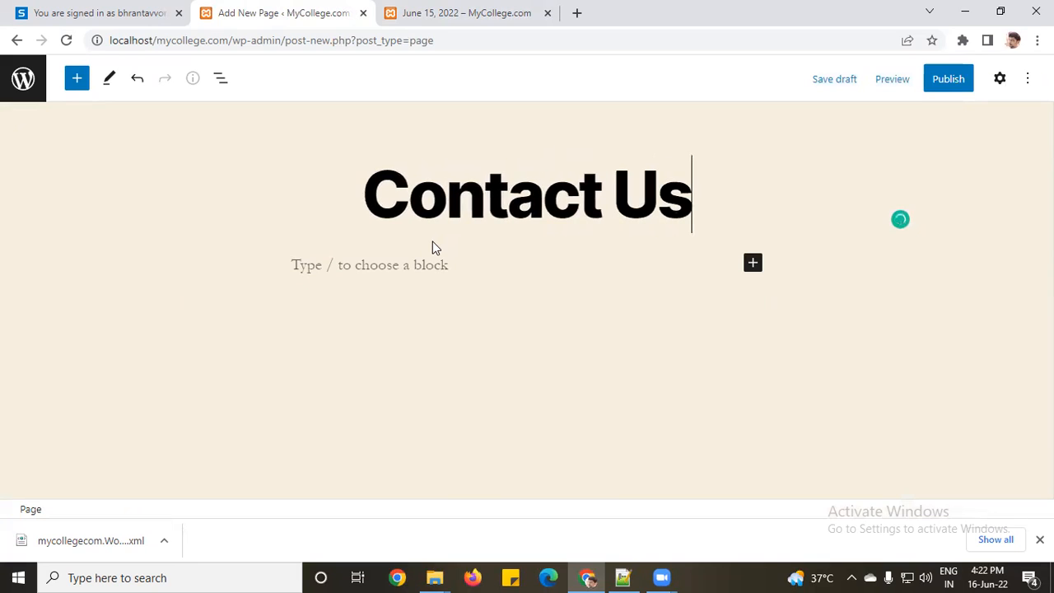
left_click(427, 266)
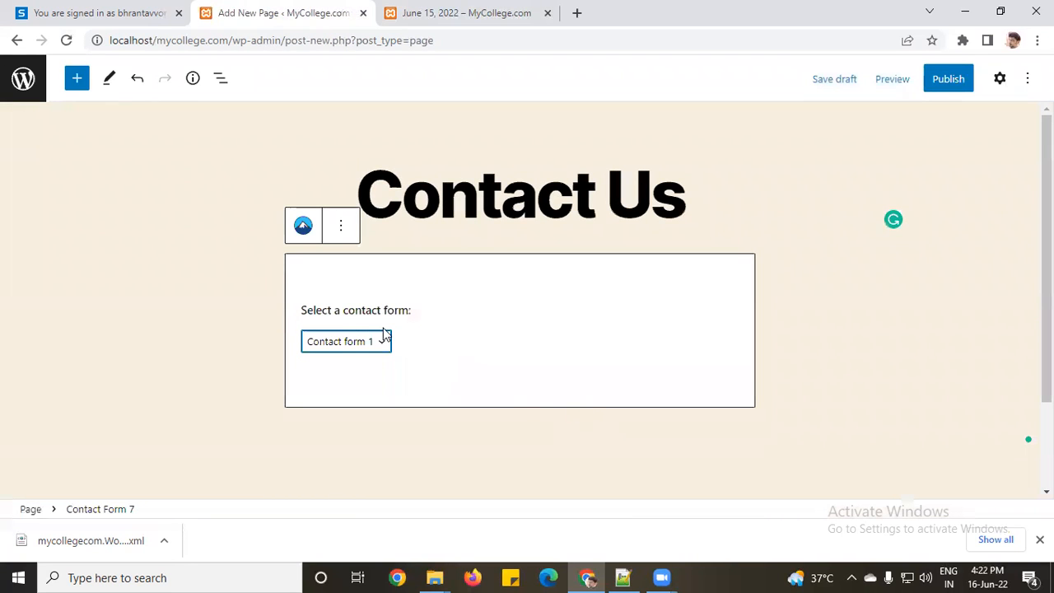
left_click(376, 347)
left_click(378, 351)
left_click(948, 78)
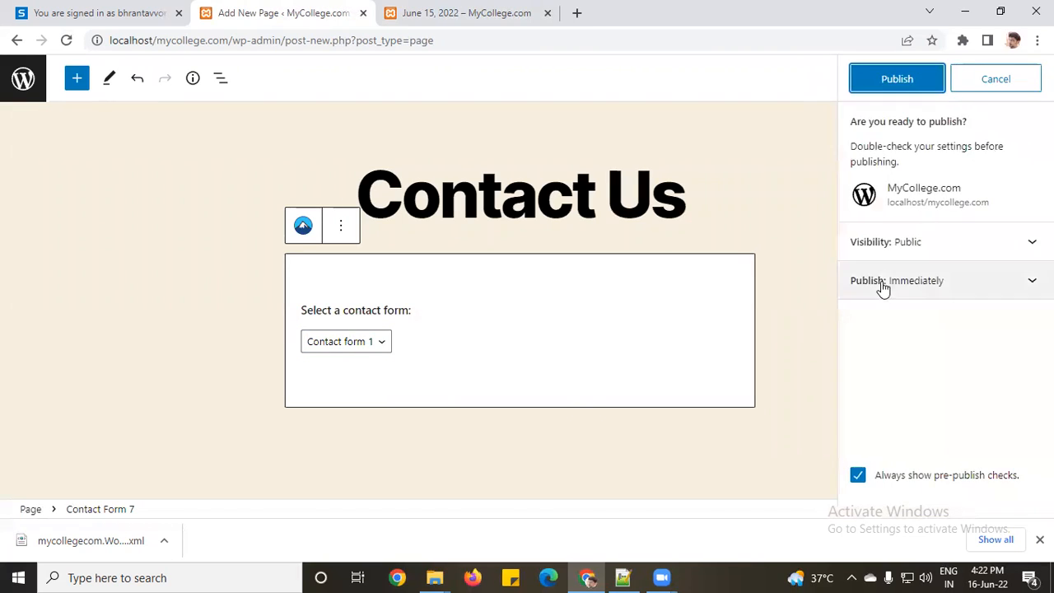
left_click(905, 90)
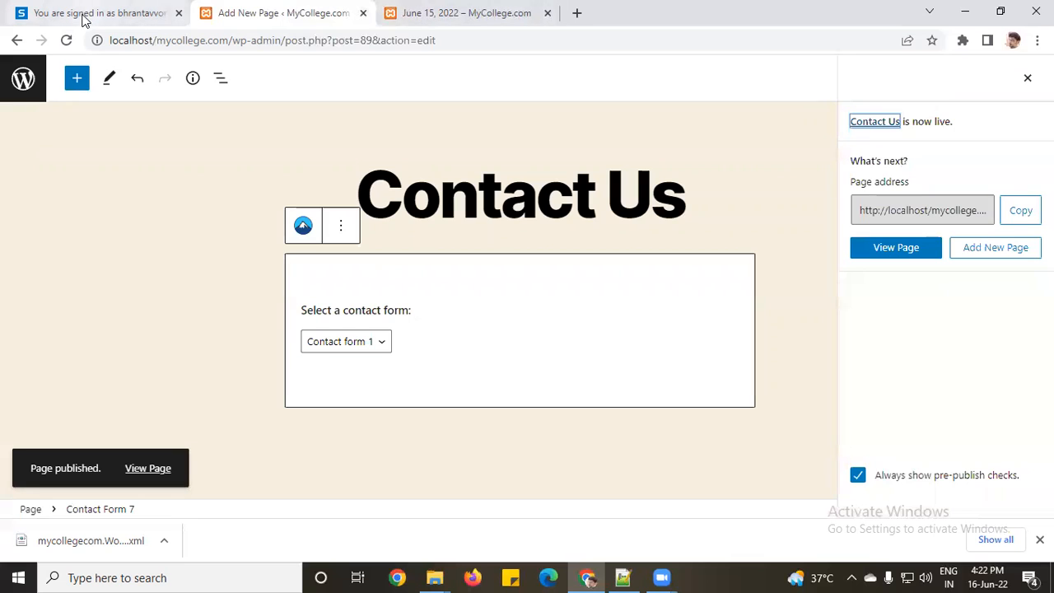
Step: Add the Contact Us page to the Main Menu, save it, and reload the live site
left_click(23, 81)
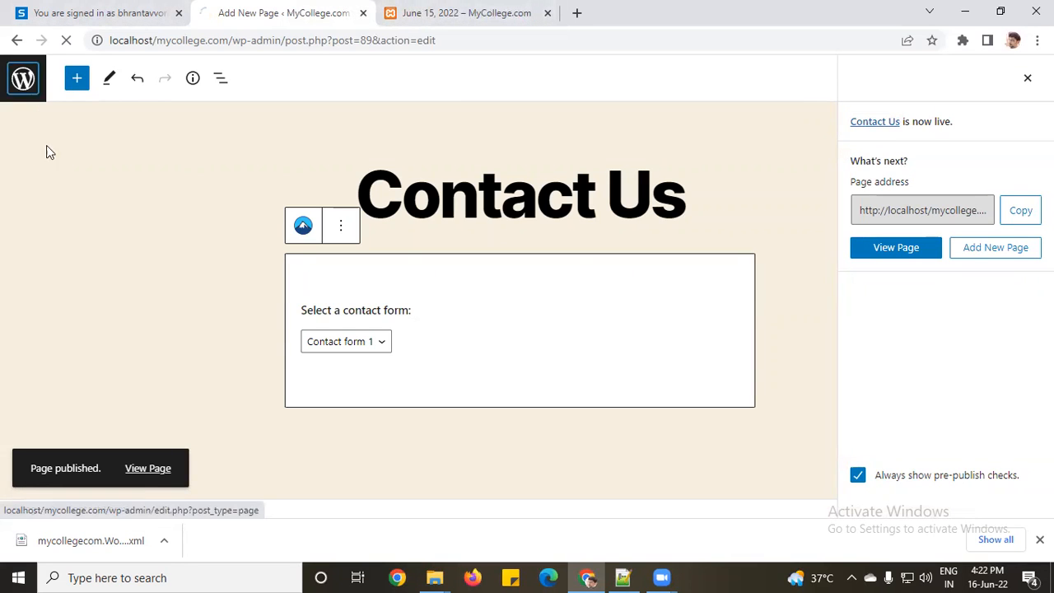
mouse_move(56, 340)
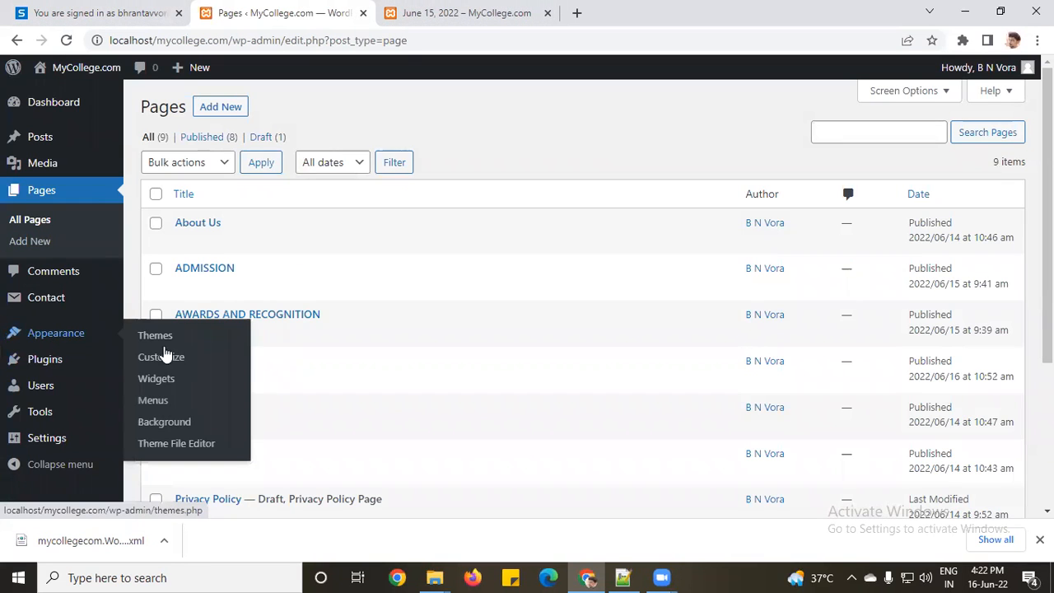
left_click(175, 405)
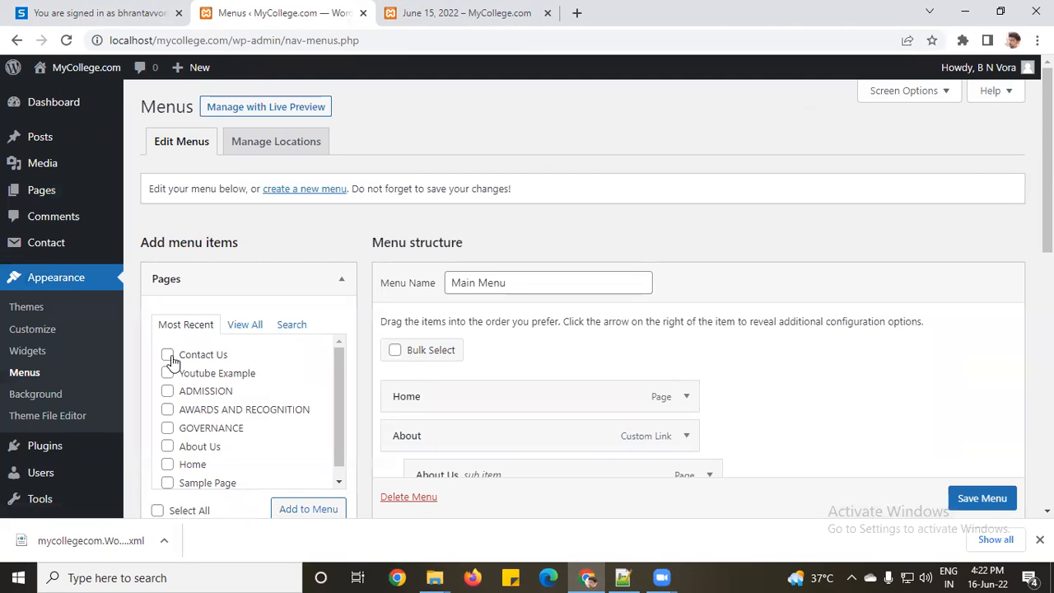
left_click(171, 356)
scroll(327, 471, "down", 1)
left_click(309, 508)
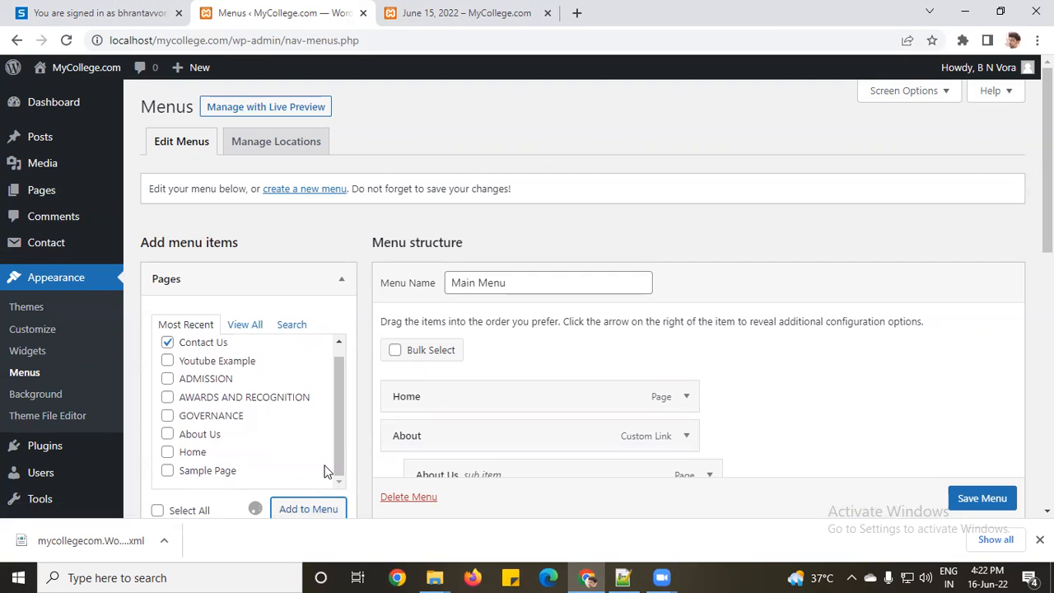
scroll(988, 504, "down", 1)
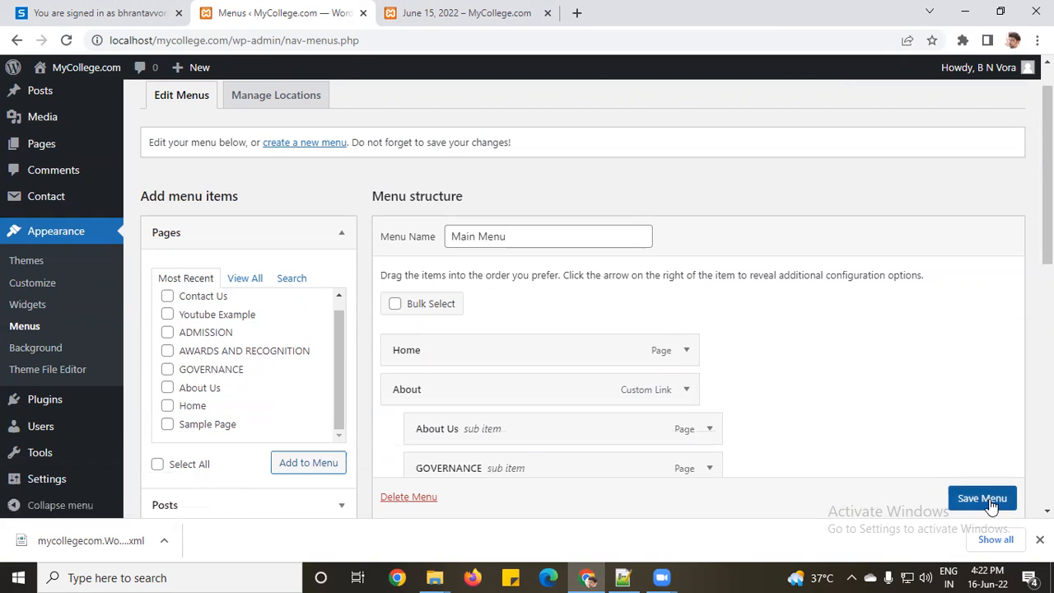
left_click(990, 502)
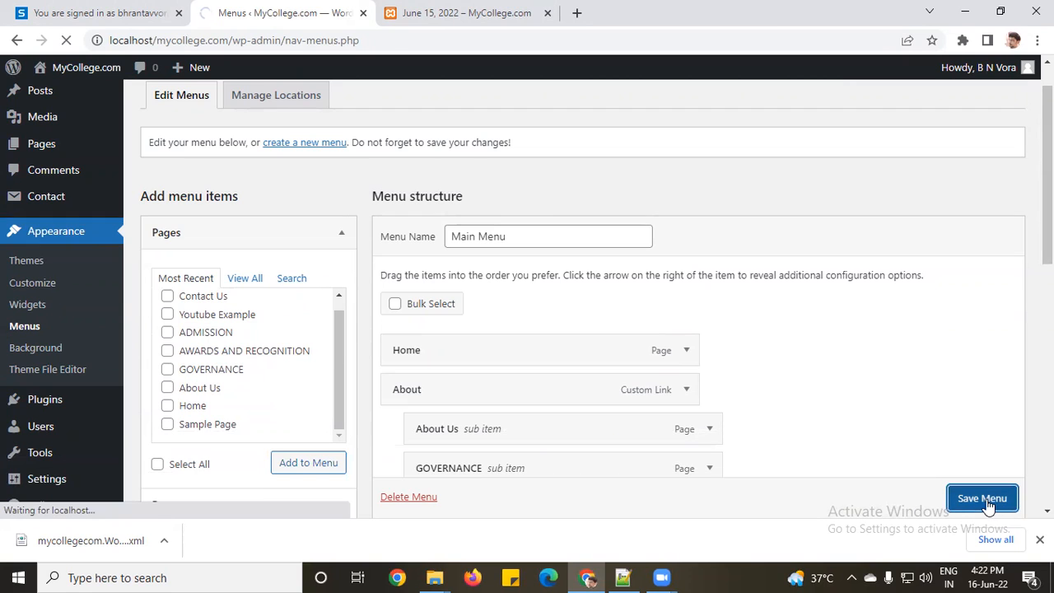
left_click(451, 11)
left_click(66, 43)
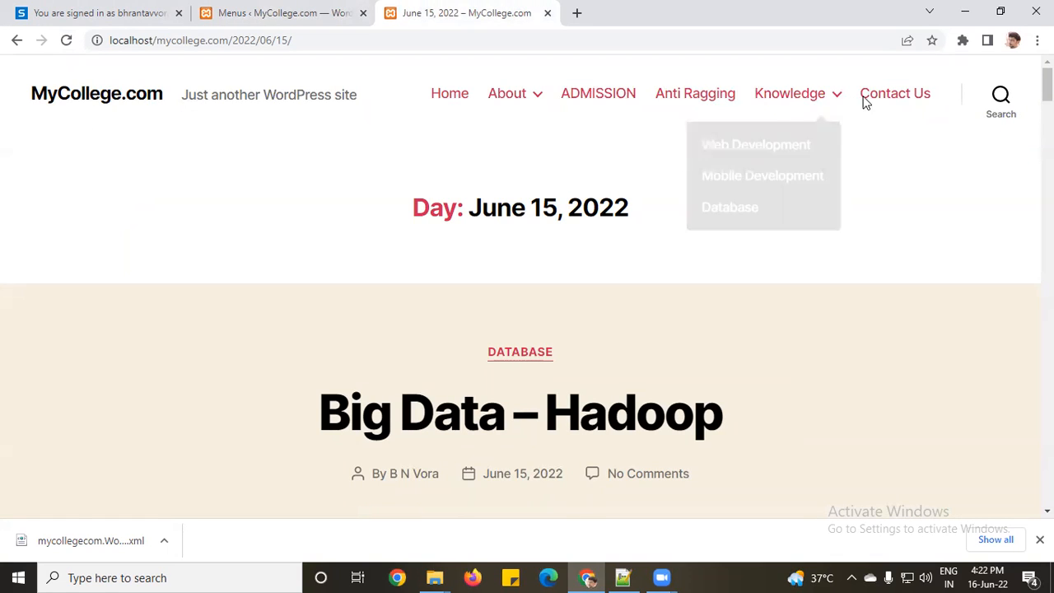
Step: Open Contact Us from the live nav bar, check the form fields, then return to Menus
left_click(903, 103)
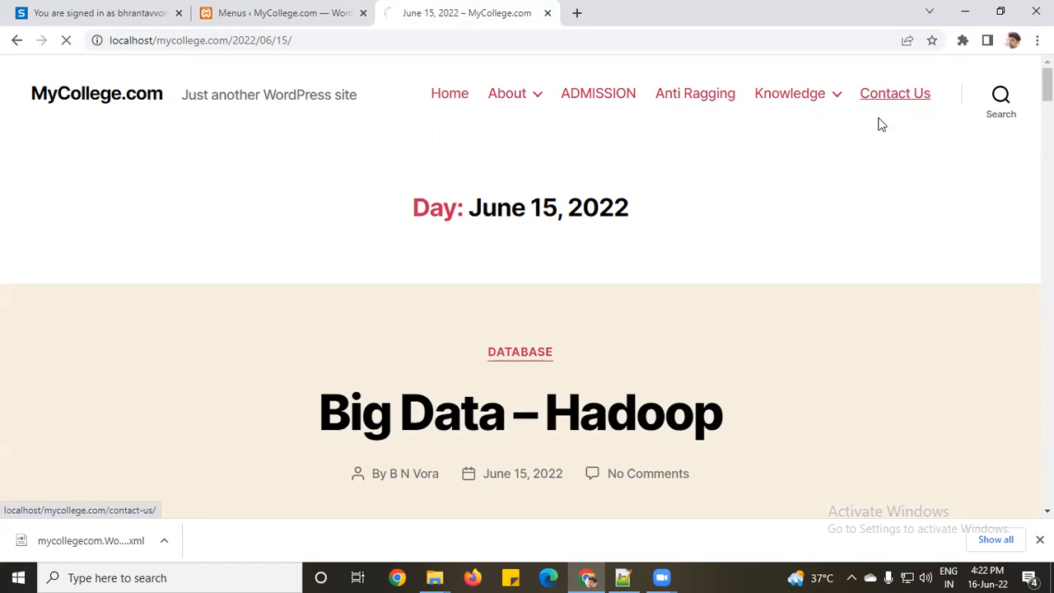
scroll(419, 350, "down", 1)
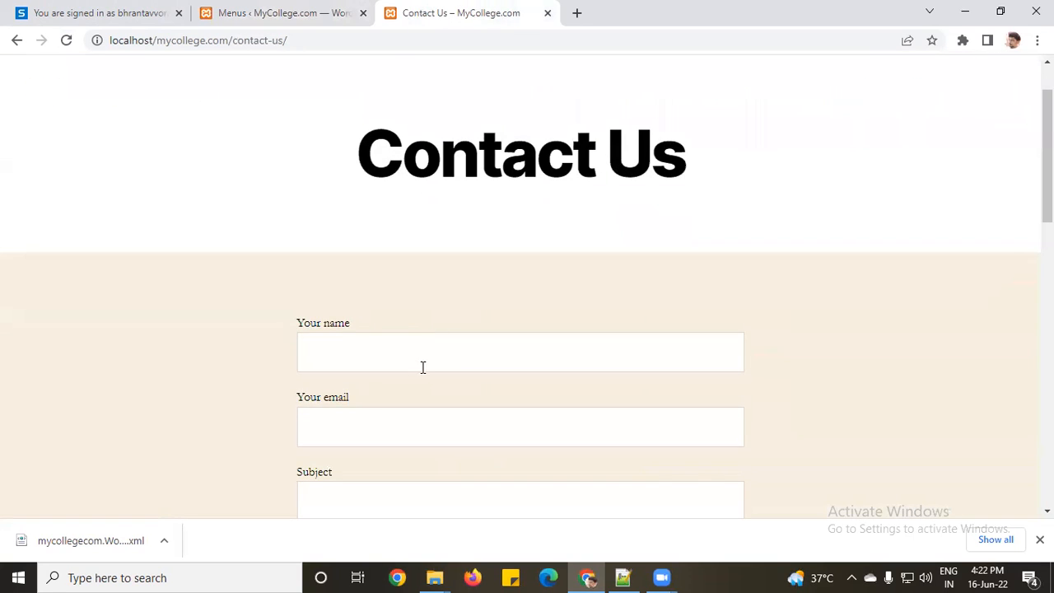
scroll(420, 354, "down", 3)
left_click(424, 363)
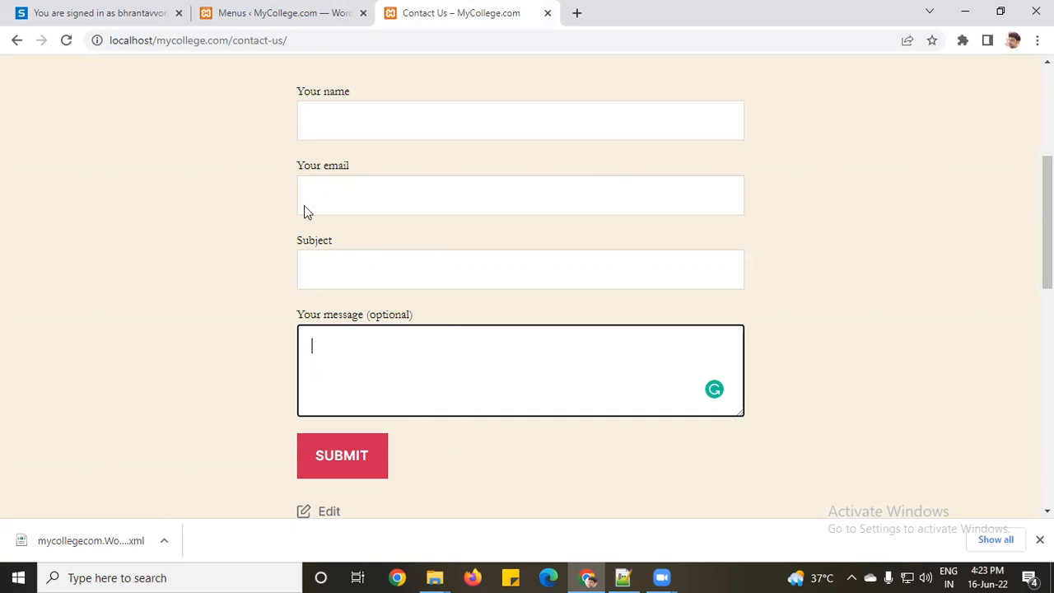
left_click(245, 9)
mouse_move(17, 254)
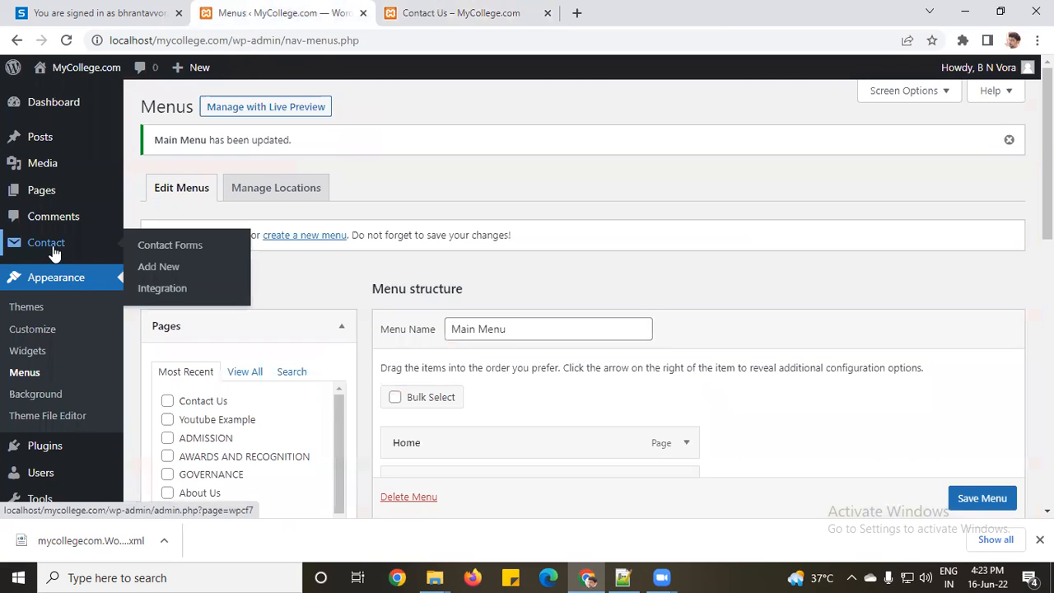
Step: Start a new contact form titled 'Test Contact Form'
left_click(52, 247)
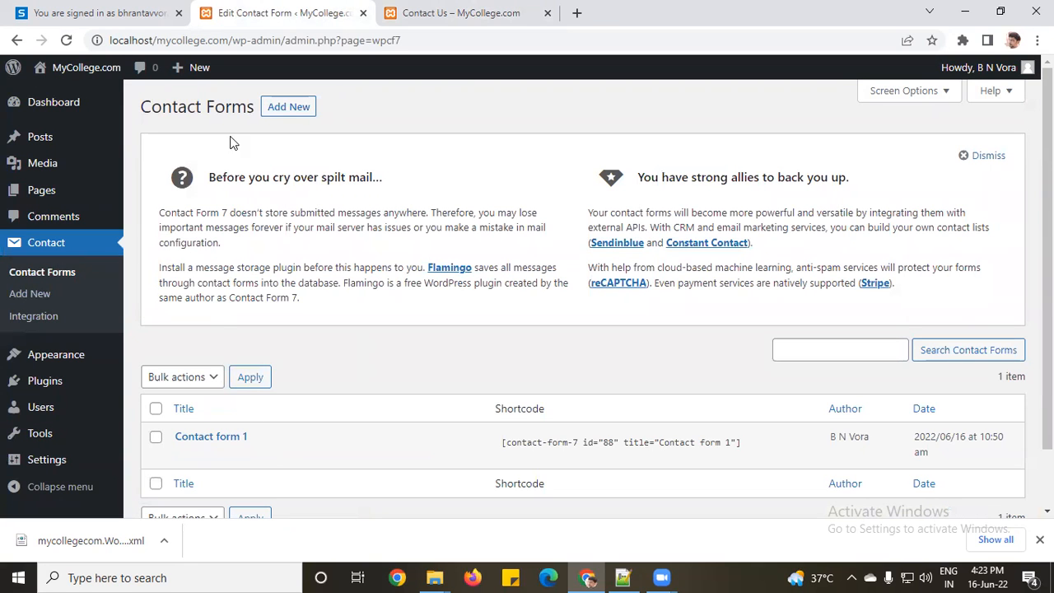
left_click(288, 108)
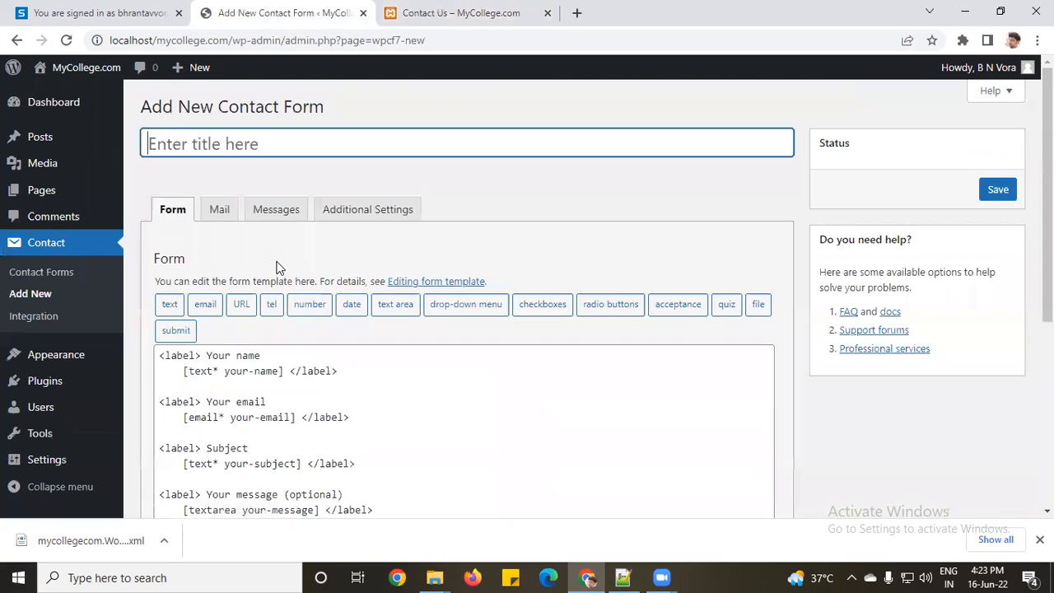
left_click(281, 145)
type("Test Contact Form")
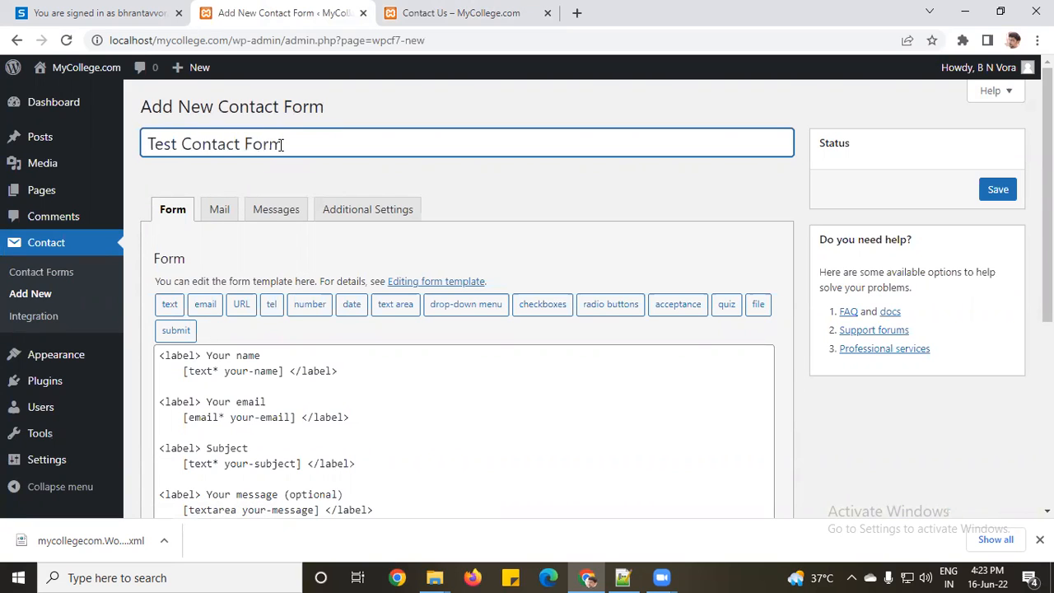
scroll(288, 346, "down", 2)
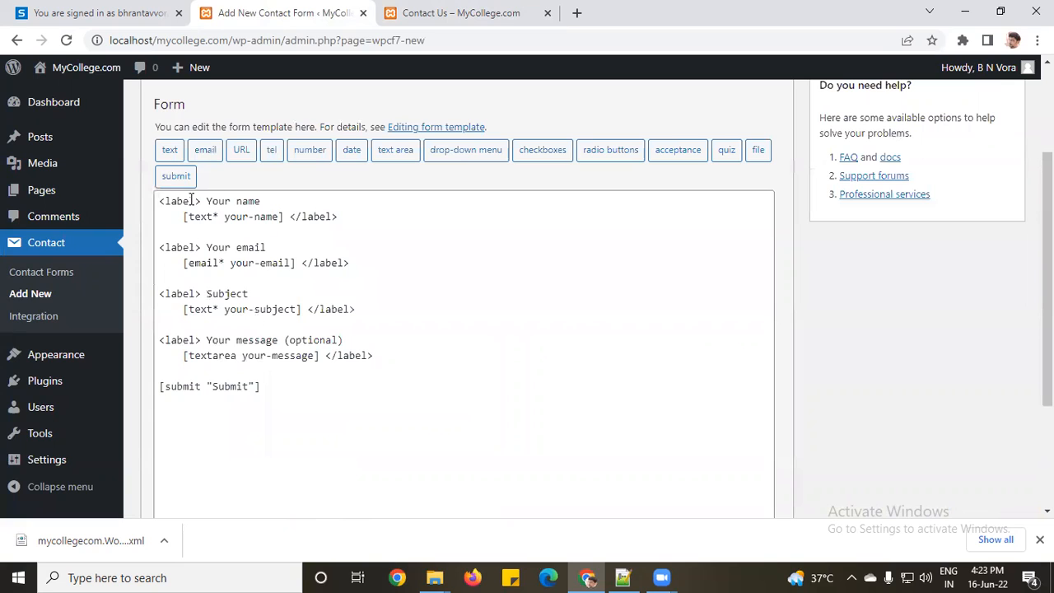
Step: Delete the email, subject and message fields from the form template
left_click(219, 201)
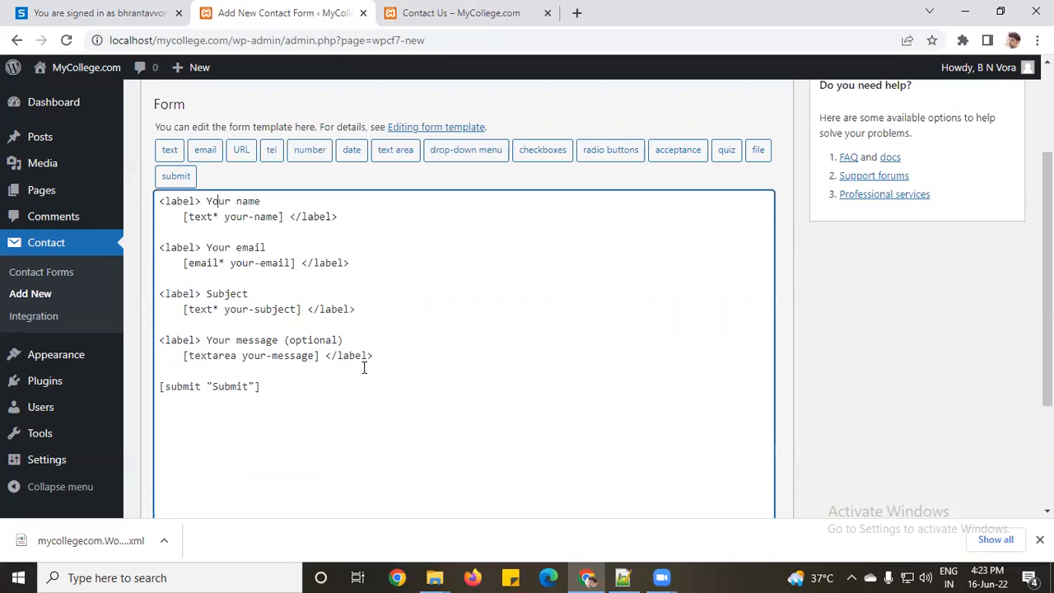
left_click_drag(382, 356, 138, 262)
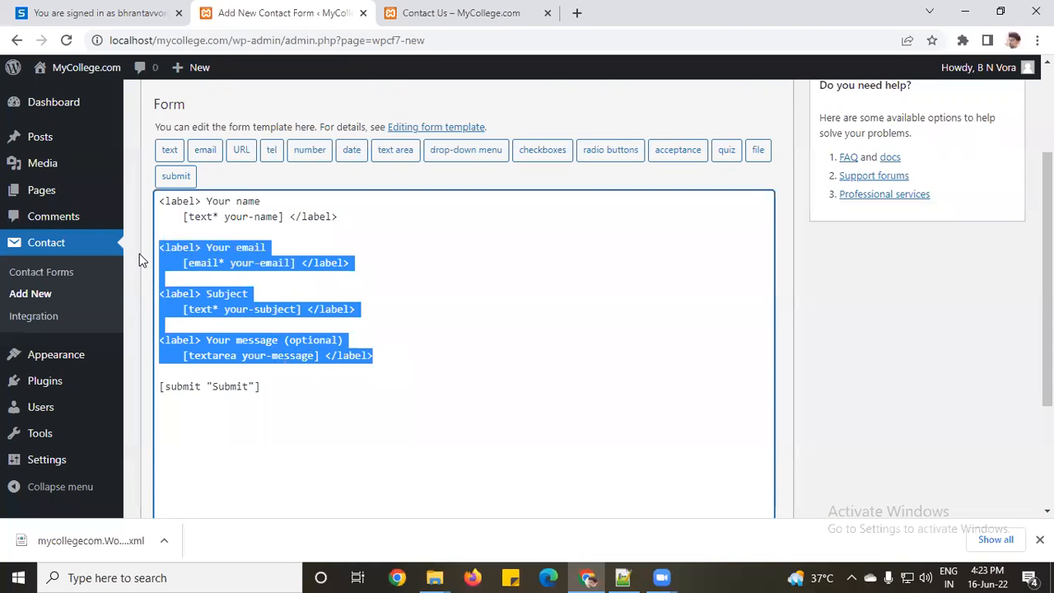
key("Delete")
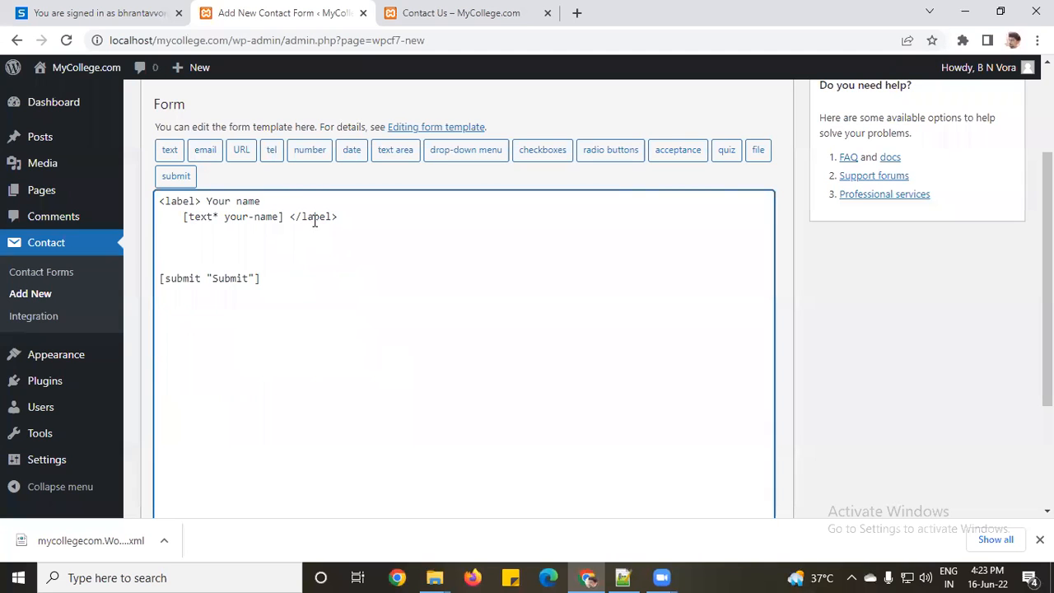
Step: Duplicate the name field line and turn it into a 'Your address' label without a tag
left_click_drag(338, 216, 148, 204)
key("ctrl+c")
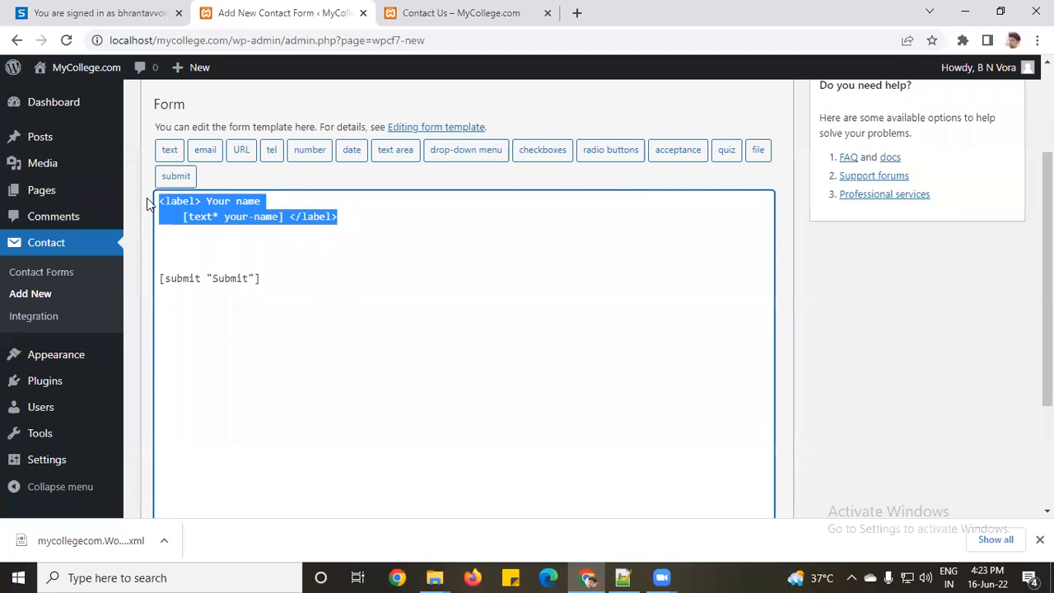
left_click(196, 244)
key("ctrl+v")
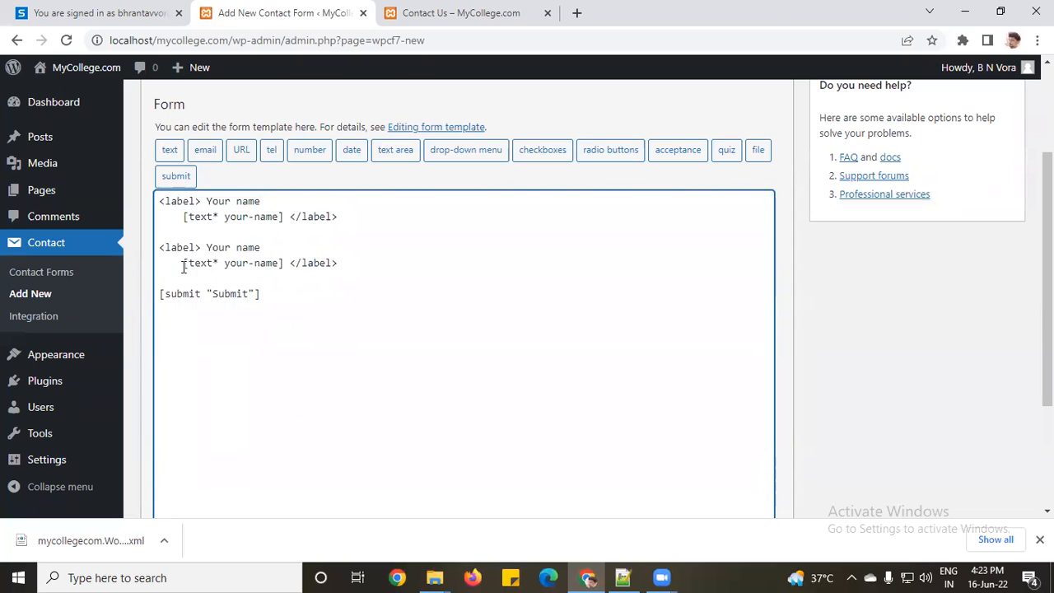
double_click(247, 249)
type("address")
left_click_drag(182, 263, 287, 270)
key("BackSpace")
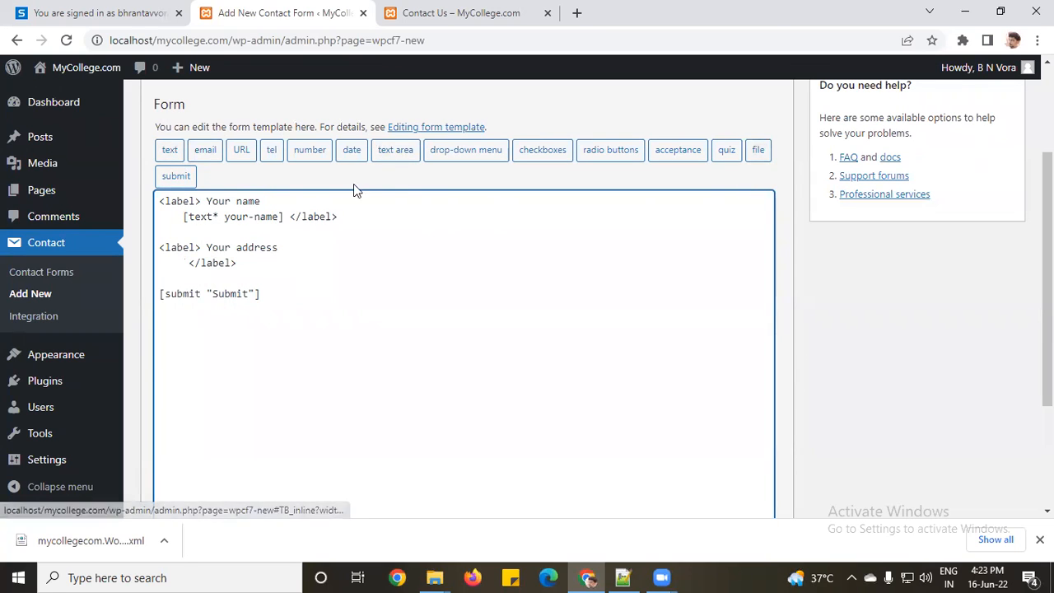
Step: Insert a text area tag under the Your address label
left_click(392, 152)
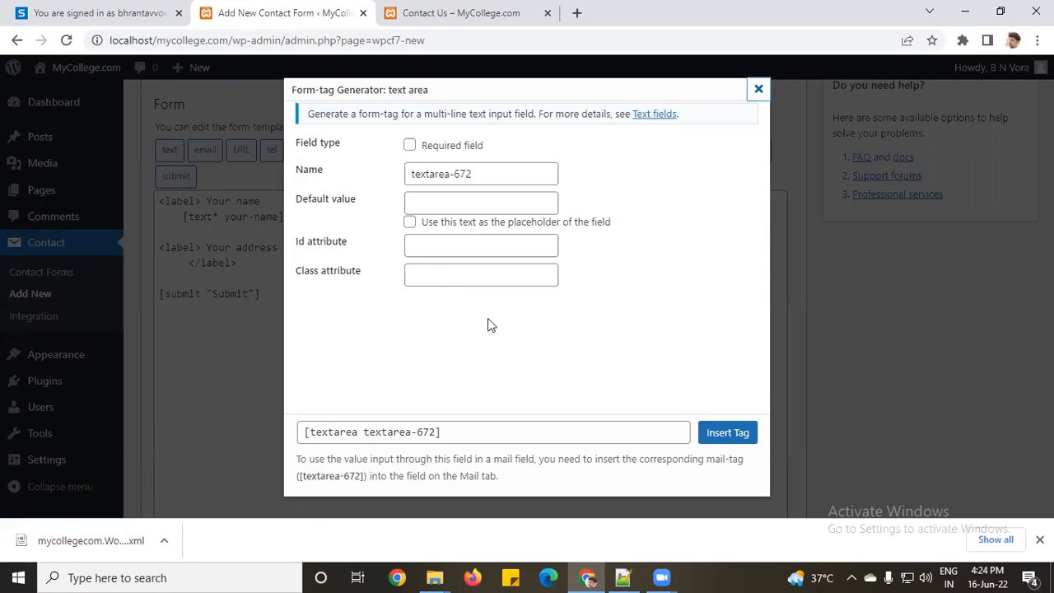
left_click(728, 433)
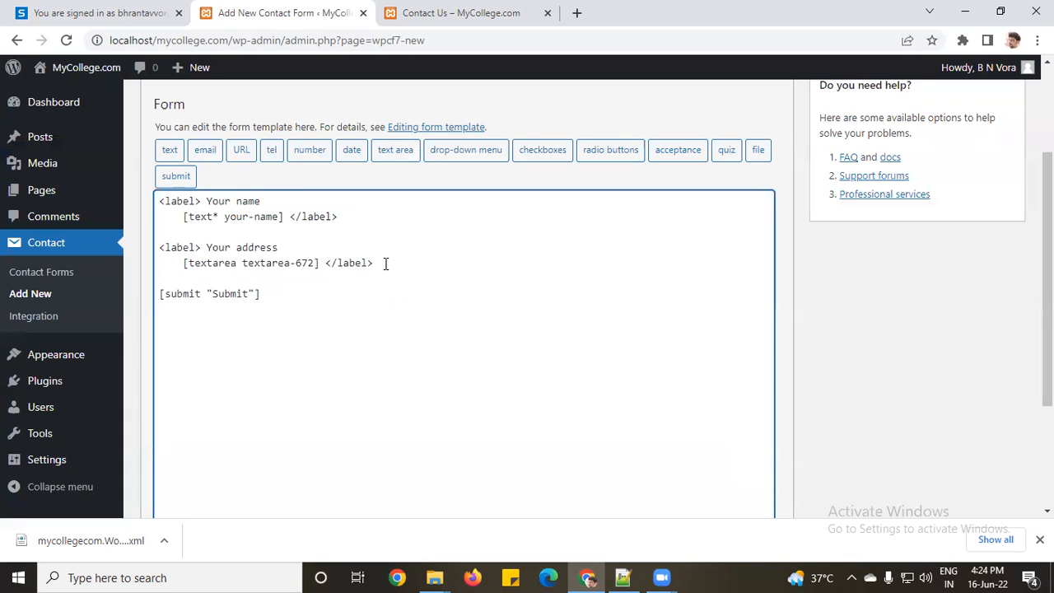
key("Return")
key("Return")
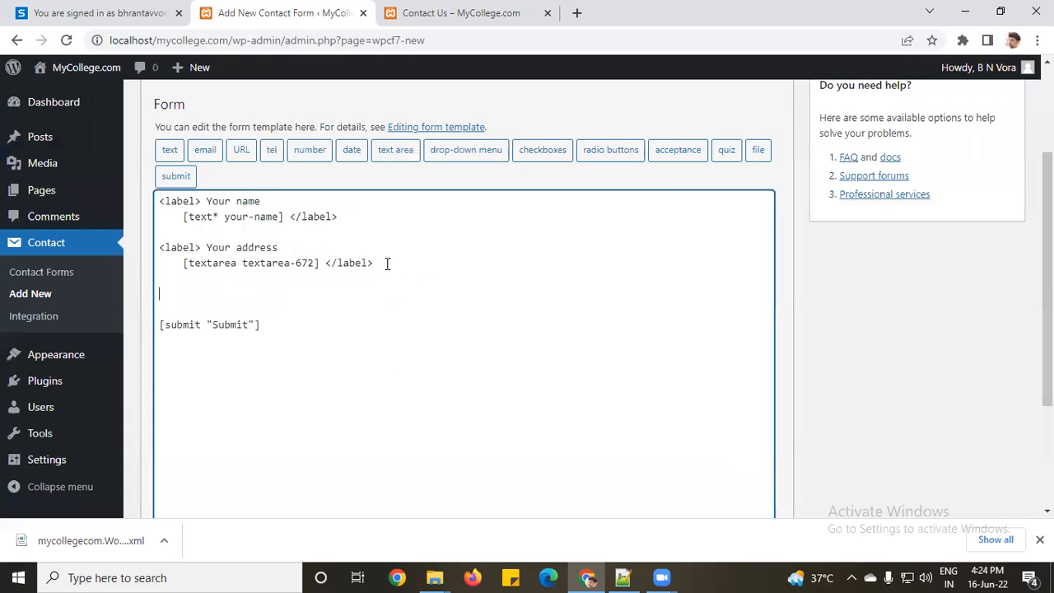
Step: Add a Date label, copied from the name line and renamed, with a date tag below it
key("ctrl+v")
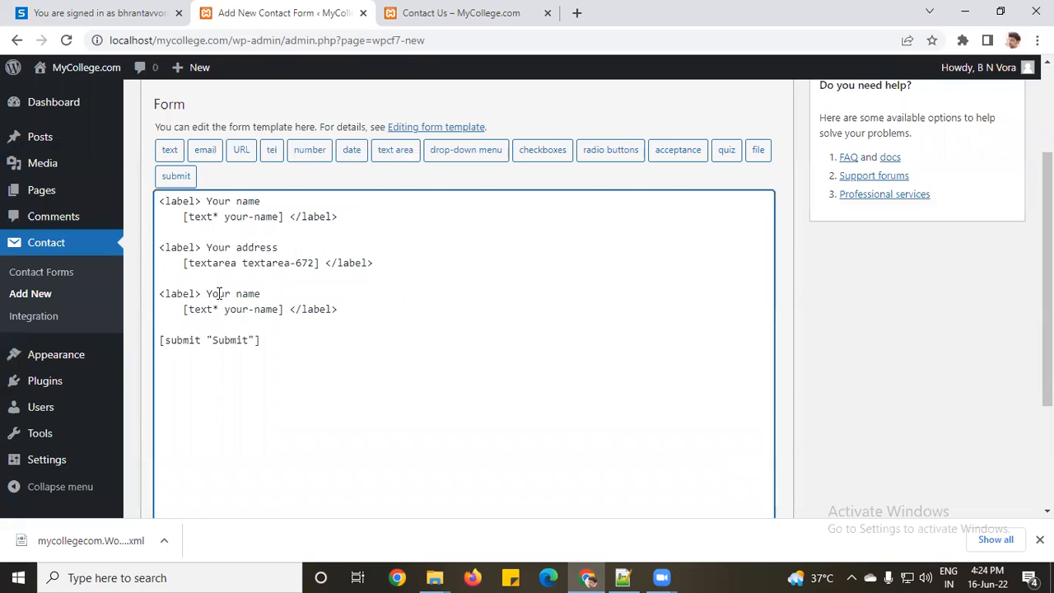
left_click_drag(206, 293, 260, 293)
type("Dat")
left_click_drag(288, 309, 183, 307)
key("BackSpace")
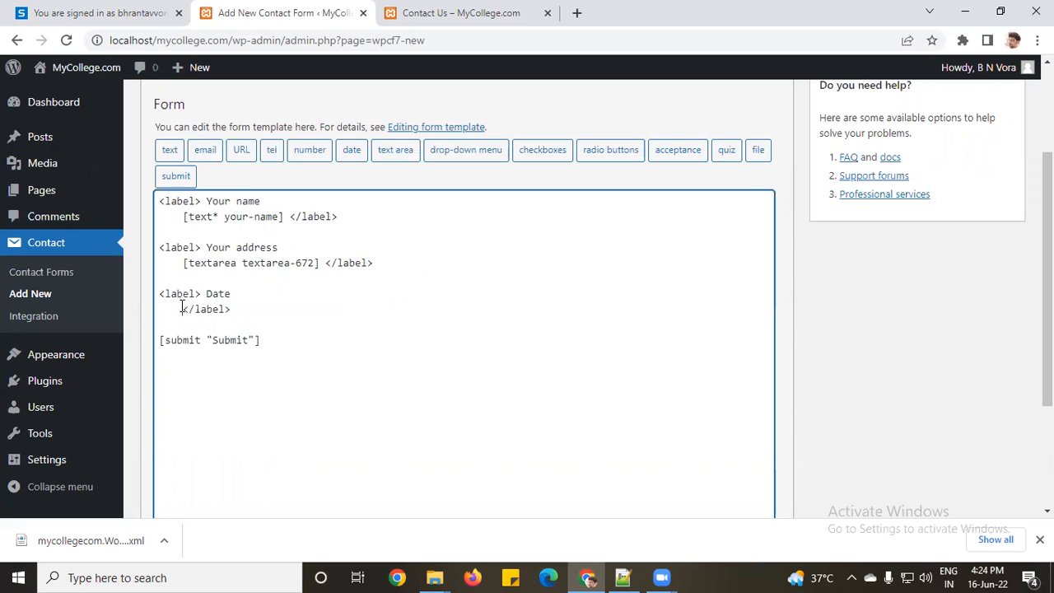
left_click(352, 153)
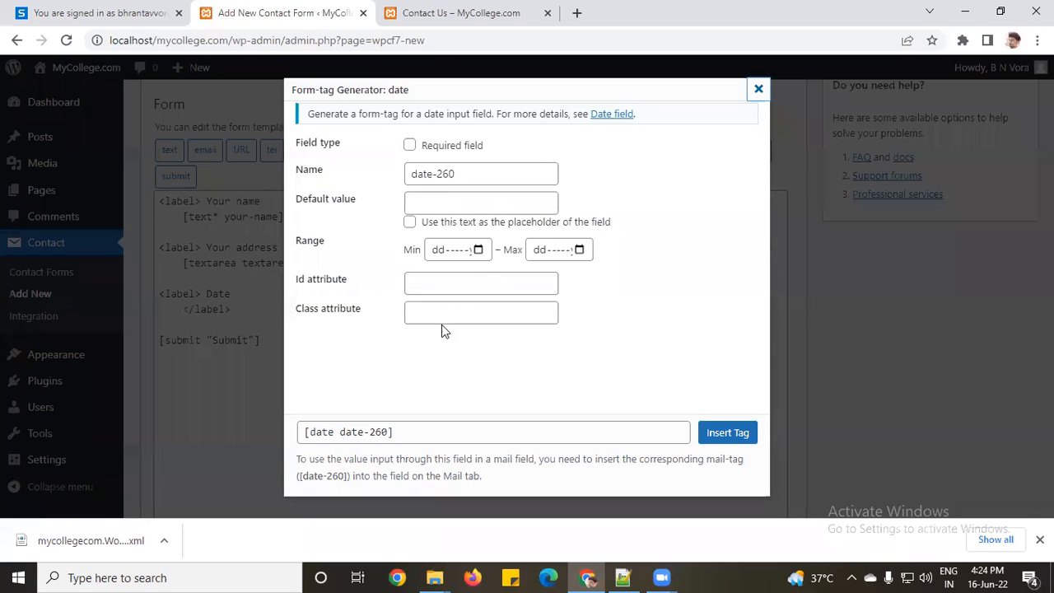
left_click(746, 433)
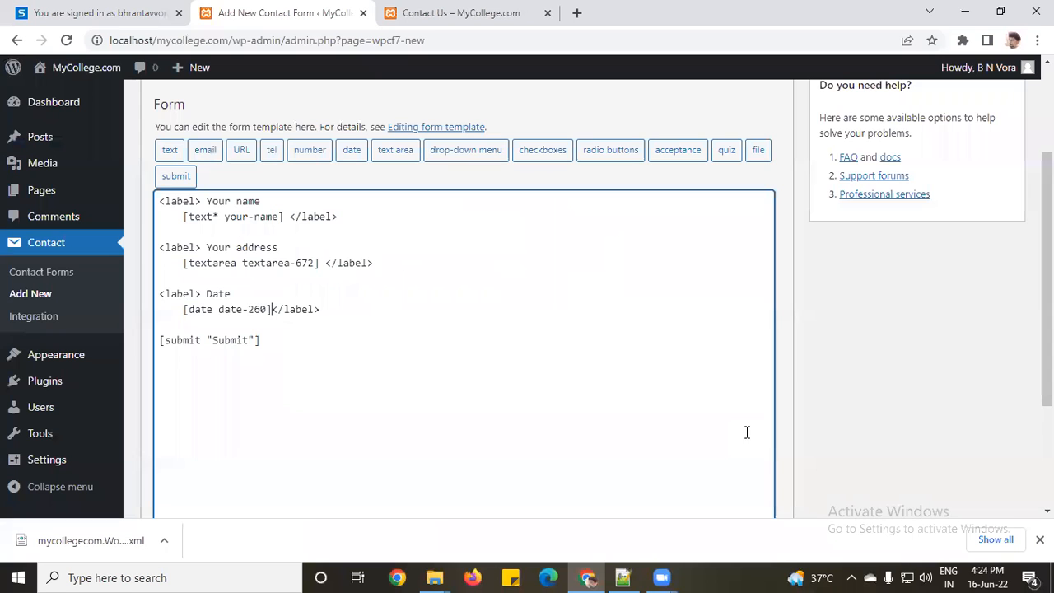
scroll(411, 355, "down", 1)
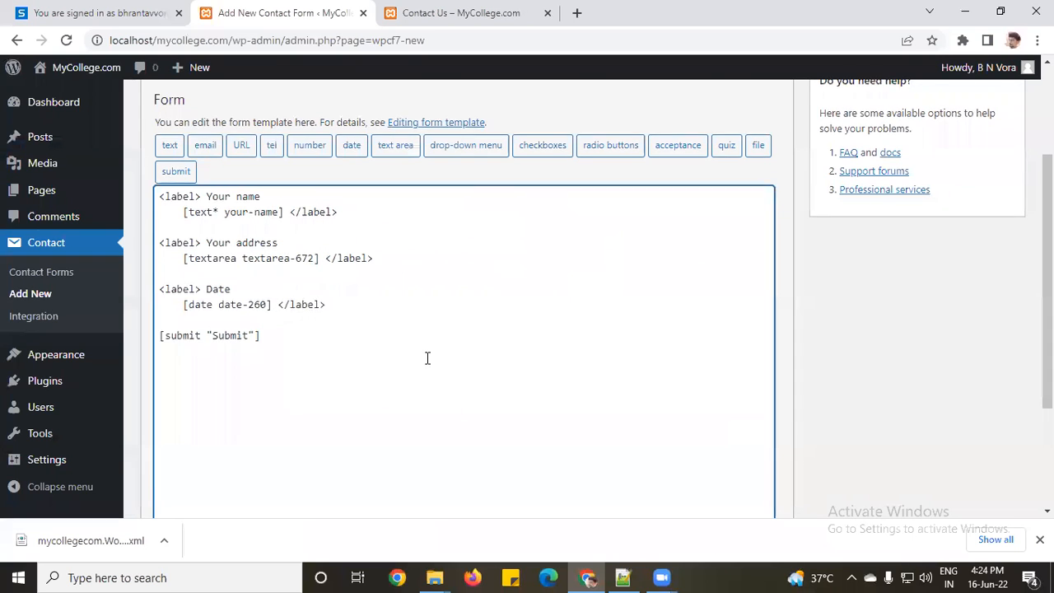
scroll(428, 357, "down", 1)
scroll(427, 358, "up", 4)
scroll(259, 443, "down", 3)
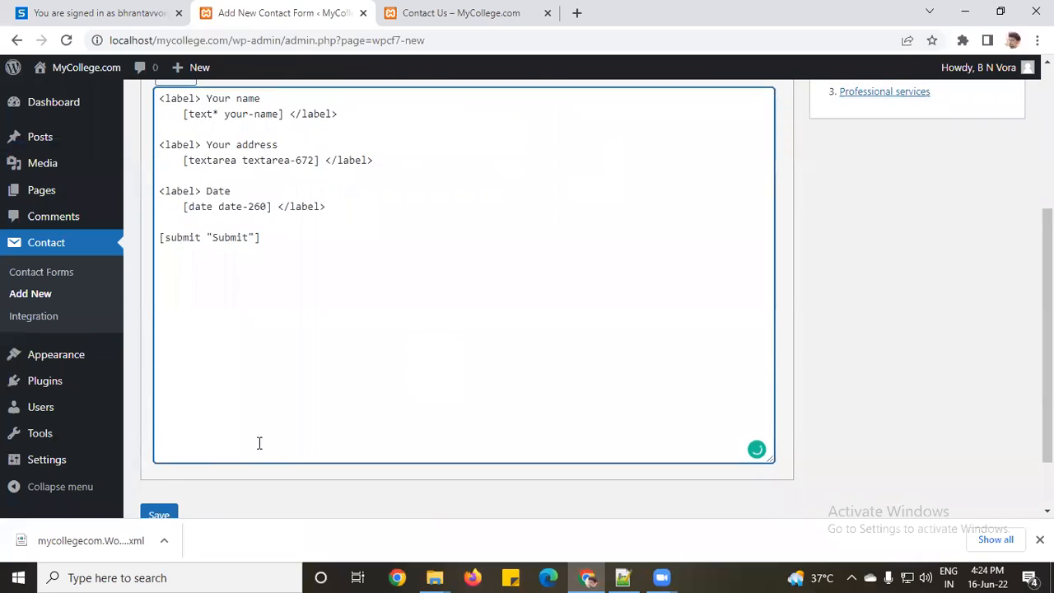
scroll(185, 463, "down", 1)
Step: Save Test Contact Form and inspect its Mail settings for the flagged error
left_click(167, 445)
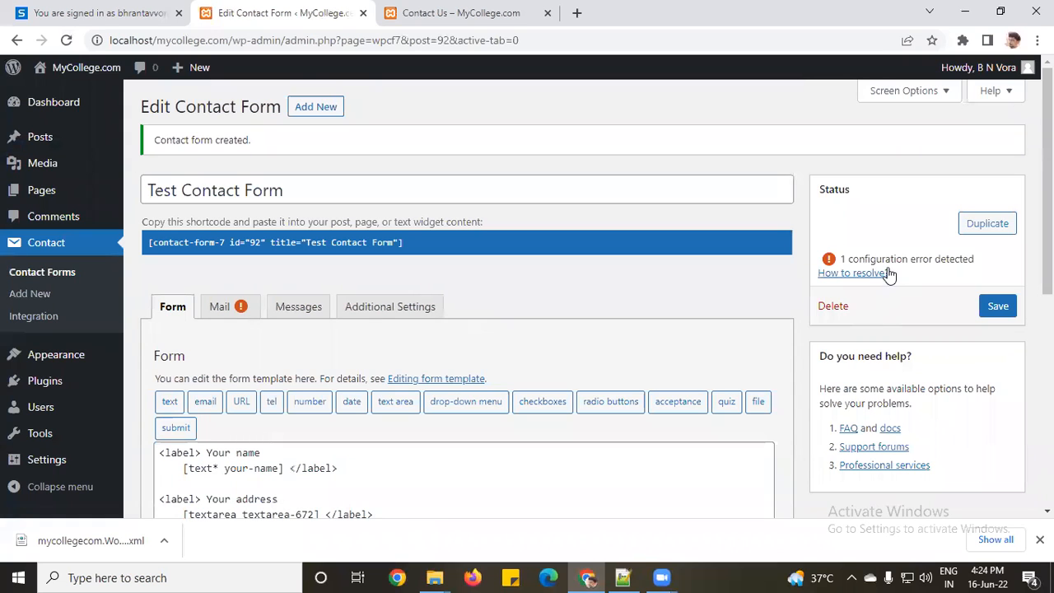
left_click(218, 307)
Step: Replace [your-email] in the Reply-To header with the From sender address, then save
scroll(218, 307, "down", 2)
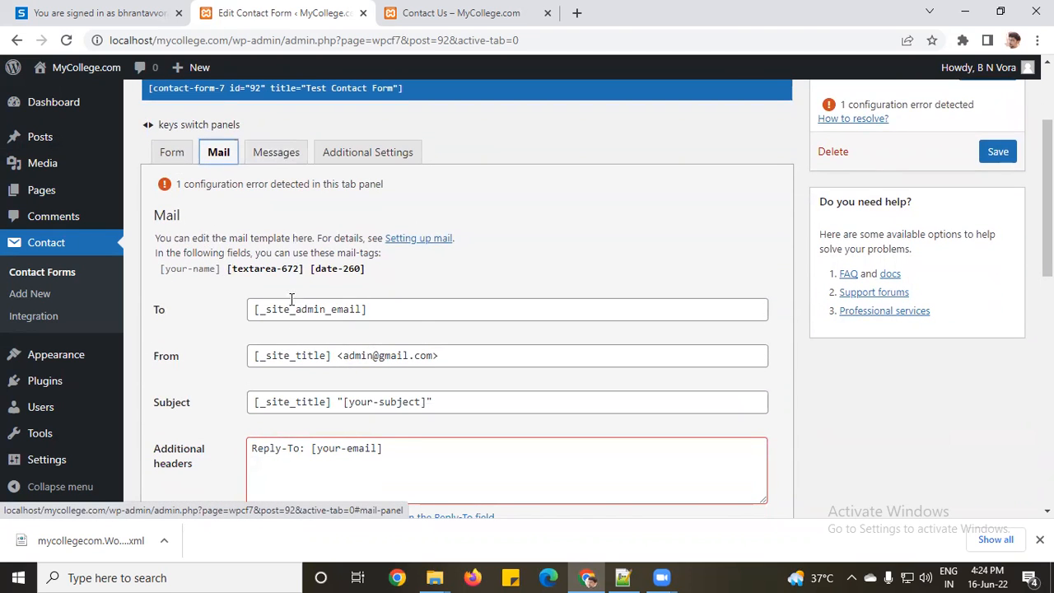
scroll(291, 305, "down", 1)
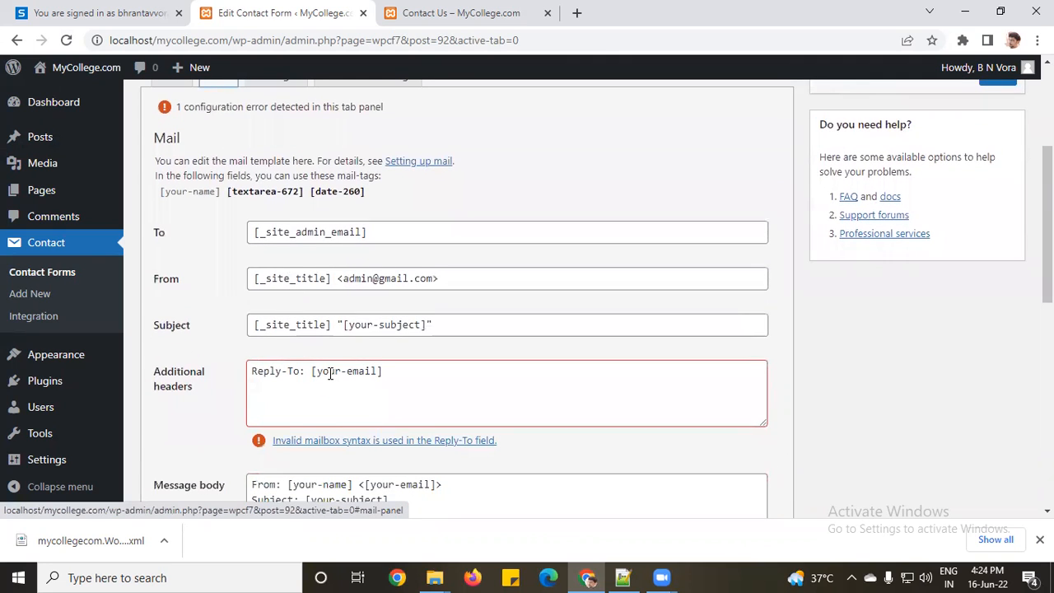
left_click_drag(338, 280, 438, 279)
key("ctrl+c")
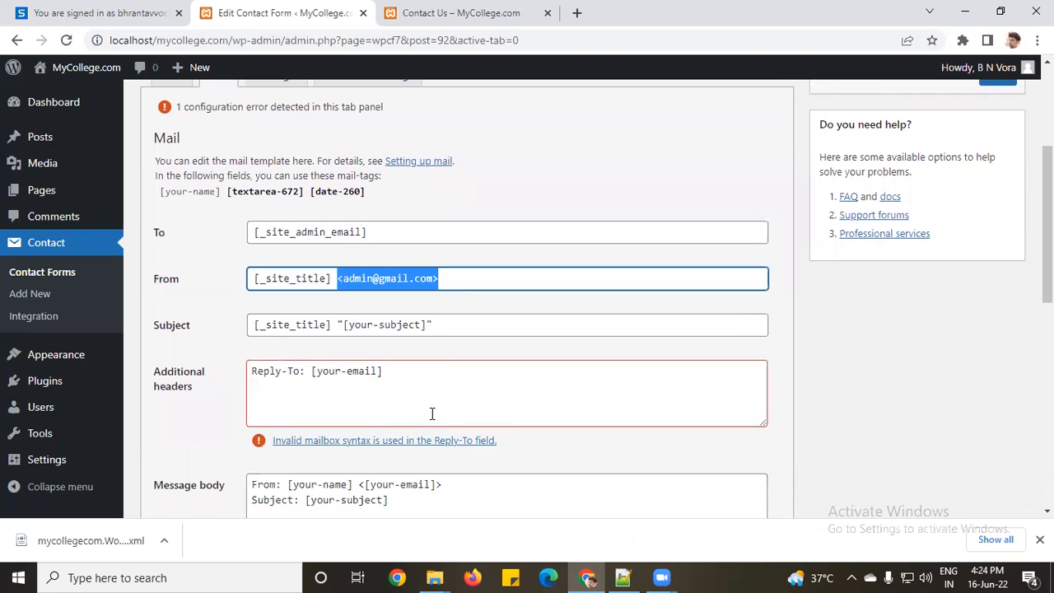
left_click(310, 371)
left_click_drag(310, 372, 393, 372)
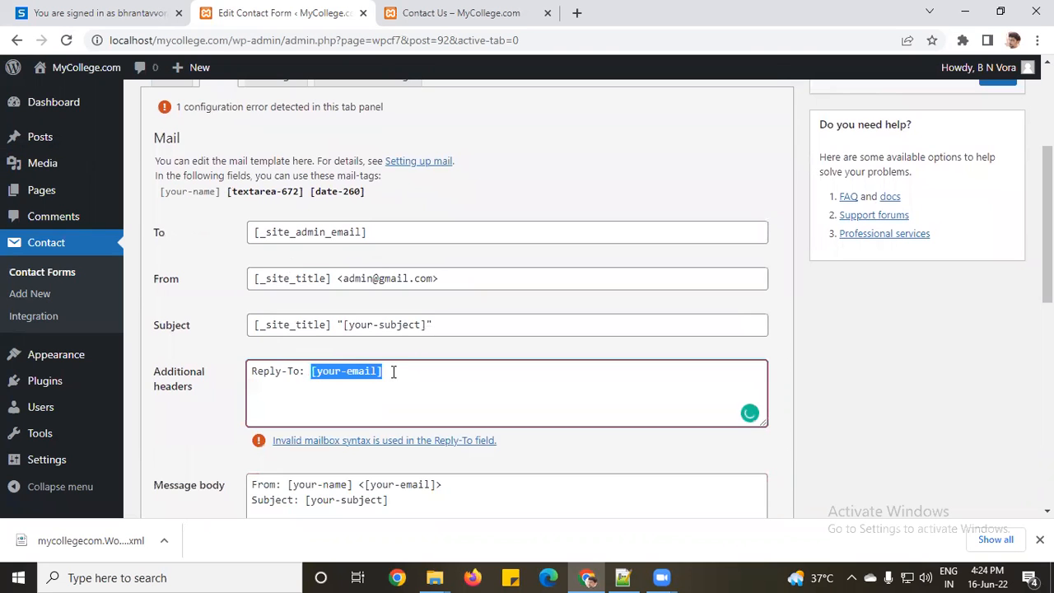
key("ctrl+v")
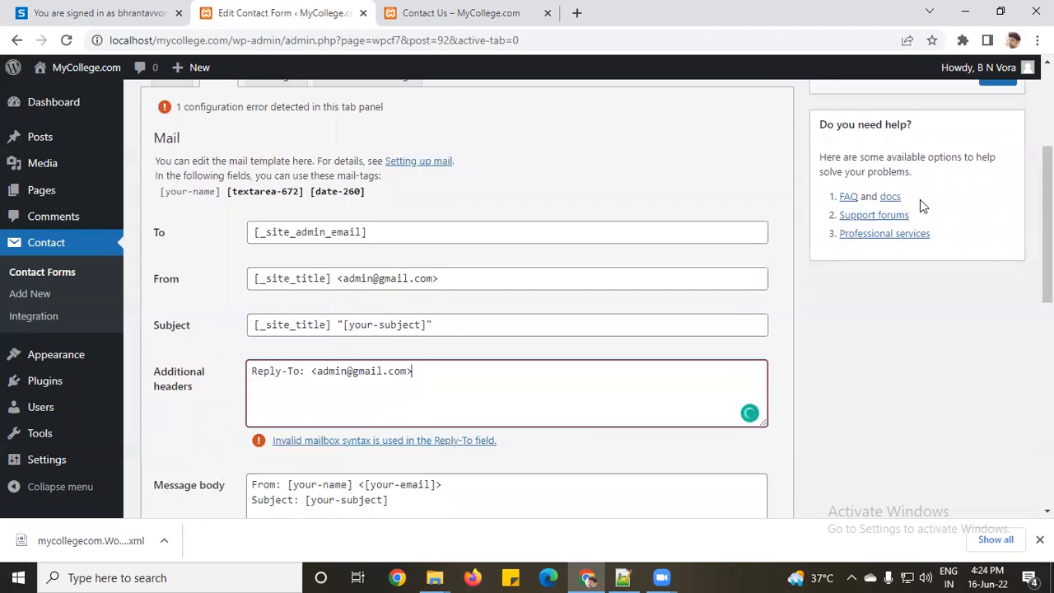
scroll(1025, 239, "up", 2)
left_click(998, 229)
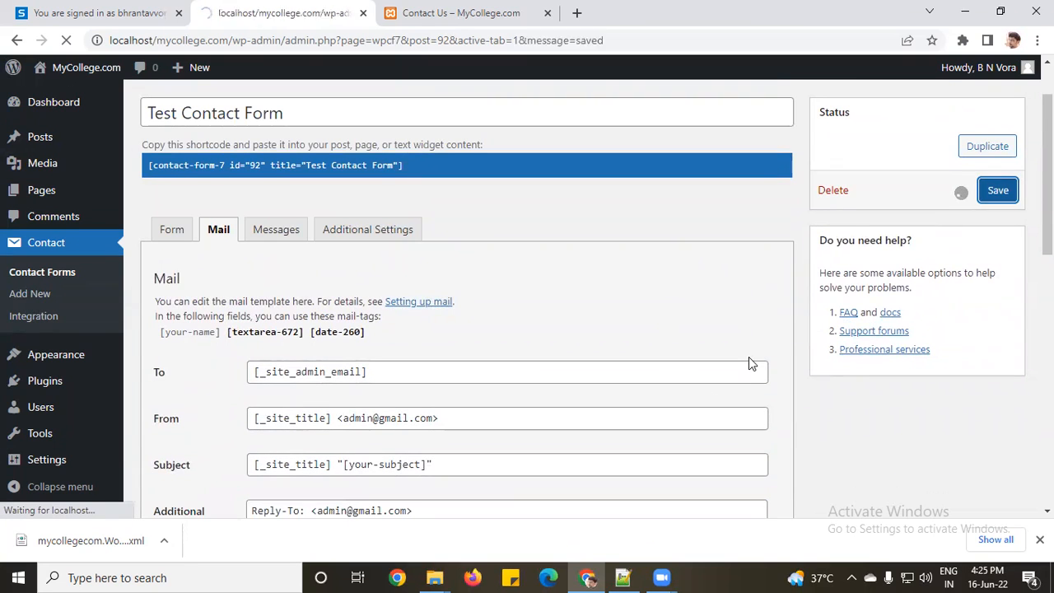
scroll(216, 305, "down", 1)
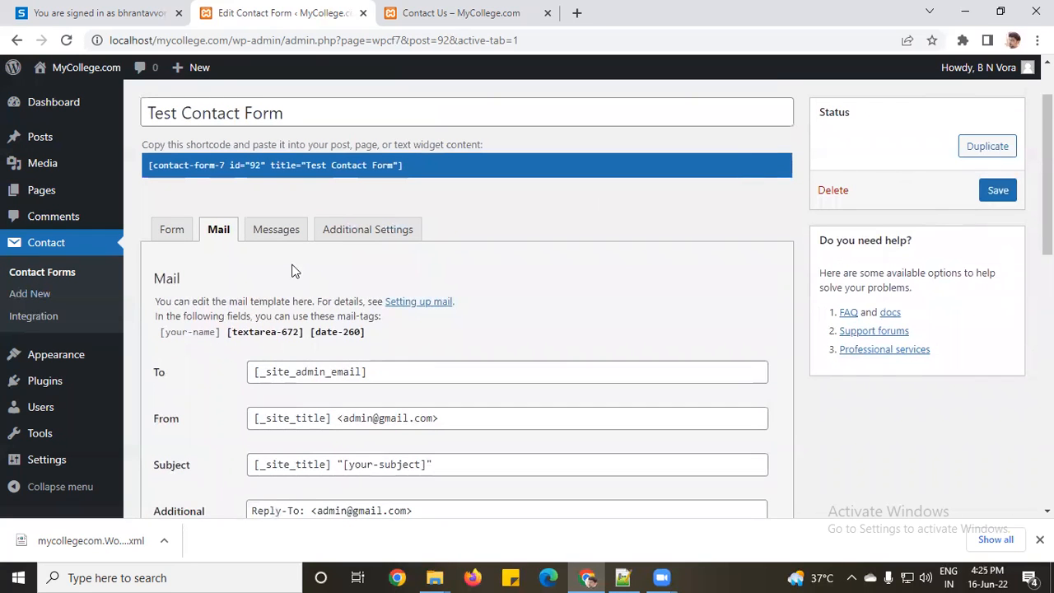
Step: Select the Test Contact Form shortcode (id 92) in the Contact Forms list
left_click(47, 243)
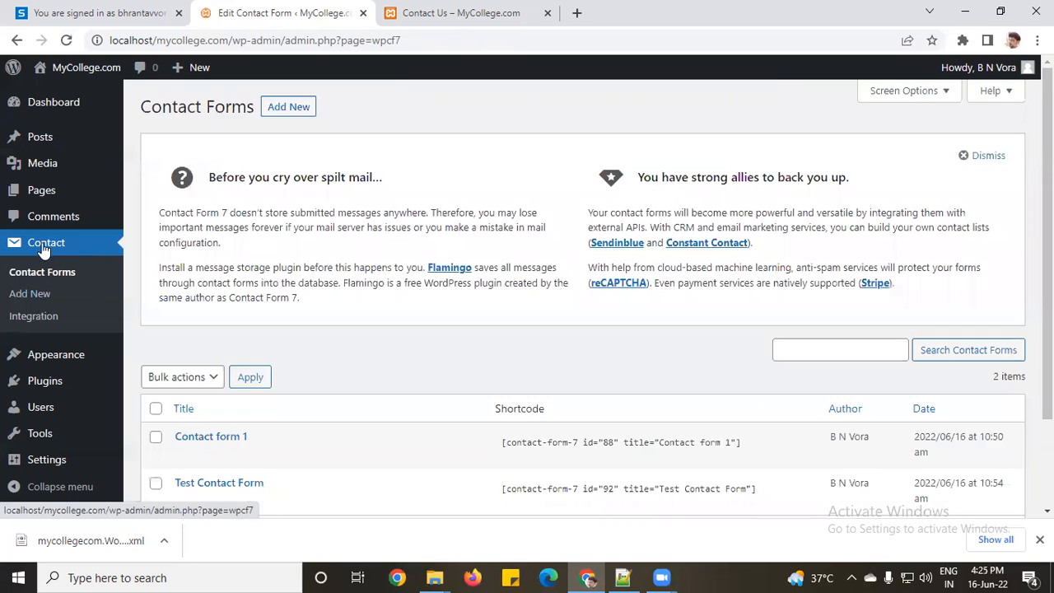
scroll(296, 318, "down", 2)
mouse_move(202, 331)
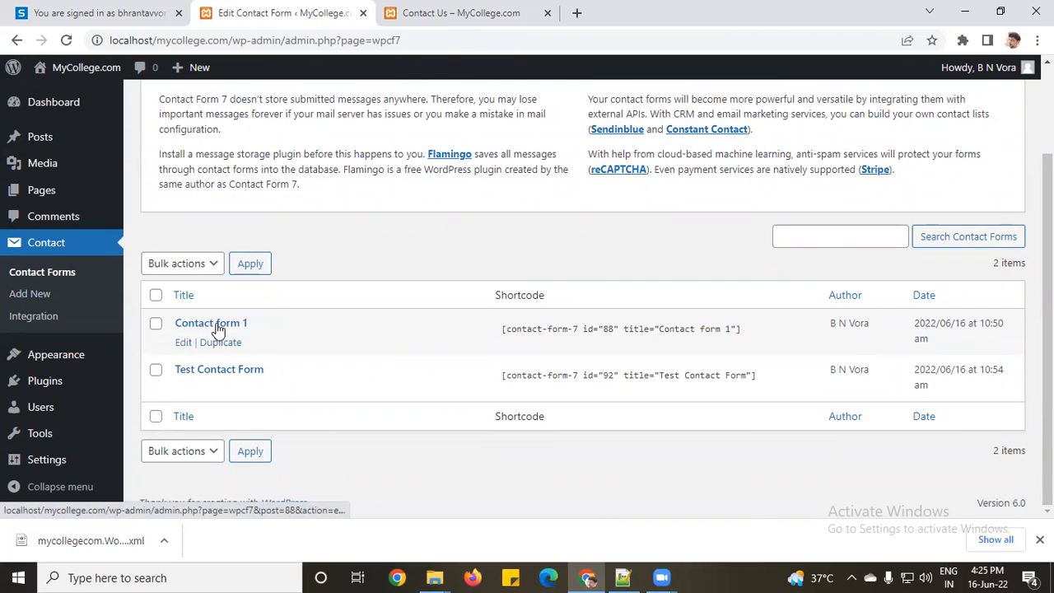
mouse_move(219, 384)
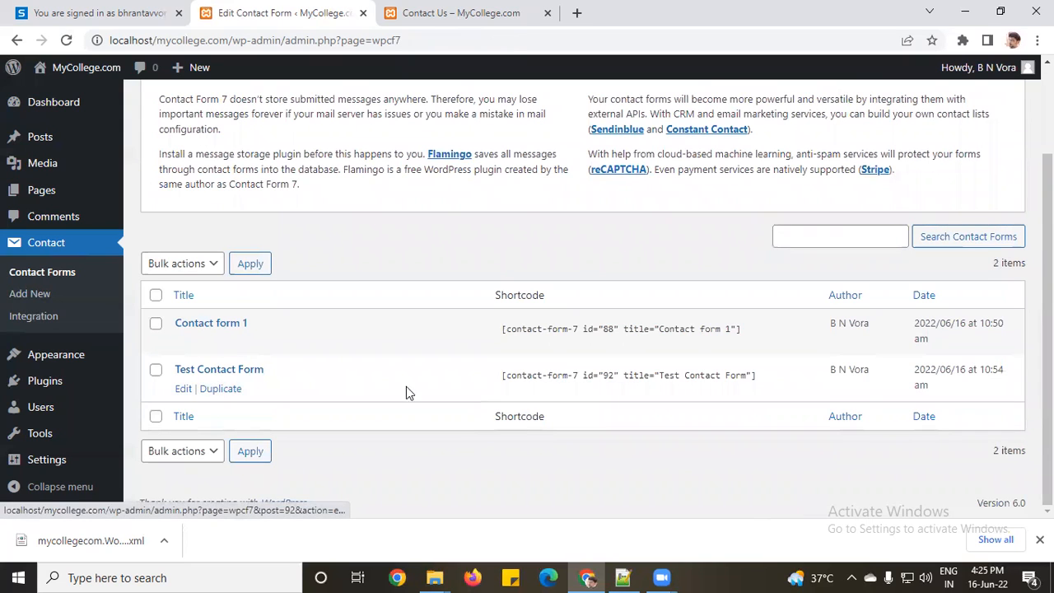
left_click(525, 377)
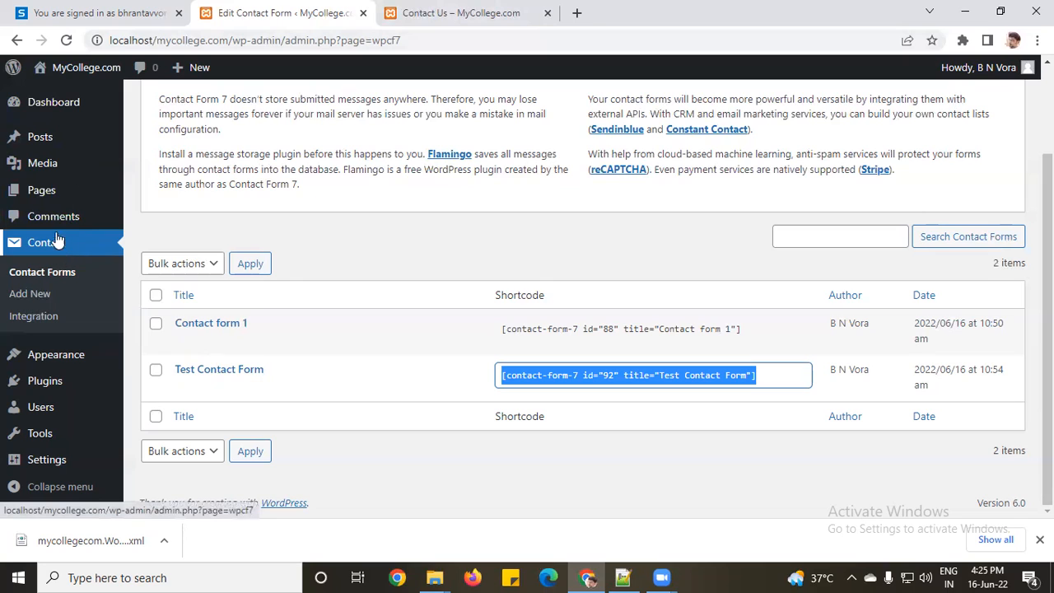
Step: Create a new page titled 'My Con' and paste the form shortcode into it
mouse_move(37, 202)
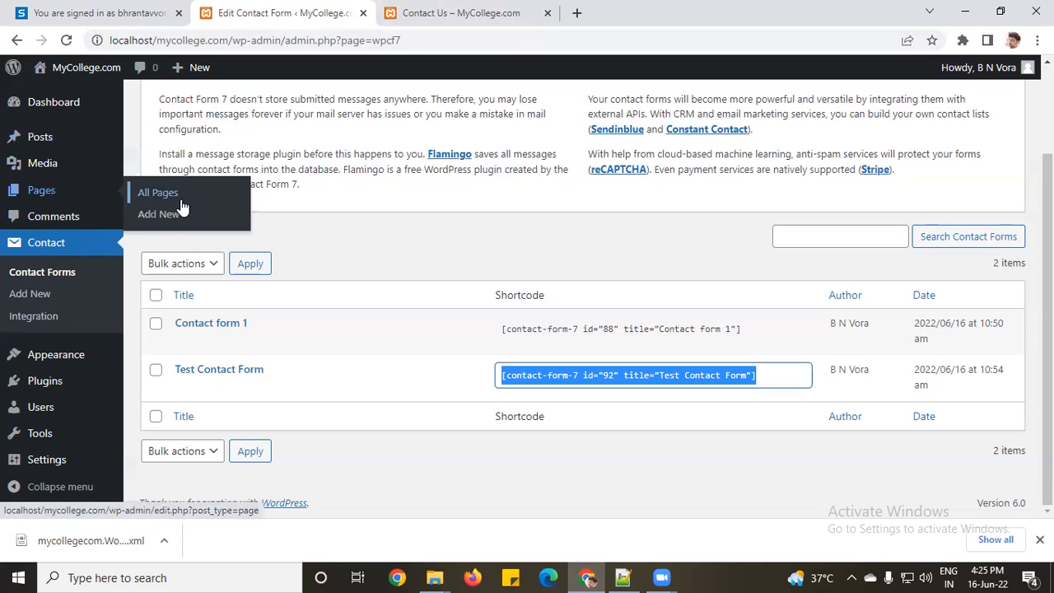
left_click(158, 216)
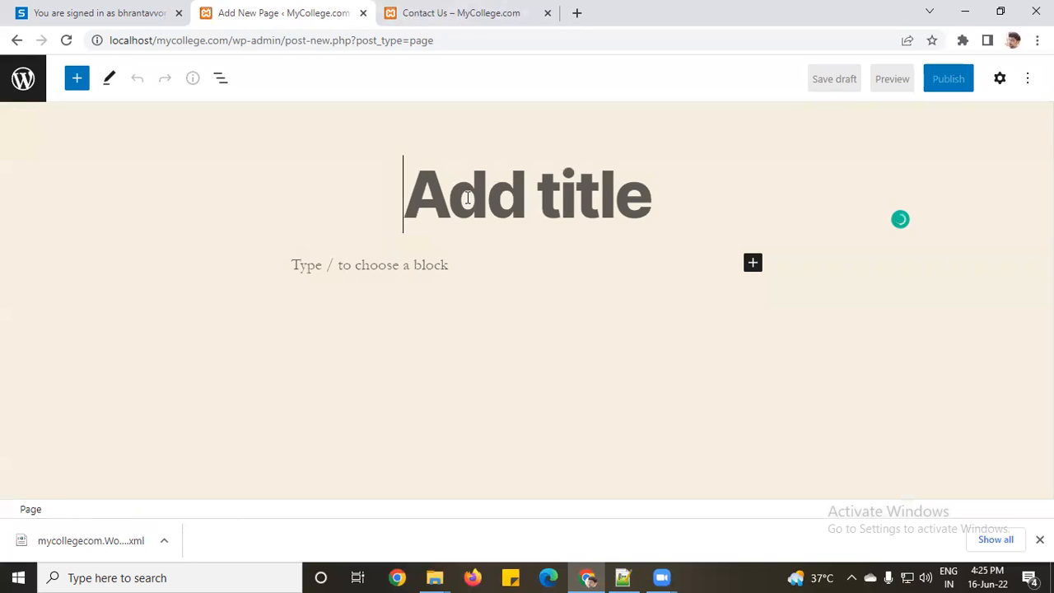
type("My Con")
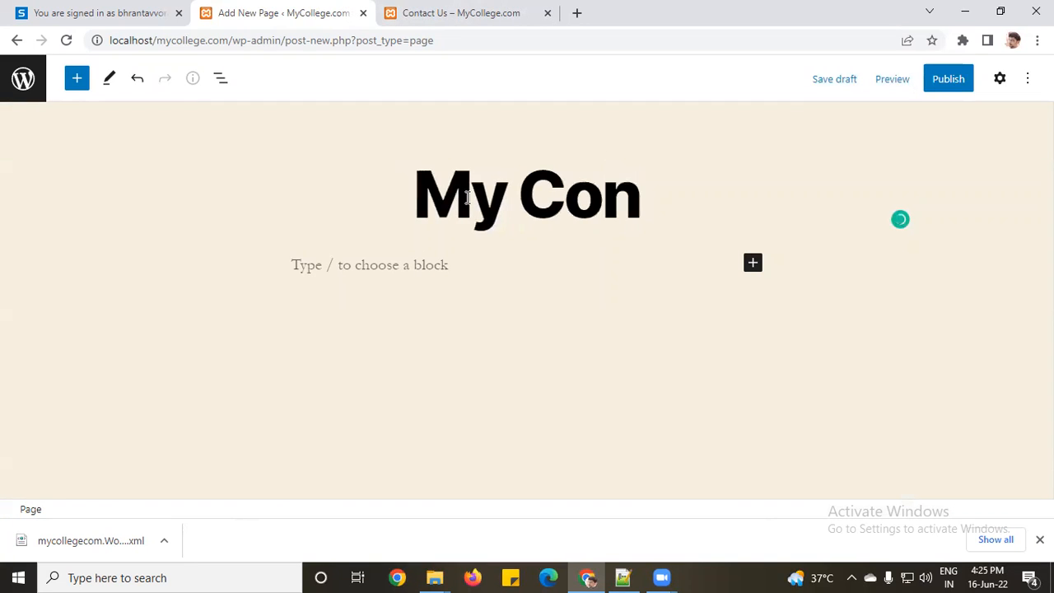
left_click(376, 271)
key("ctrl+v")
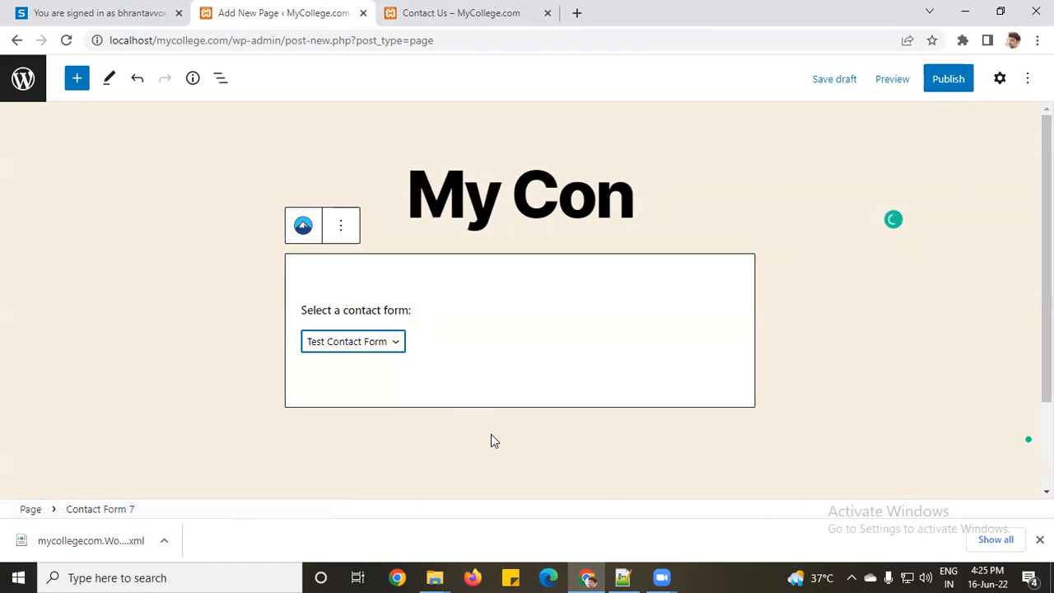
Step: Keep Test Contact Form in the block, publish the page and view it live
left_click(394, 344)
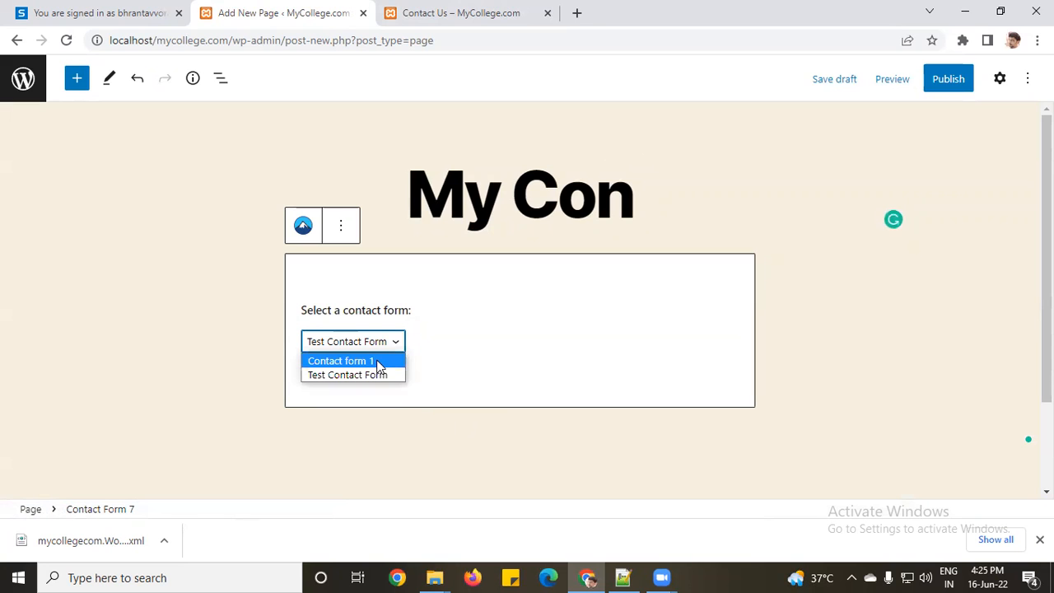
left_click(377, 376)
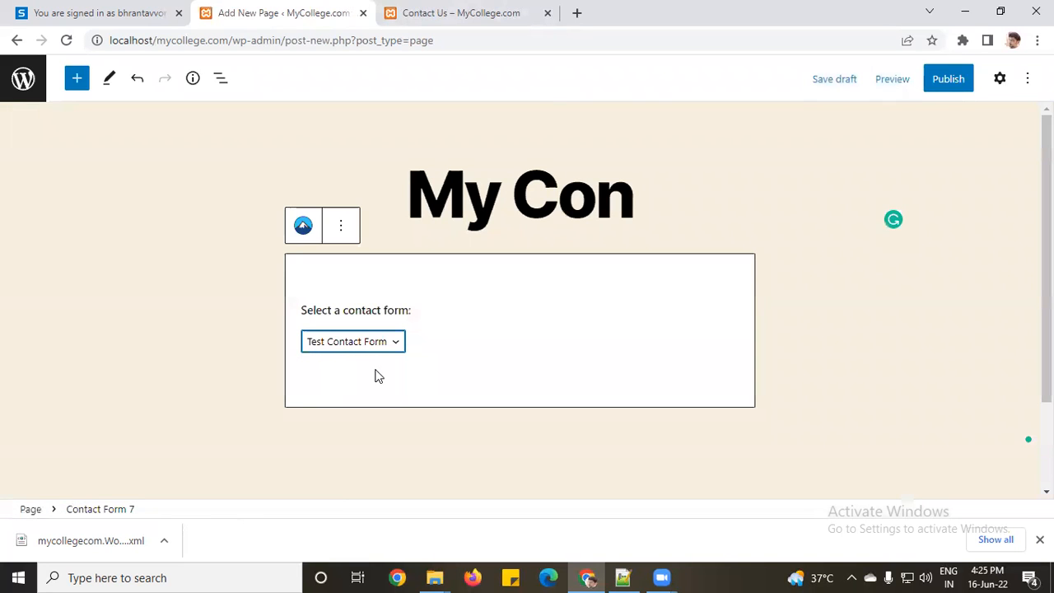
left_click(947, 82)
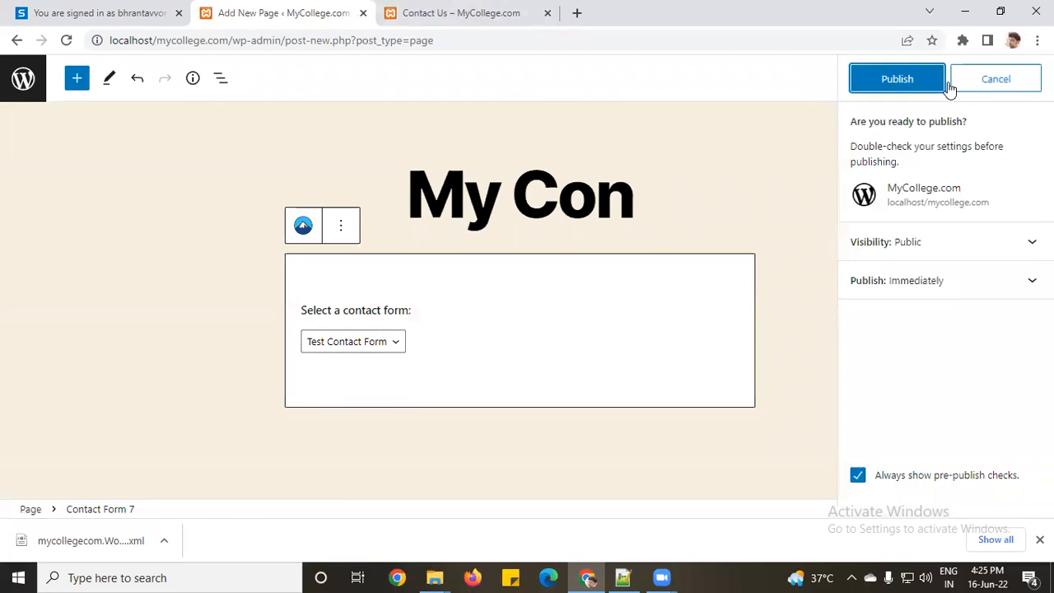
left_click(897, 80)
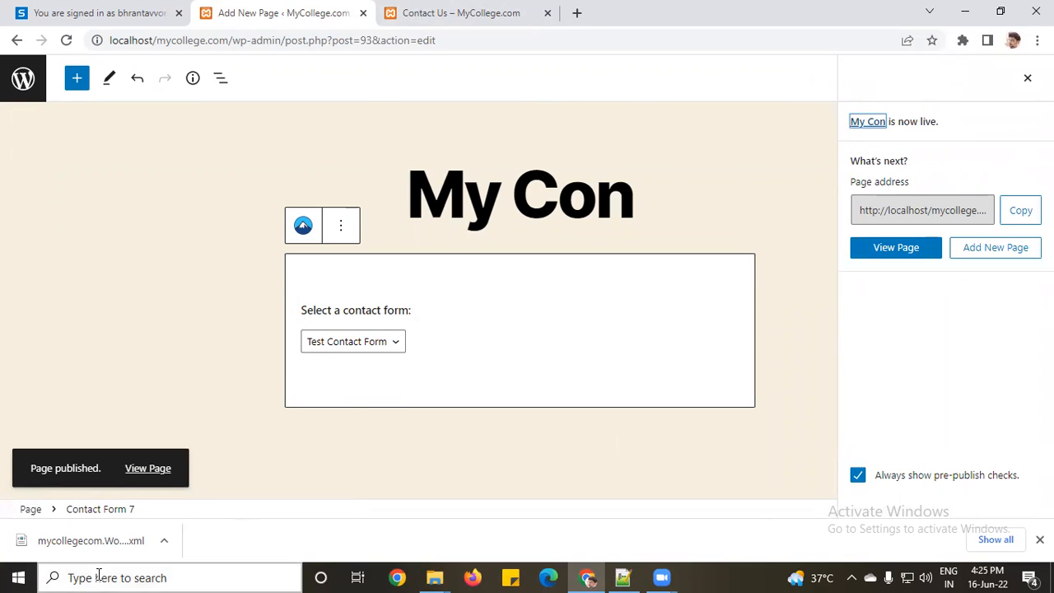
left_click(137, 472)
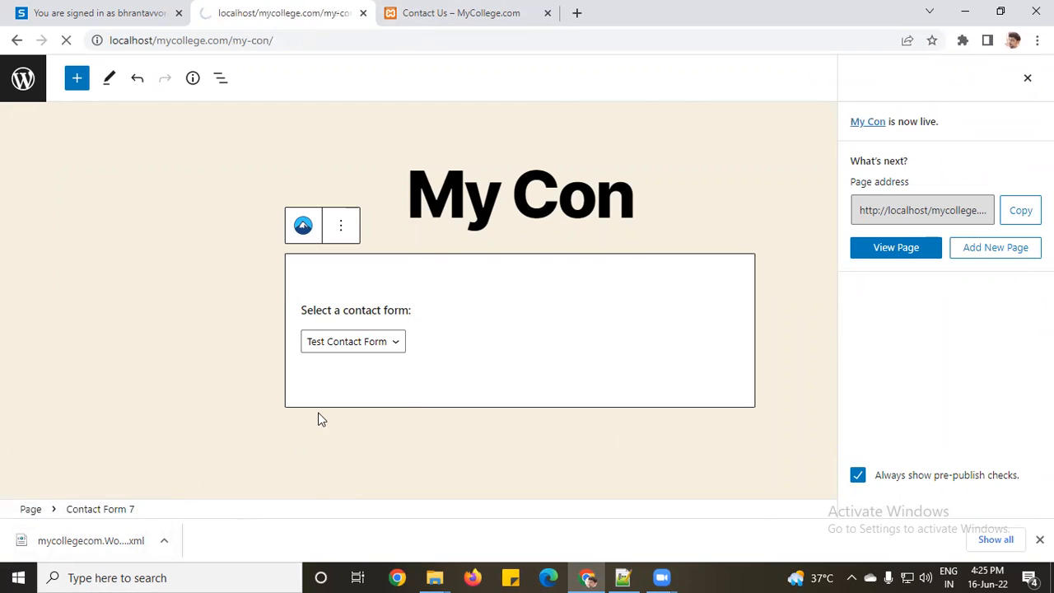
Step: Try the live Your name, Your address and Date fields, opening and closing the date picker
scroll(428, 391, "down", 3)
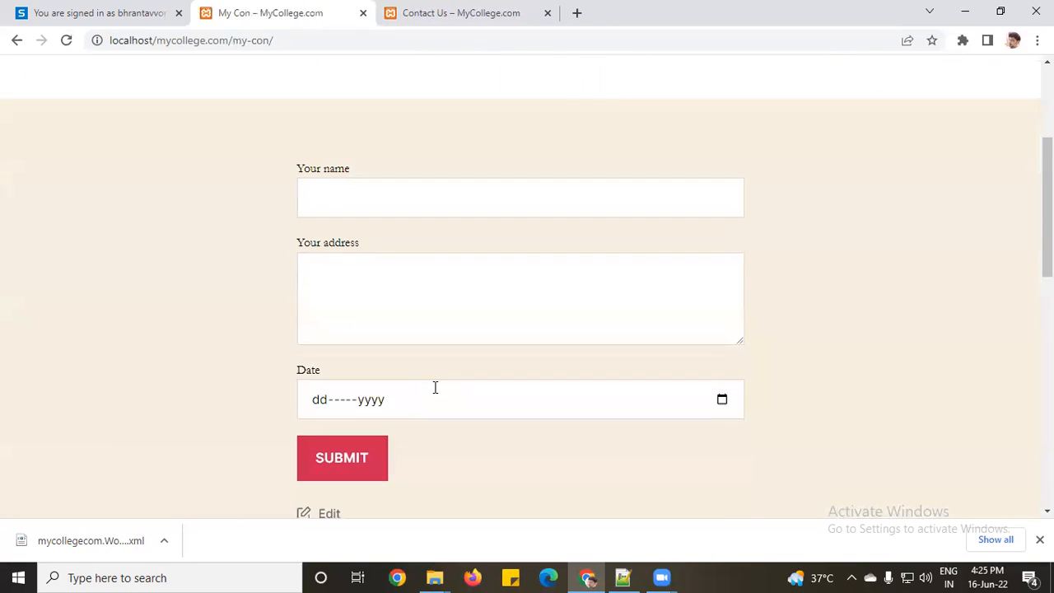
left_click(337, 184)
left_click(365, 293)
scroll(364, 294, "down", 2)
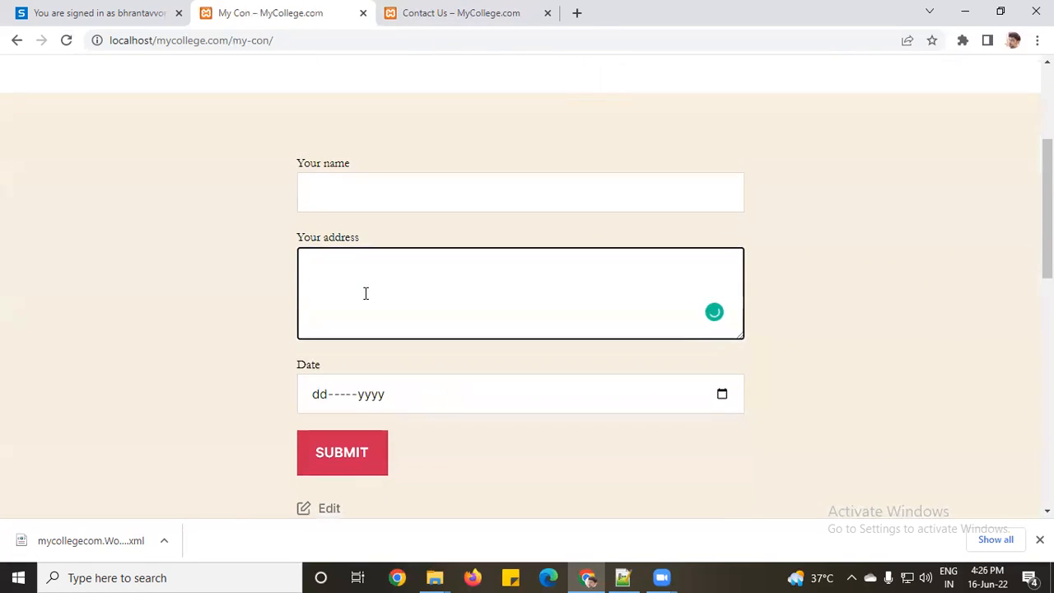
left_click(722, 245)
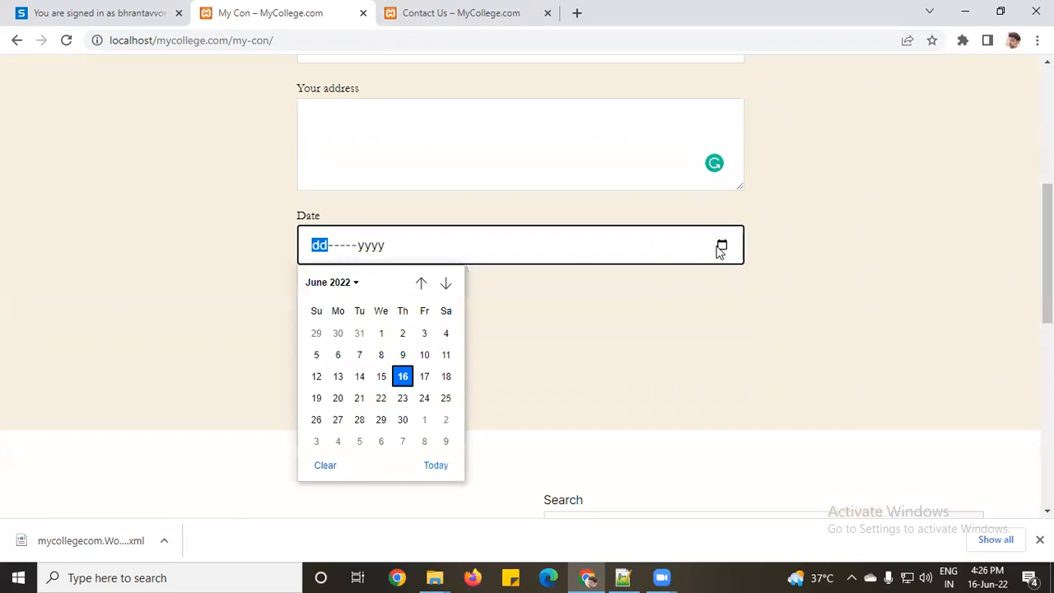
left_click(540, 352)
scroll(540, 346, "up", 4)
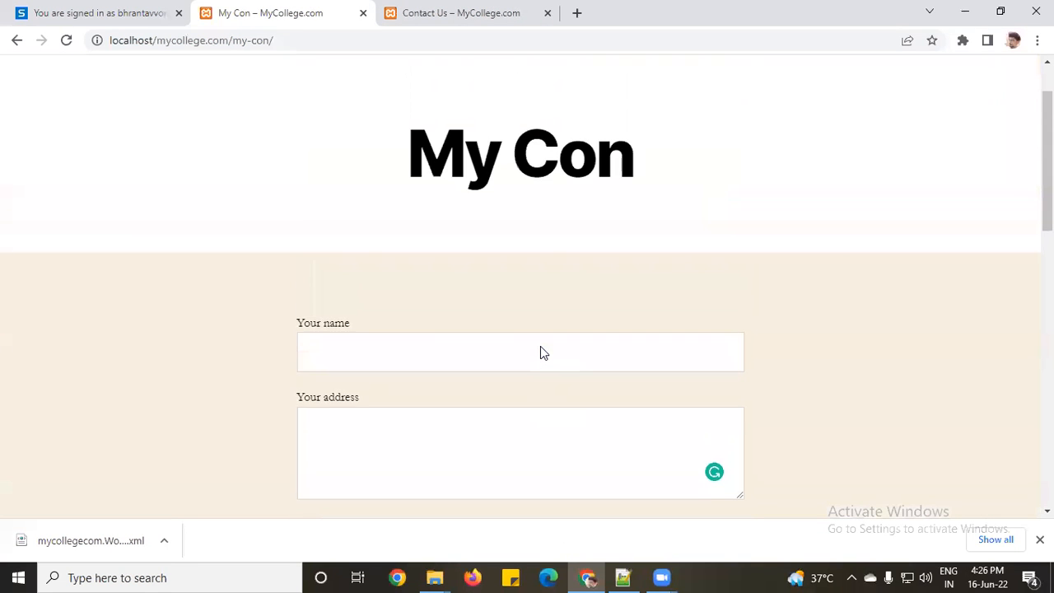
scroll(540, 346, "down", 1)
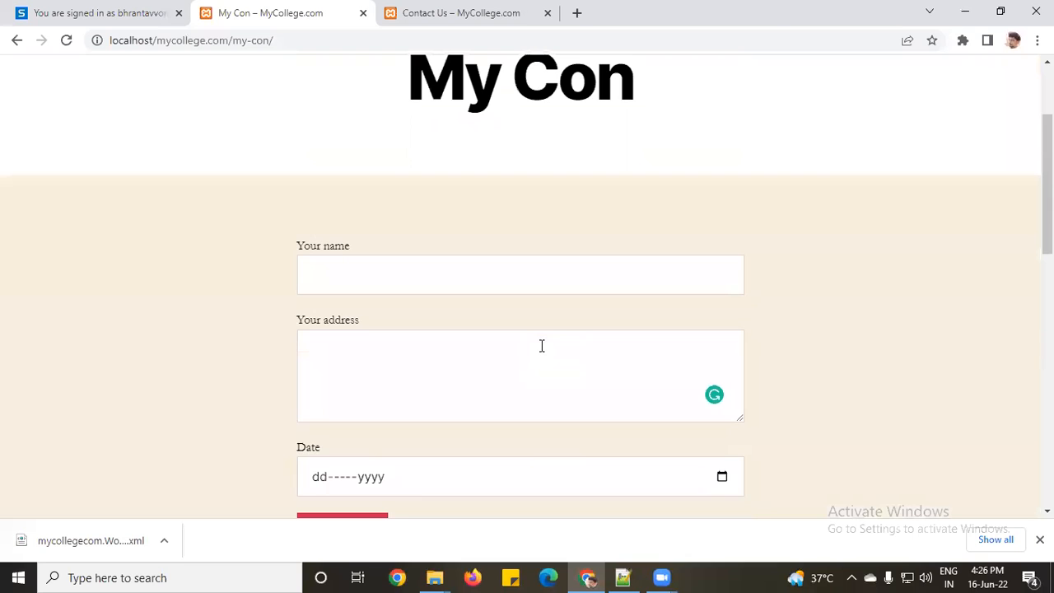
scroll(639, 312, "down", 1)
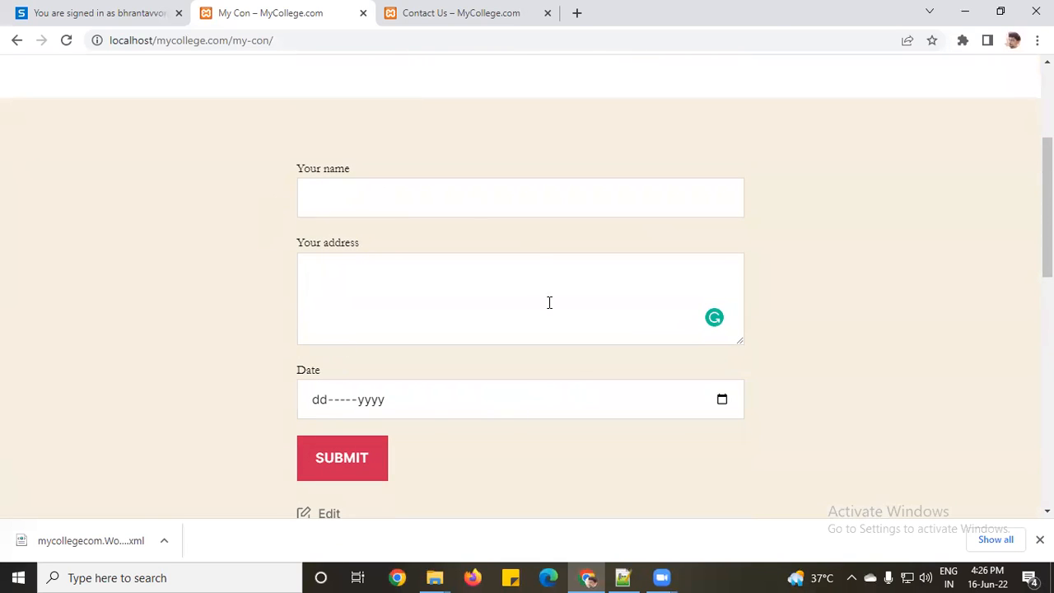
left_click(427, 414)
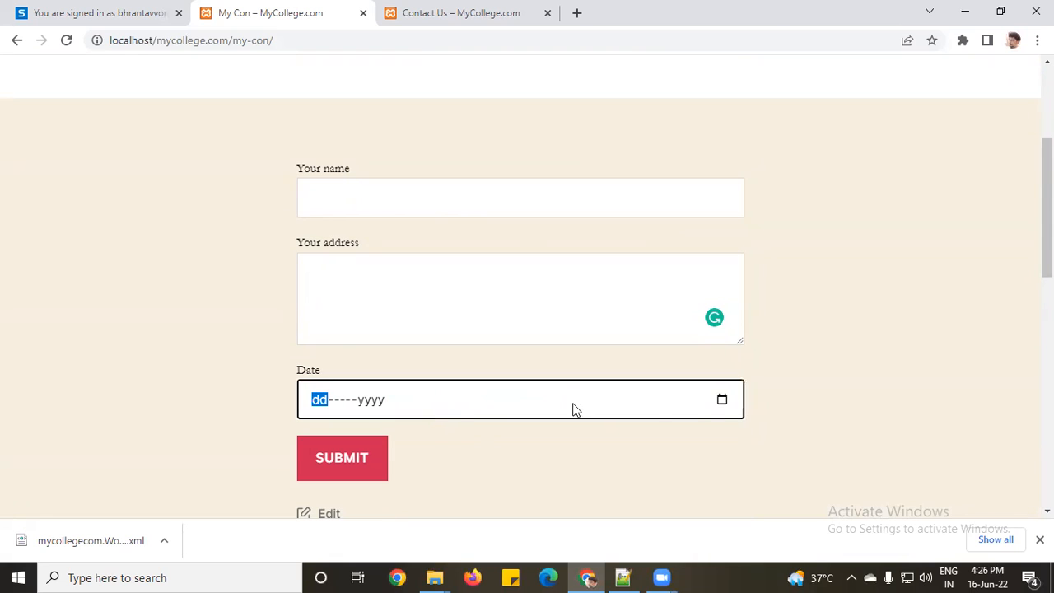
left_click(719, 400)
left_click(568, 179)
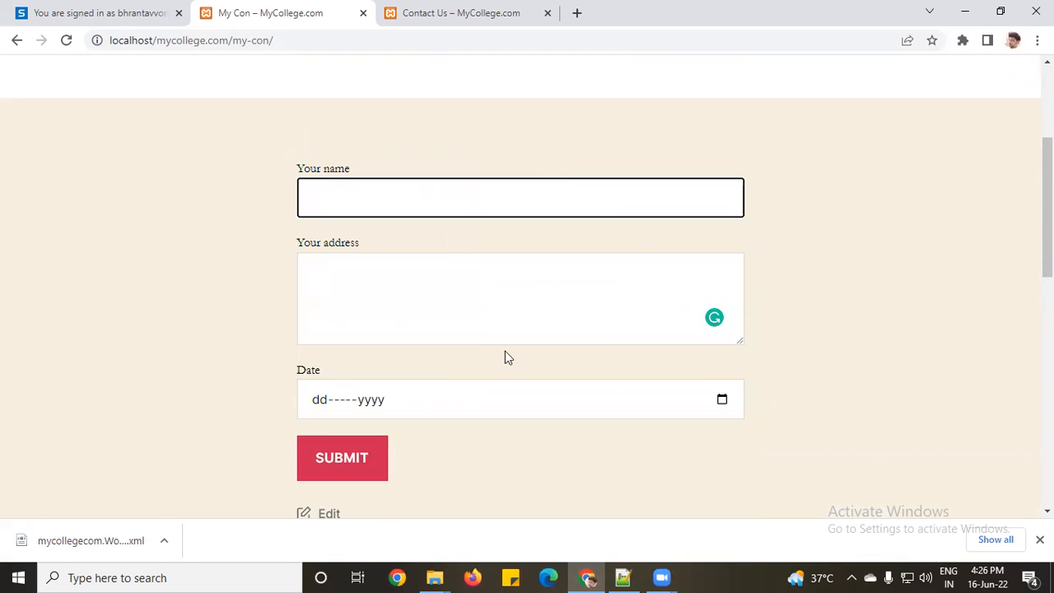
Step: Move to the Contact Us page and focus its Subject and Your email fields
left_click(448, 16)
left_click(352, 268)
left_click(359, 198)
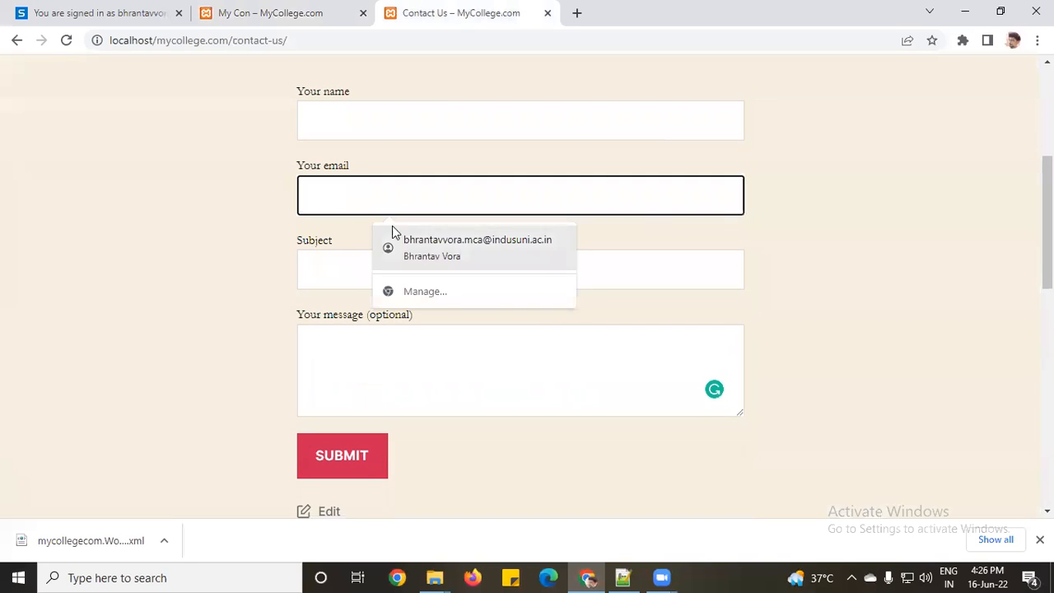
Step: Submit Contact Us with 'dsfdsf' as the email to see validation errors, then return to My Con
type("dsfdsf")
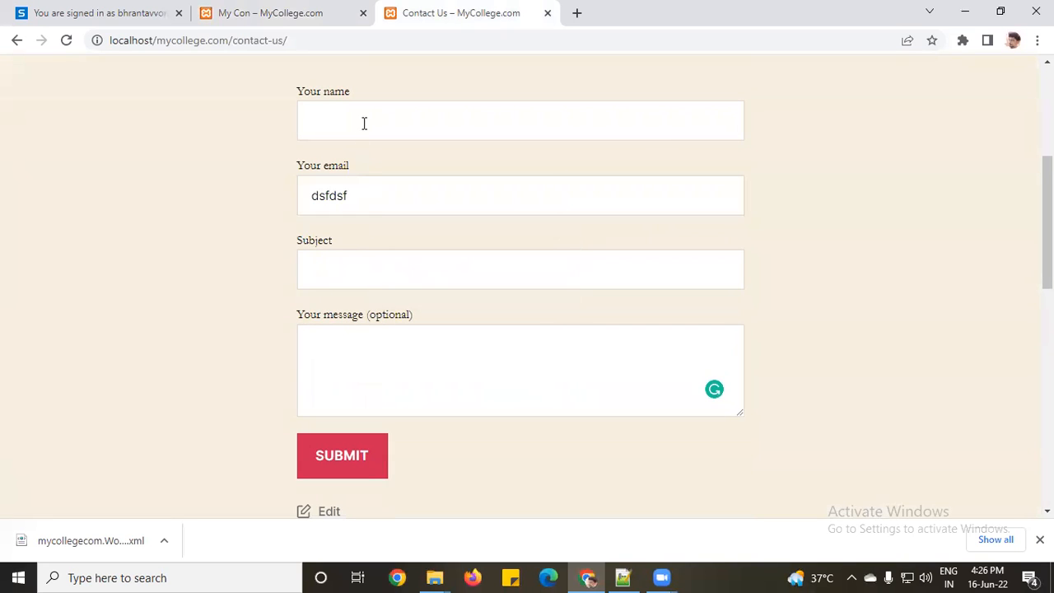
left_click(364, 124)
left_click(349, 268)
left_click(349, 457)
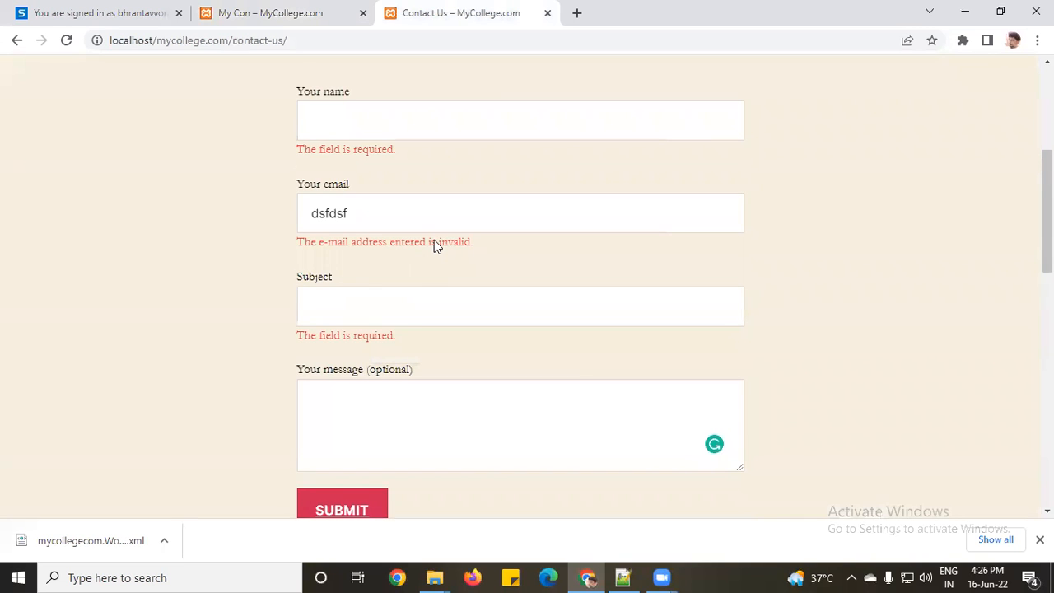
left_click(283, 8)
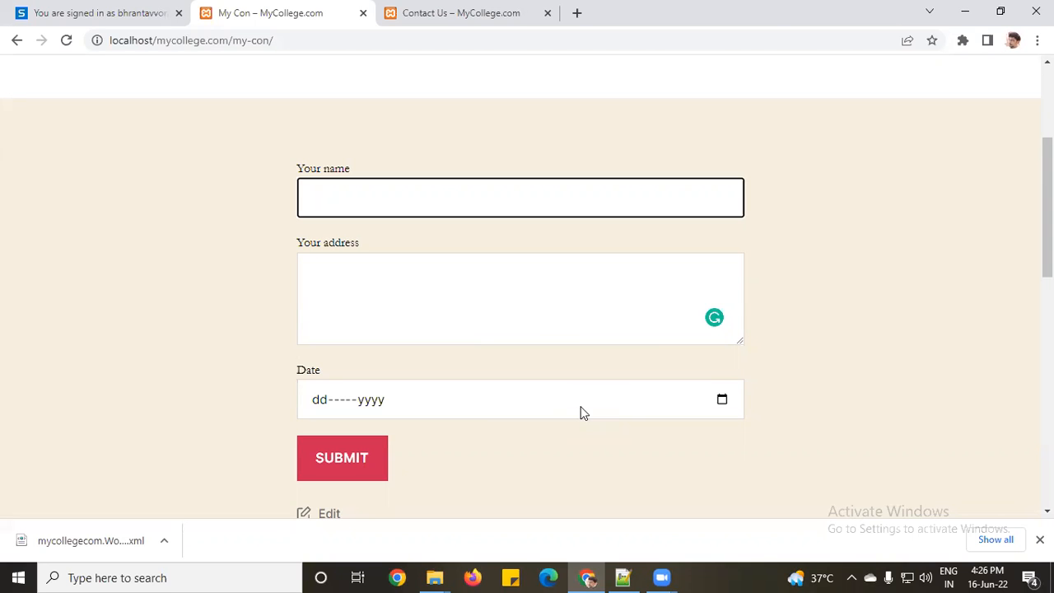
Step: Close Chrome's download bar at the bottom of the window
left_click(1039, 539)
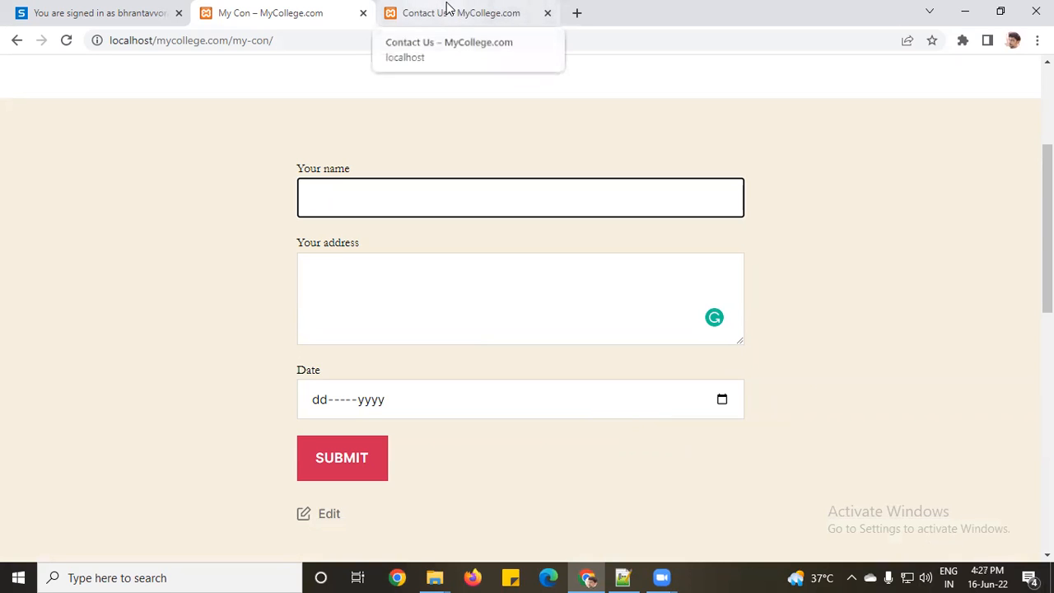
Step: Return to the My Con editor, then leave it for the All Pages list
left_click(15, 41)
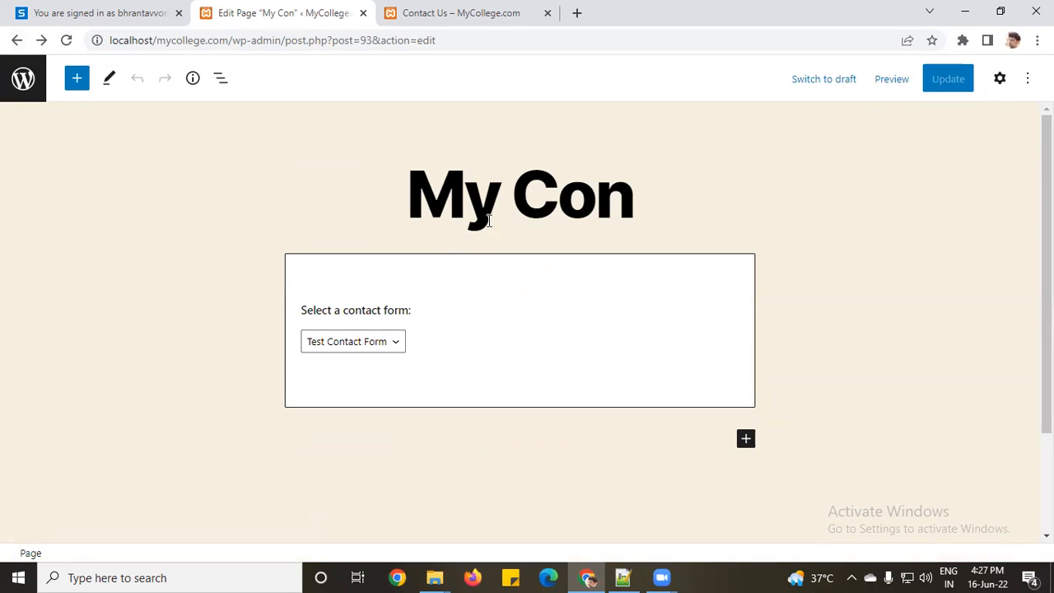
left_click(23, 78)
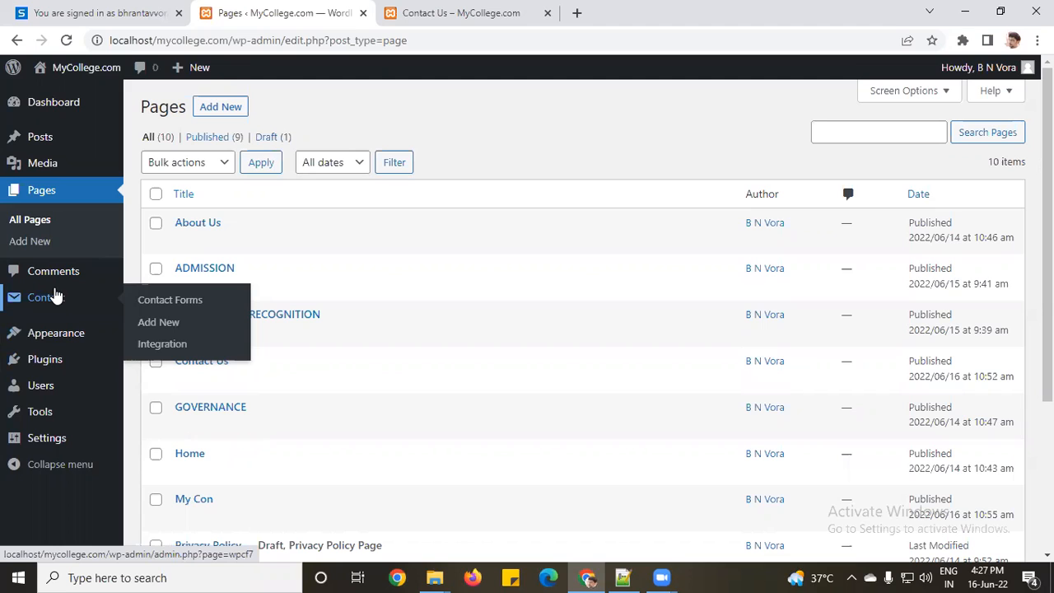
mouse_move(52, 367)
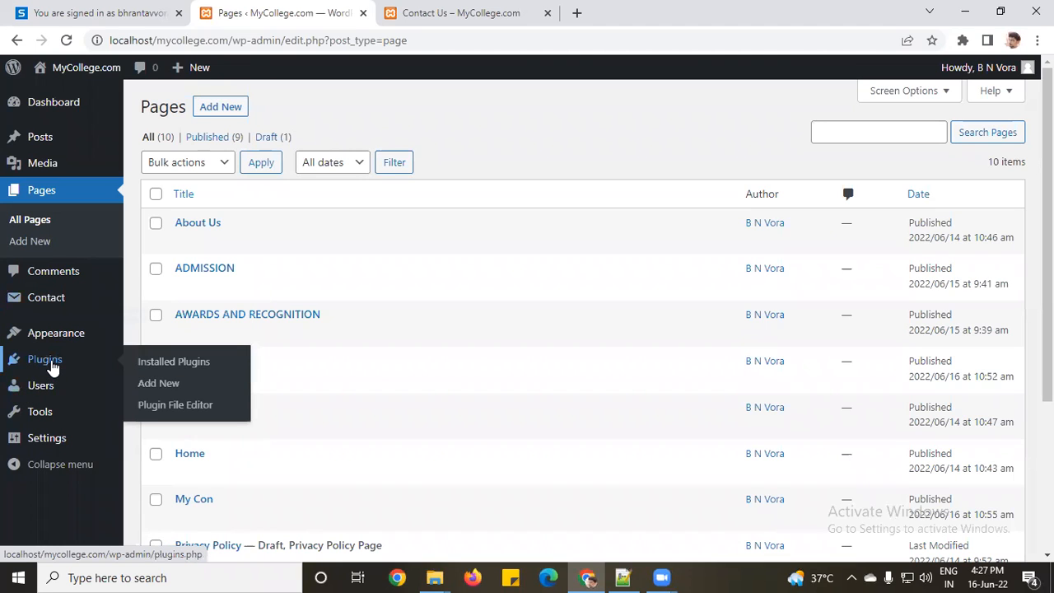